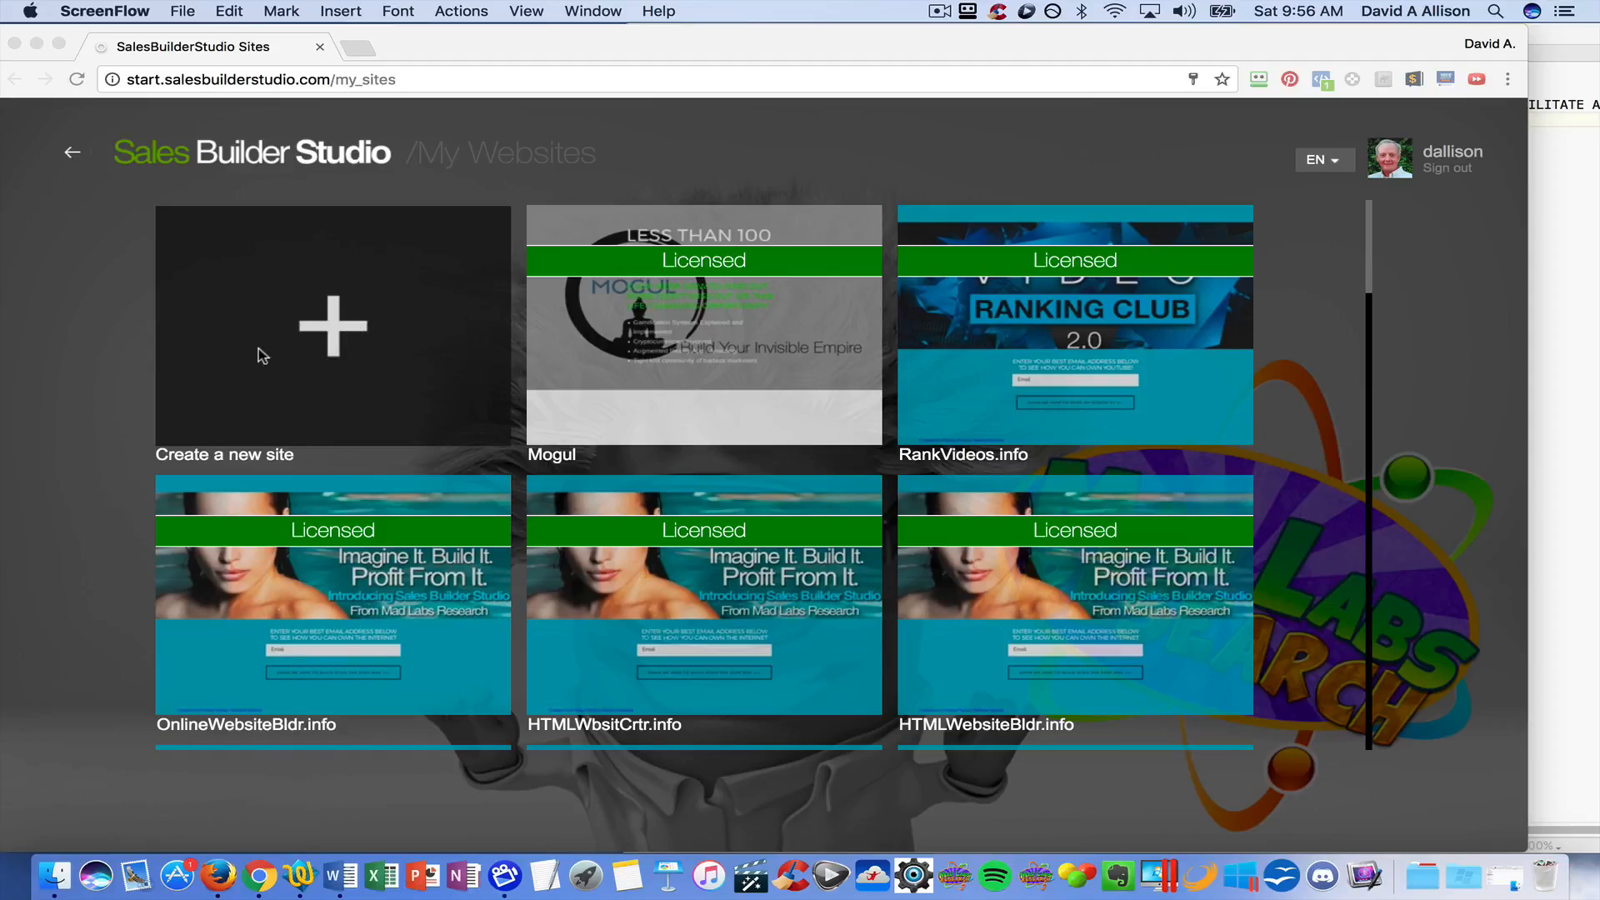
# Start a new site and browse the Photography, Business and Restaurants template categories.
pyautogui.click(330, 332)
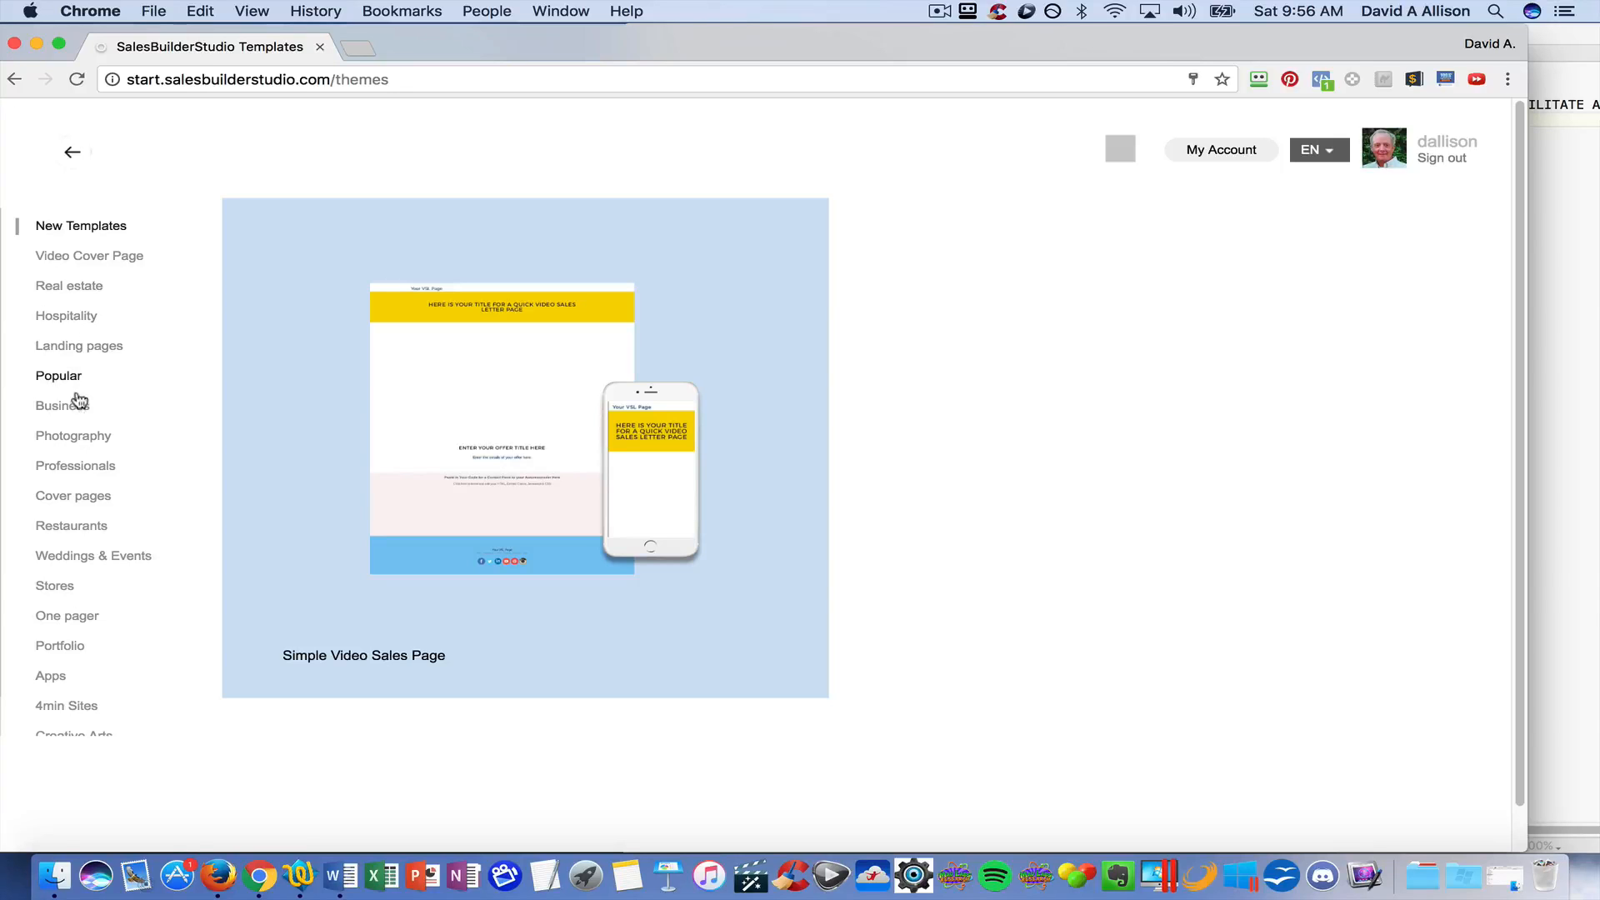
pyautogui.click(81, 440)
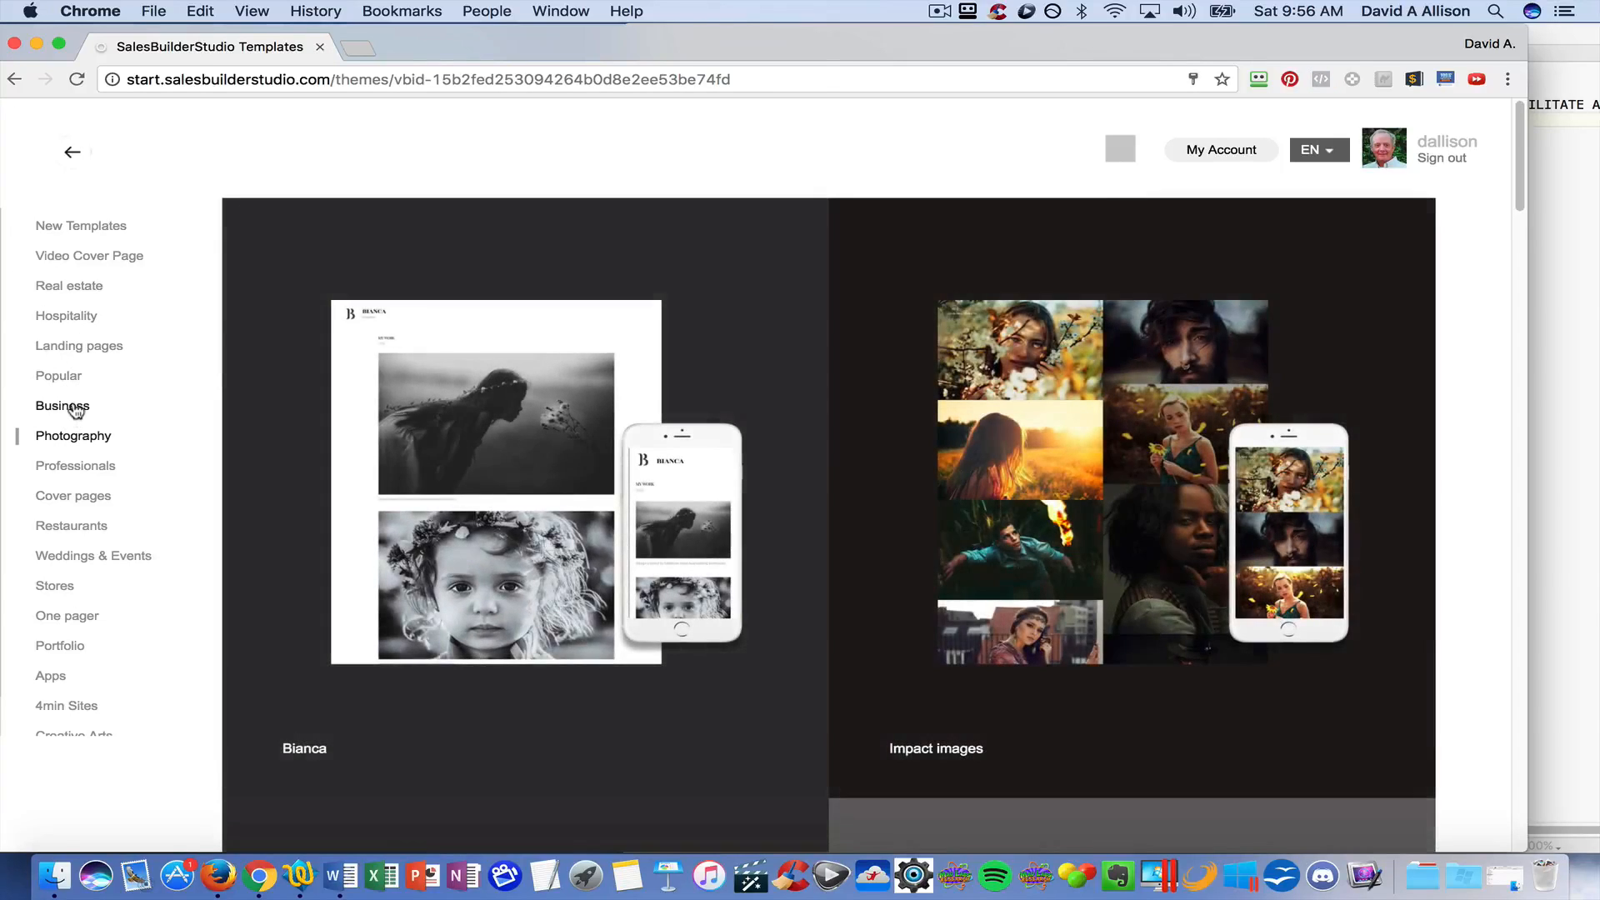
pyautogui.click(75, 410)
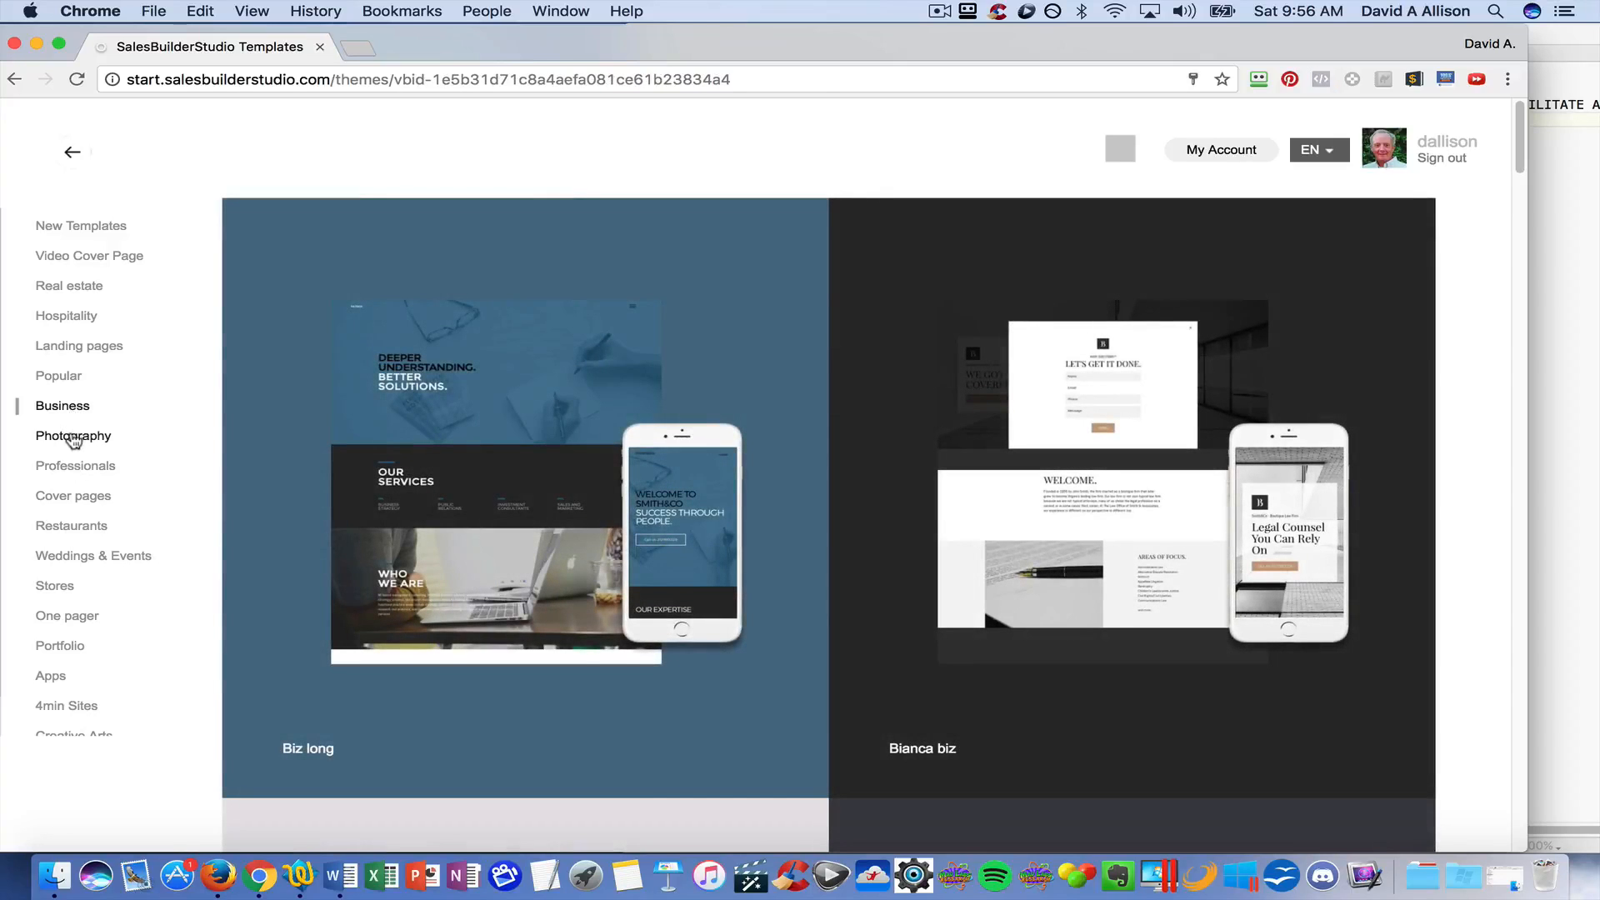
pyautogui.click(73, 437)
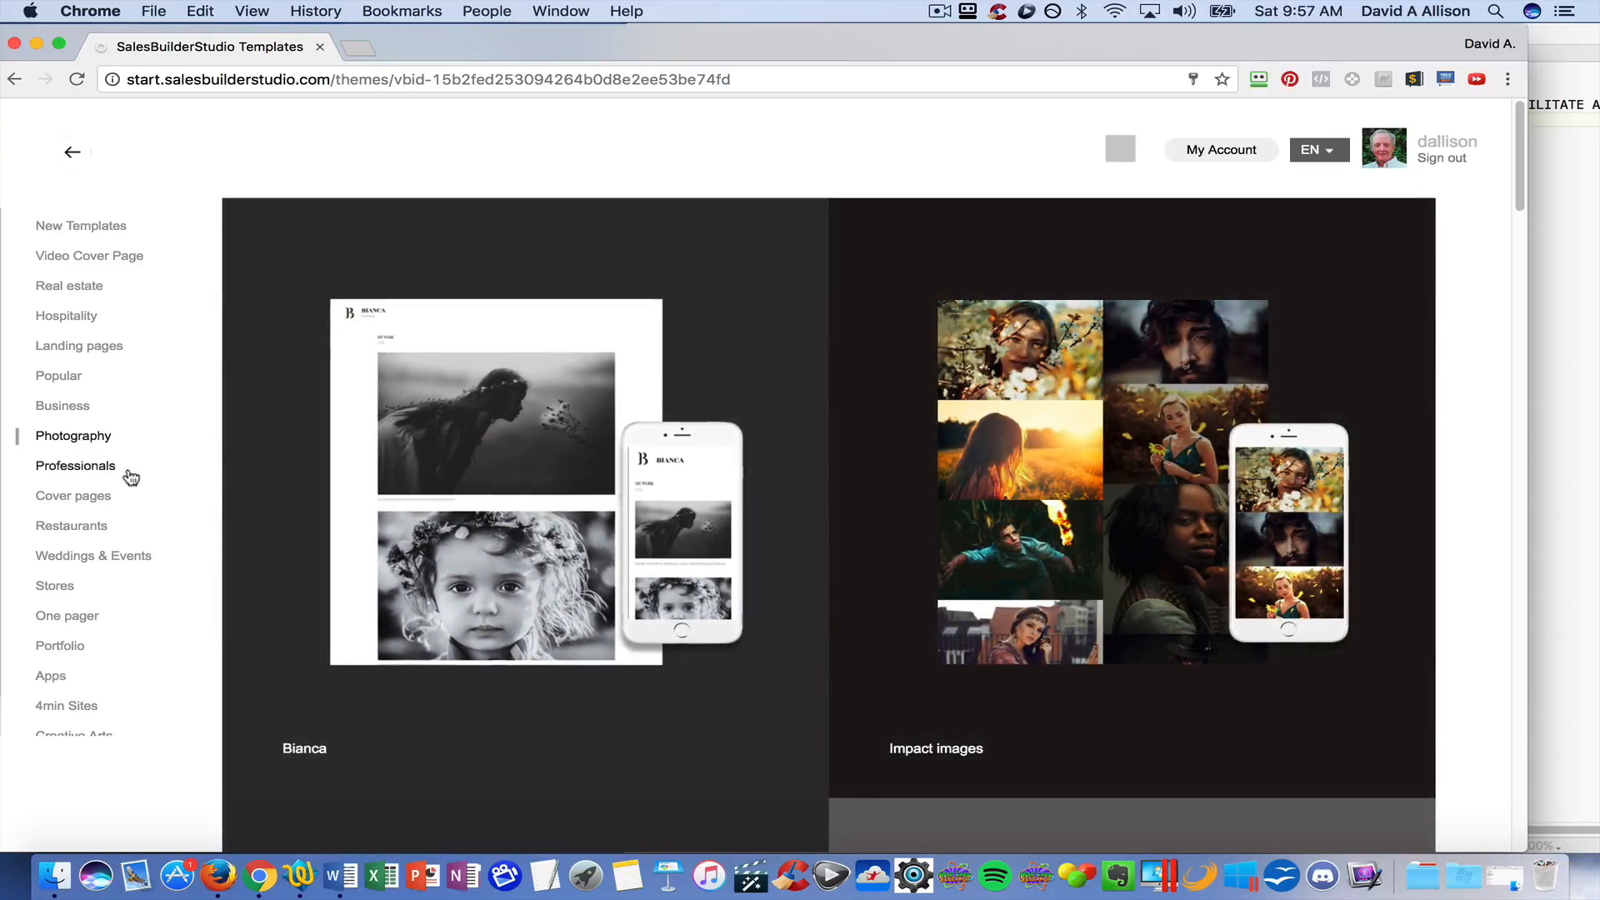
pyautogui.click(94, 532)
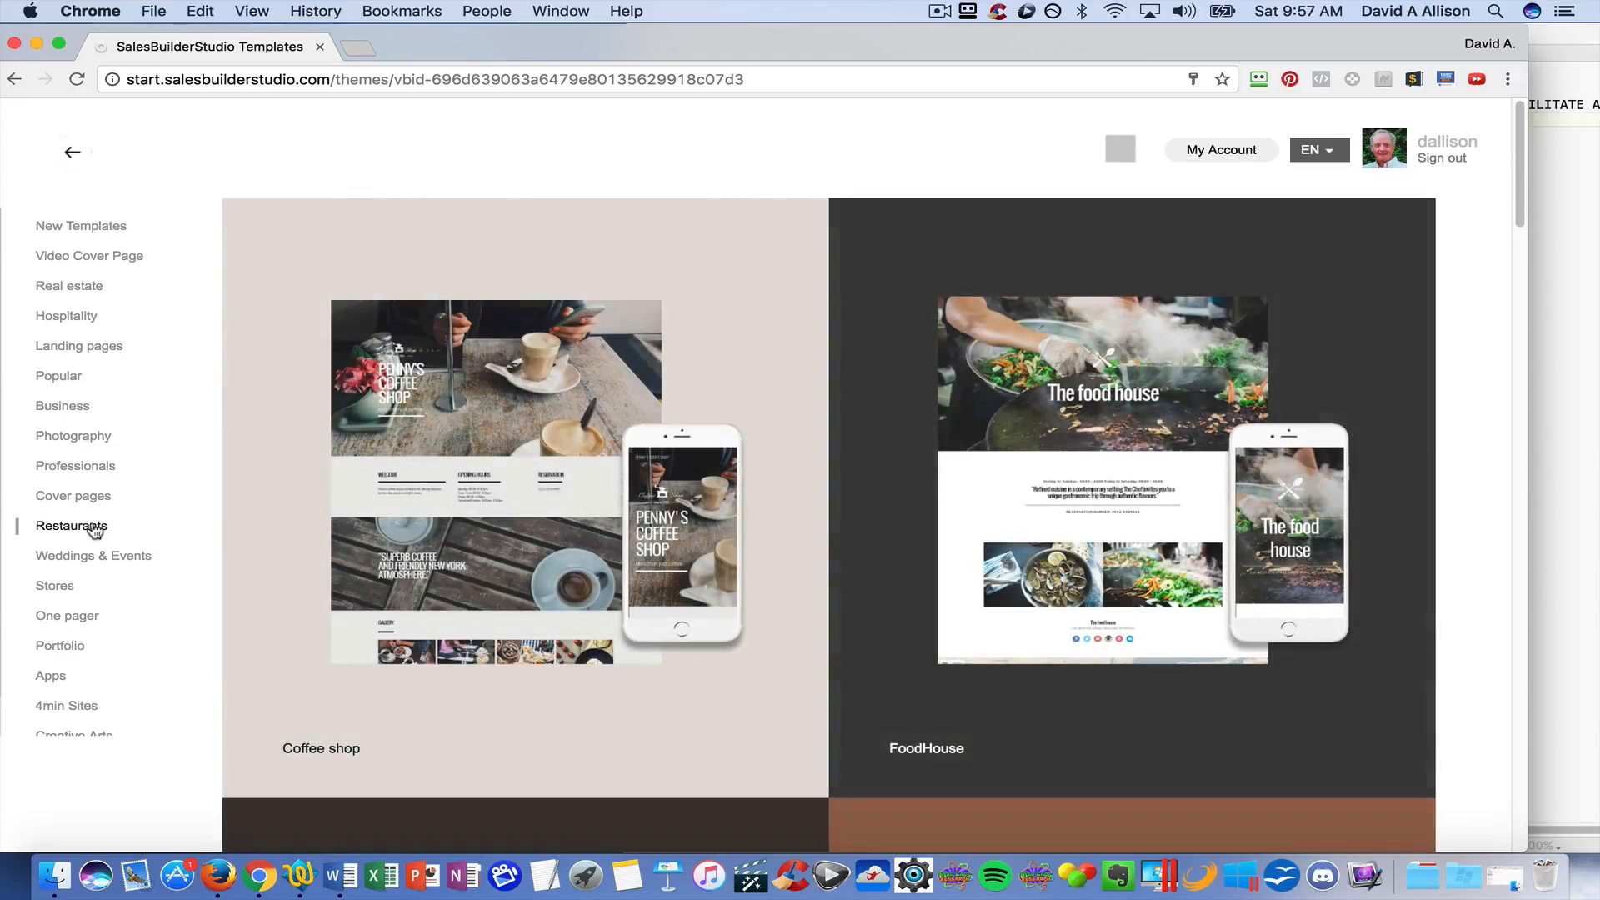
pyautogui.moveTo(684, 498)
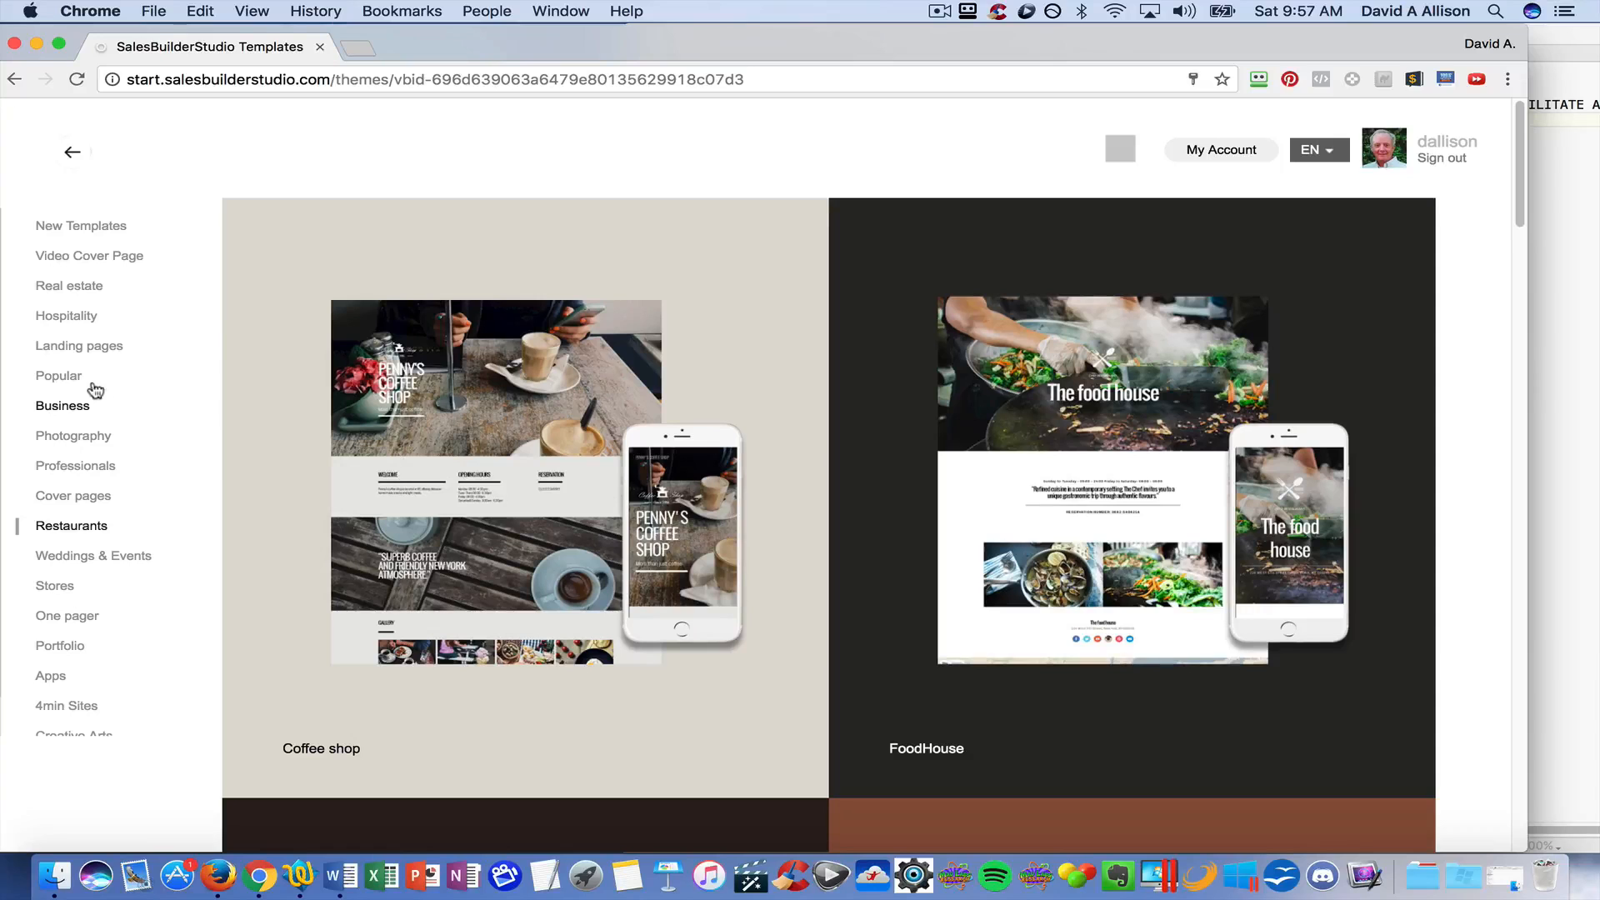
# Choose the "Online software at its best" Landing Page template from the Landing pages category and open it for editing.
pyautogui.click(75, 352)
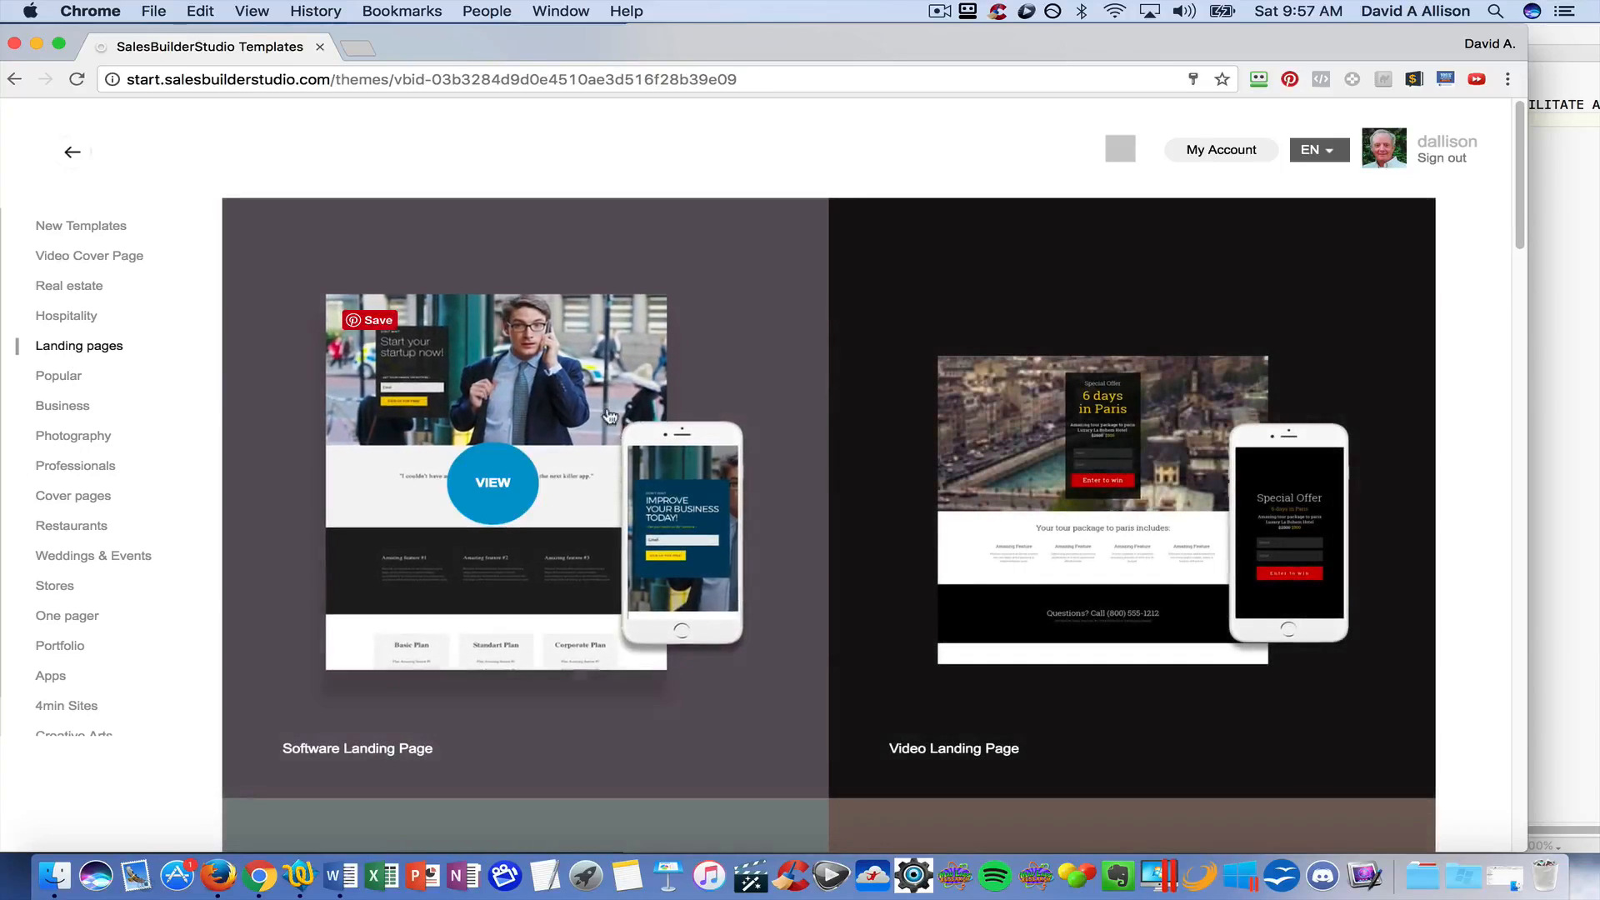
pyautogui.scroll(-3, 642, 417)
pyautogui.scroll(-20, 642, 415)
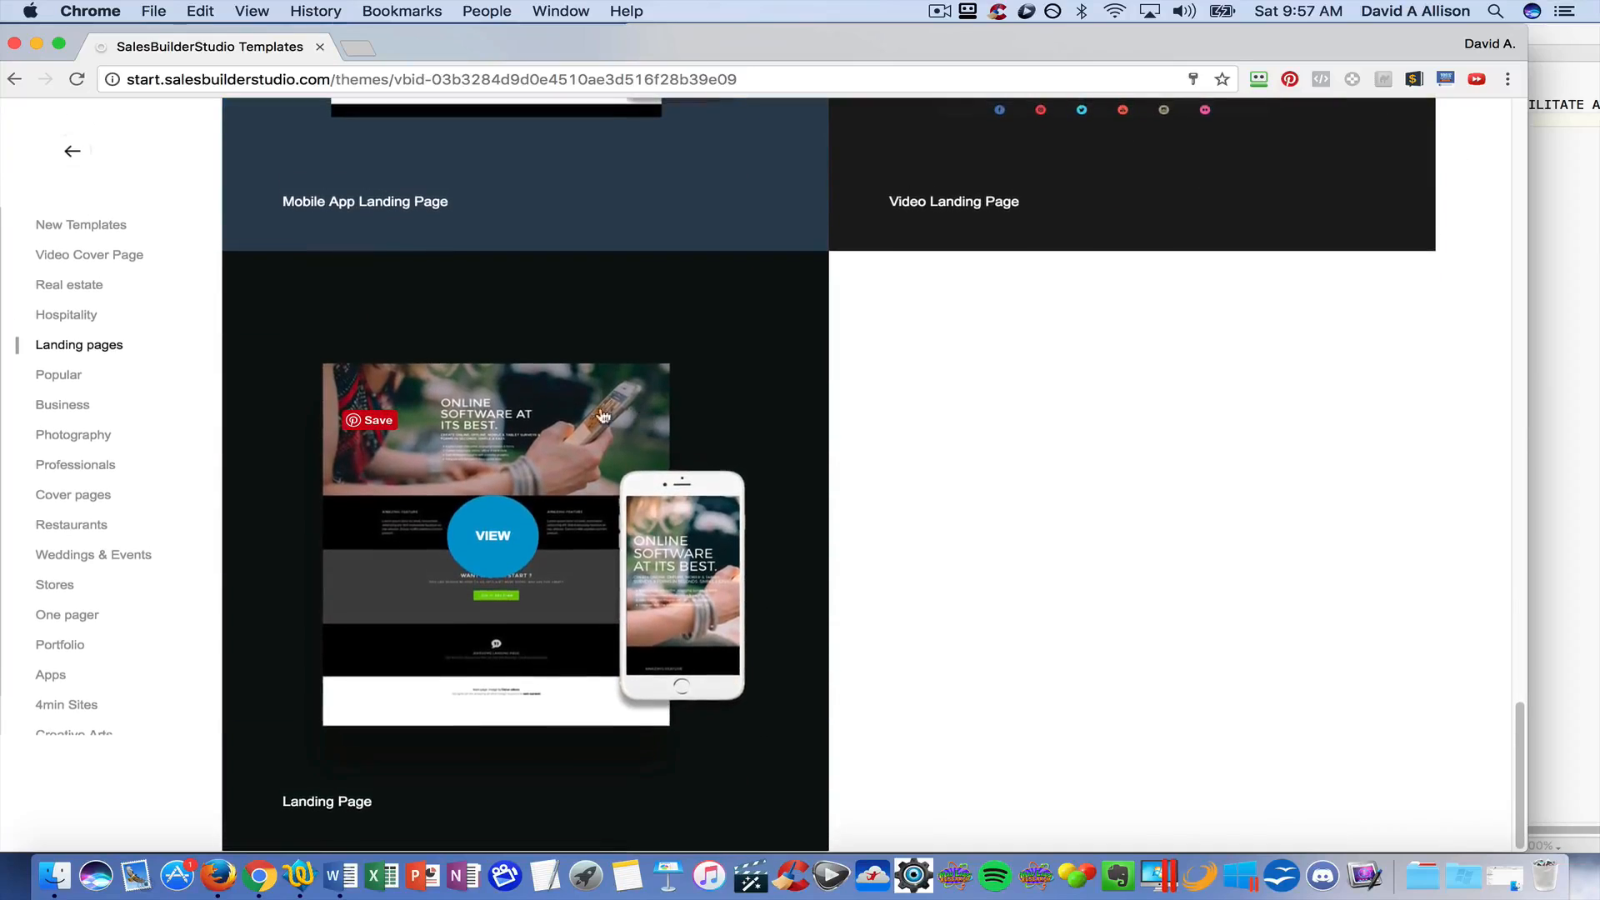
pyautogui.click(517, 438)
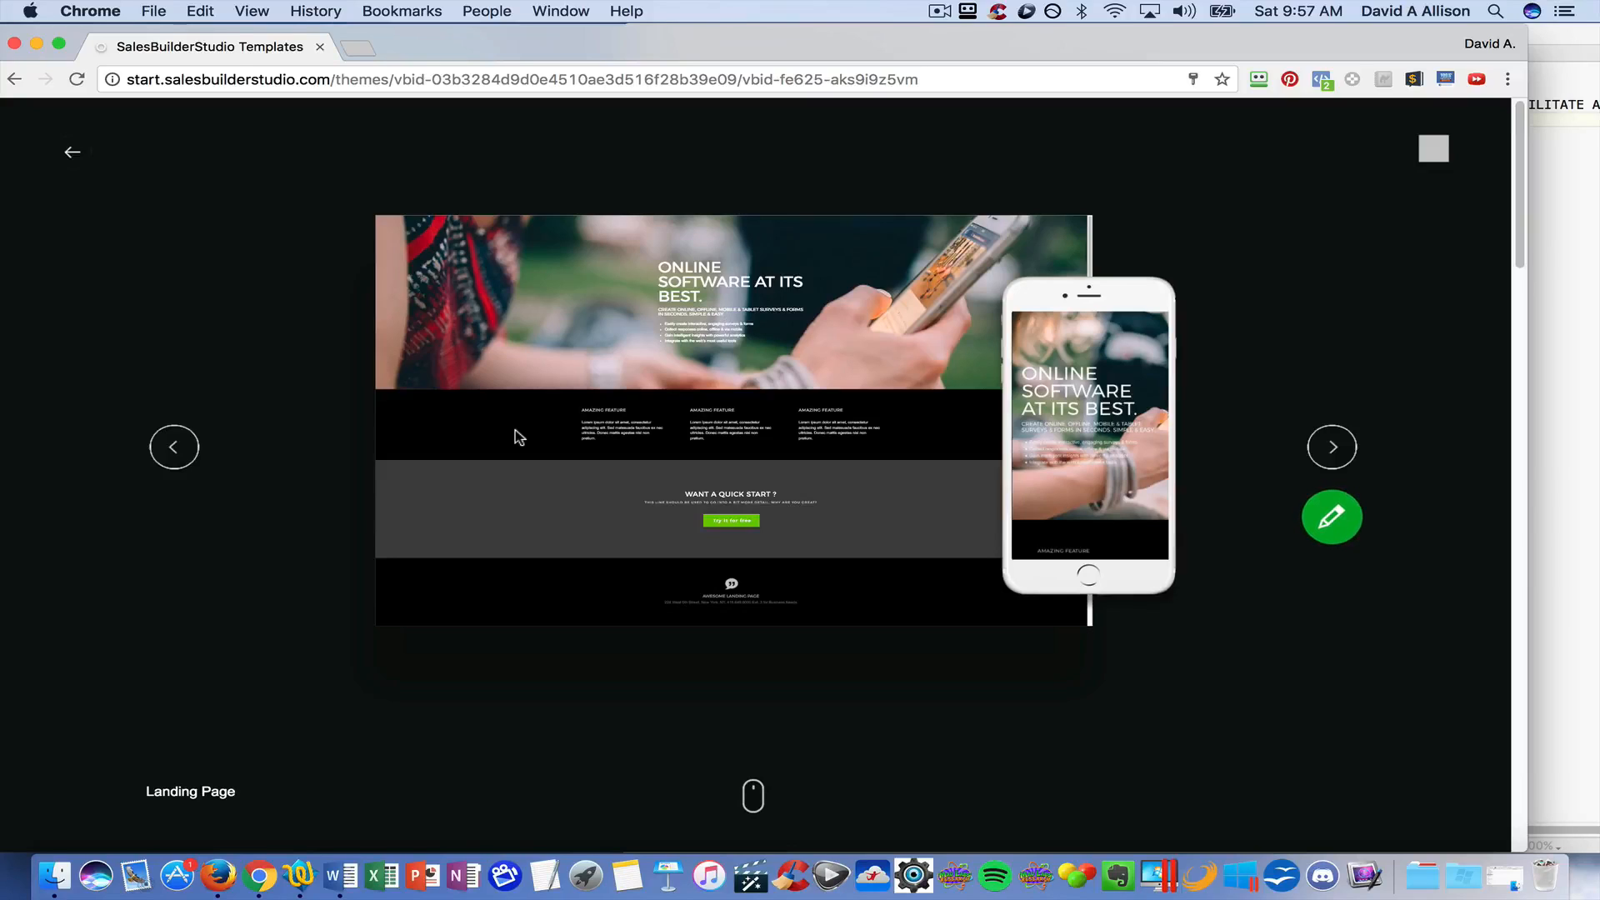
pyautogui.click(1325, 518)
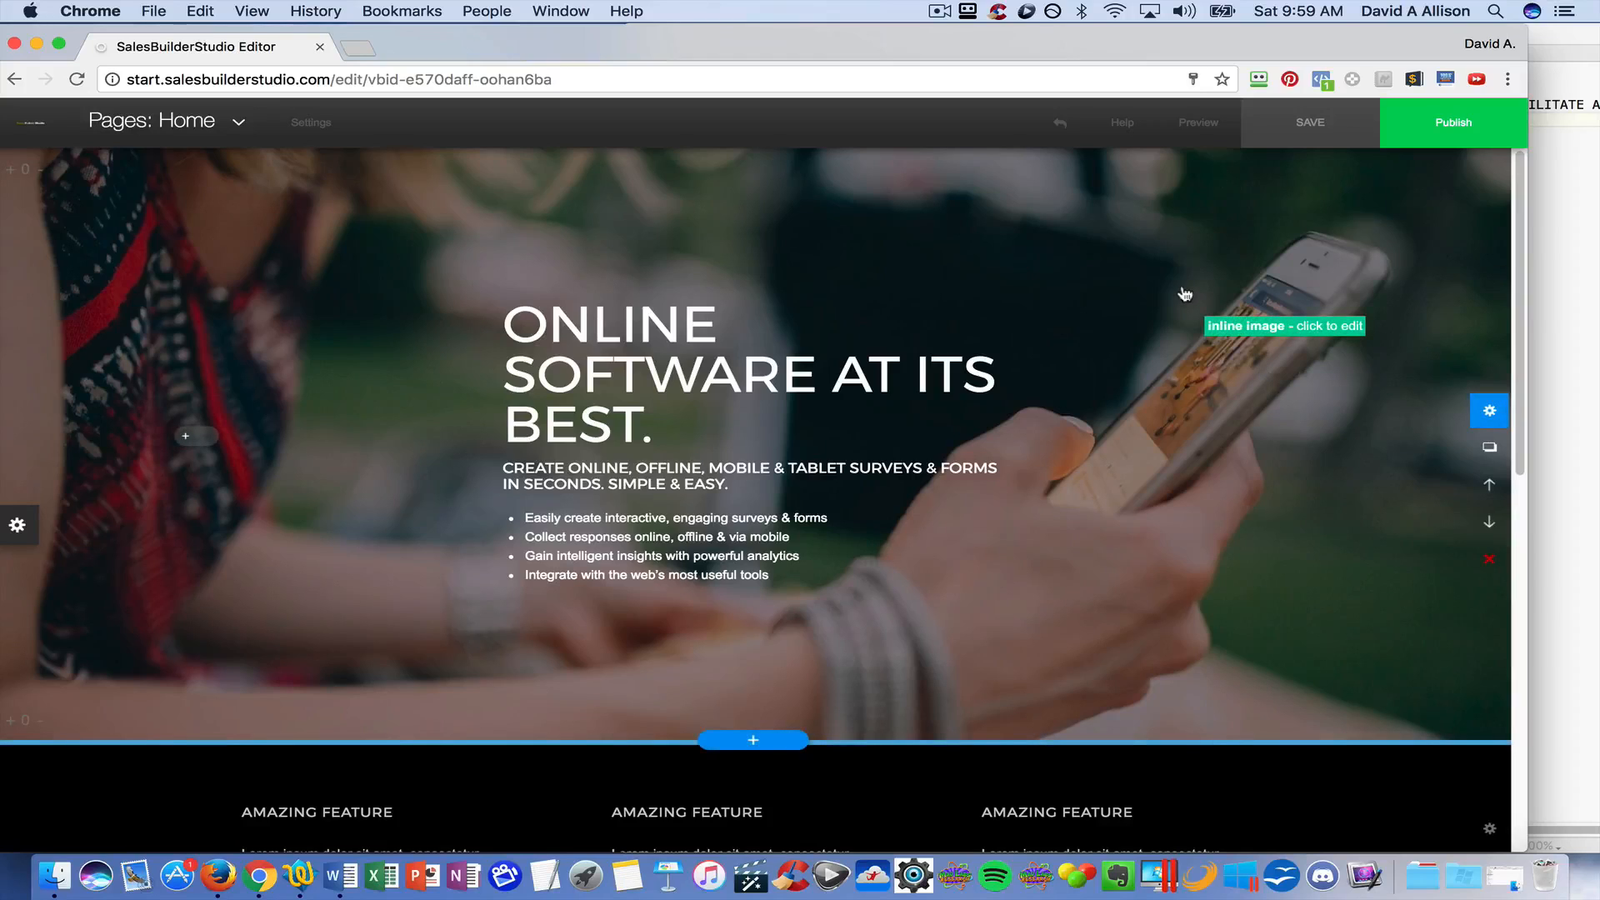
# Browse the Media Center's People images for the hero background, then close it without choosing one.
pyautogui.click(1138, 285)
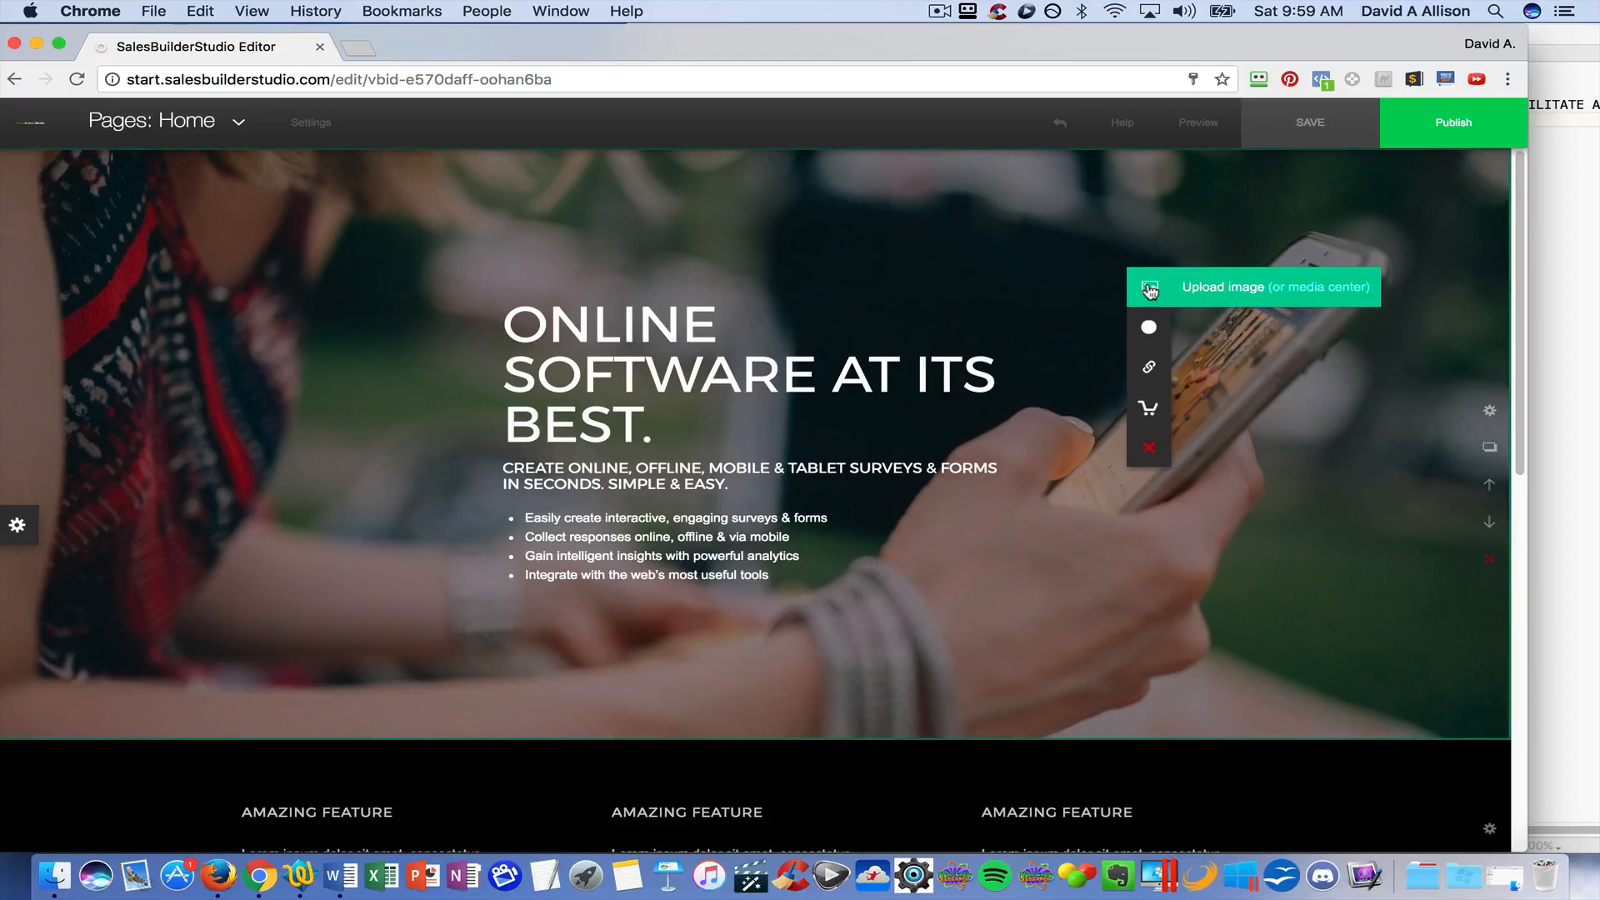
pyautogui.click(1149, 328)
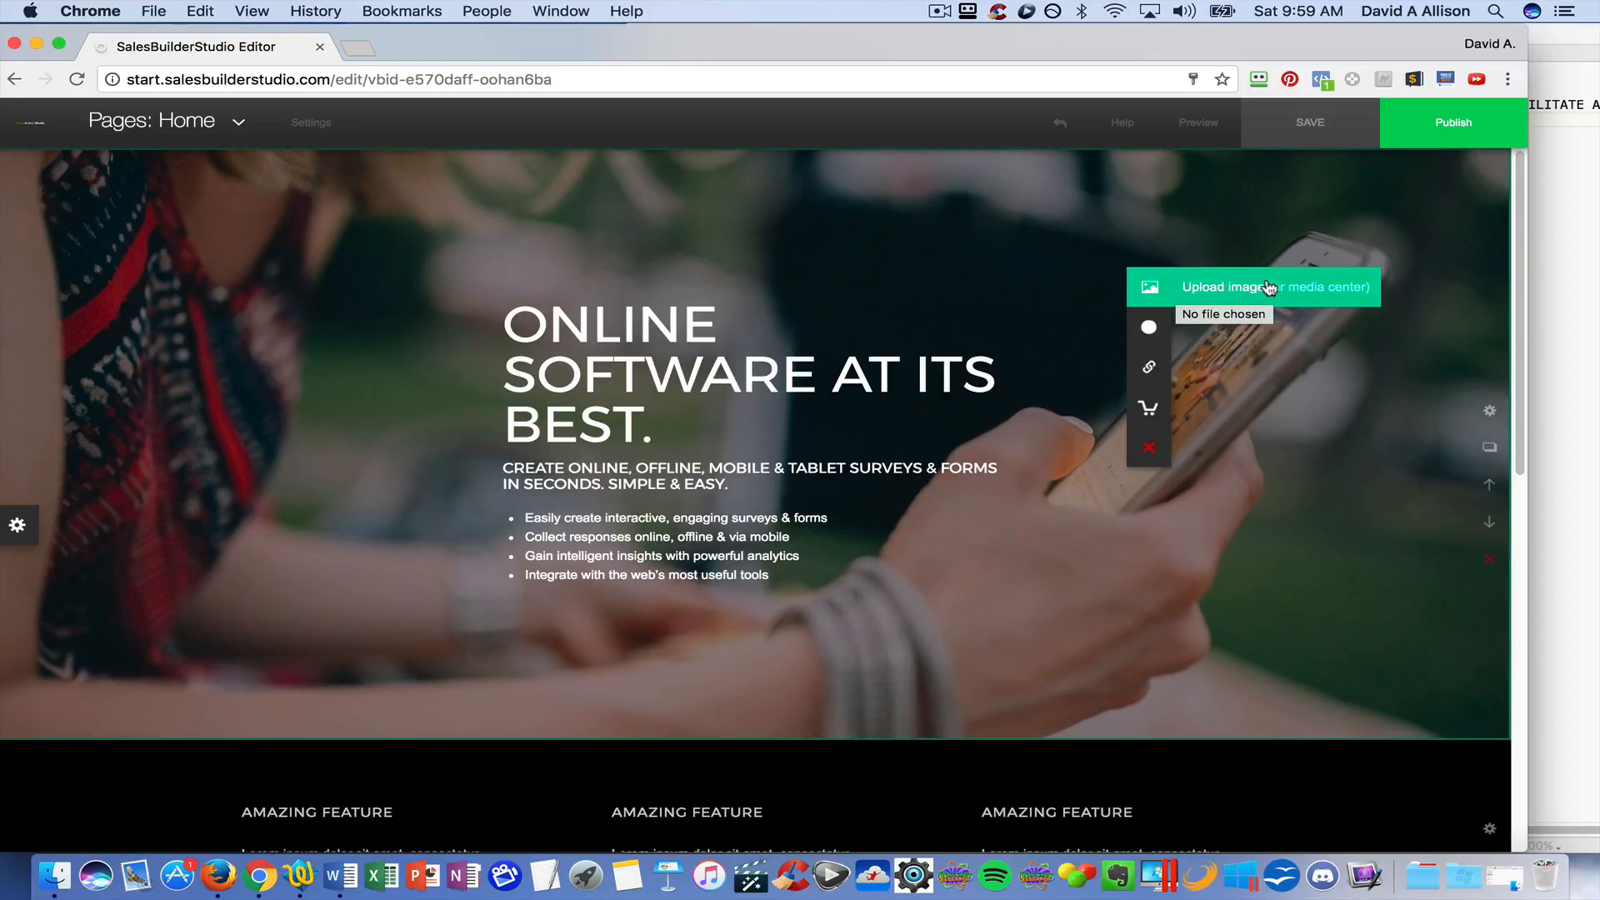
pyautogui.click(1305, 288)
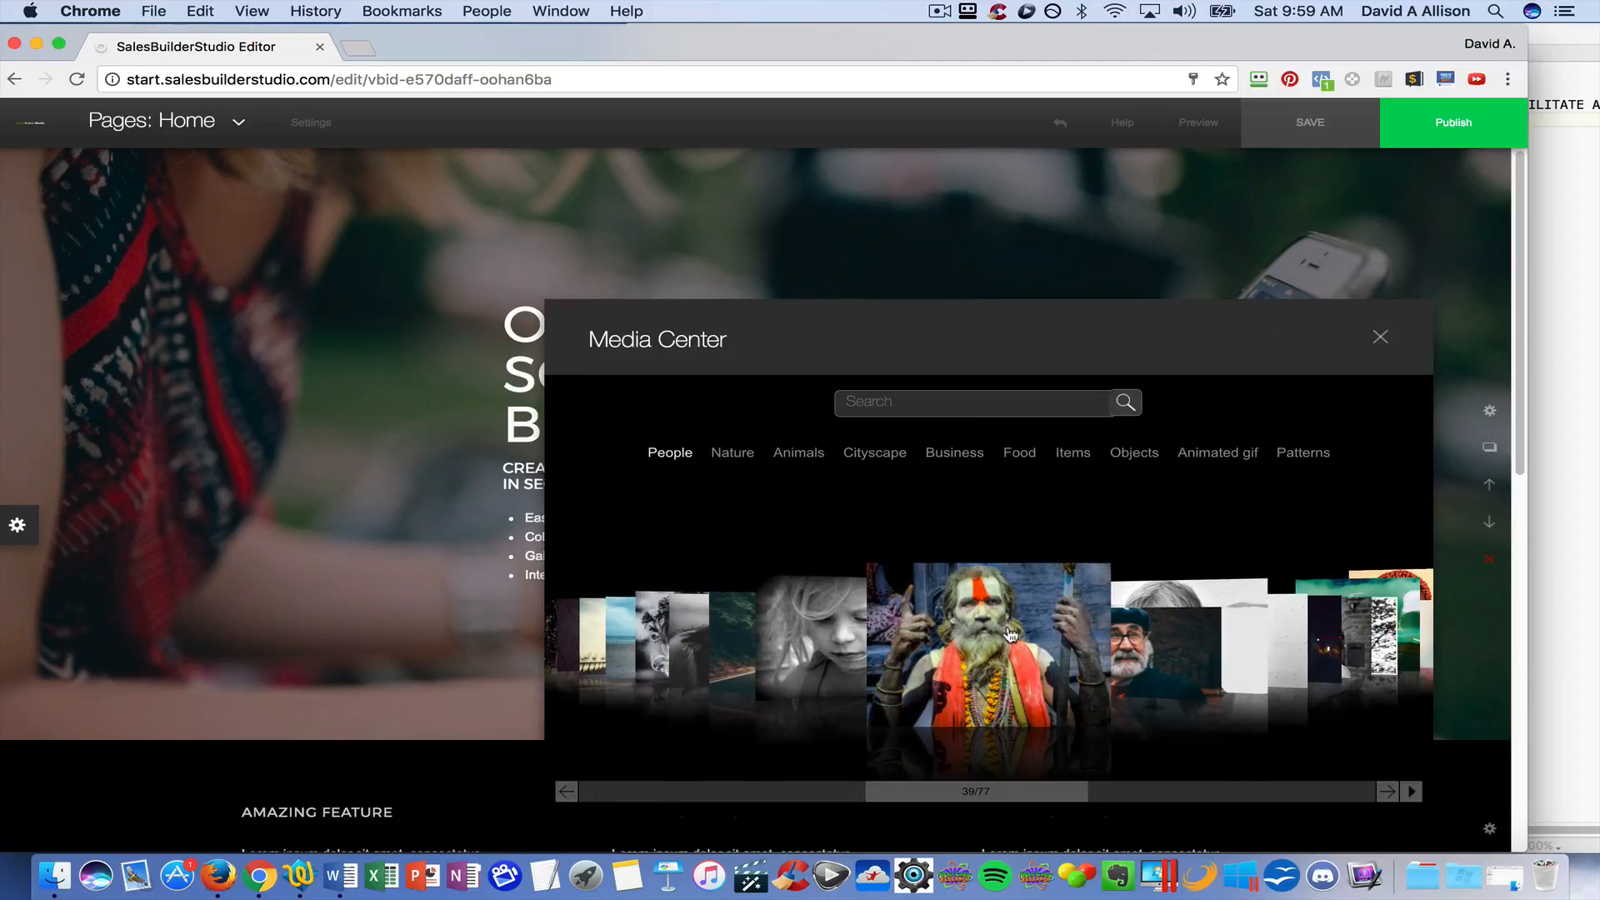
pyautogui.scroll(10, 1010, 635)
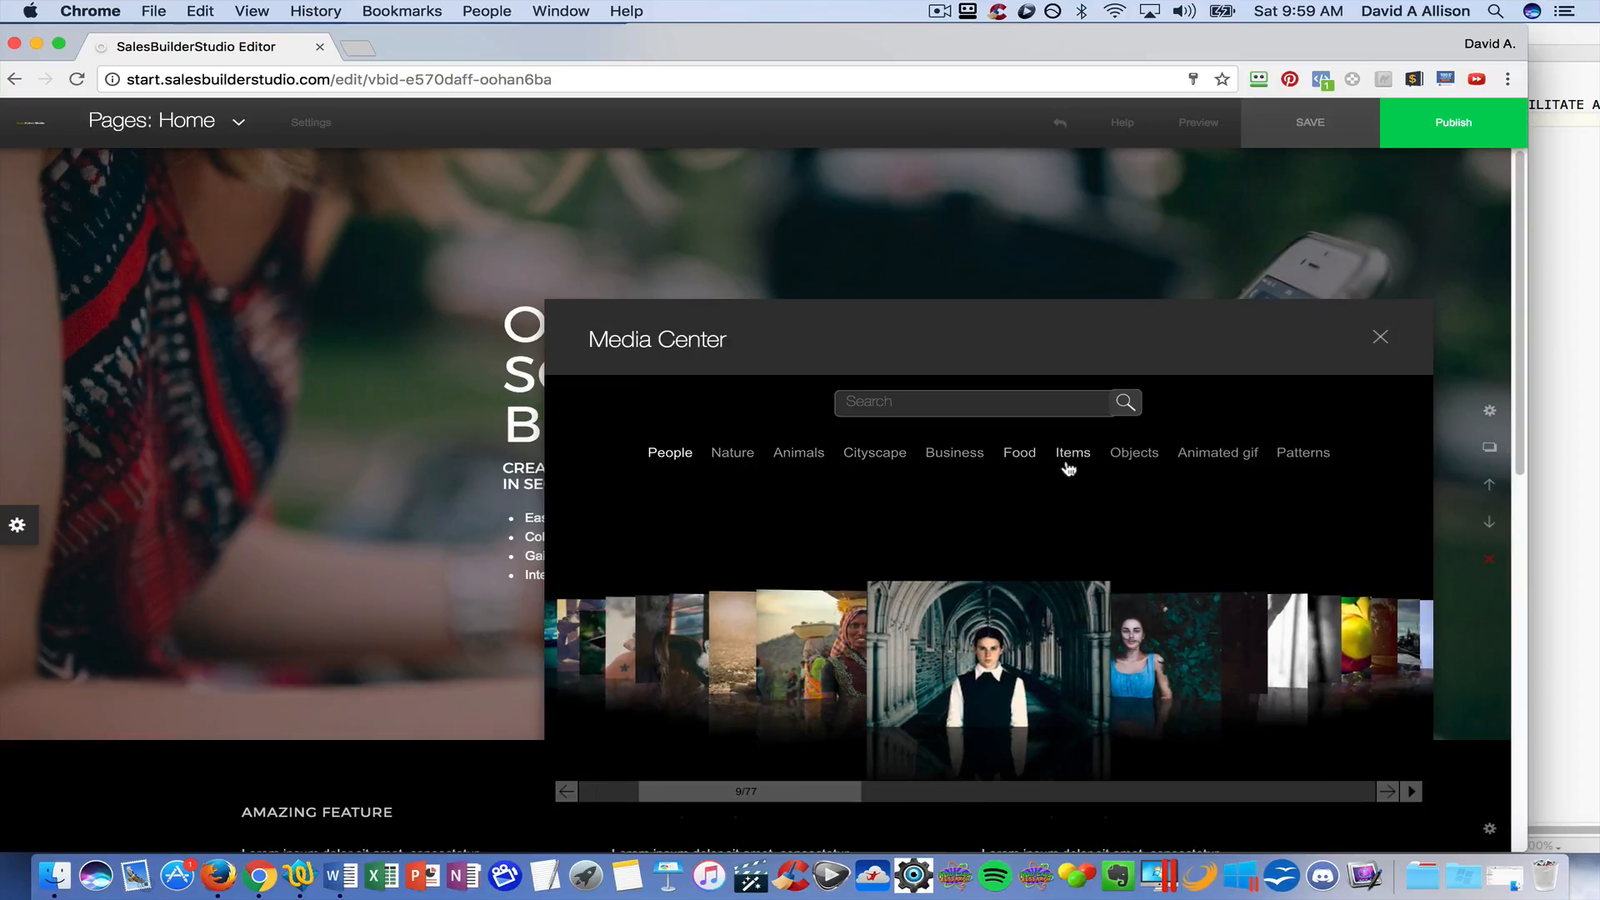
pyautogui.click(1381, 341)
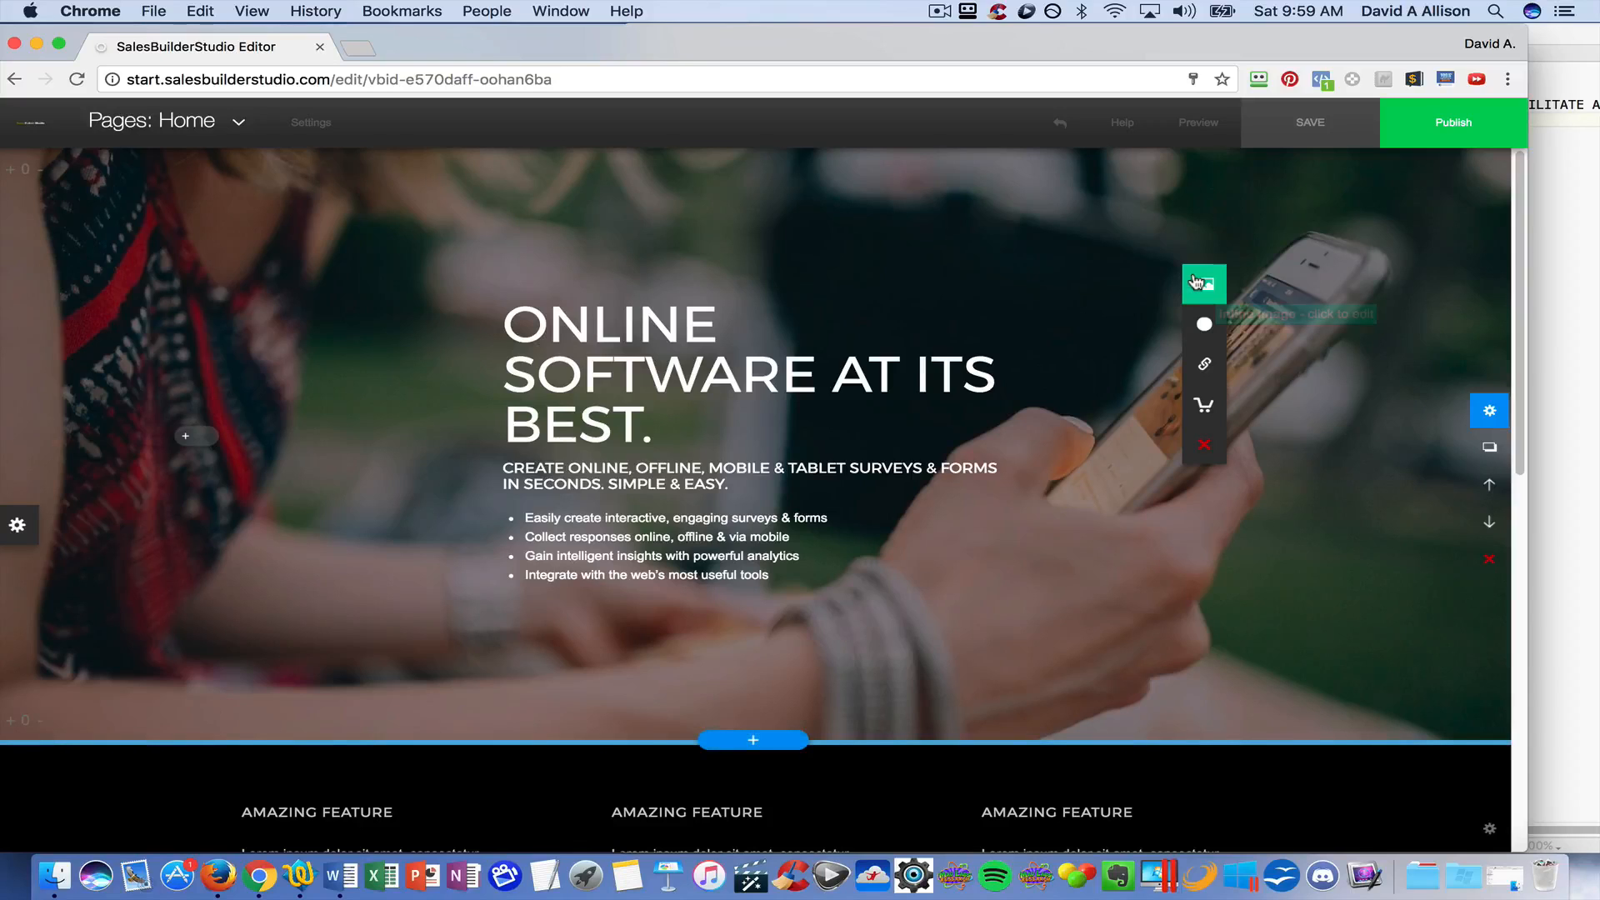
# Replace the hero background image with the uploaded file hashtag-1084519_1280.jpg from the Downloads folder.
pyautogui.click(1196, 282)
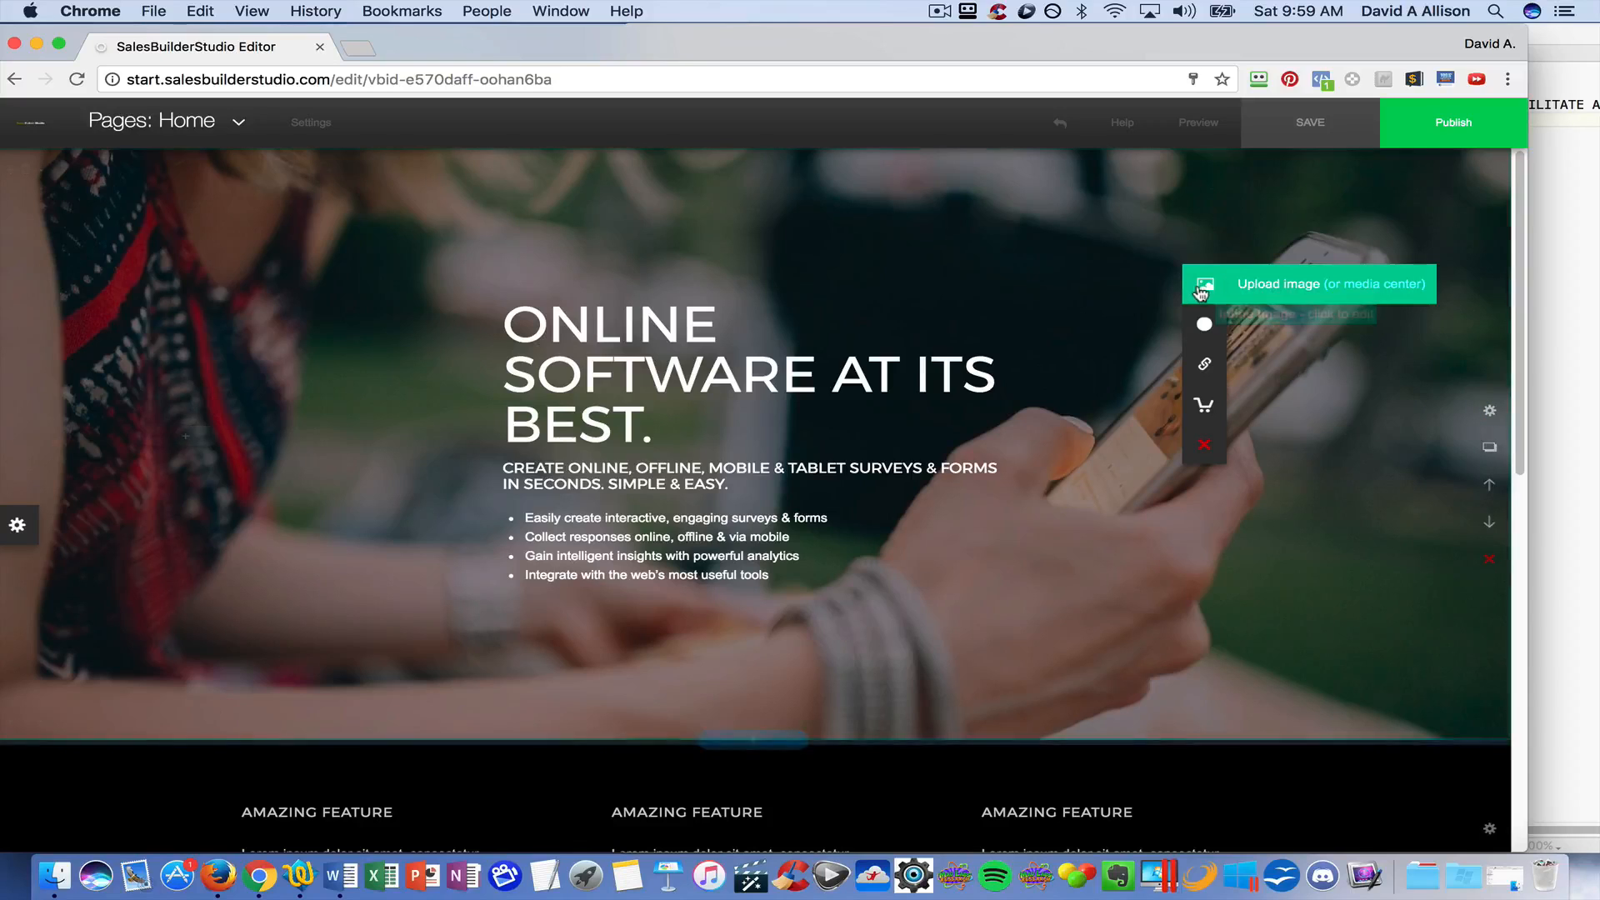
pyautogui.click(1289, 287)
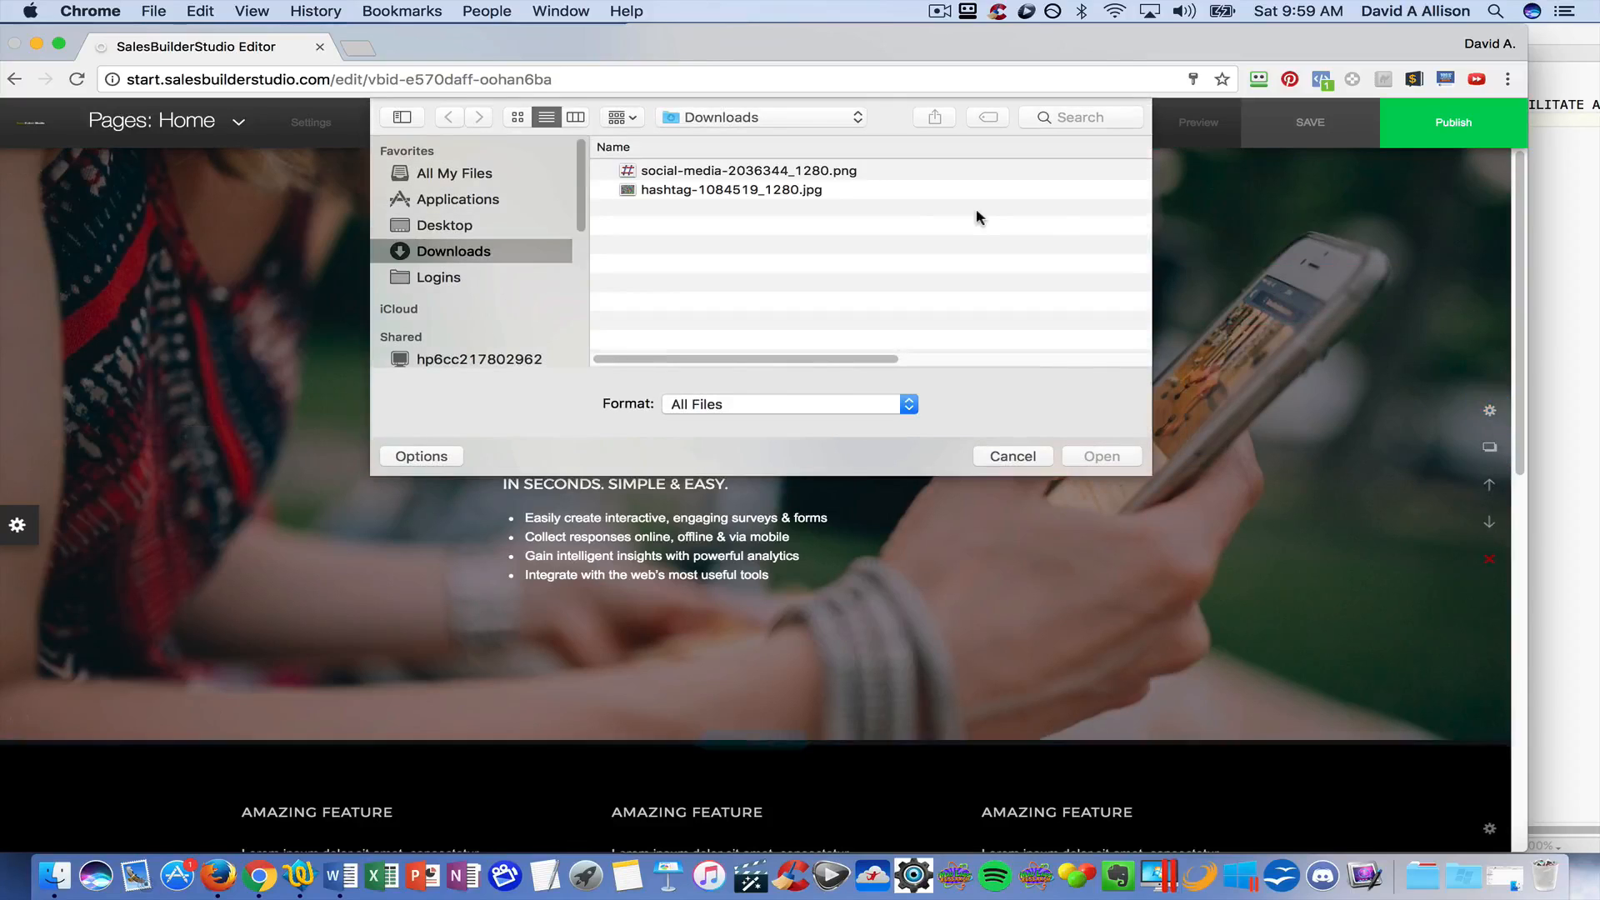
pyautogui.doubleClick(633, 191)
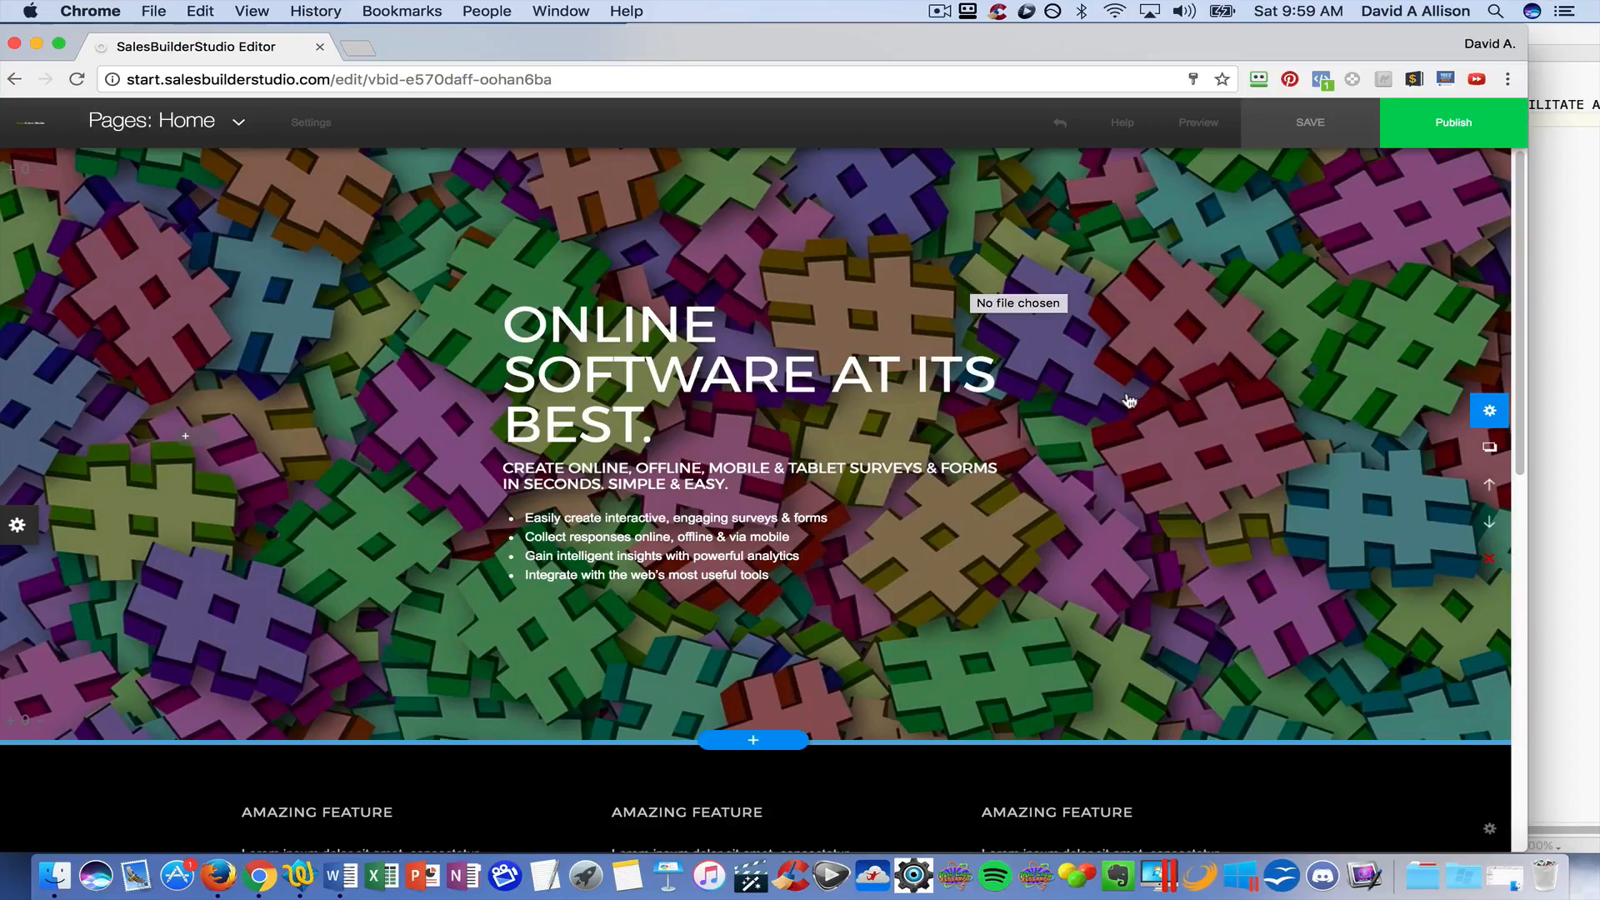
# Replace the hero headline with "HERE'S MY SITE ABOUT HASHTAGS", copied from the open TextWrangler document.
pyautogui.click(760, 367)
pyautogui.click(814, 375)
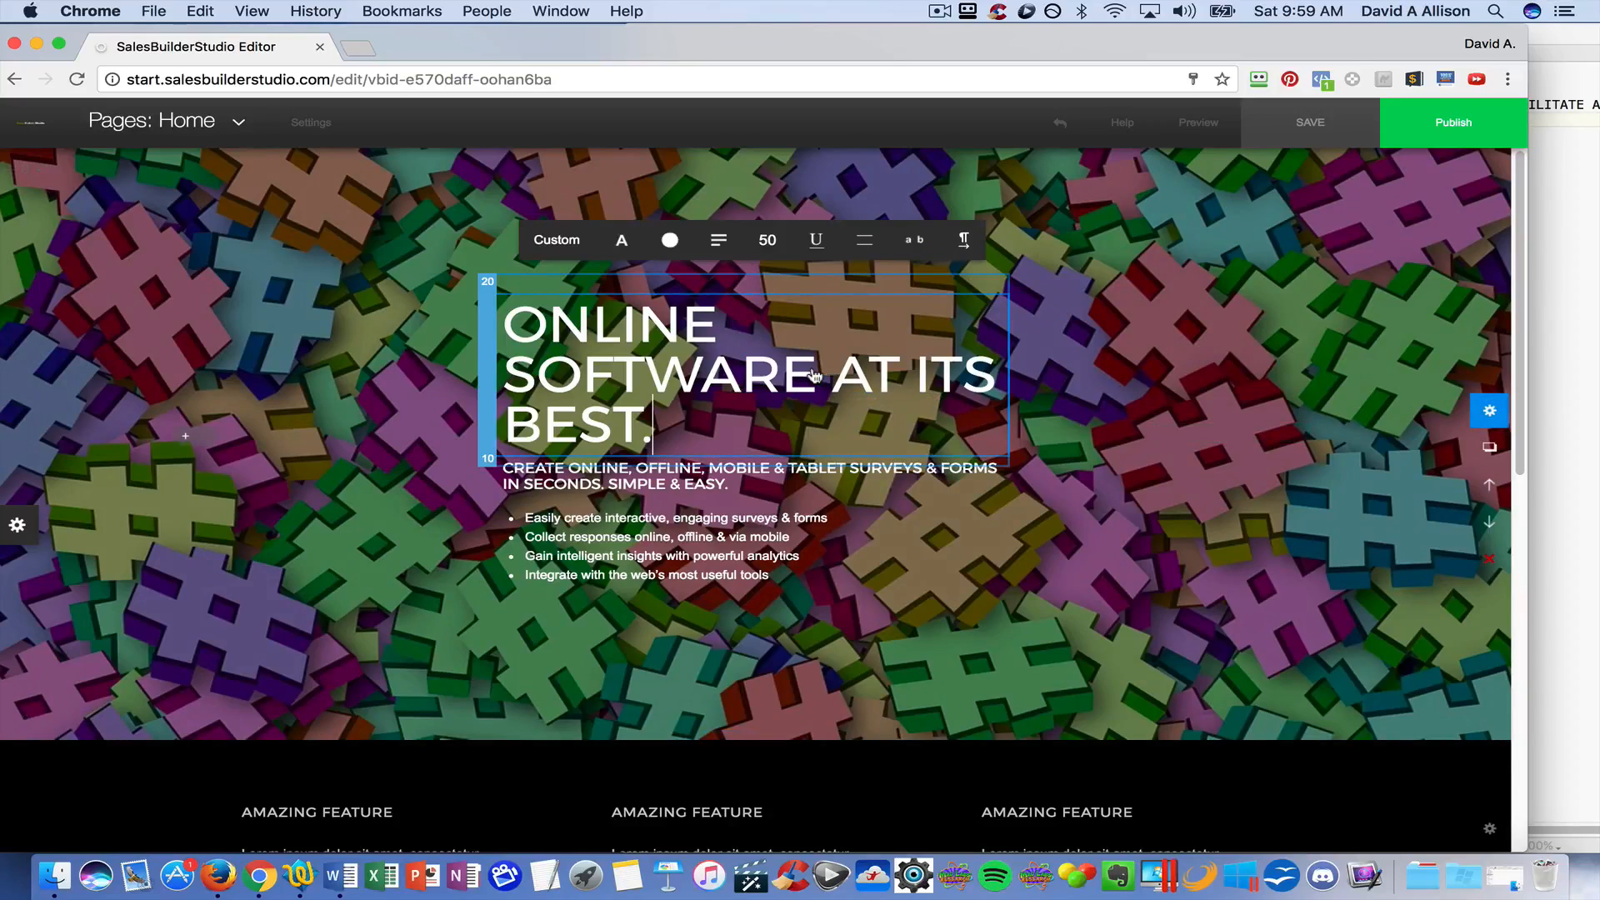
pyautogui.moveTo(679, 425); pyautogui.dragTo(512, 337)
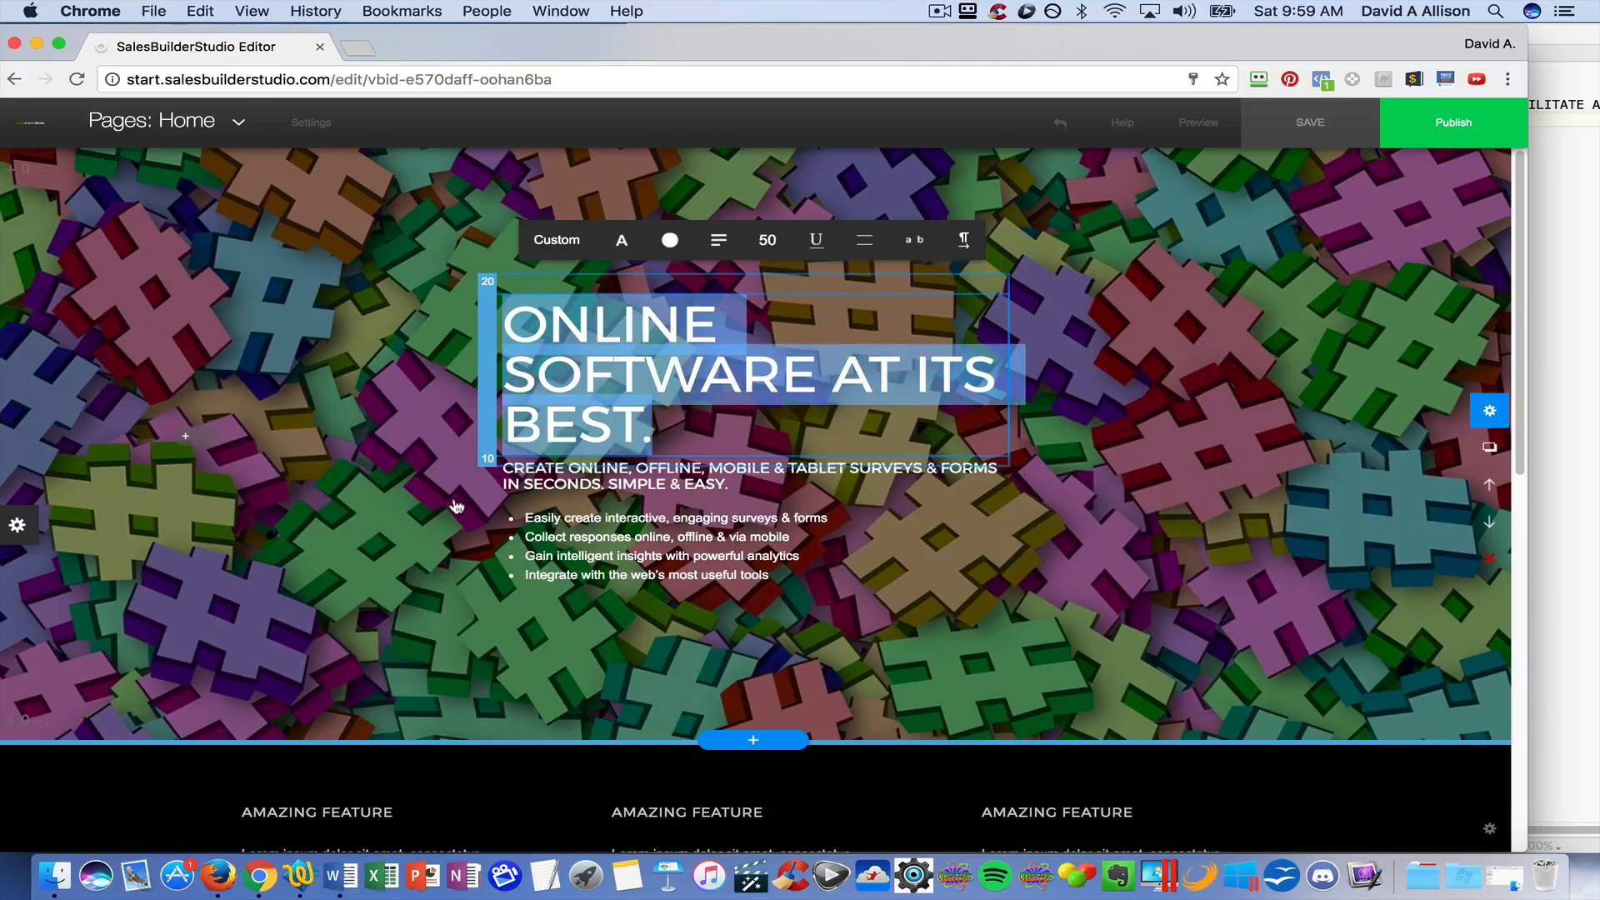
pyautogui.click(299, 875)
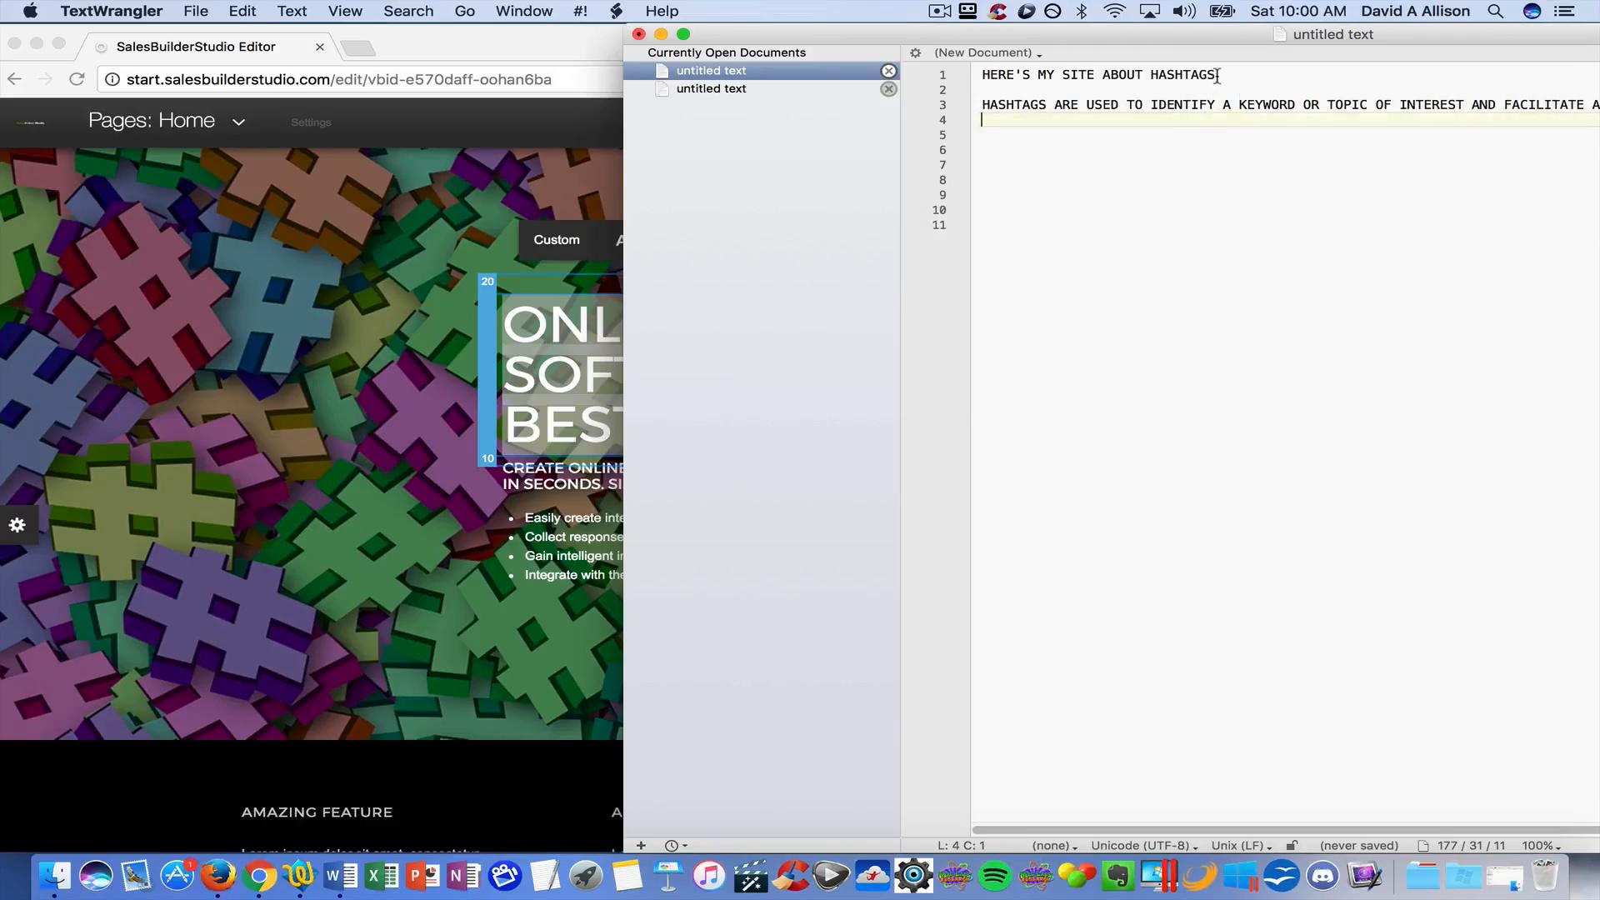
pyautogui.moveTo(1218, 75); pyautogui.dragTo(974, 76)
pyautogui.press('super+c')
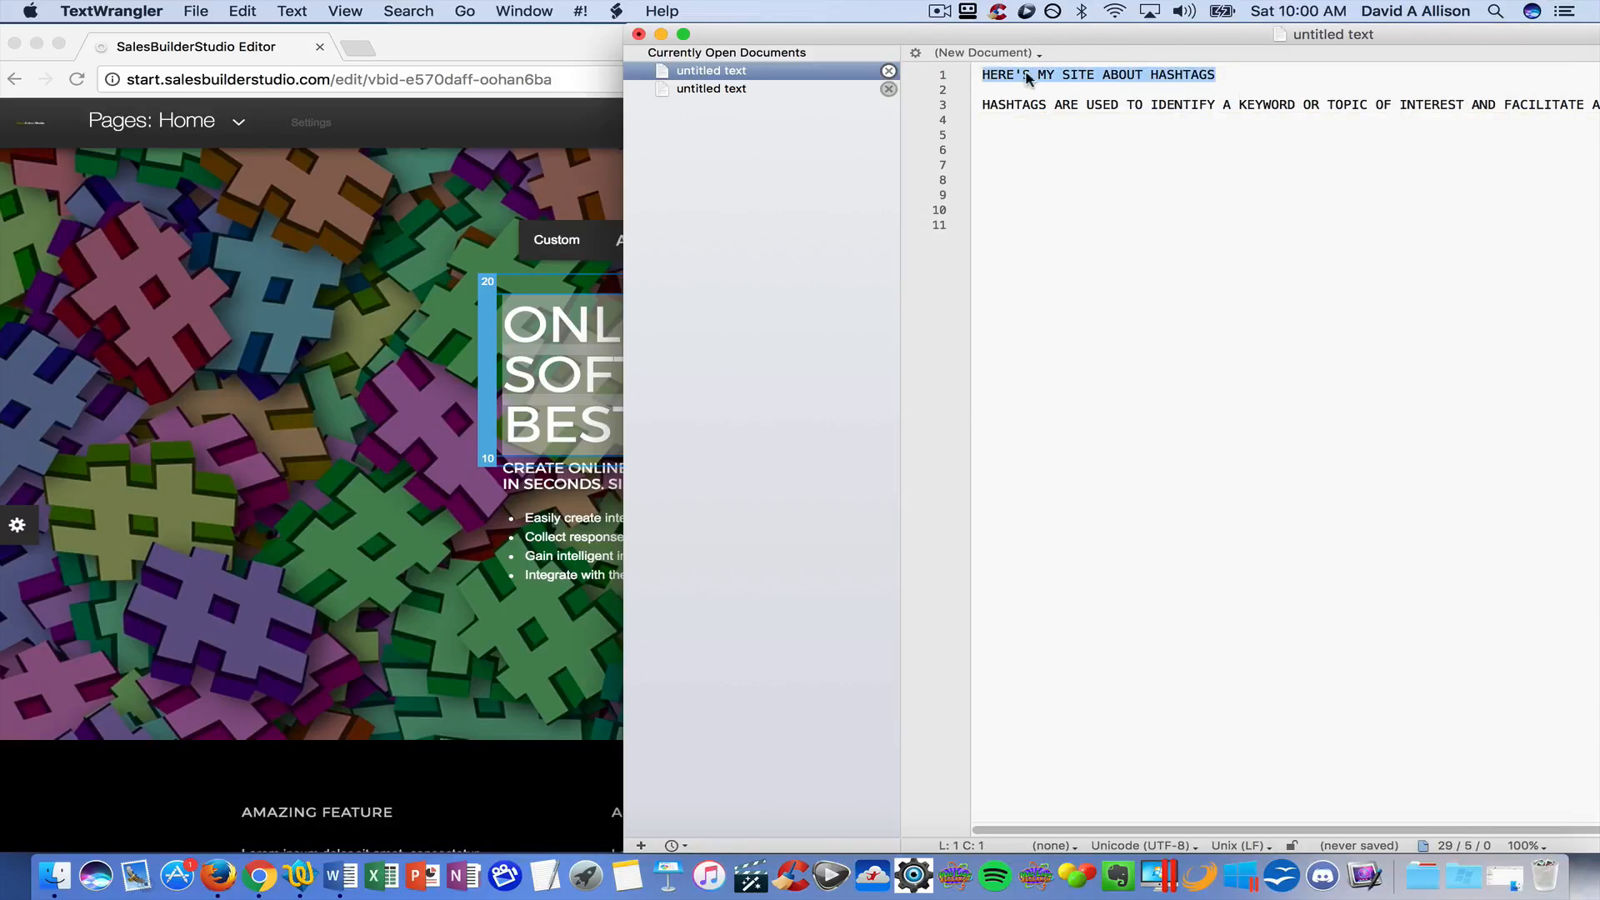
pyautogui.click(581, 259)
pyautogui.press('BackSpace')
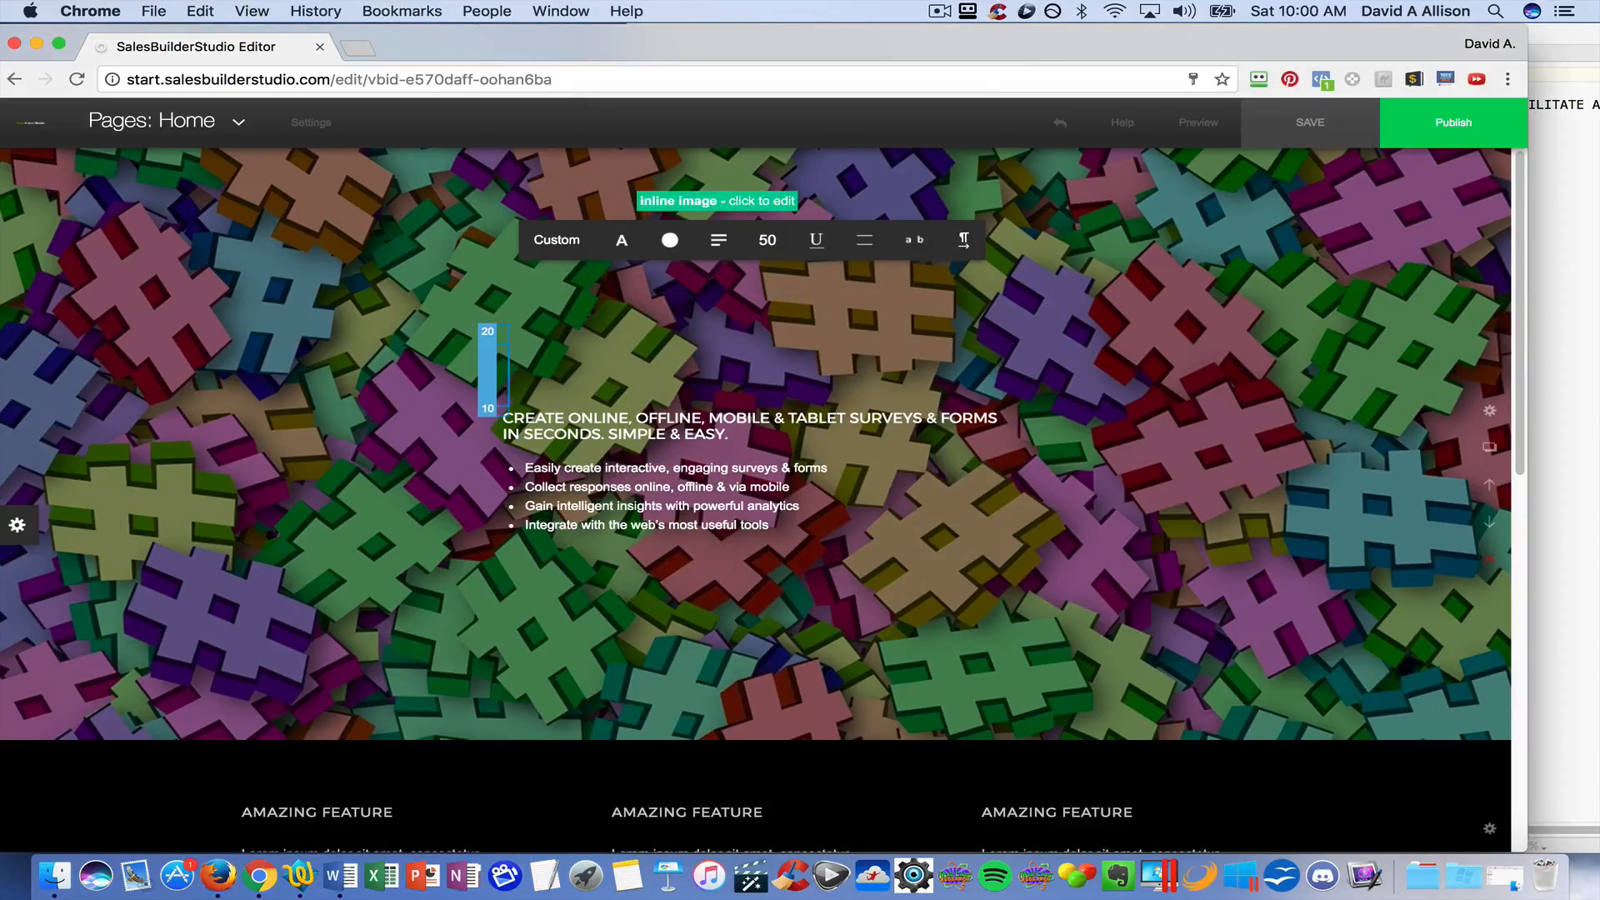
pyautogui.press('super+v')
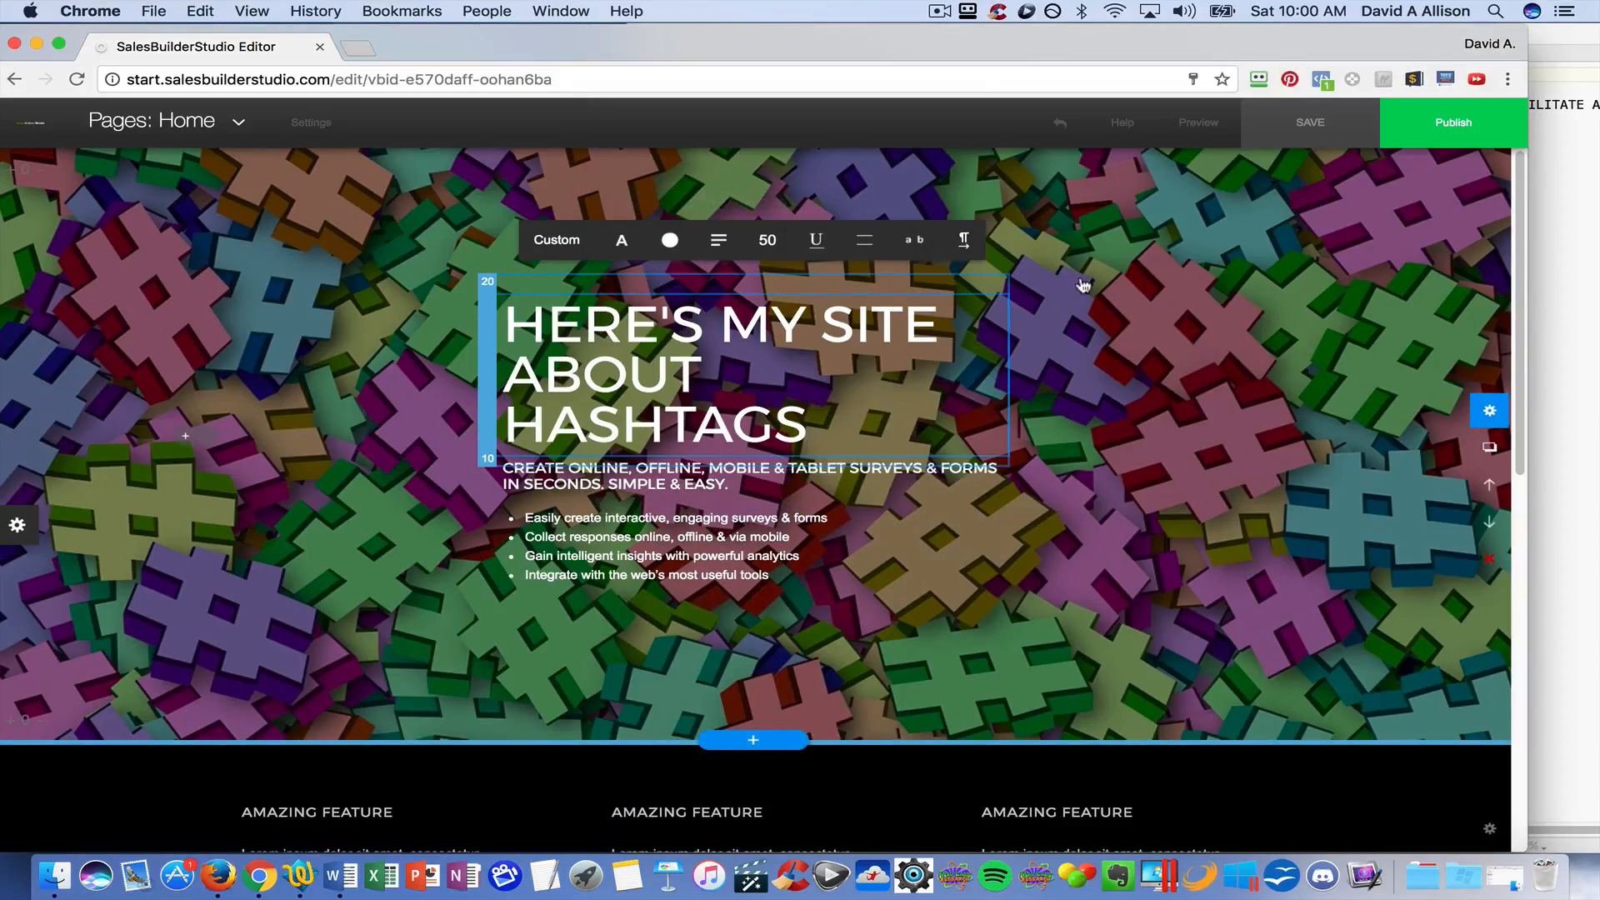
# Replace the hero subtitle with line 3 of the TextWrangler document, beginning "HASHTAGS ARE USED TO IDENTIFY A KEYWORD OR TOPIC OF INTEREST".
pyautogui.click(1573, 226)
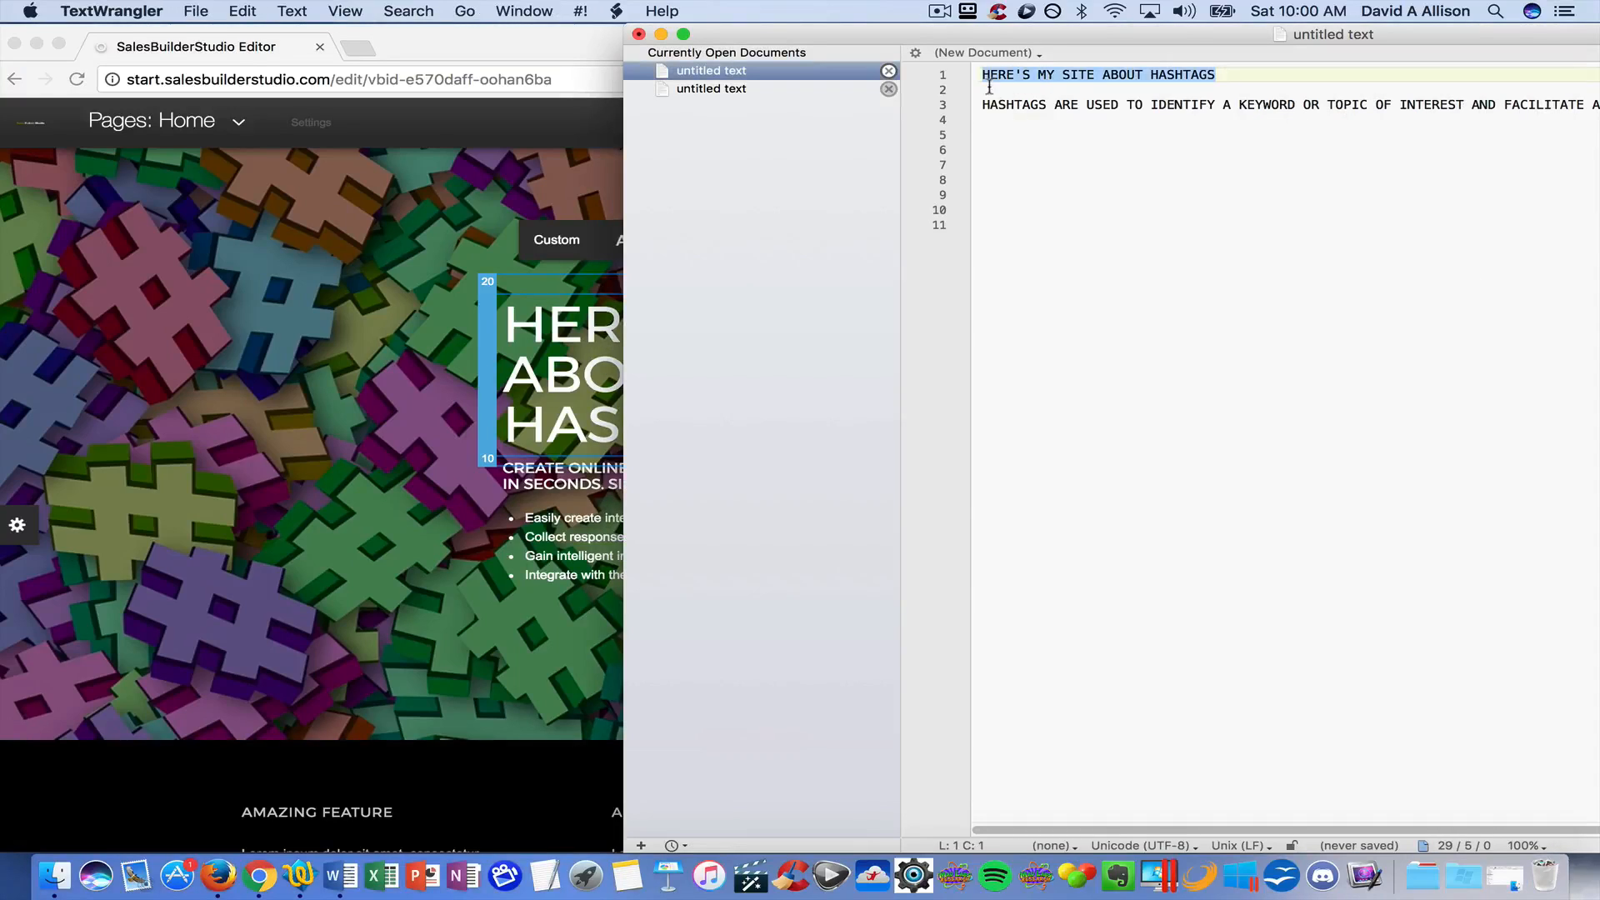
pyautogui.doubleClick(1012, 105)
pyautogui.click(975, 108)
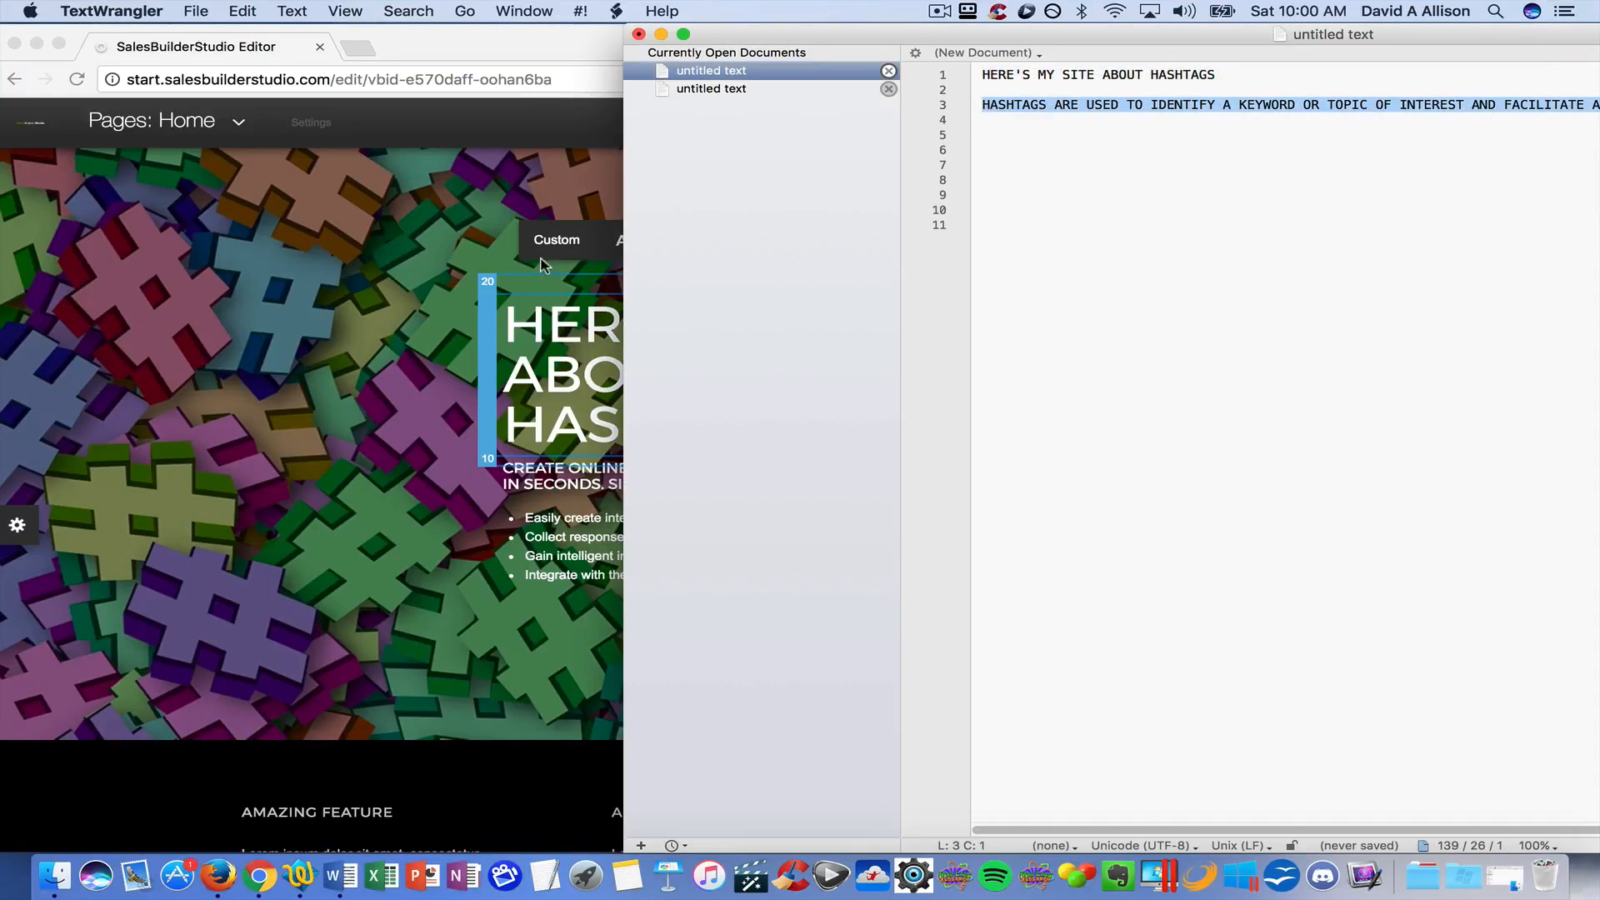
pyautogui.click(546, 265)
pyautogui.click(820, 464)
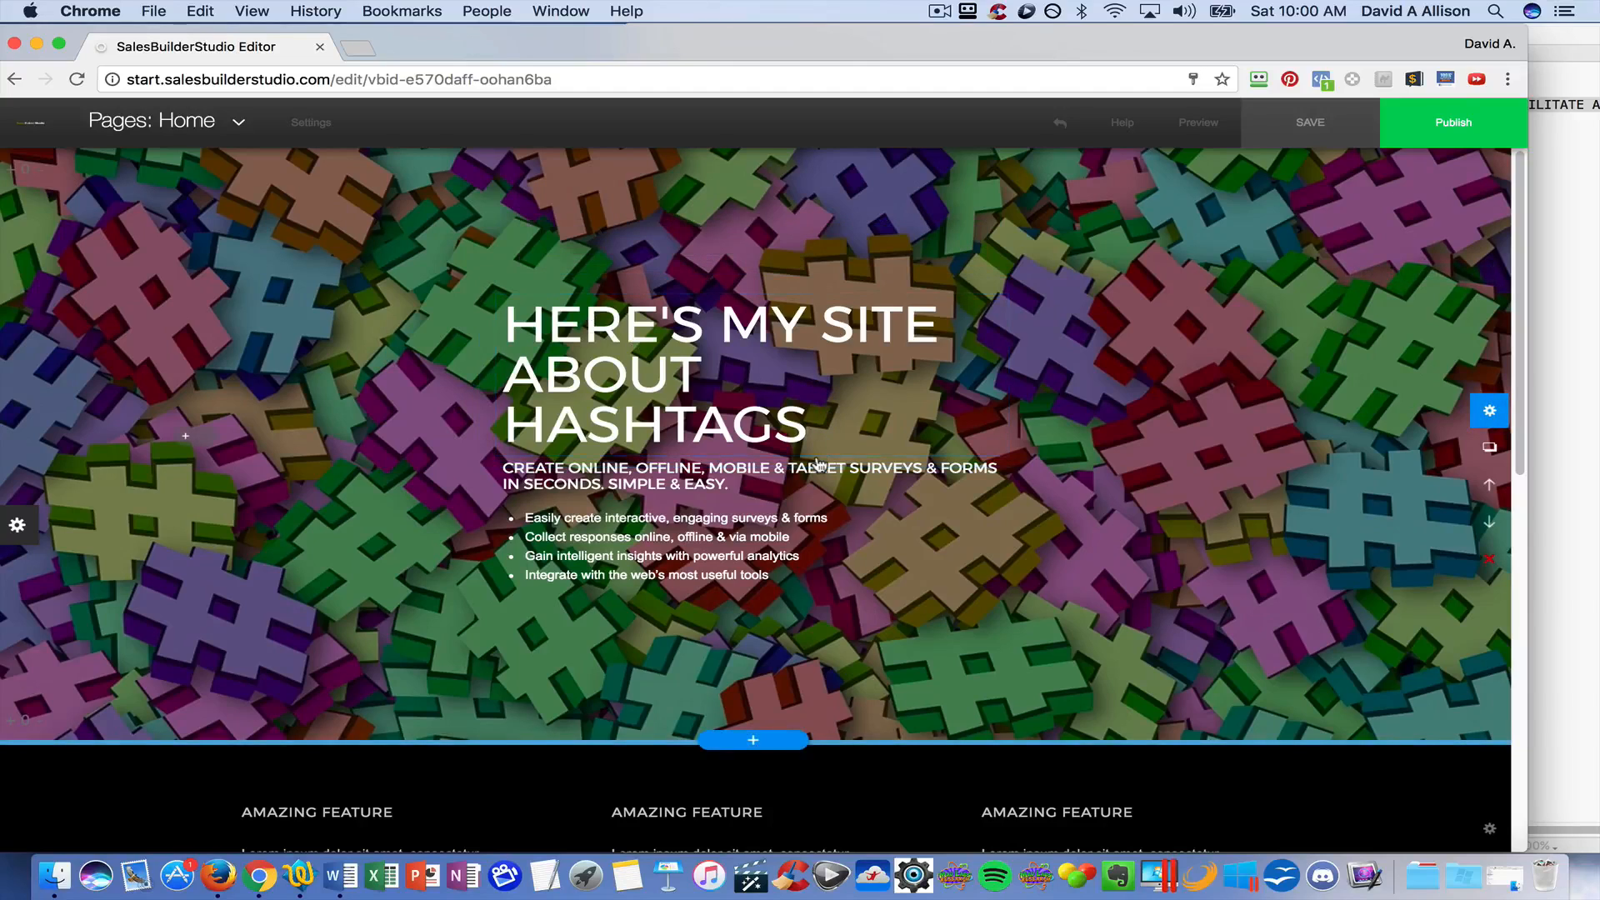
pyautogui.click(746, 487)
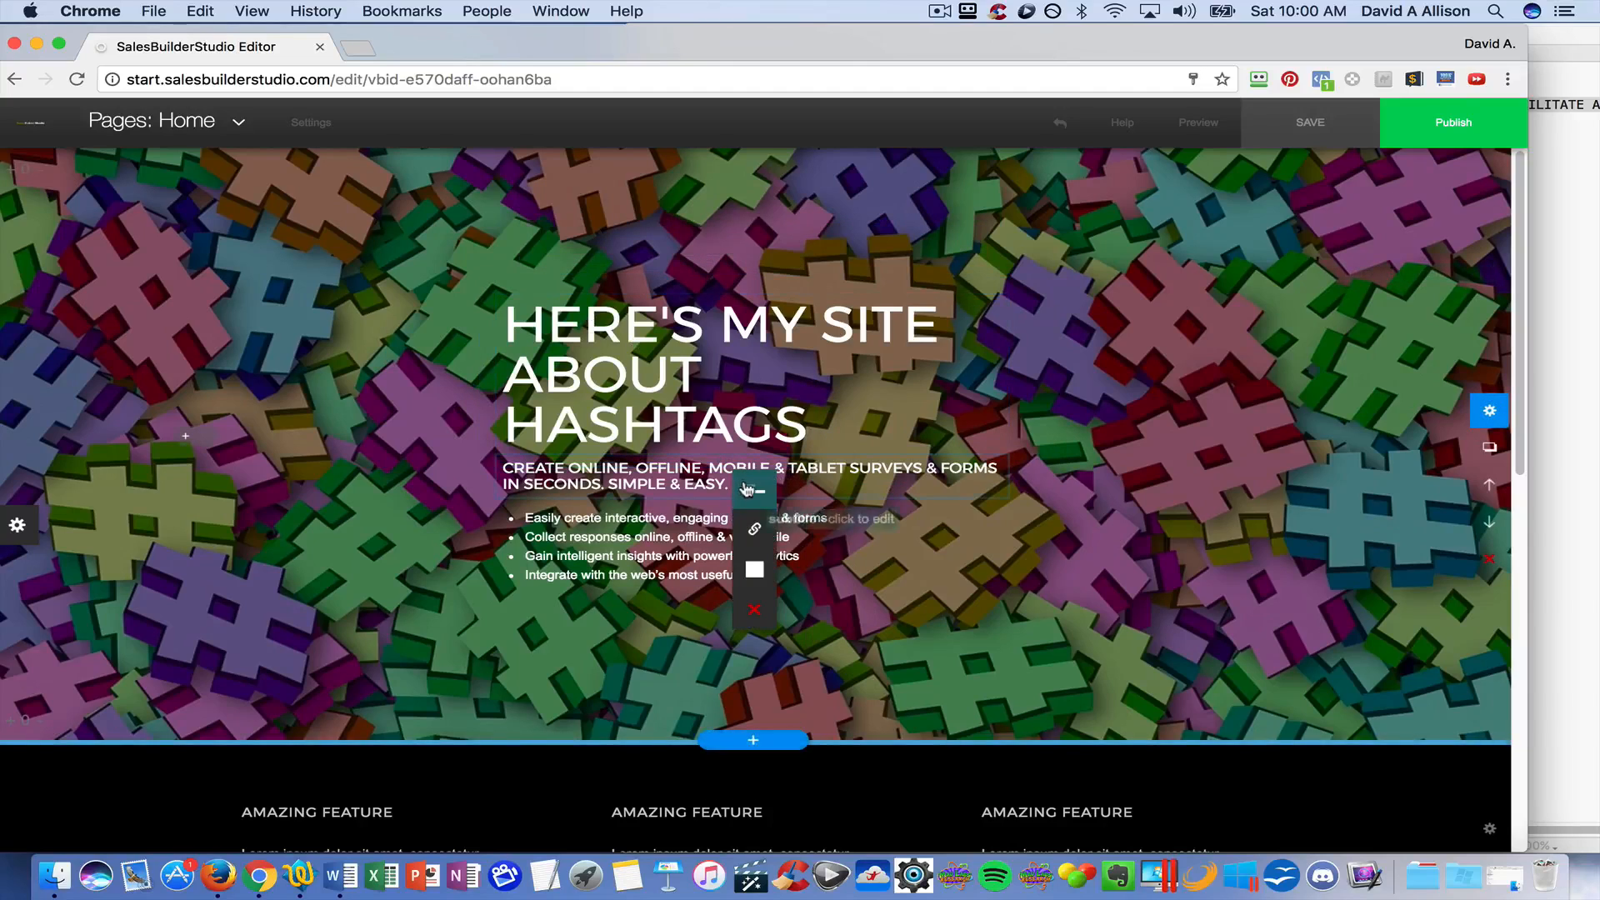
pyautogui.click(753, 489)
pyautogui.moveTo(757, 488); pyautogui.dragTo(510, 477)
pyautogui.press('BackSpace')
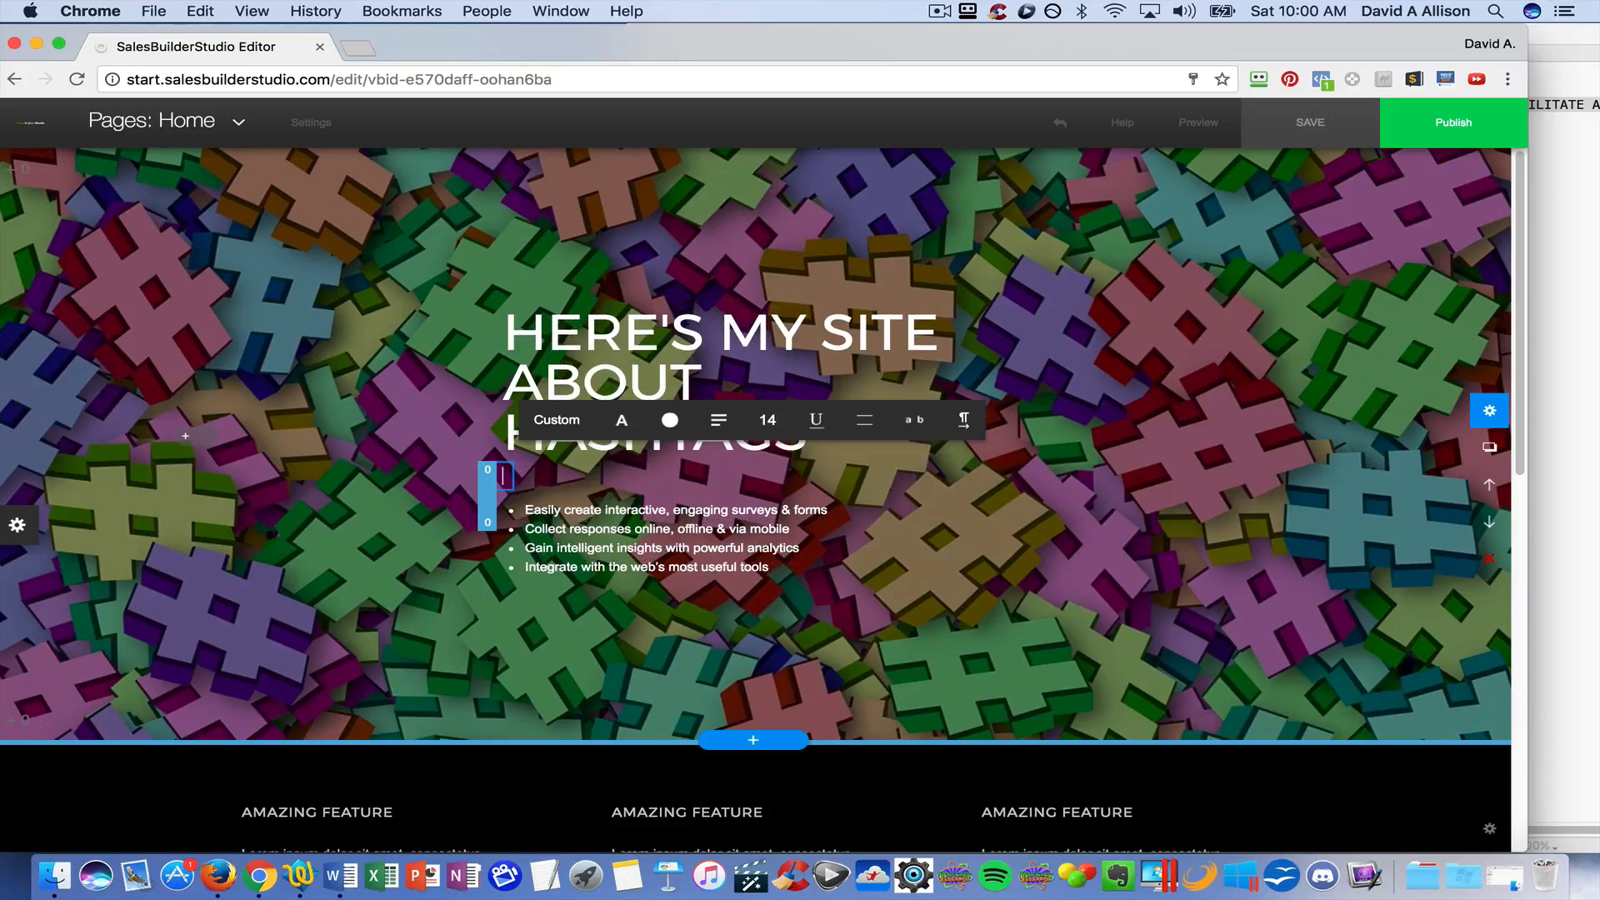
pyautogui.write('HASHTAGS ARE USED TO IDENTIFY A KEYWORD OR TOPIC OF INTEREST AND FACILITATE A SEARCH FOR IT. WHENEVER A USER ADDS A HASHTAG TO THEIR POST.')
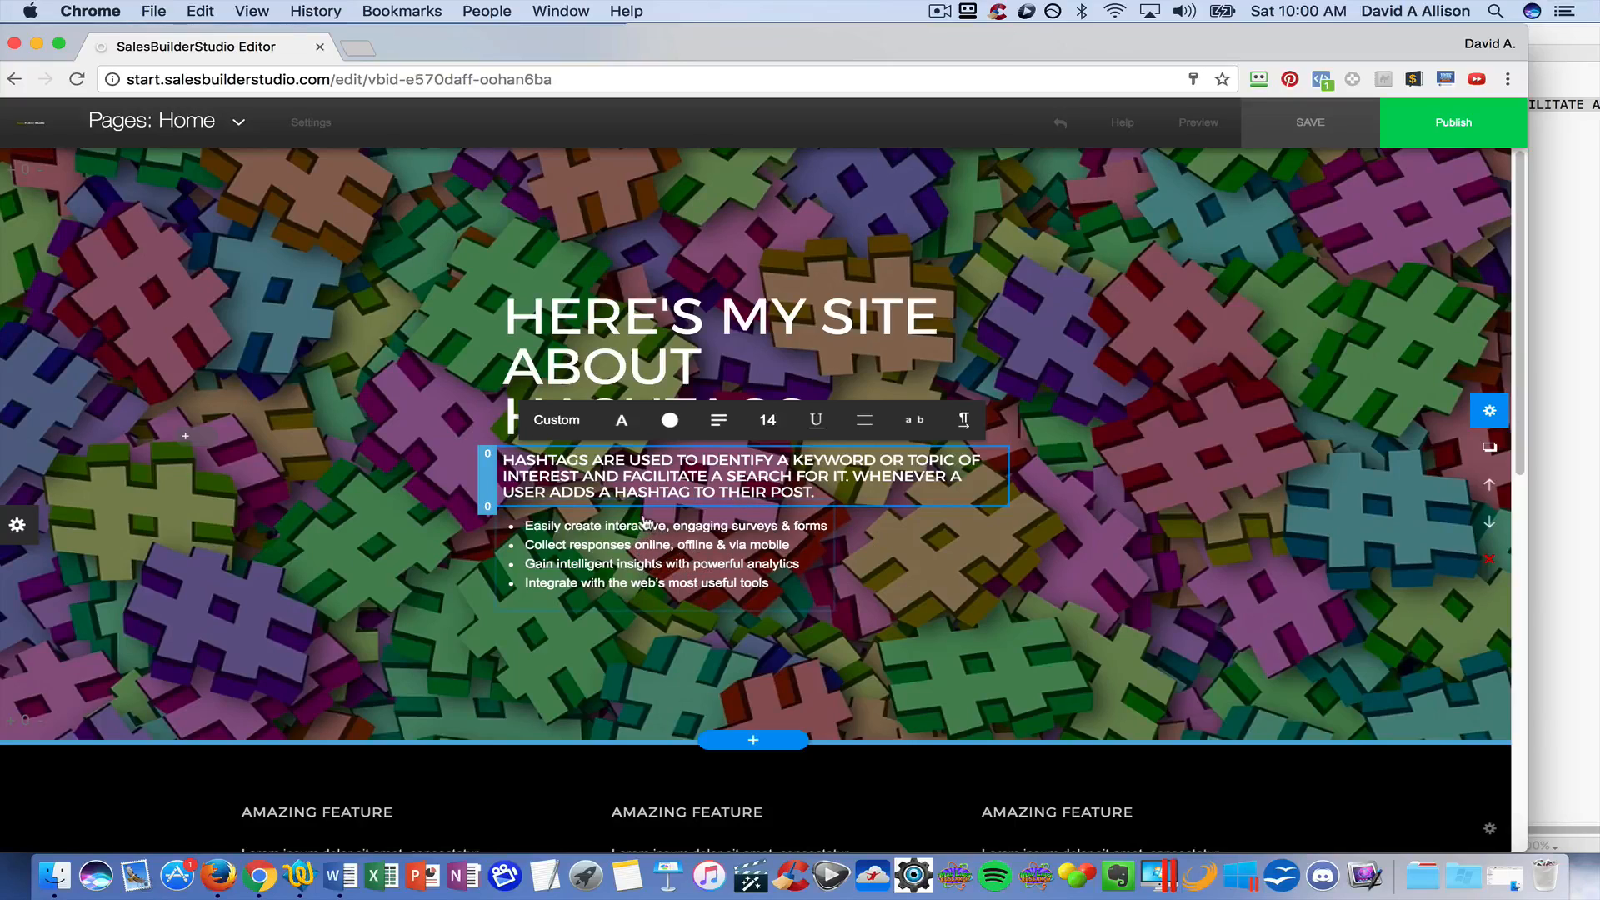
pyautogui.click(982, 573)
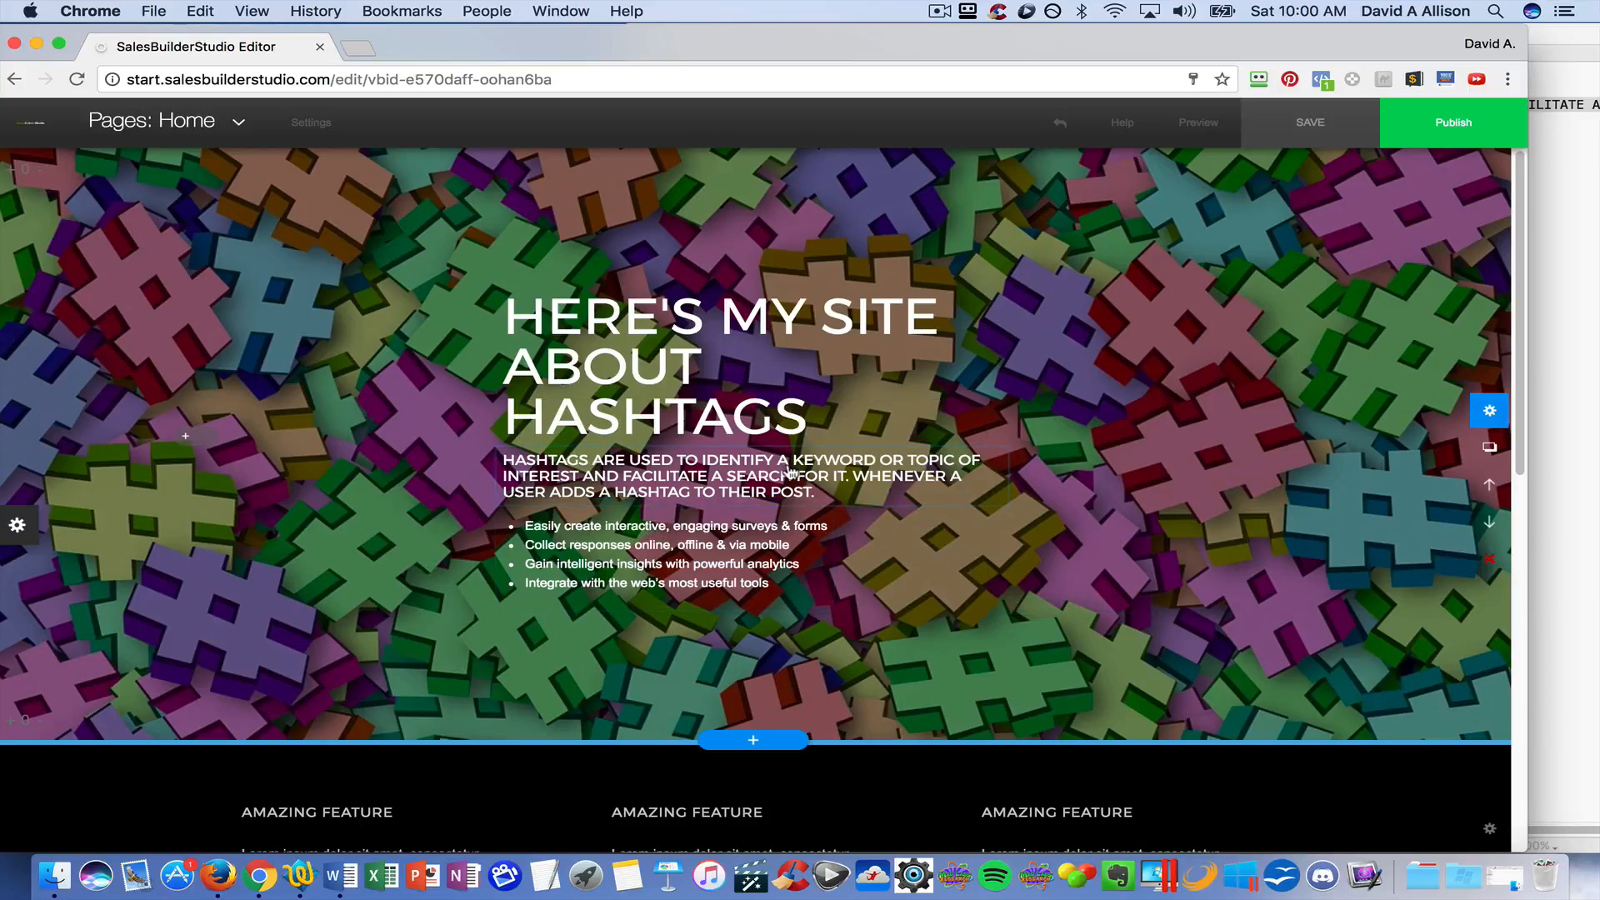
# Delete the bullet list below the hero subtitle and open the site's publishing options.
pyautogui.click(757, 549)
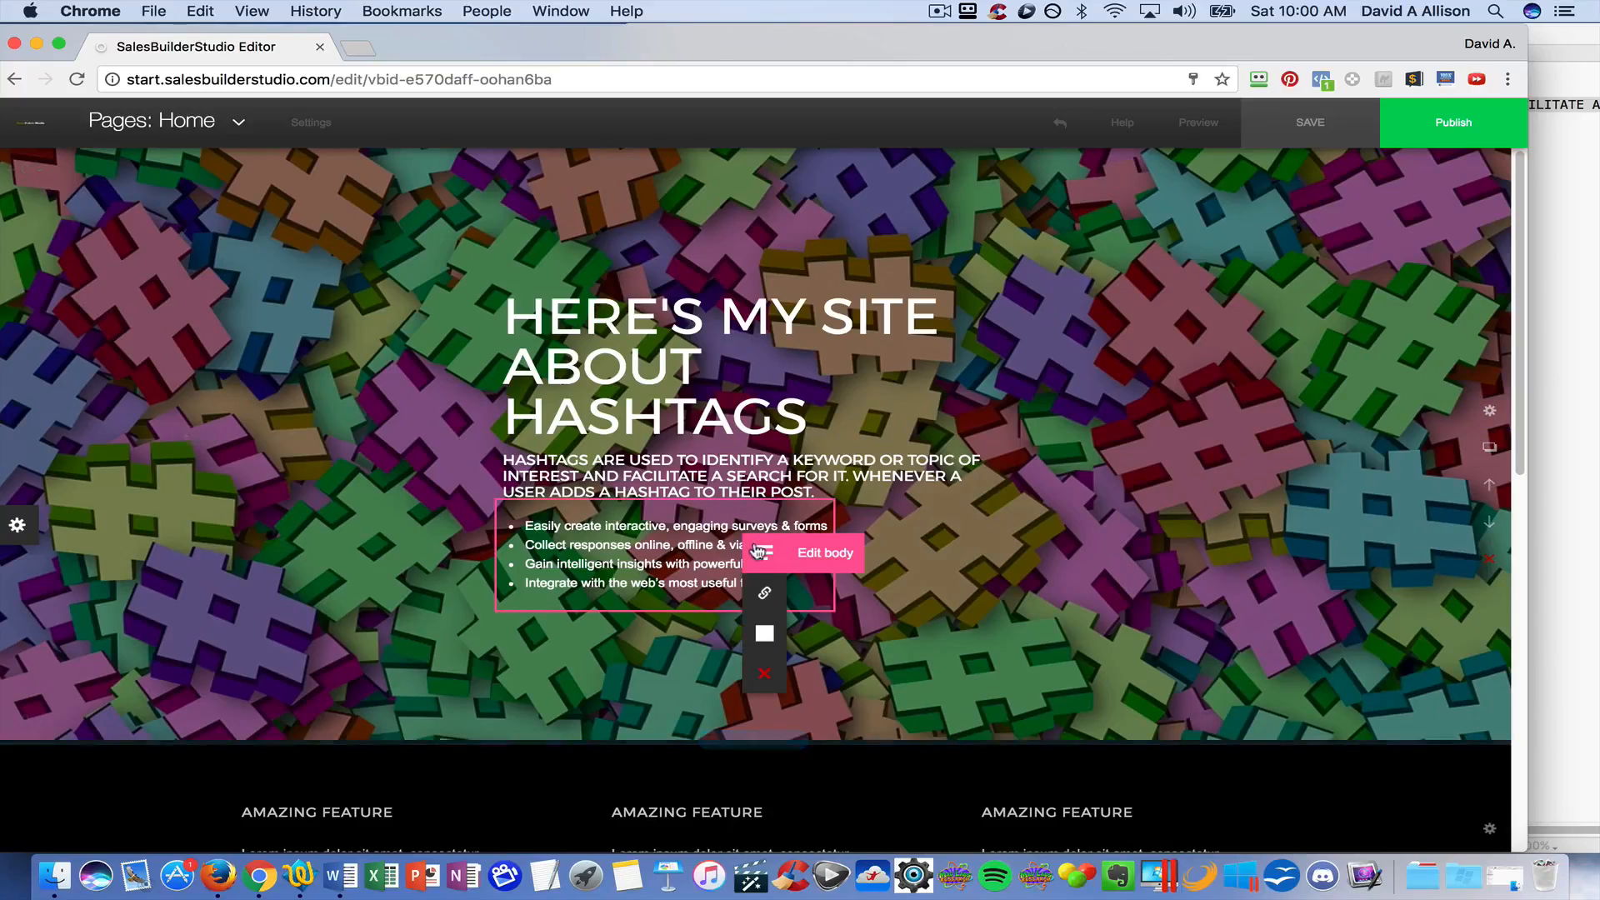
pyautogui.click(764, 675)
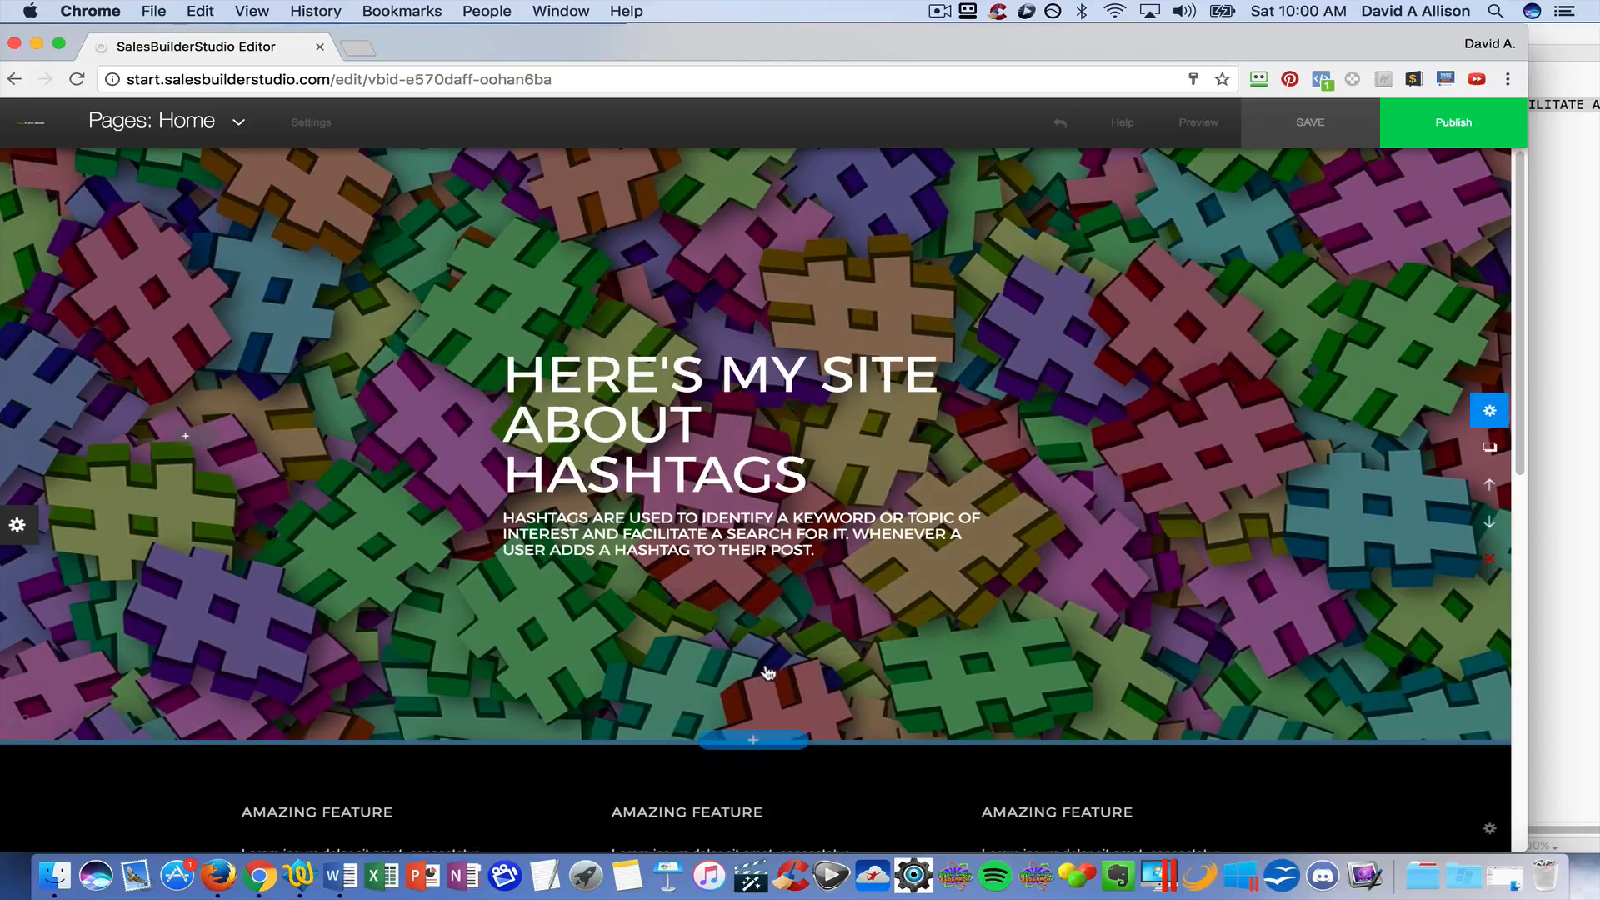
pyautogui.click(1248, 421)
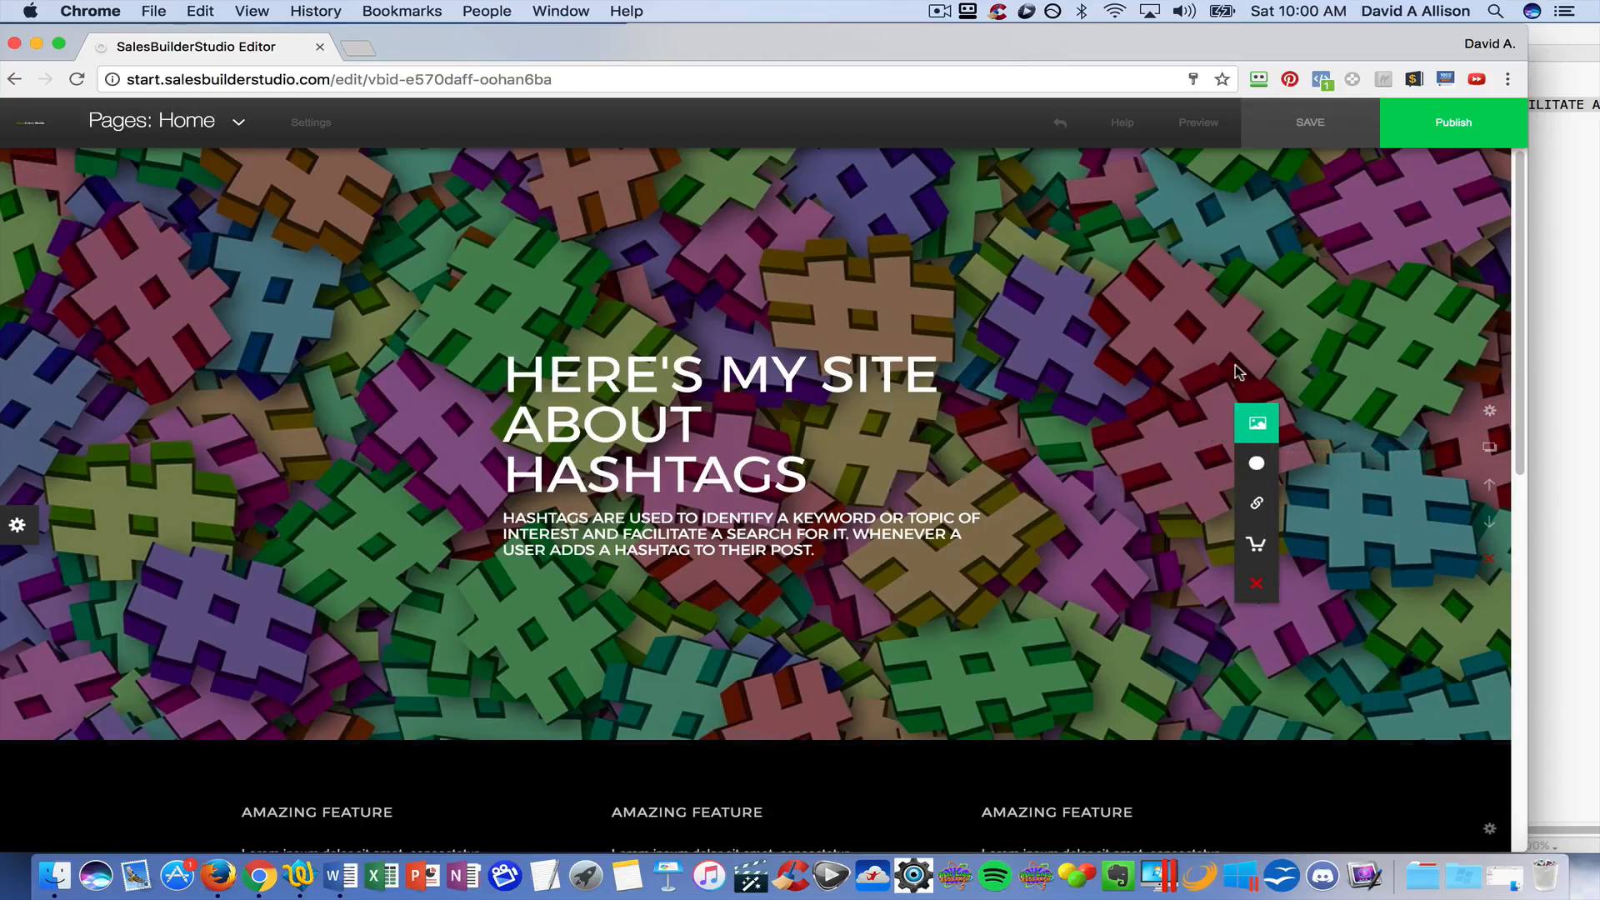
pyautogui.click(1454, 125)
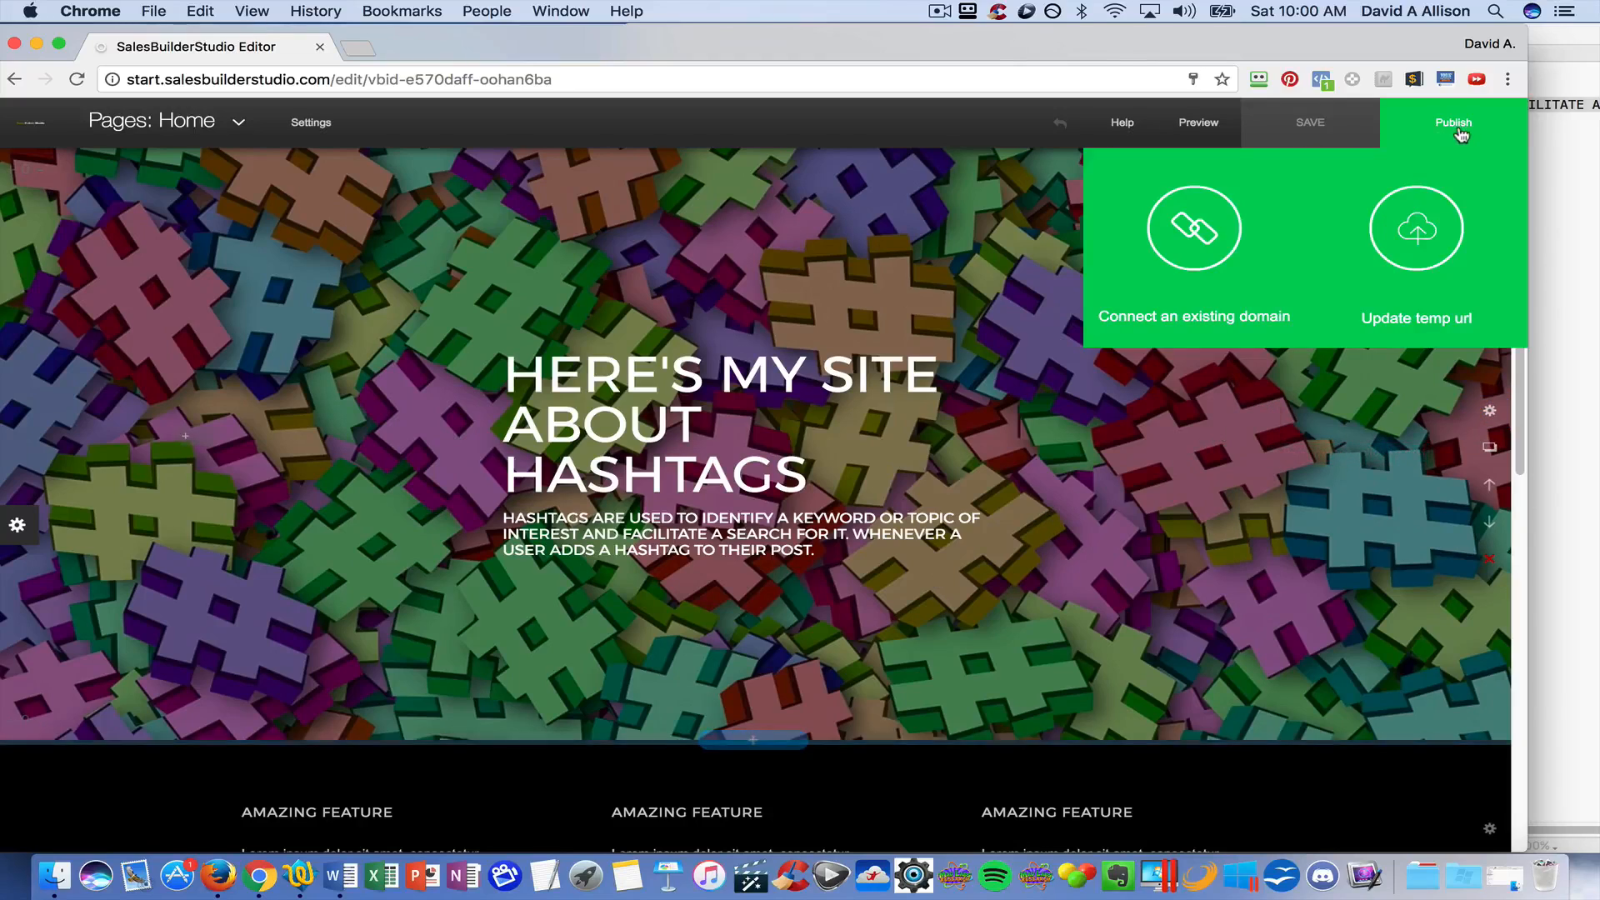
# Start publishing to the temporary URL and save the site to the account under the name "Hashtags".
pyautogui.click(1417, 236)
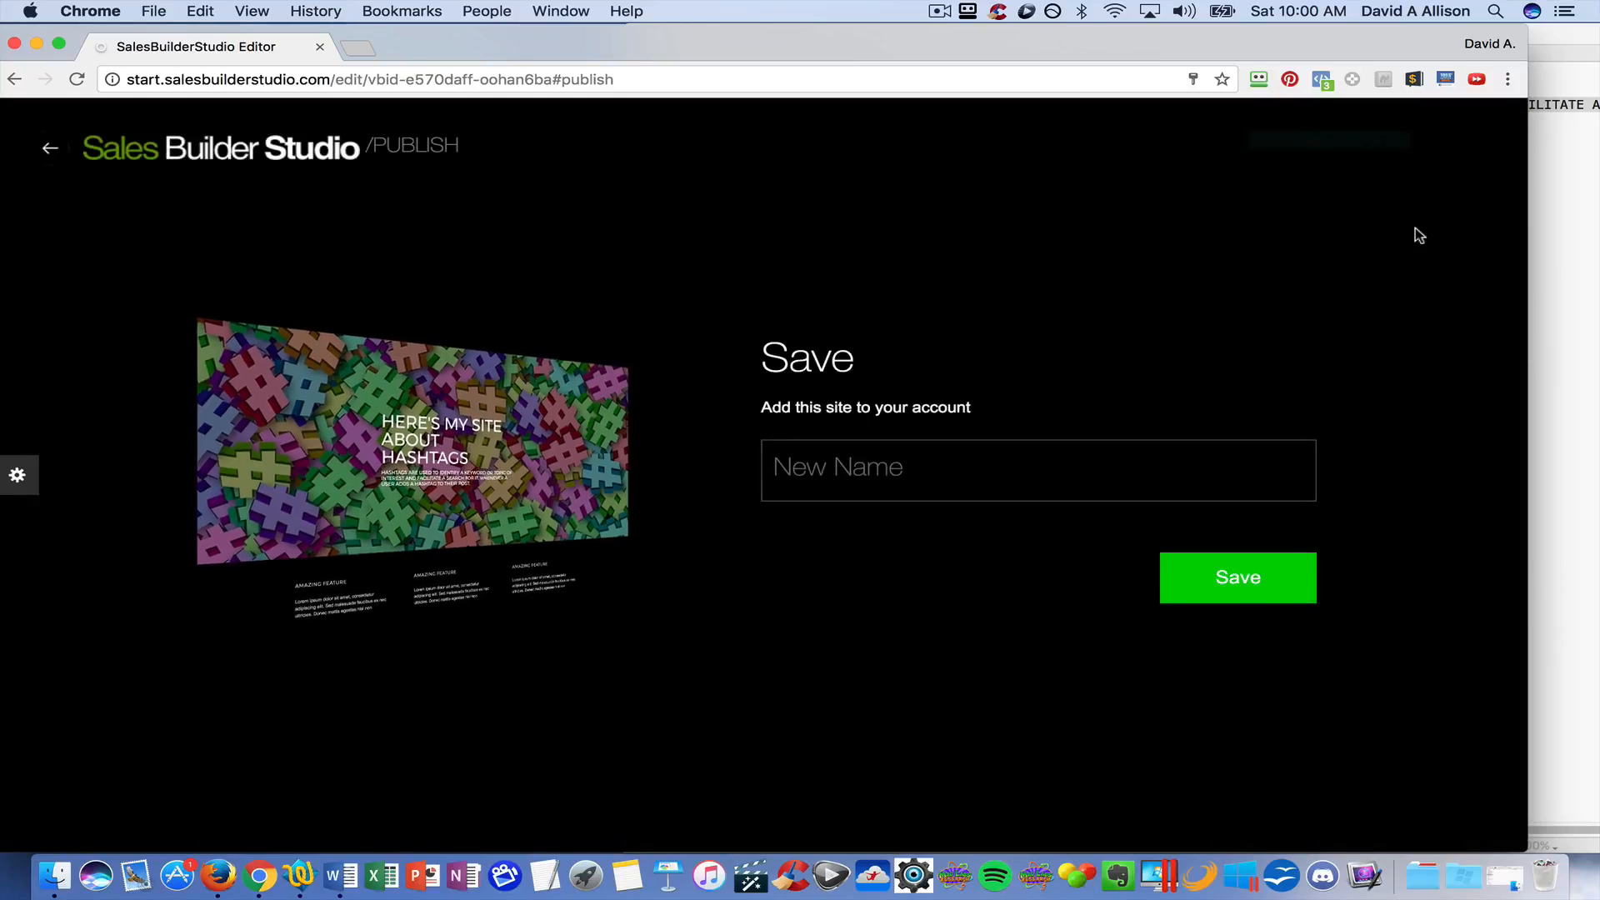
pyautogui.click(957, 472)
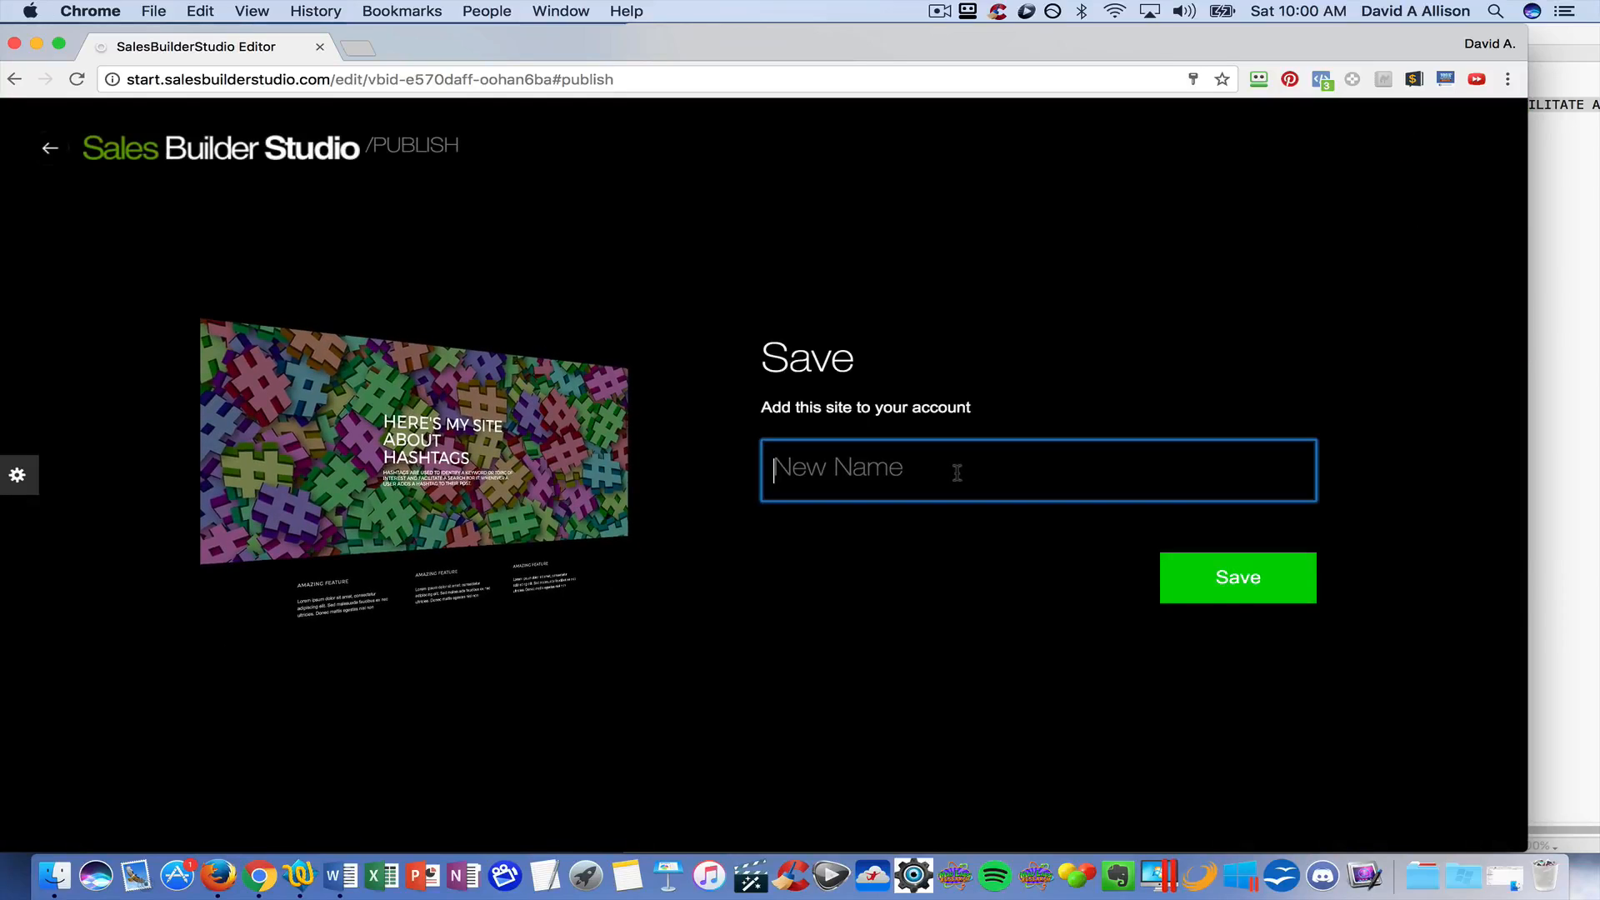
pyautogui.write('Hashtags')
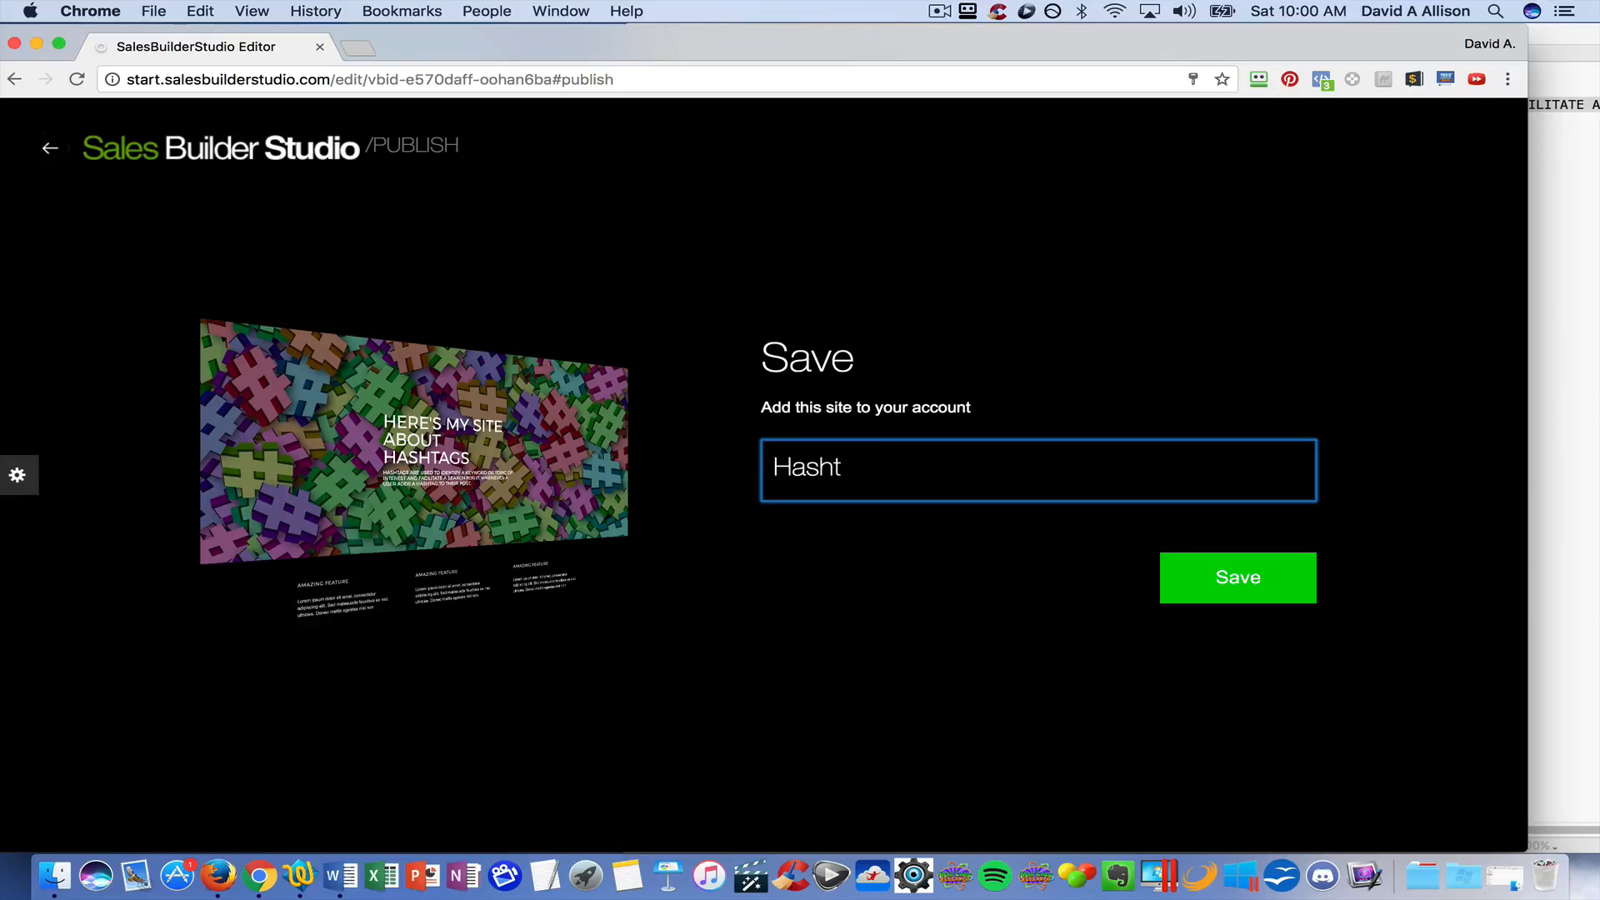
pyautogui.click(1267, 600)
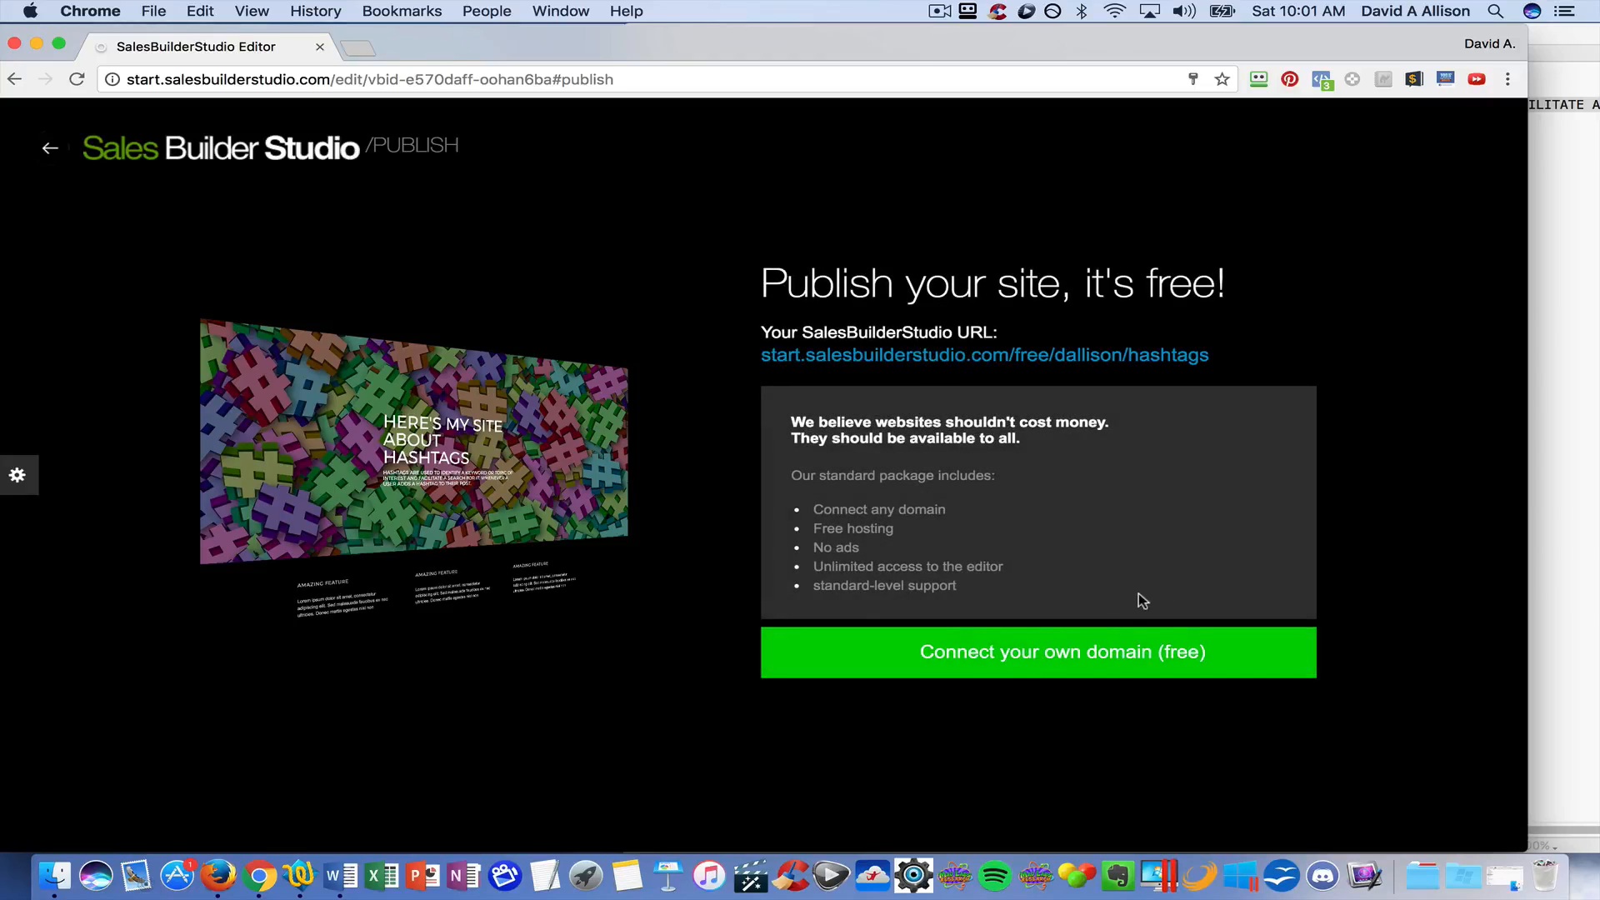
# Postpone connecting an own domain and publish the site by updating the live site.
pyautogui.click(1041, 658)
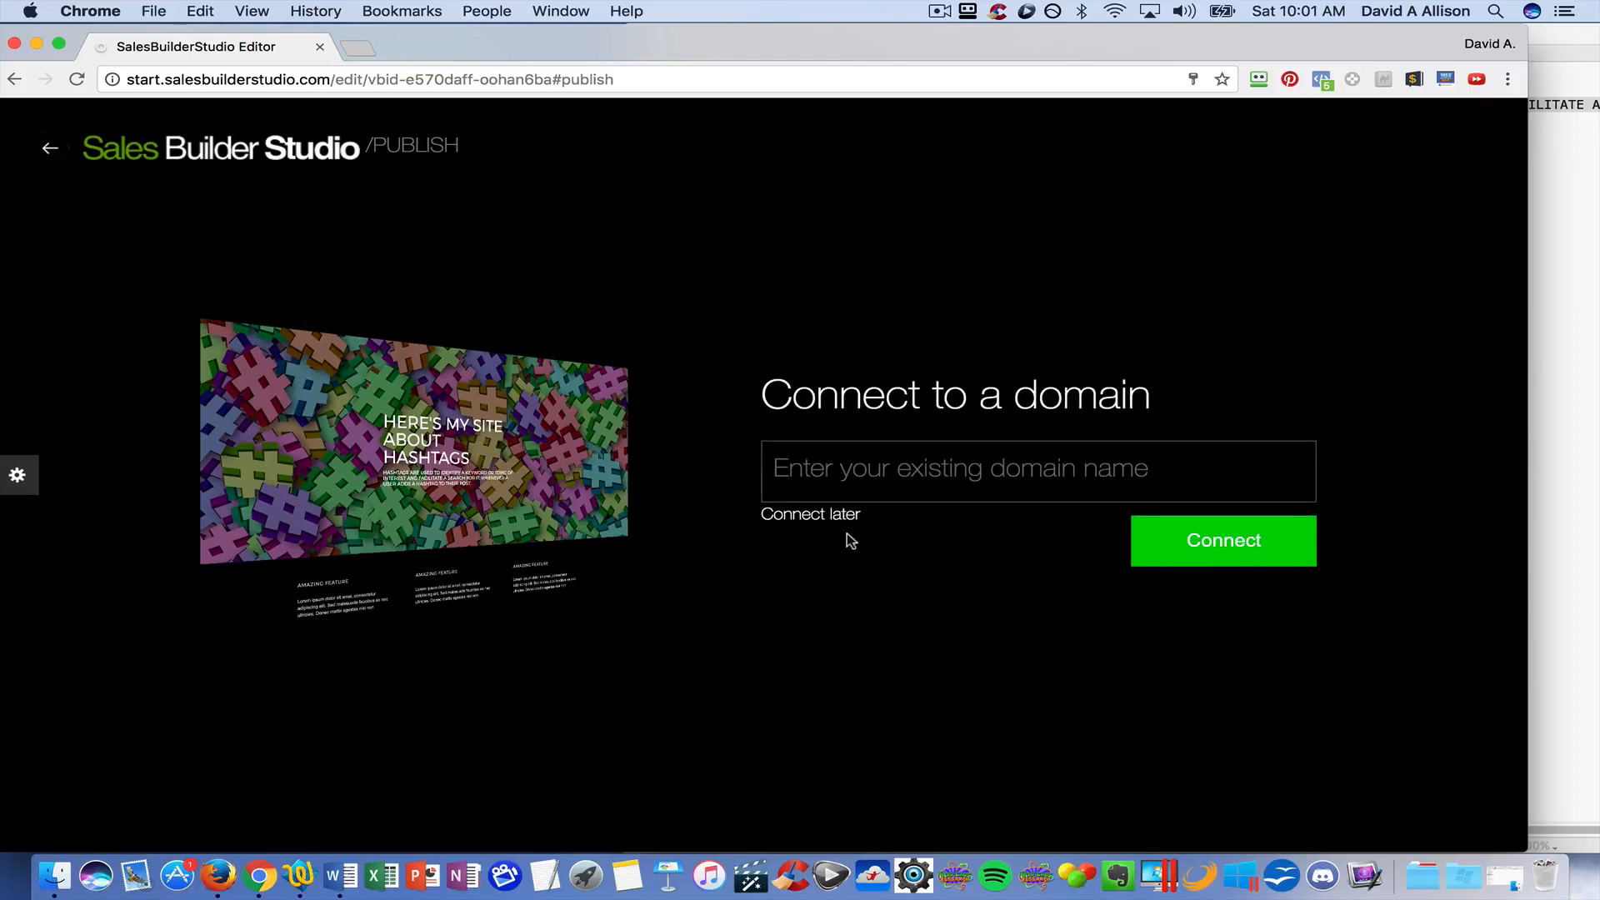
pyautogui.click(844, 516)
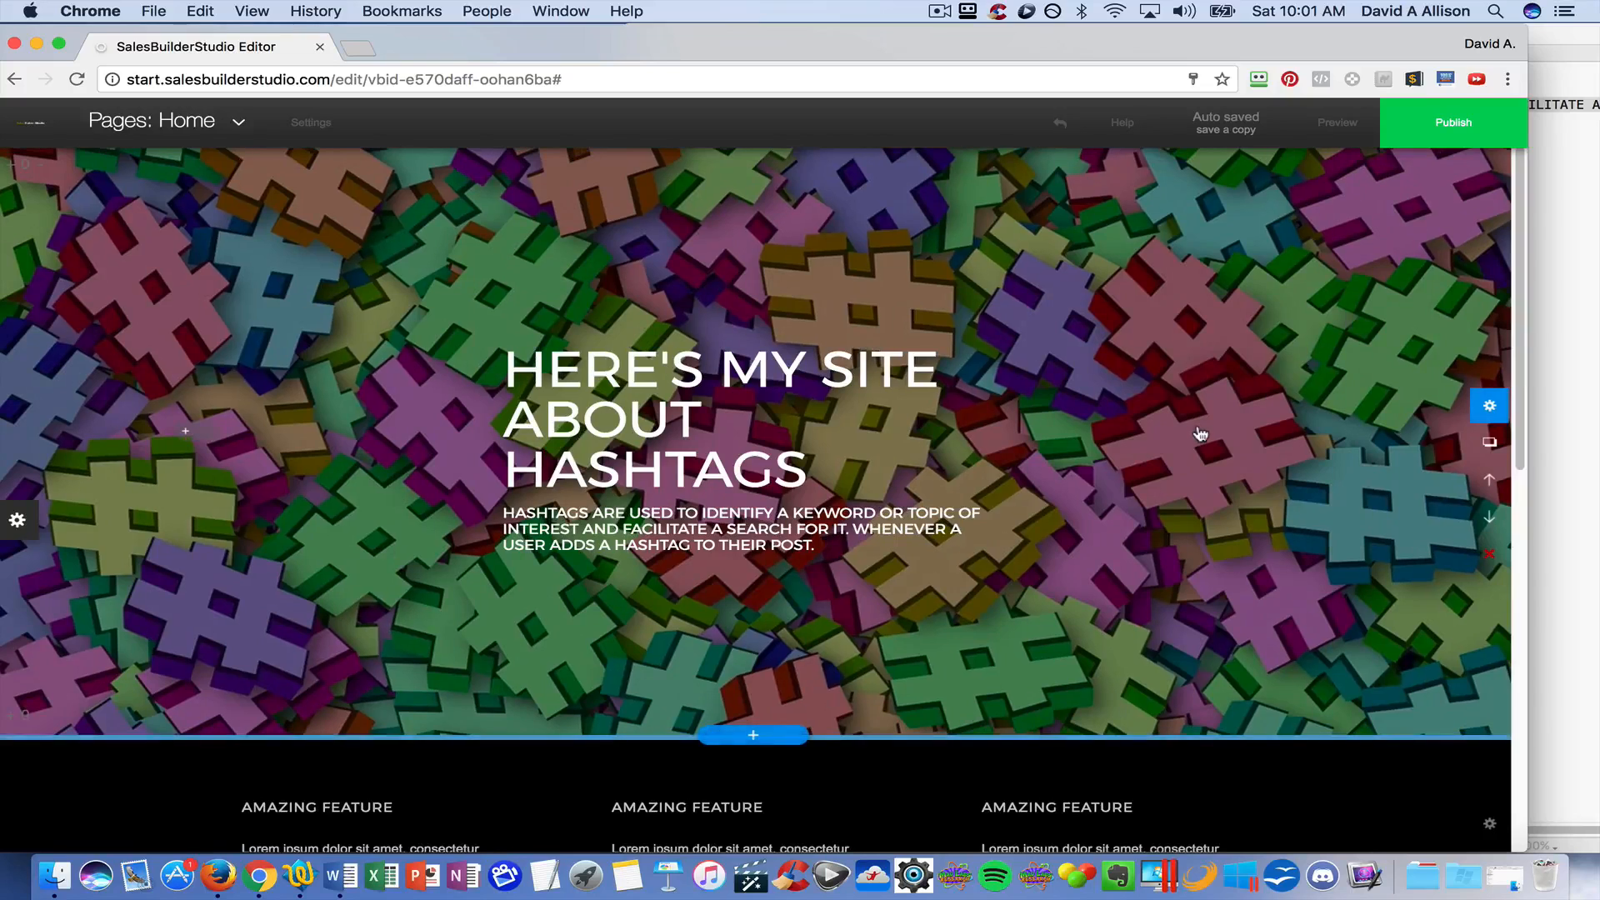
pyautogui.click(1454, 123)
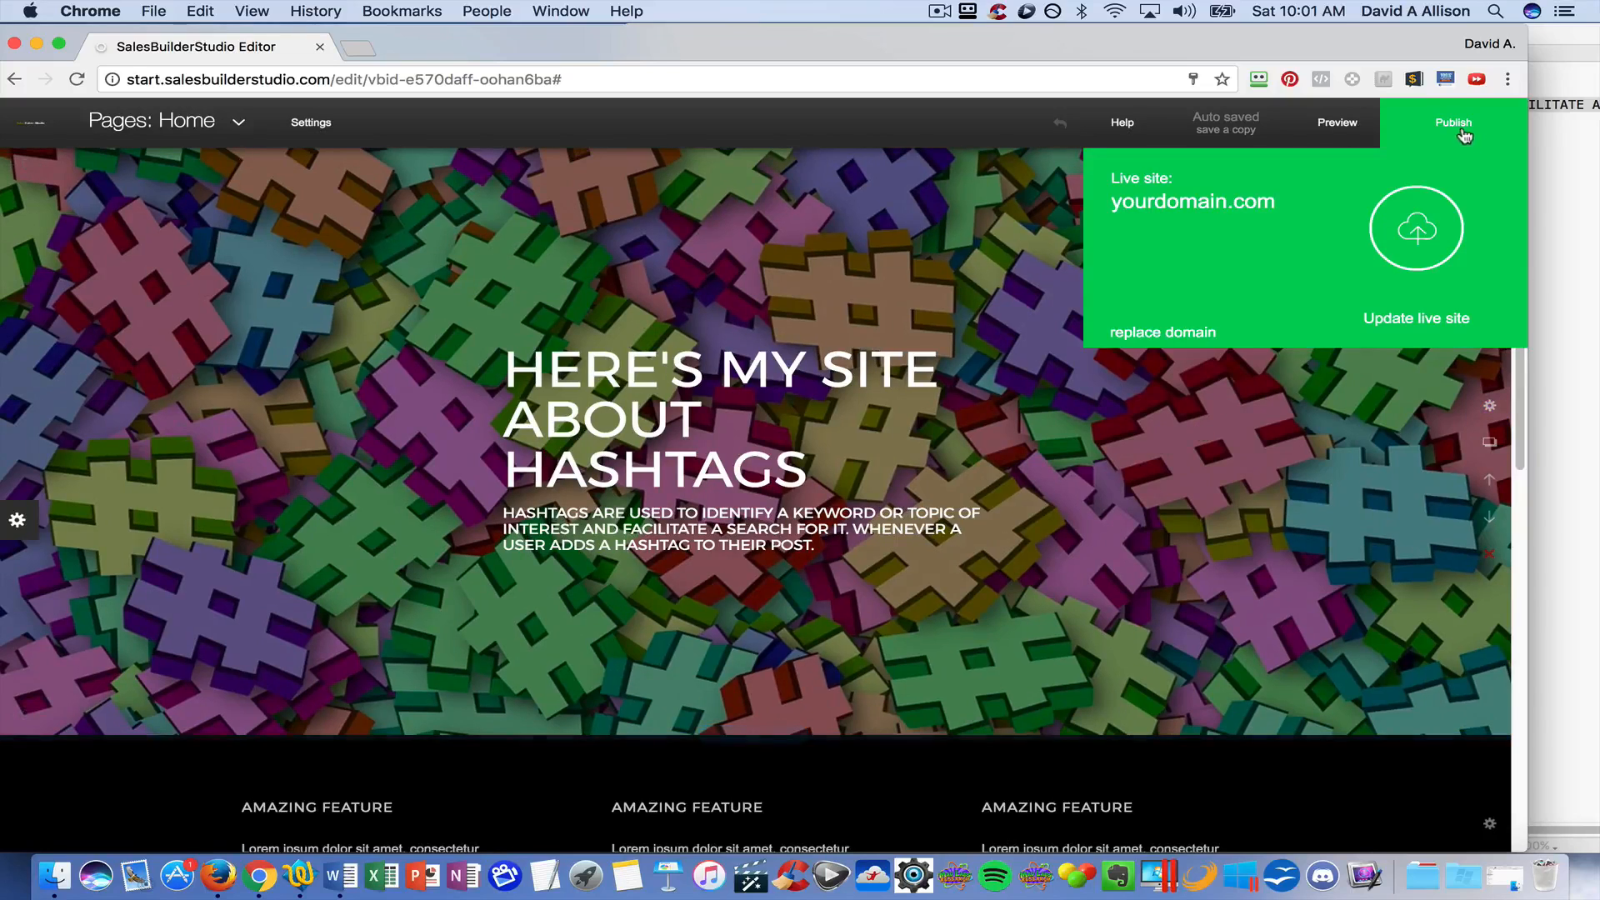
pyautogui.click(1415, 240)
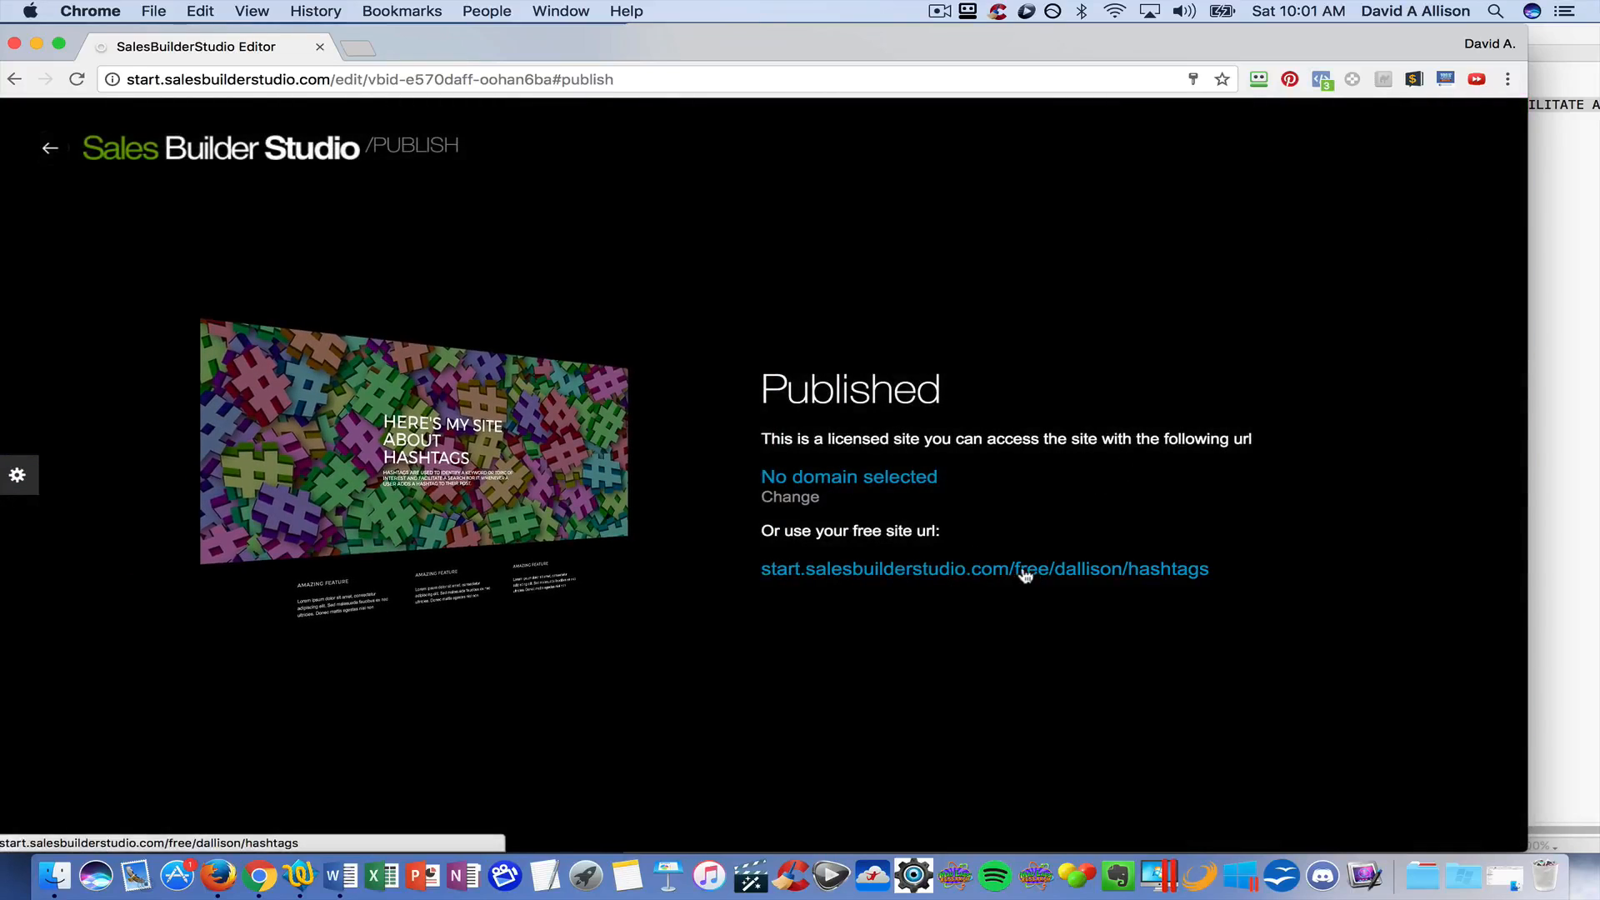
# Review the published page at its free site URL, close it and return to the editor.
pyautogui.click(958, 573)
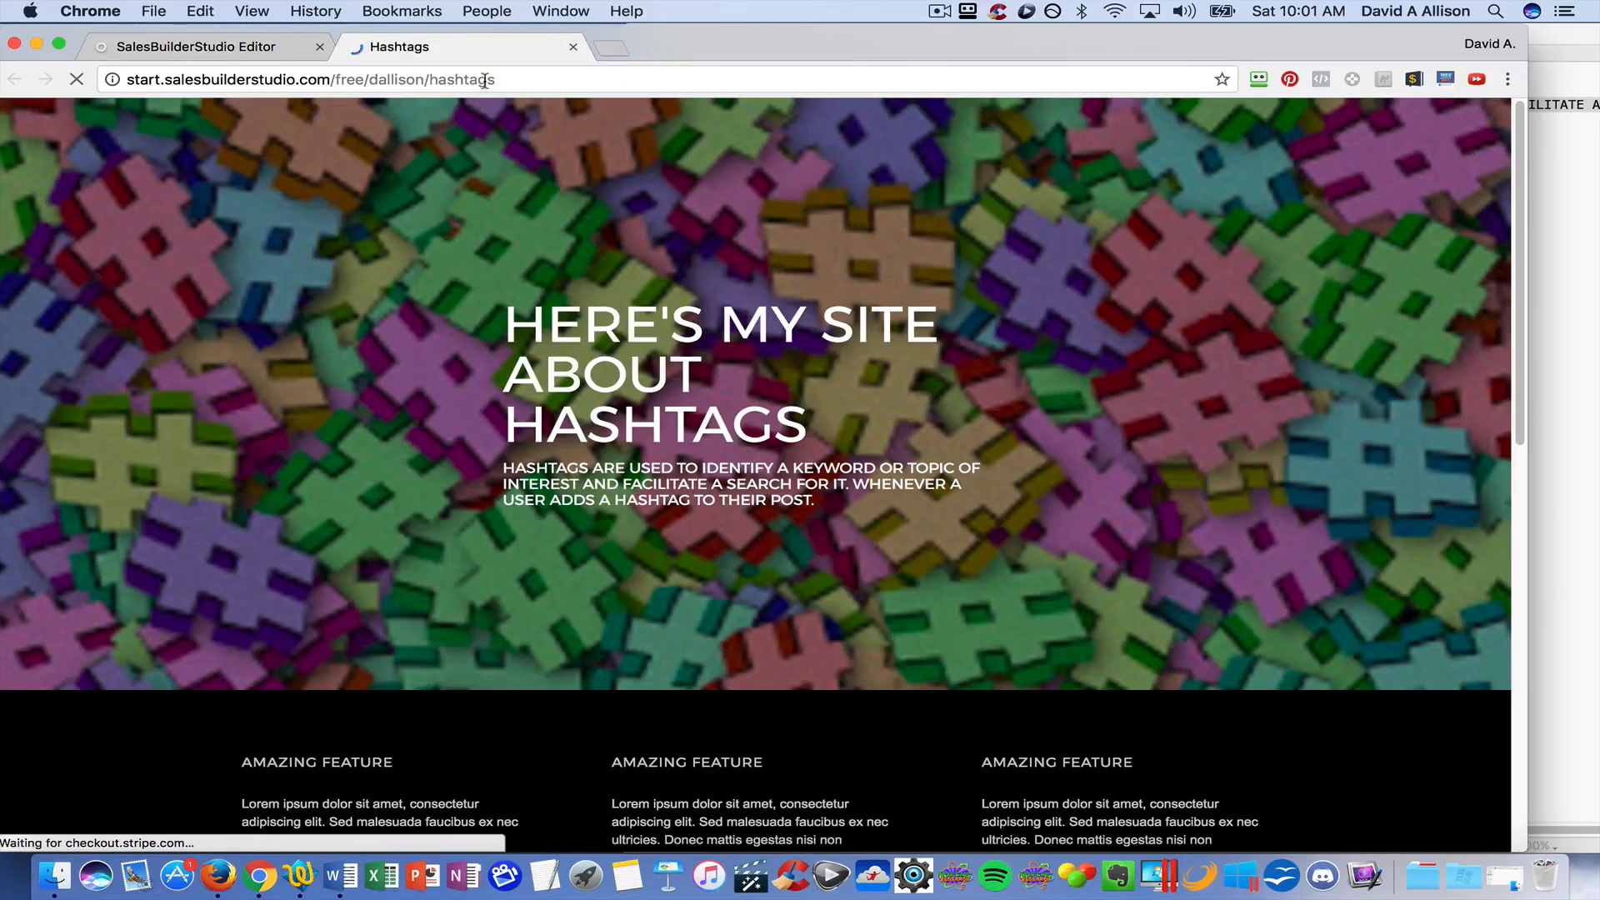
pyautogui.click(484, 80)
pyautogui.scroll(-1, 945, 307)
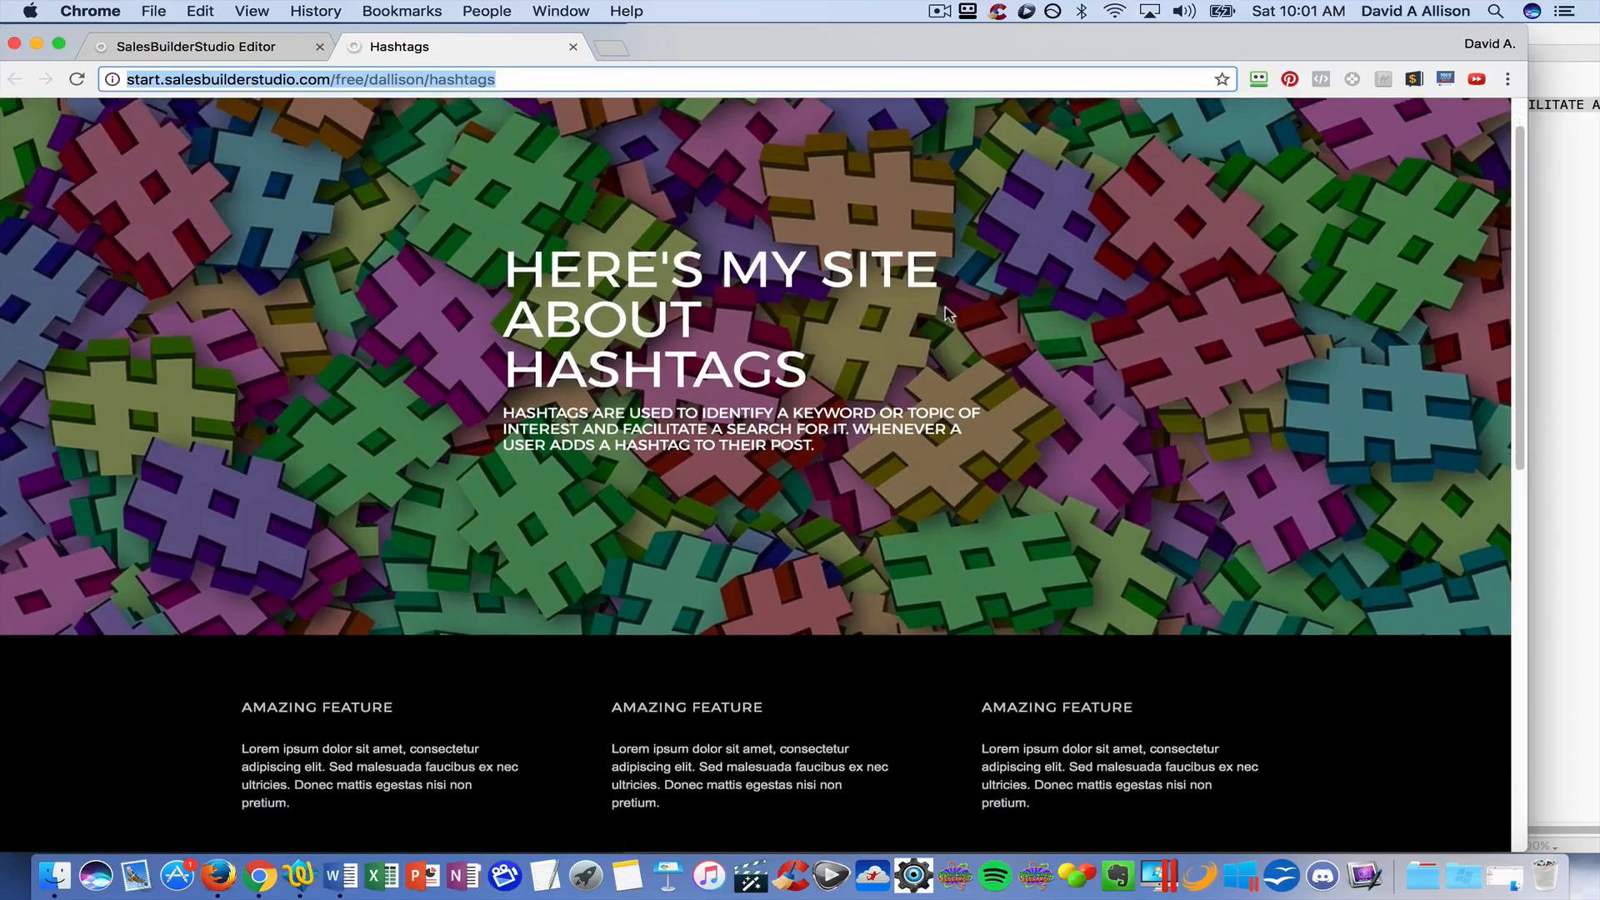
pyautogui.scroll(-3, 945, 312)
pyautogui.scroll(4, 945, 313)
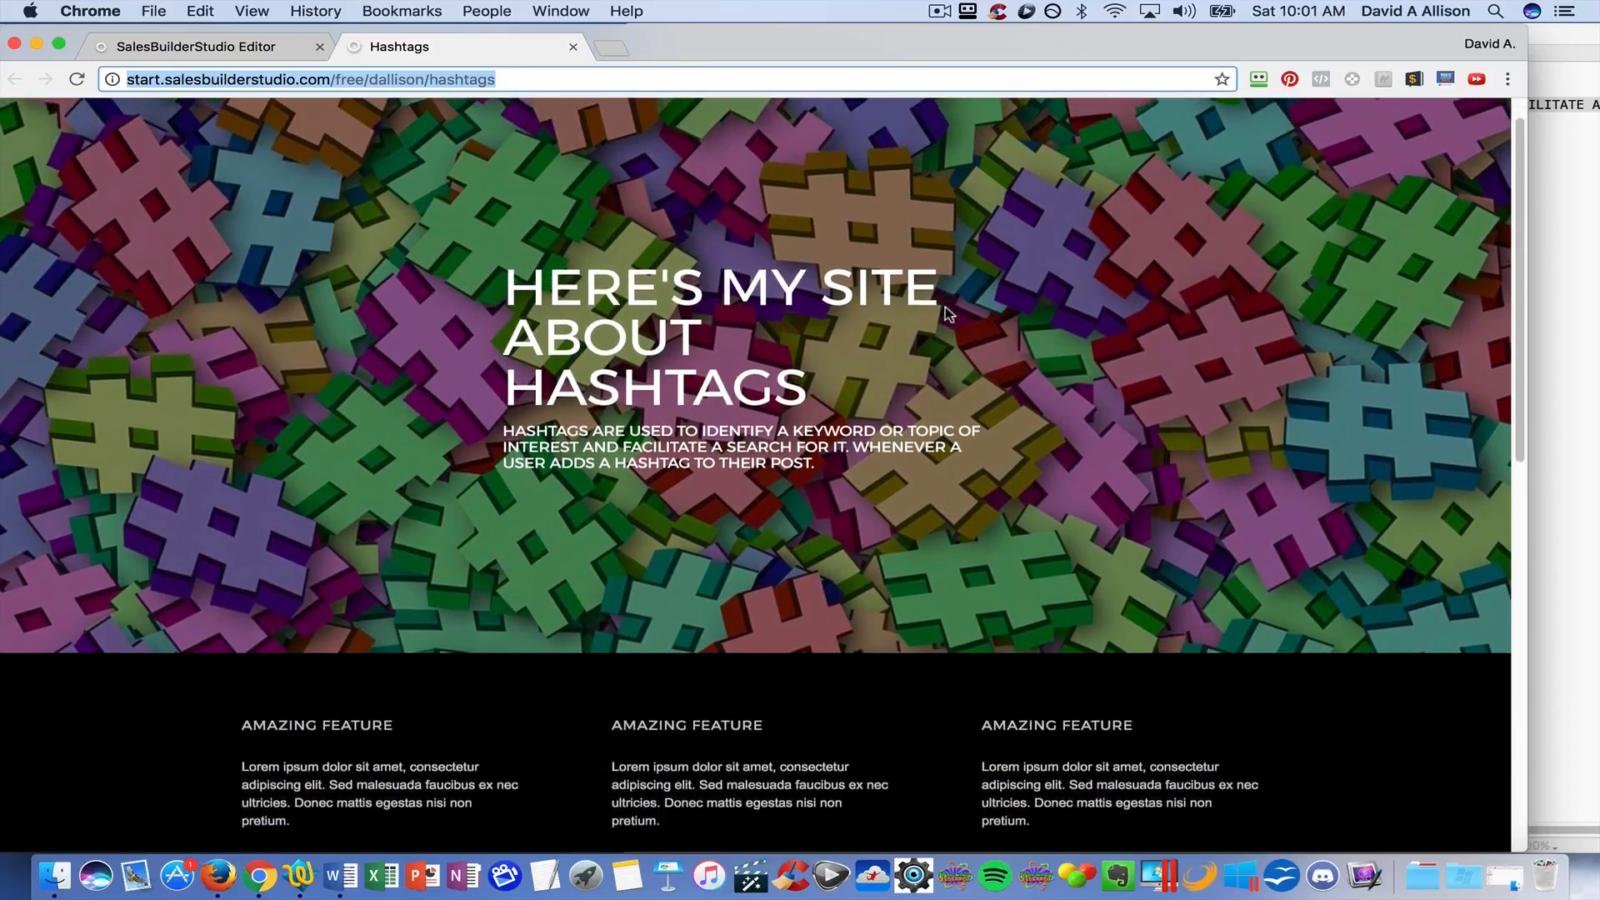
pyautogui.scroll(1, 945, 307)
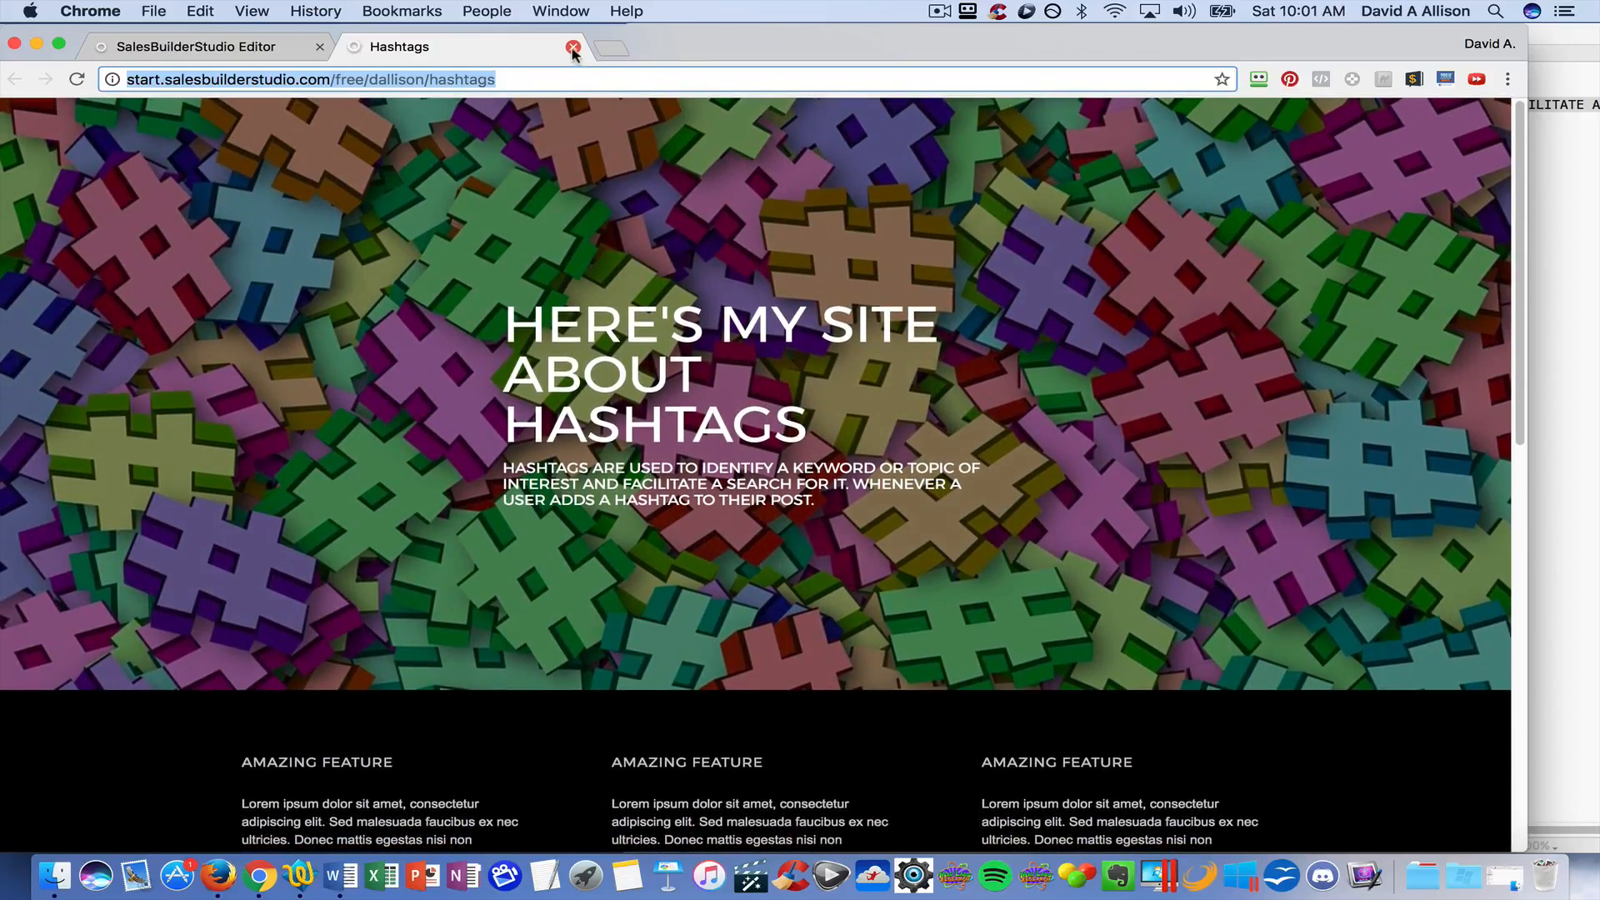
pyautogui.click(573, 47)
pyautogui.click(53, 150)
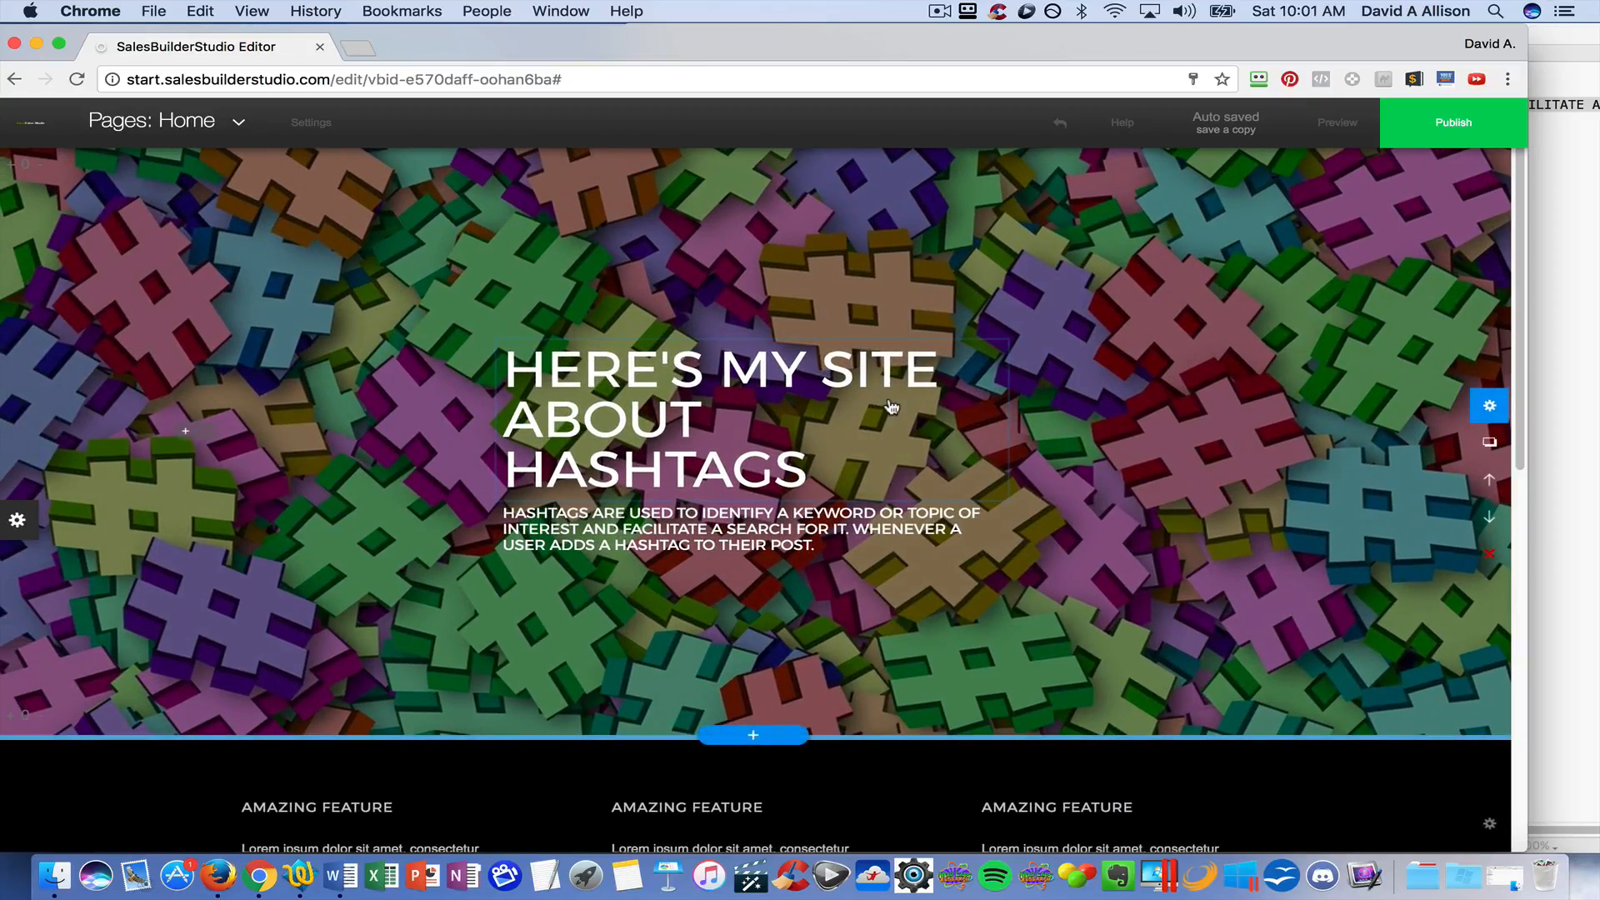
pyautogui.scroll(-5, 890, 406)
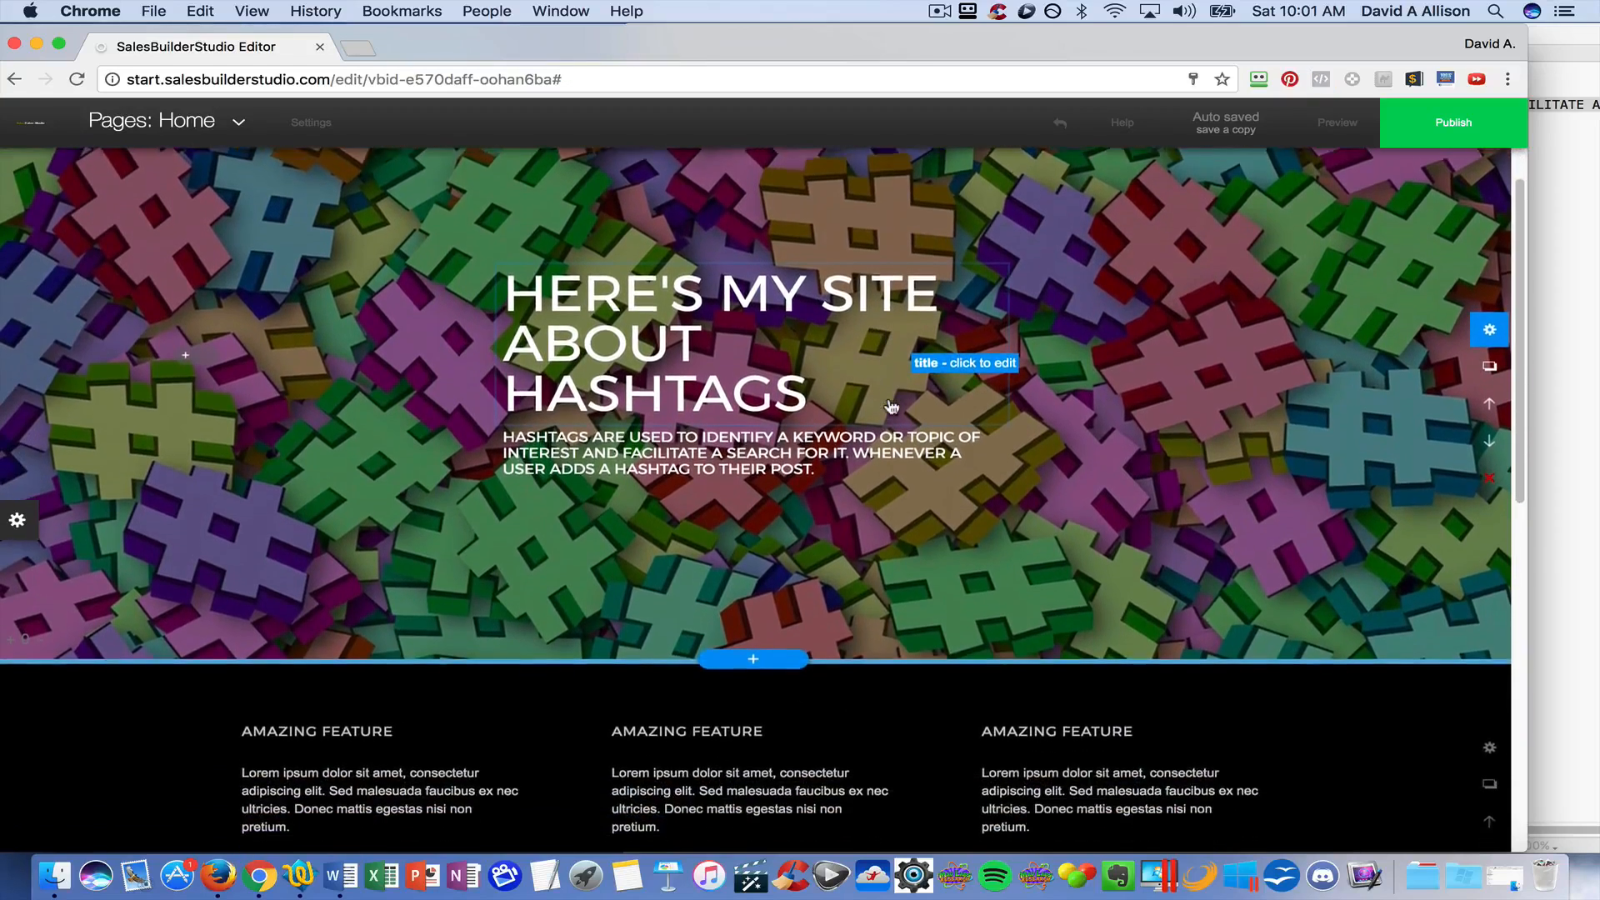
pyautogui.scroll(-3, 890, 406)
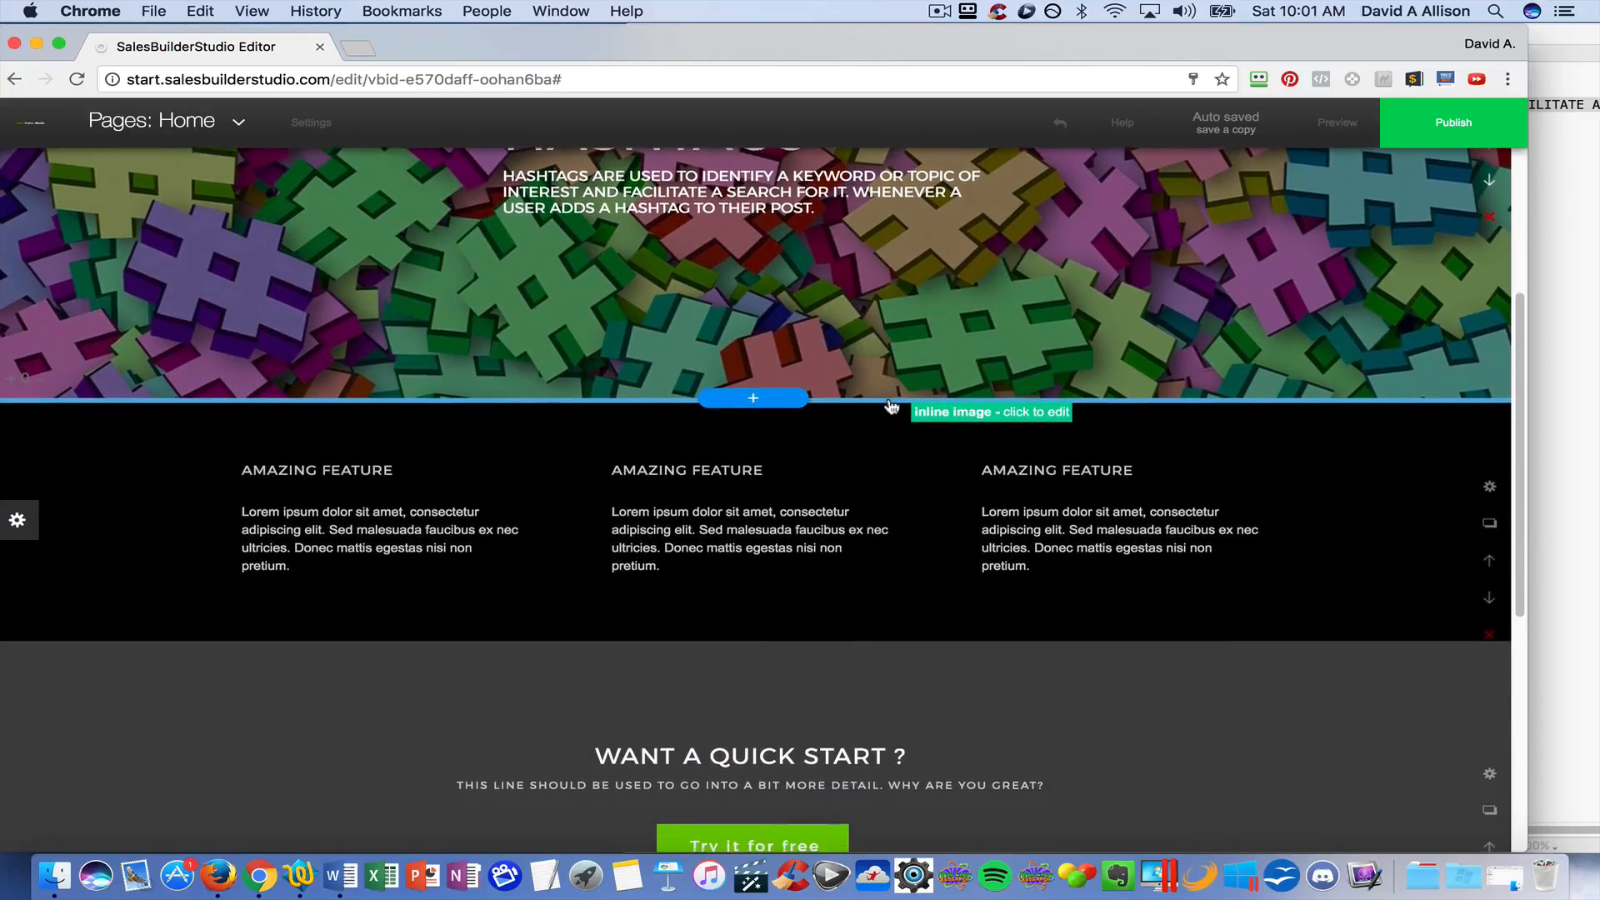
pyautogui.scroll(6, 890, 406)
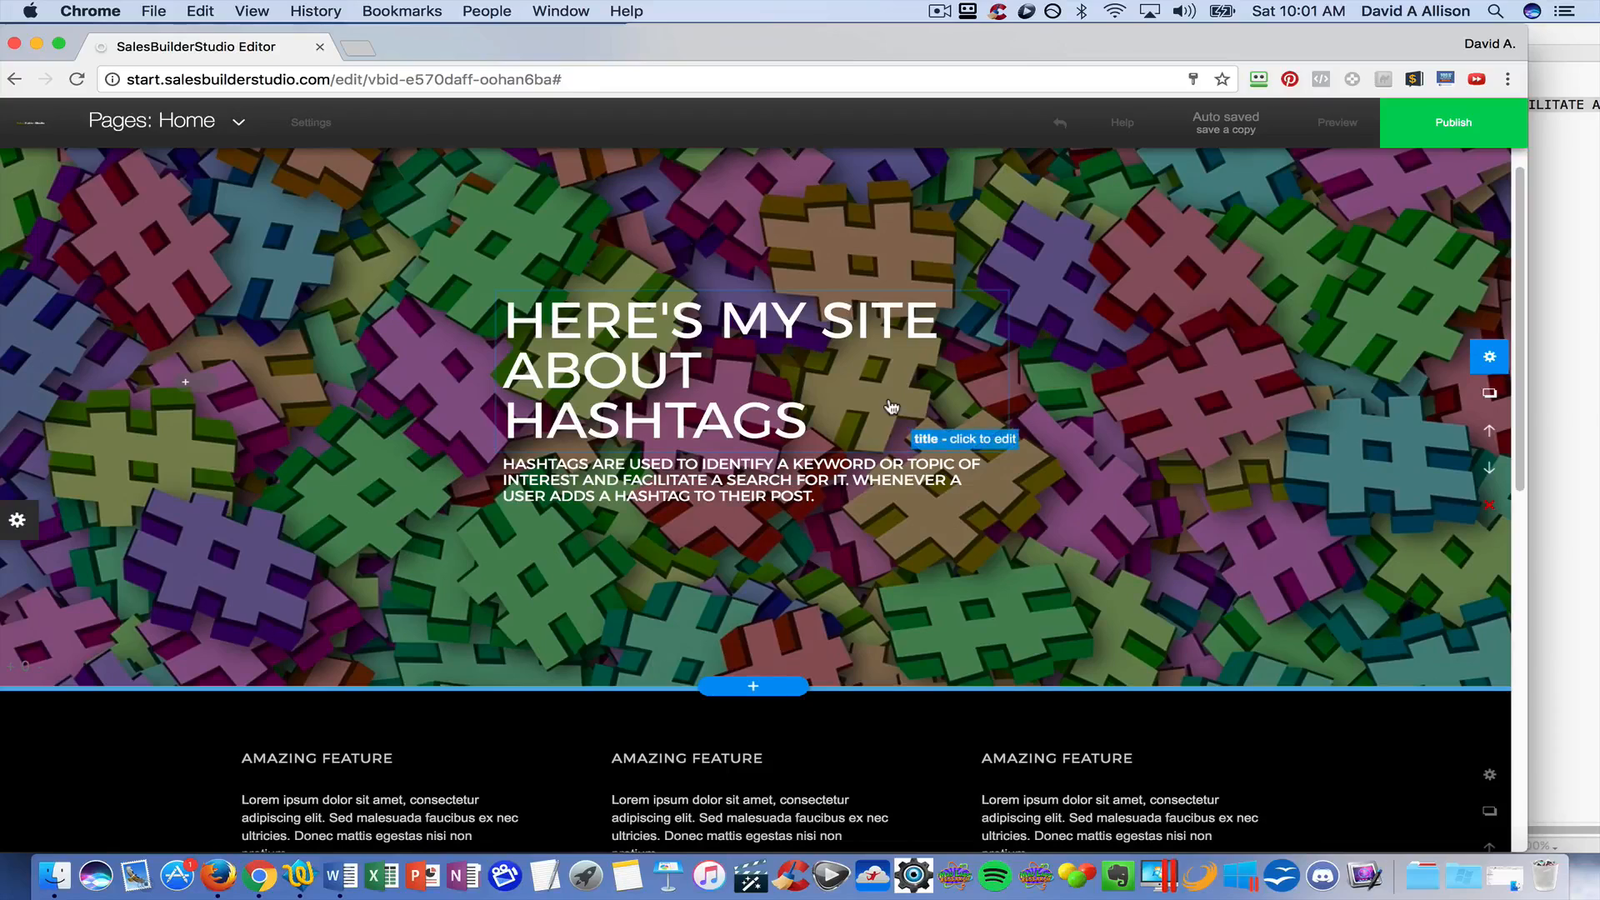
pyautogui.click(748, 377)
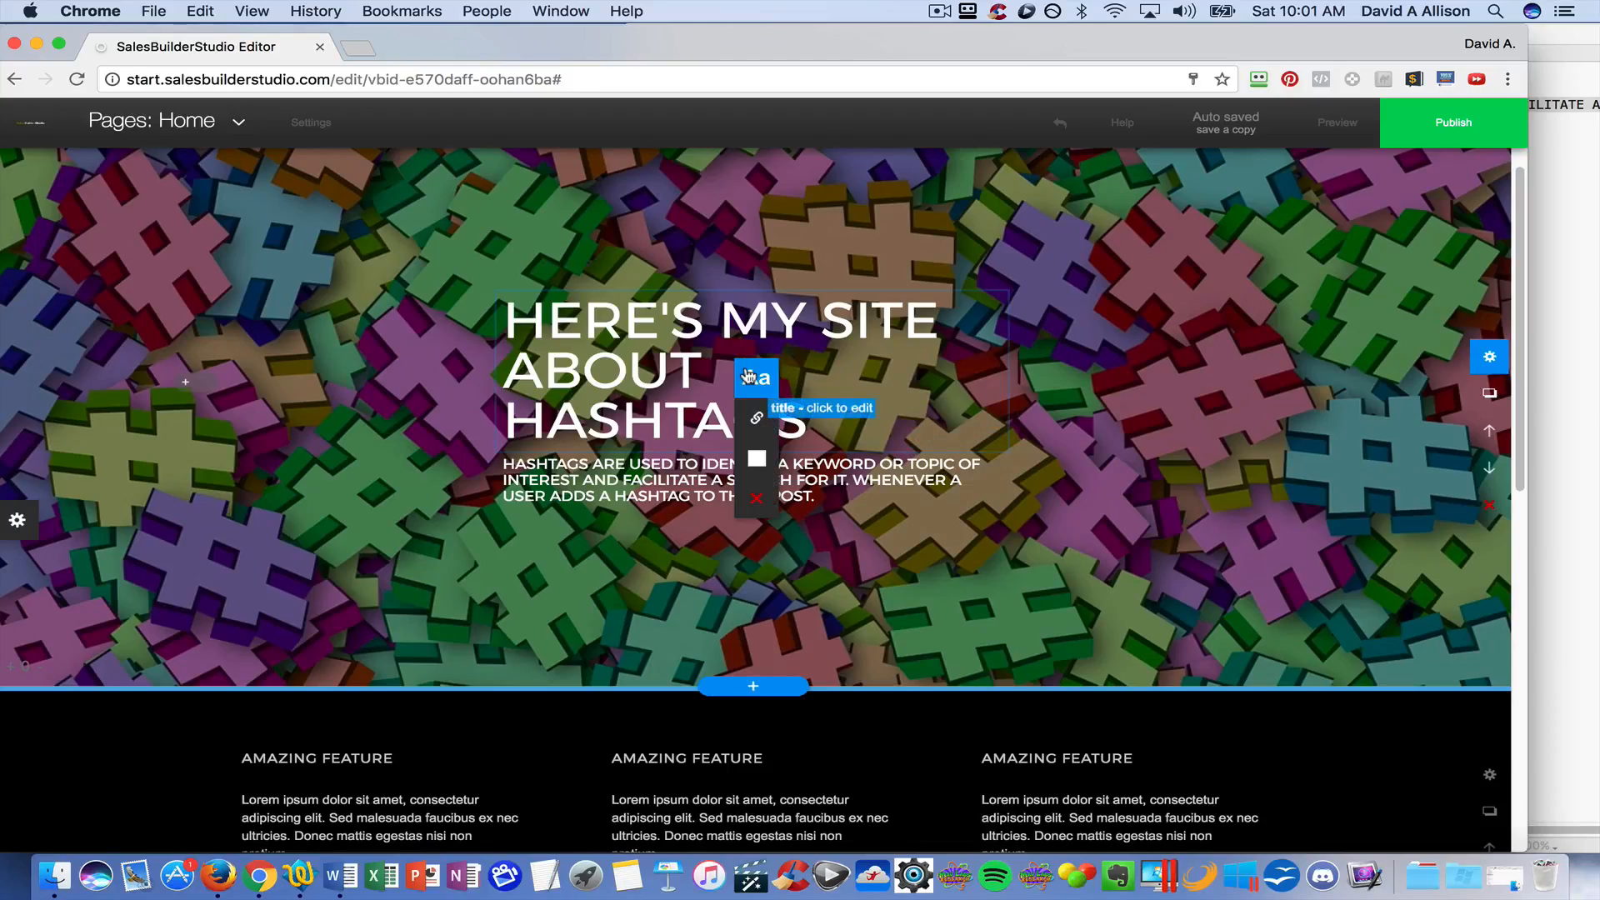
pyautogui.click(757, 421)
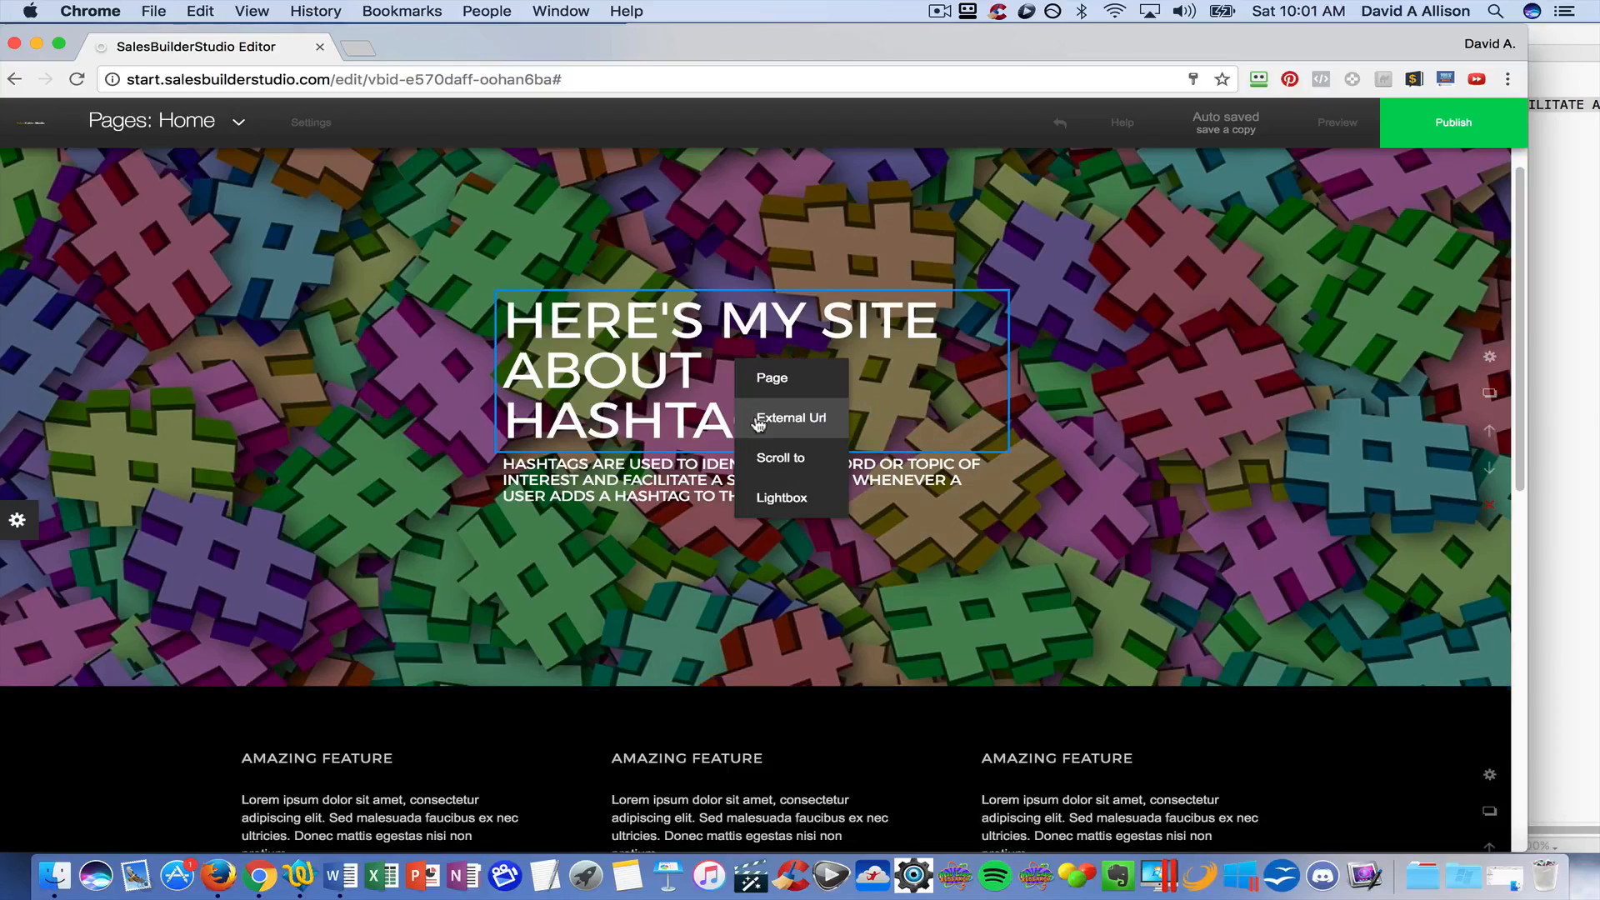
pyautogui.click(788, 421)
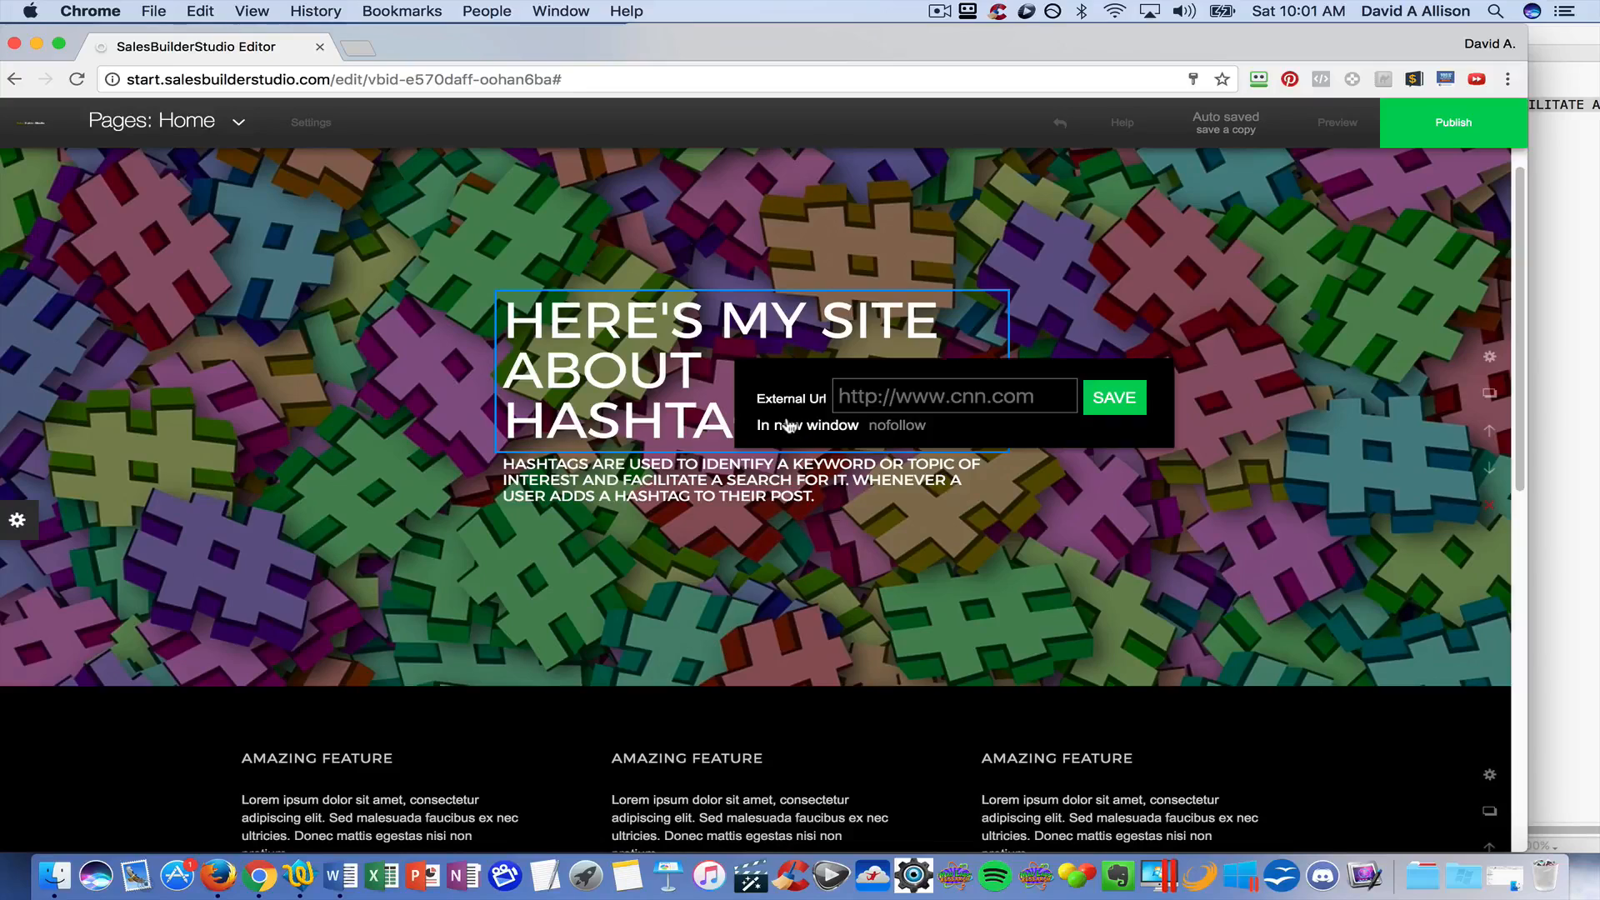
pyautogui.click(943, 384)
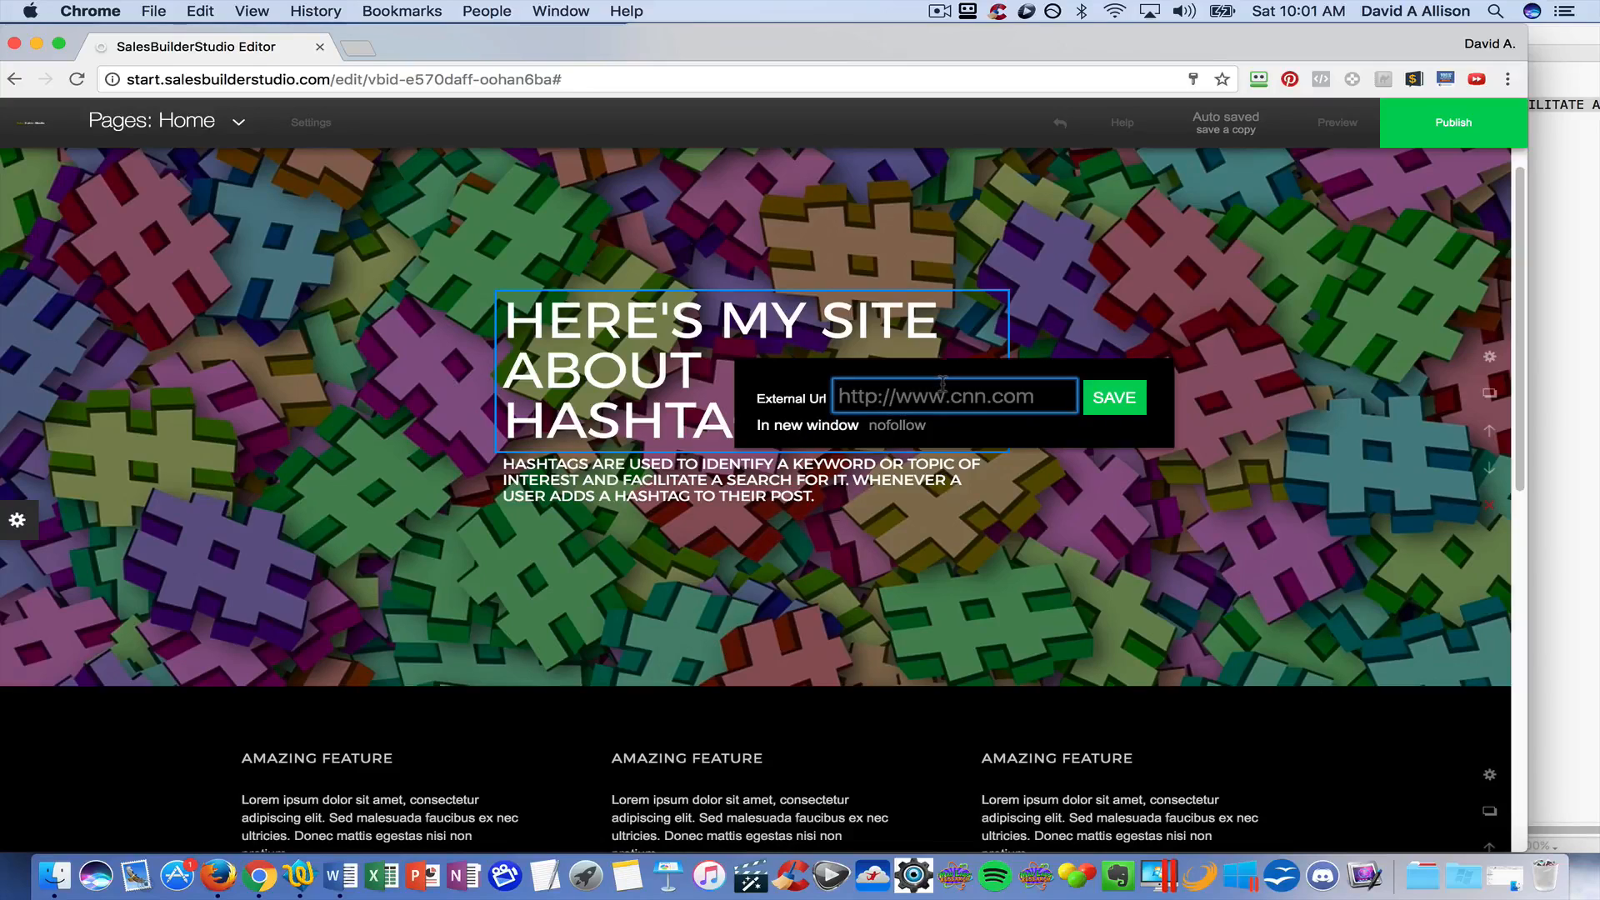
pyautogui.write('www.google.com')
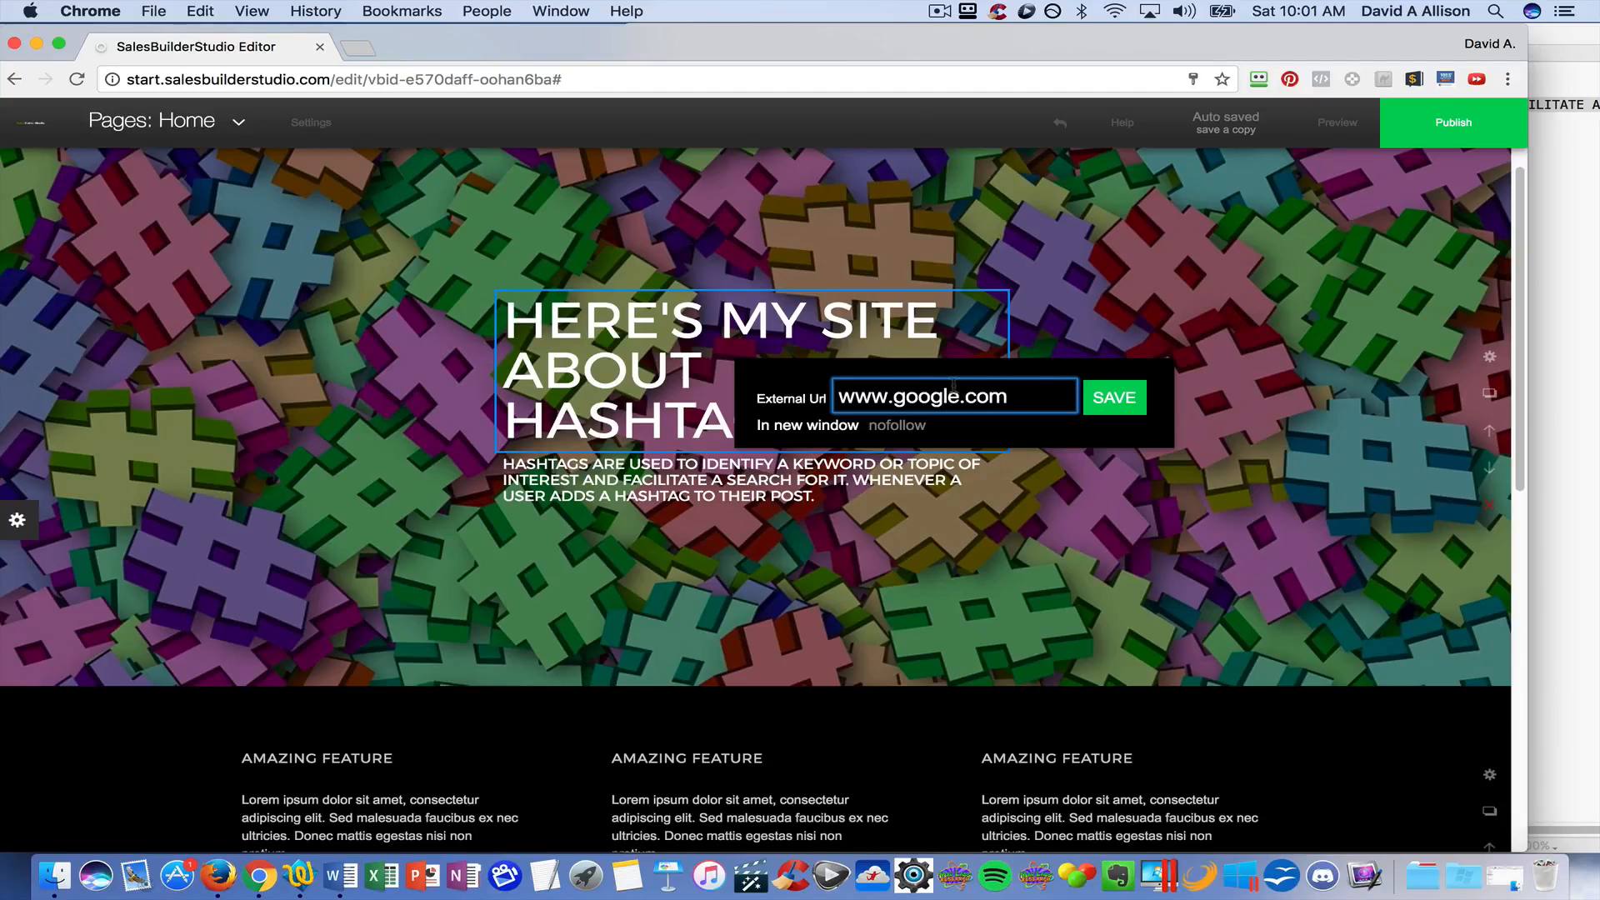
pyautogui.click(1098, 401)
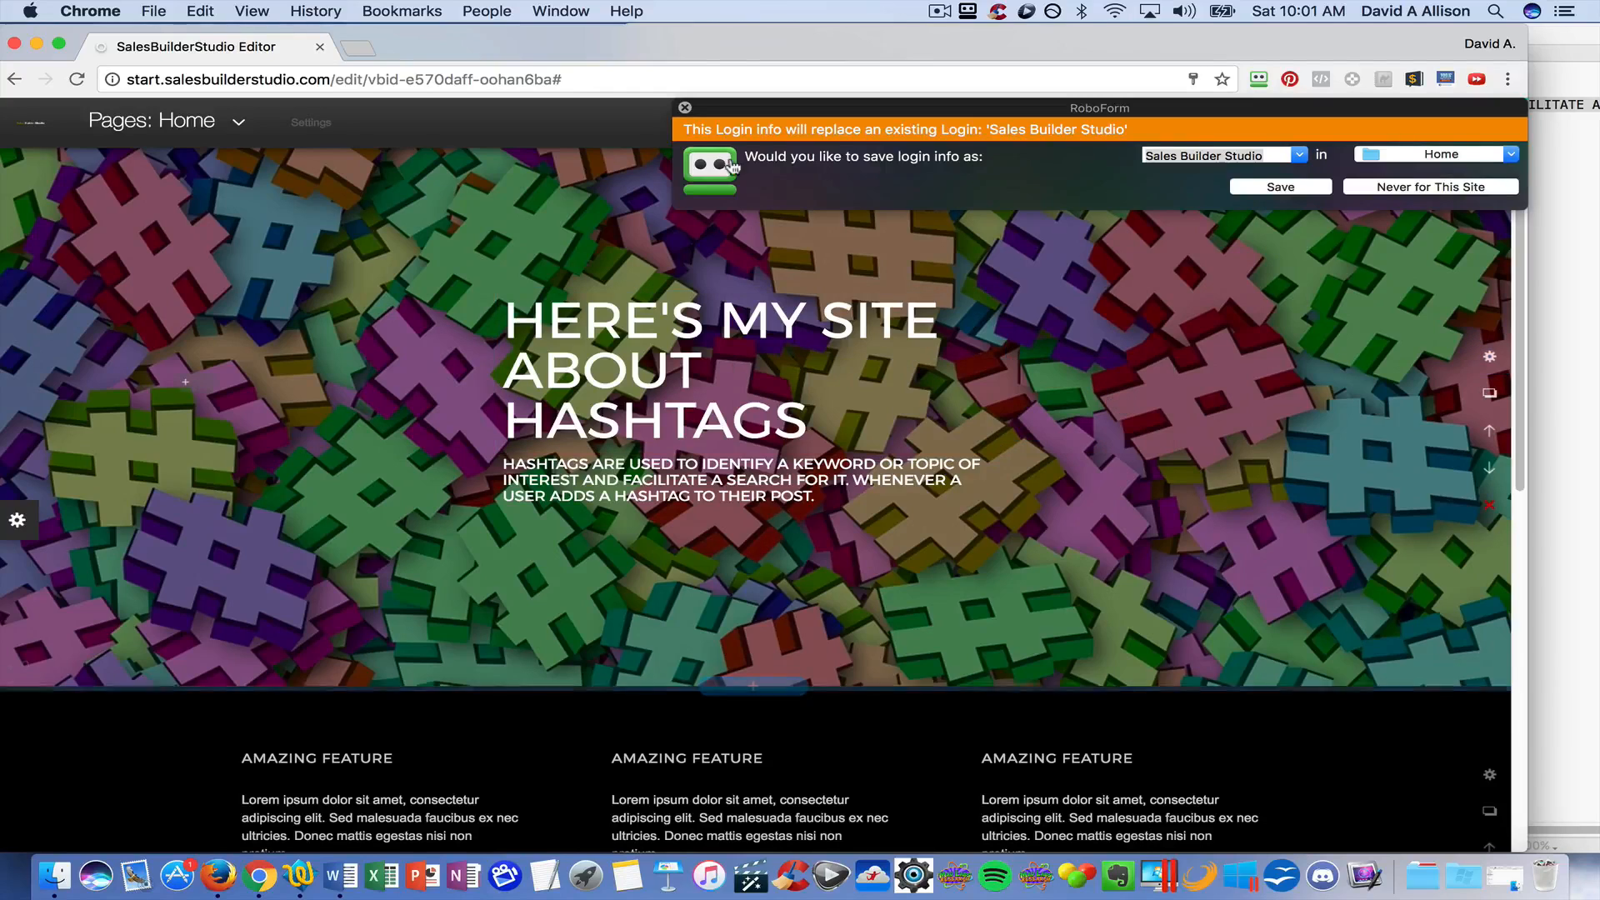
pyautogui.click(682, 109)
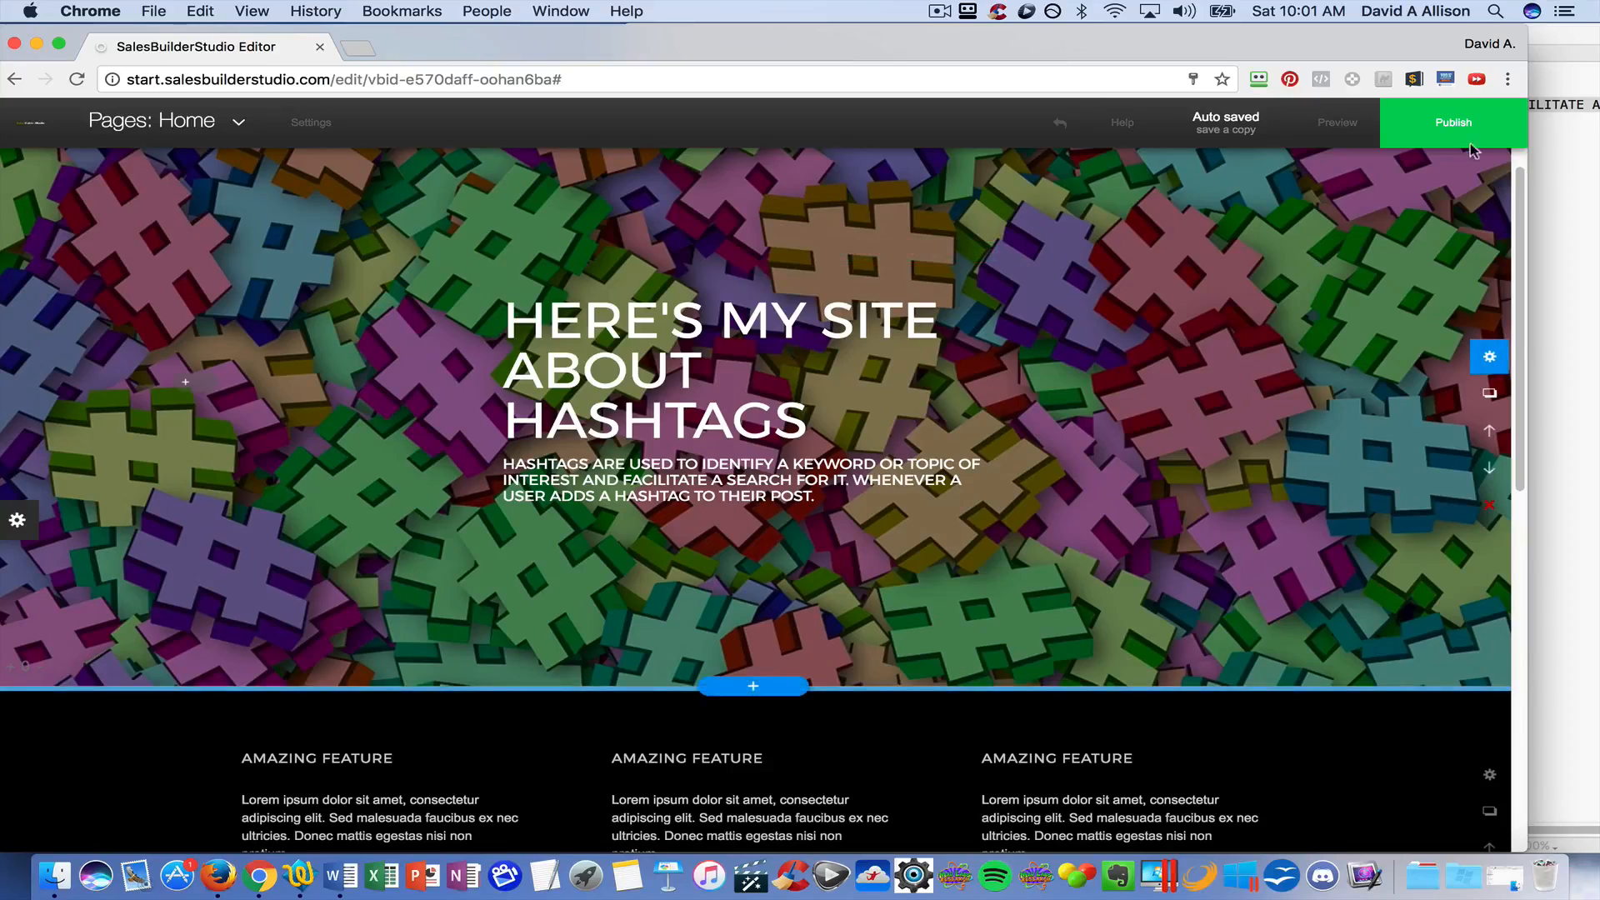
# Update the live site, test the headline link on the published page, and return to the editor.
pyautogui.click(1450, 140)
pyautogui.click(1415, 233)
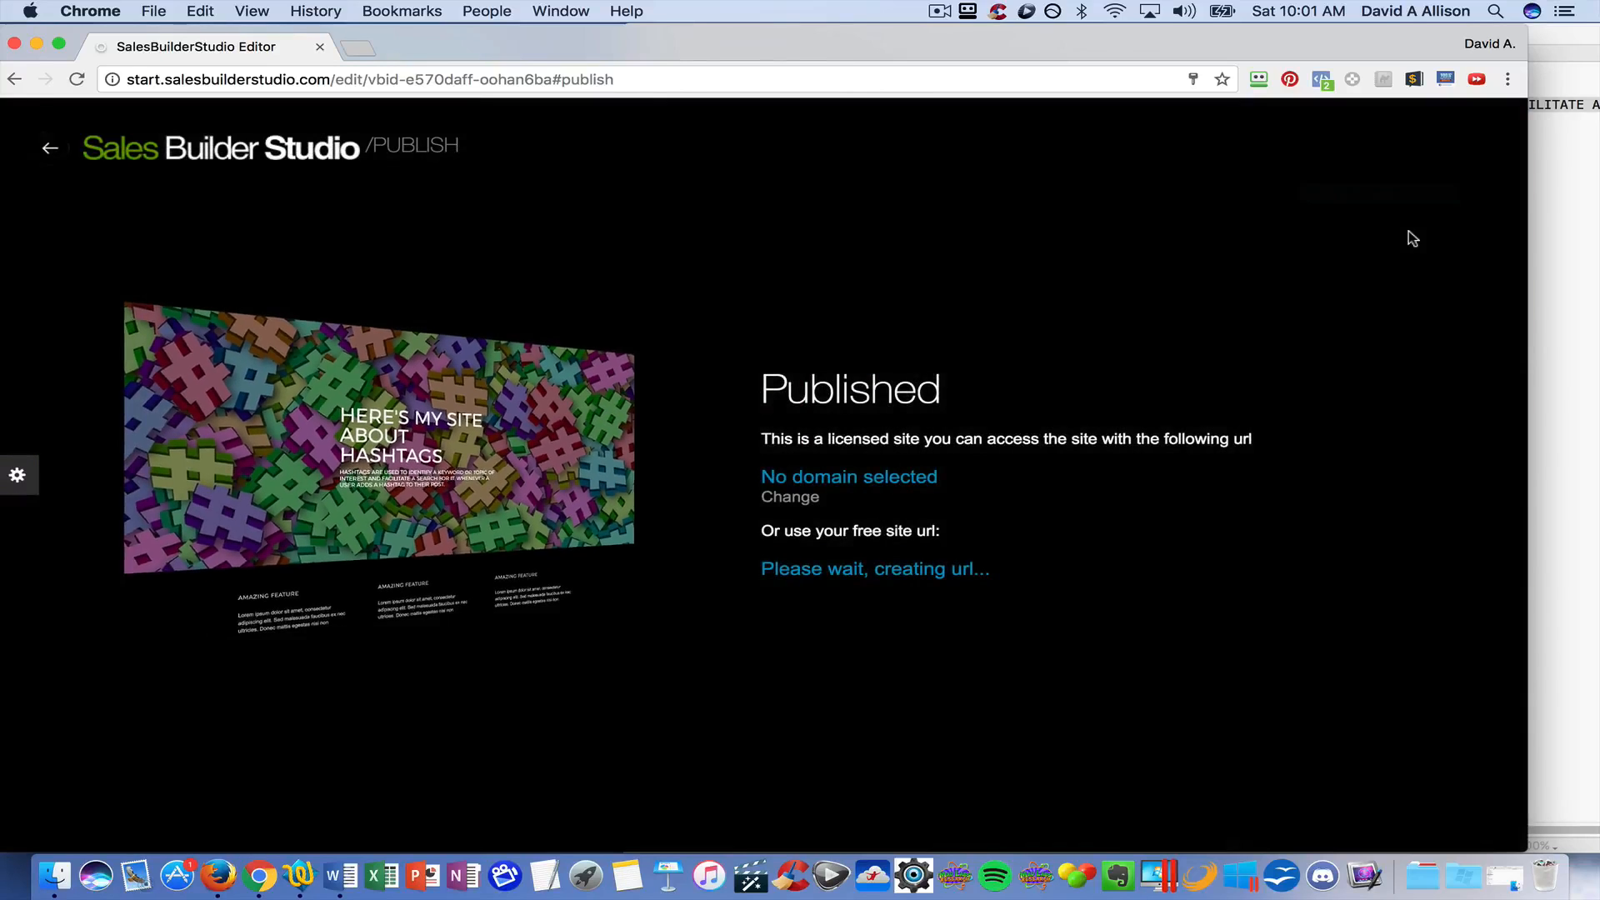
pyautogui.click(951, 572)
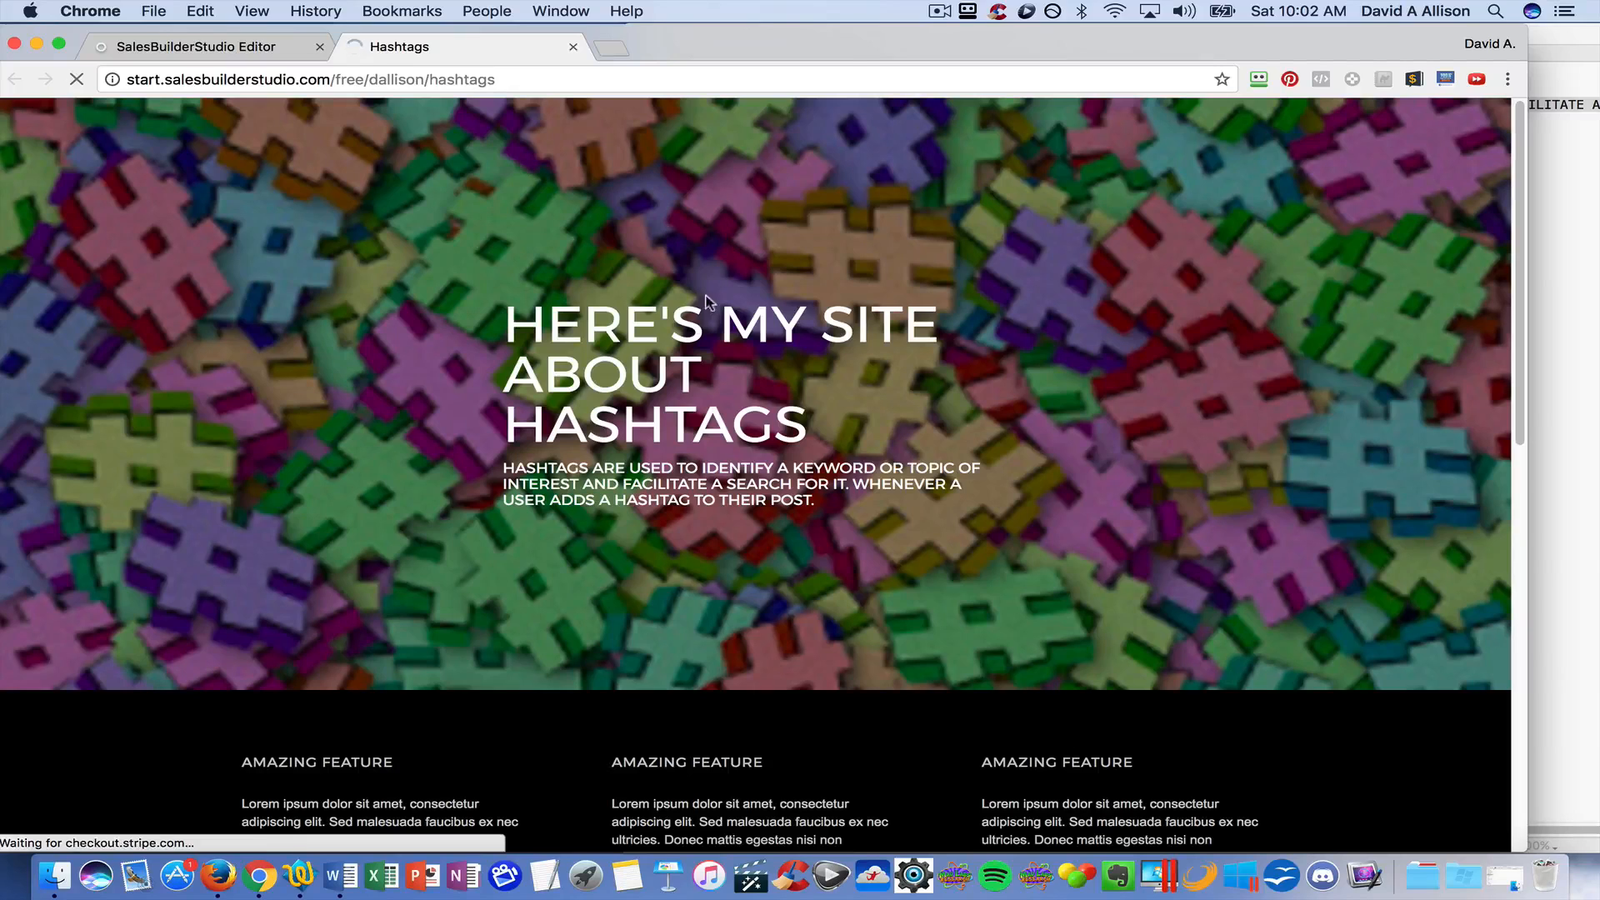
pyautogui.press('super+t')
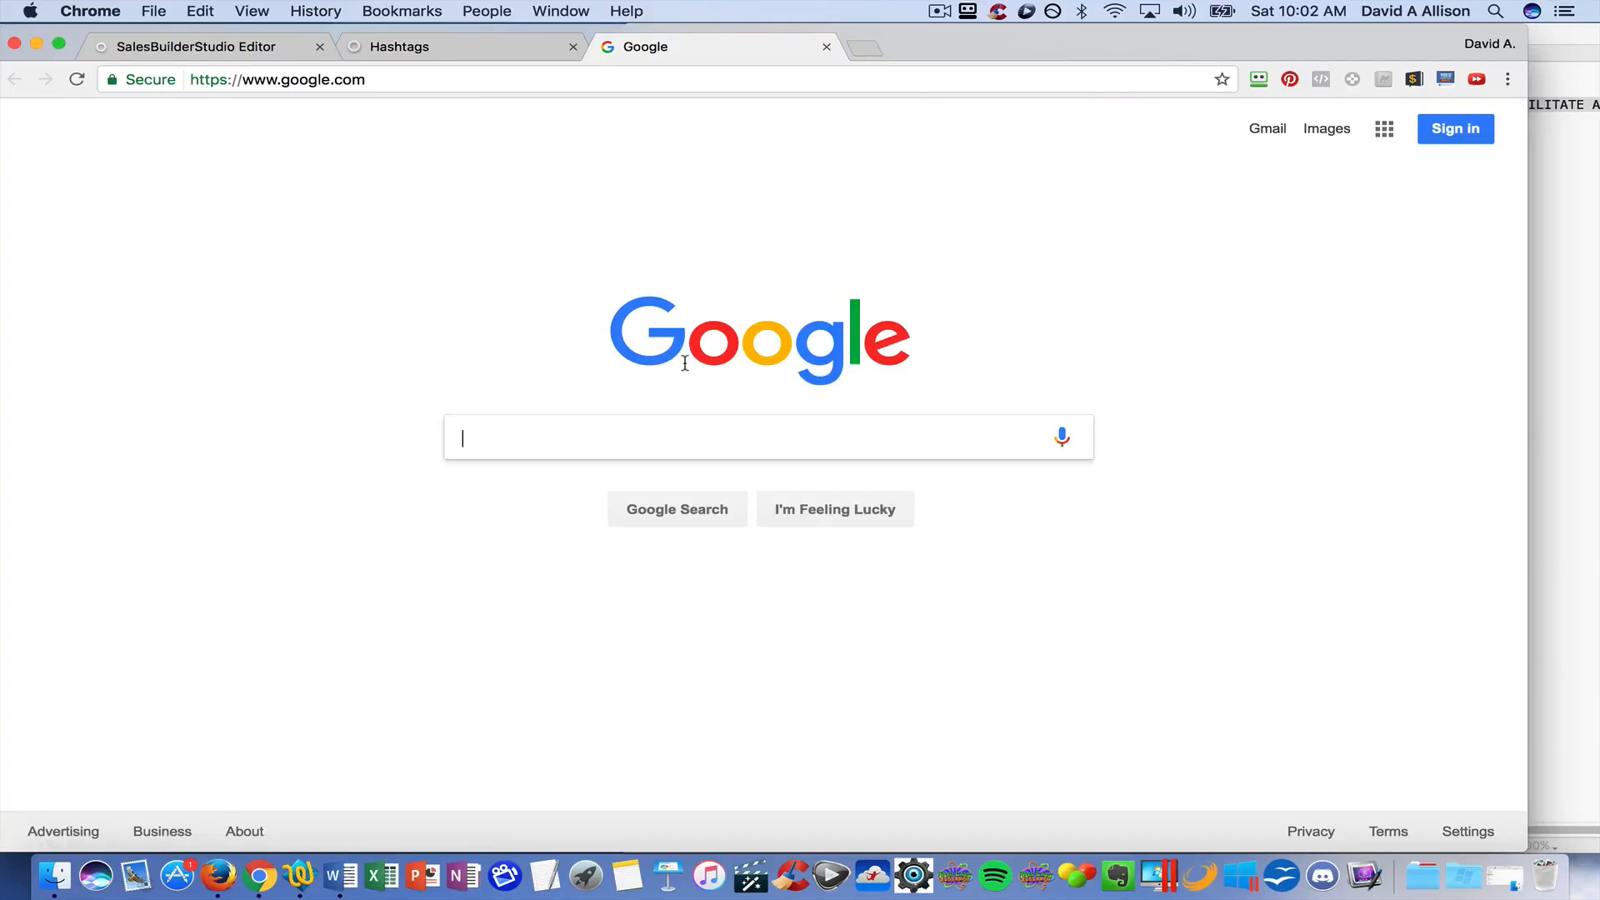
pyautogui.click(825, 48)
pyautogui.click(573, 48)
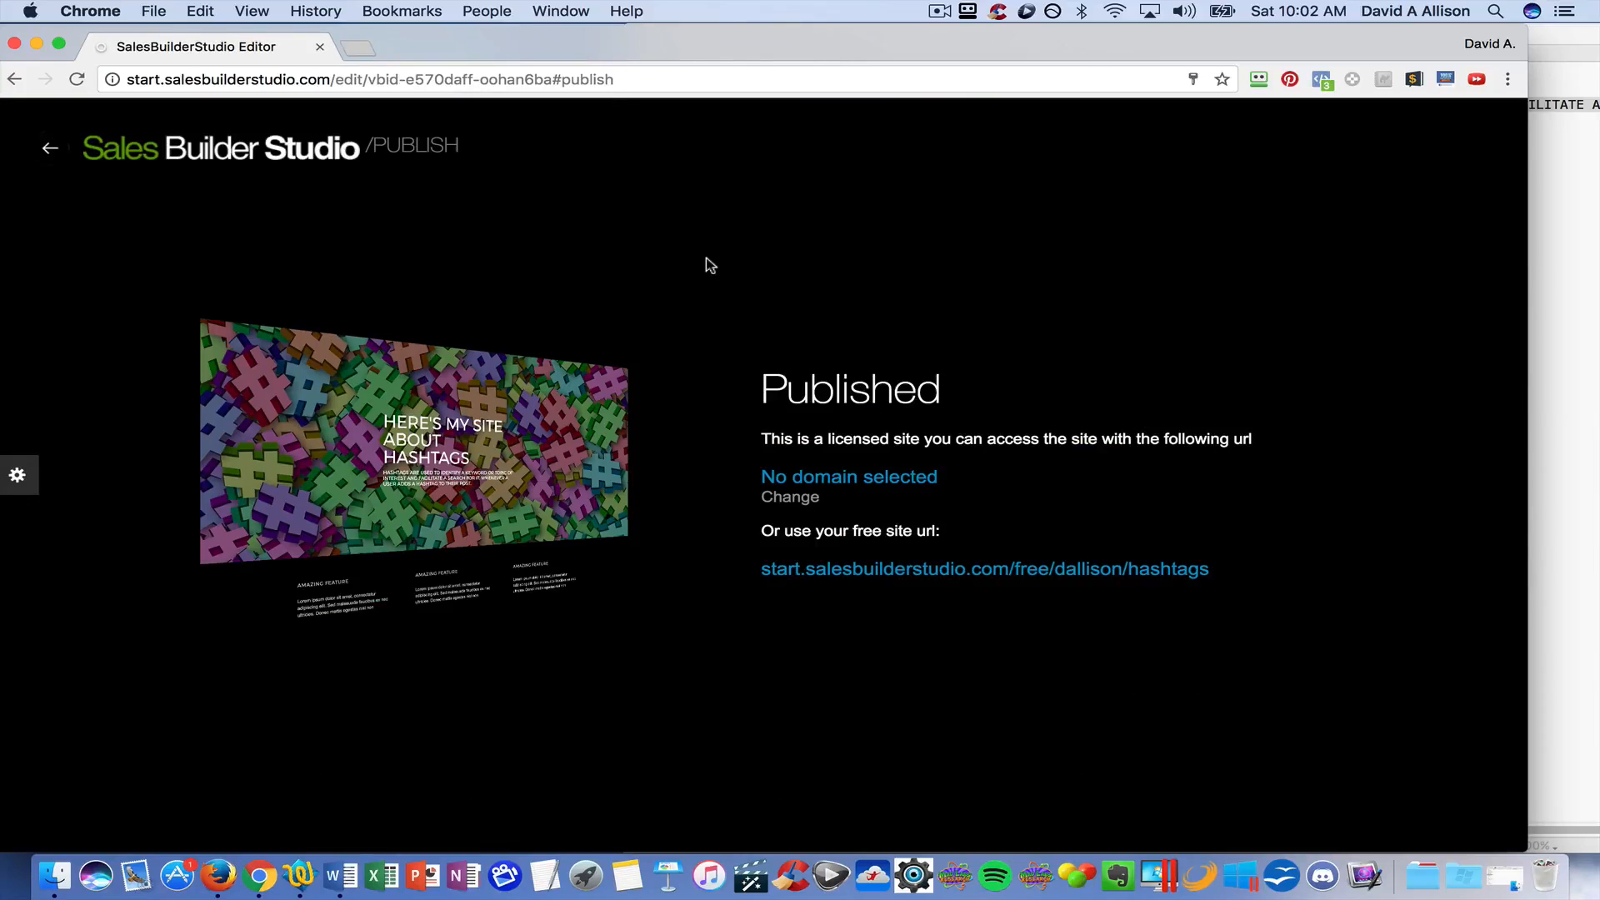
pyautogui.click(50, 148)
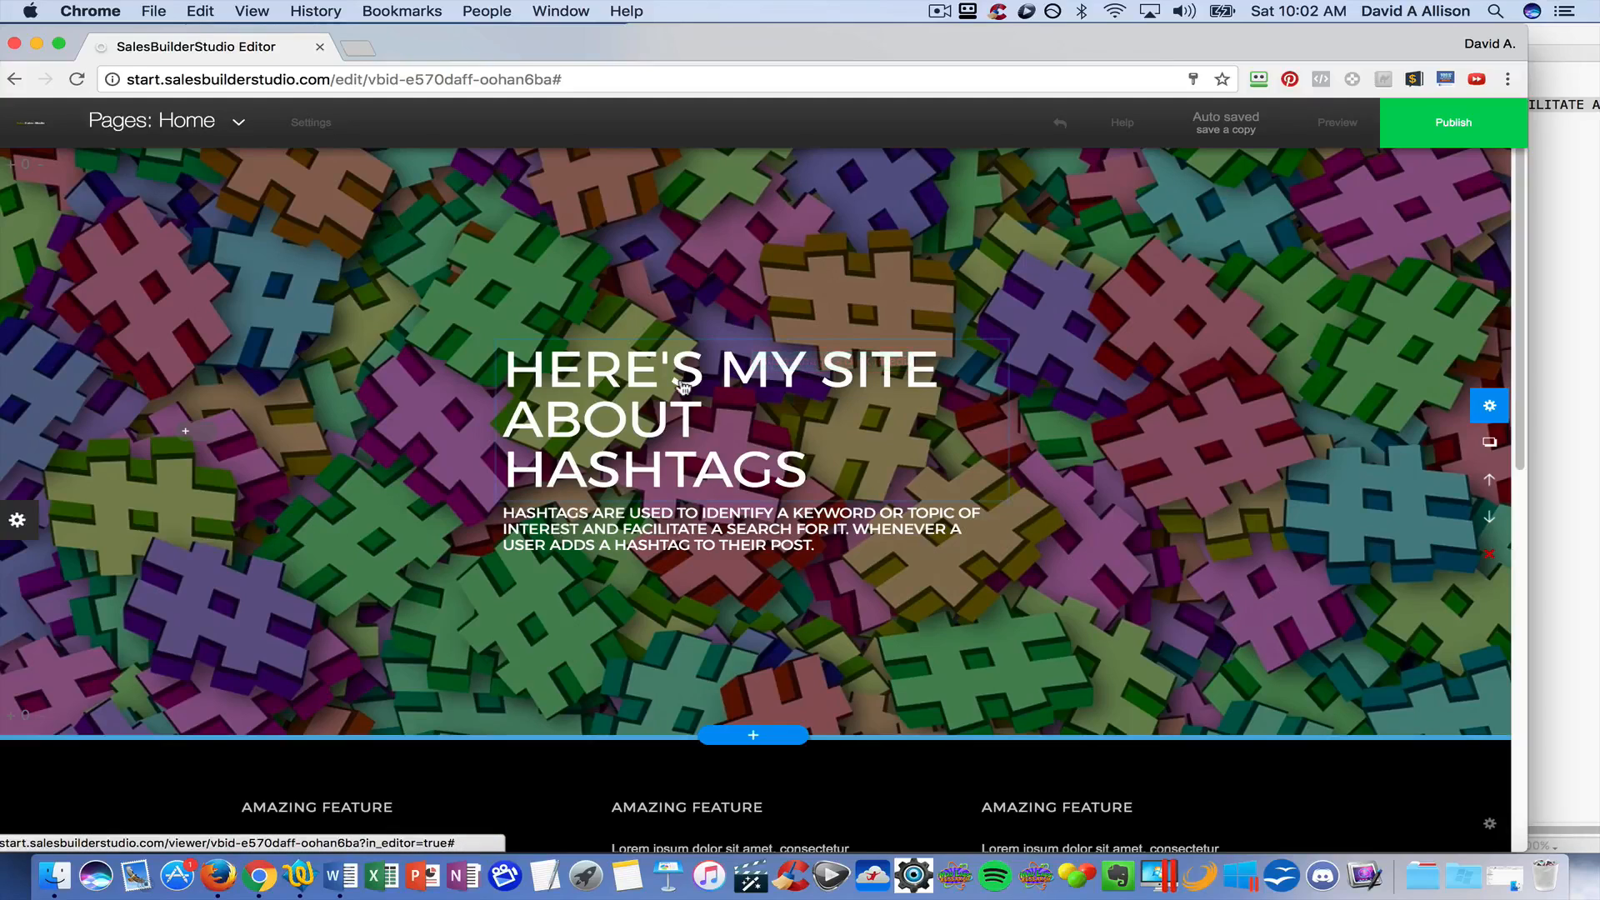
# Add the first Article layout, with a title, subtitle, text and image, as a new section directly below the hero.
pyautogui.click(754, 738)
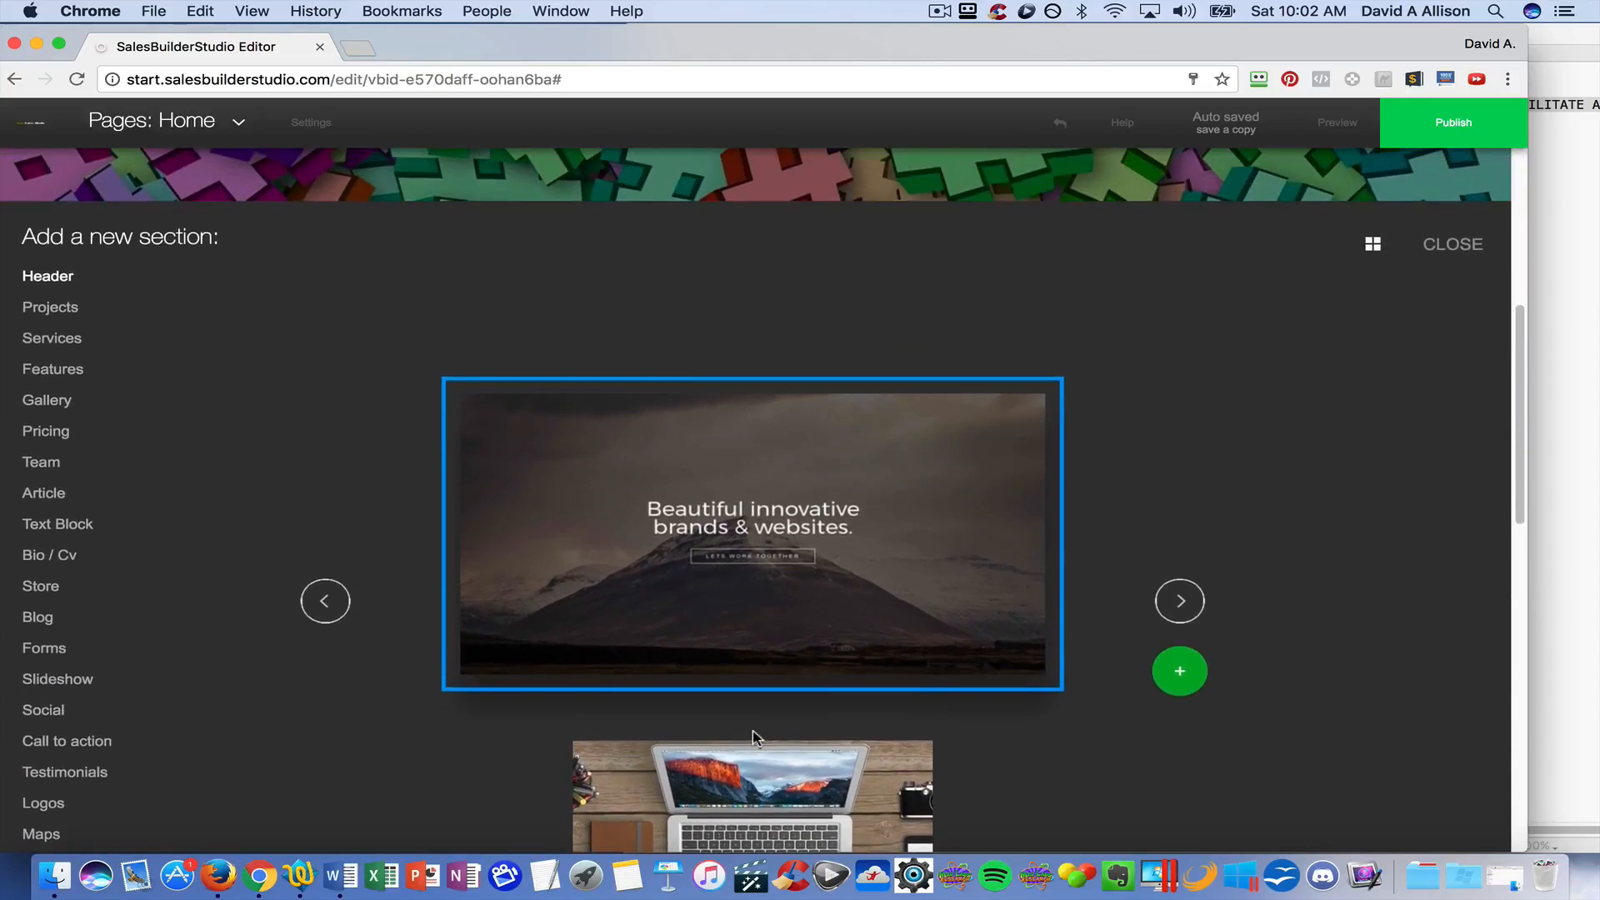
pyautogui.scroll(-2, 753, 737)
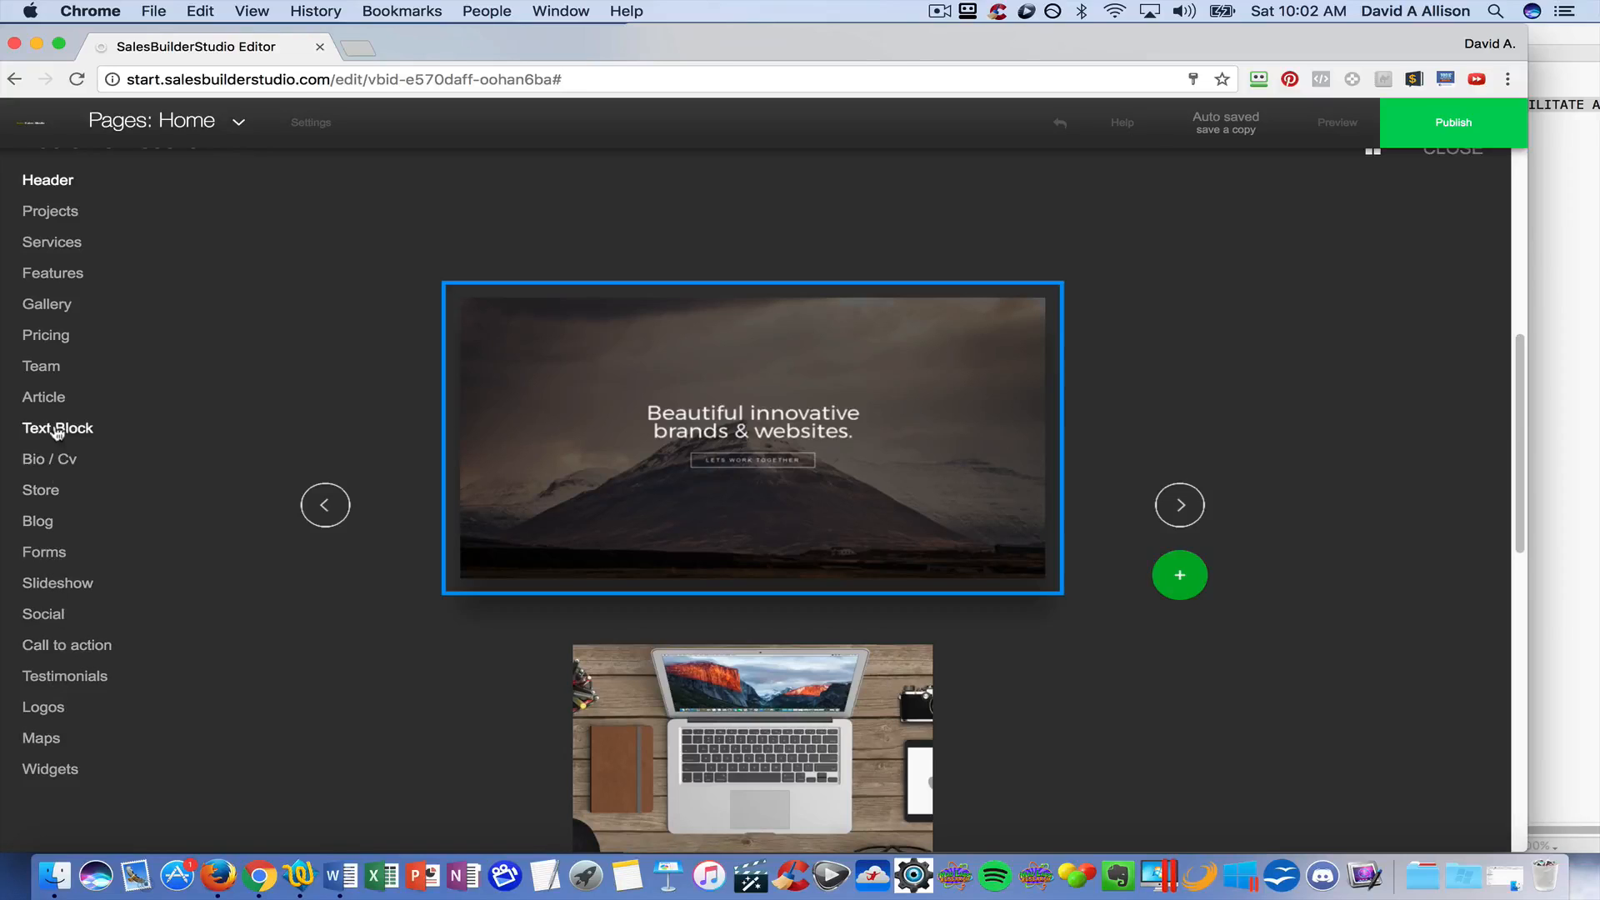
pyautogui.click(50, 399)
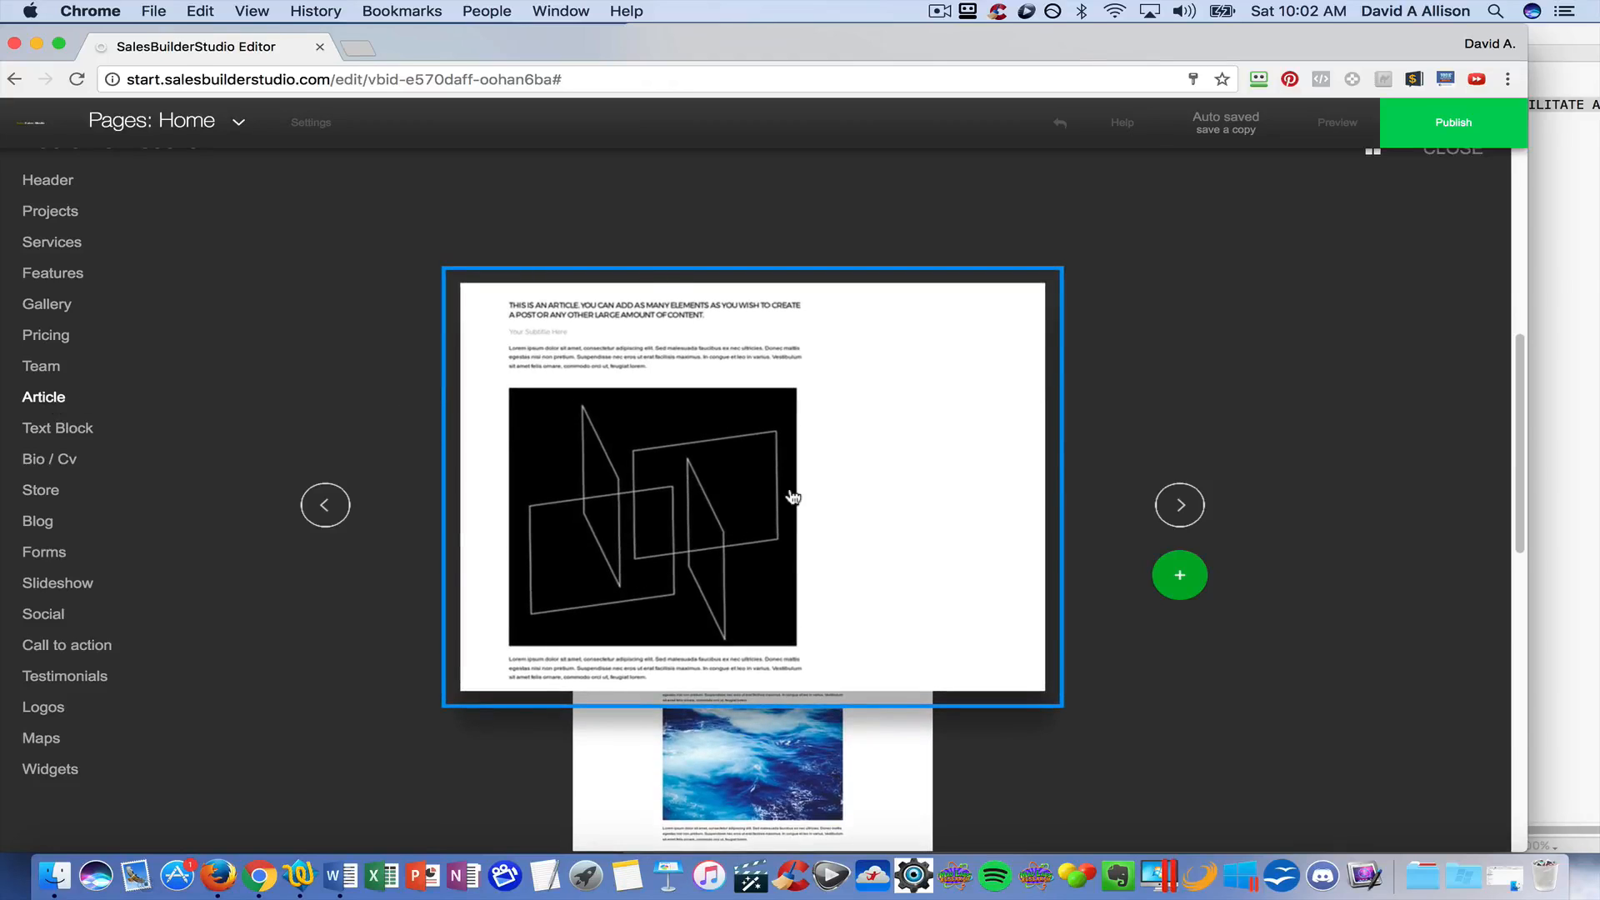
pyautogui.click(793, 498)
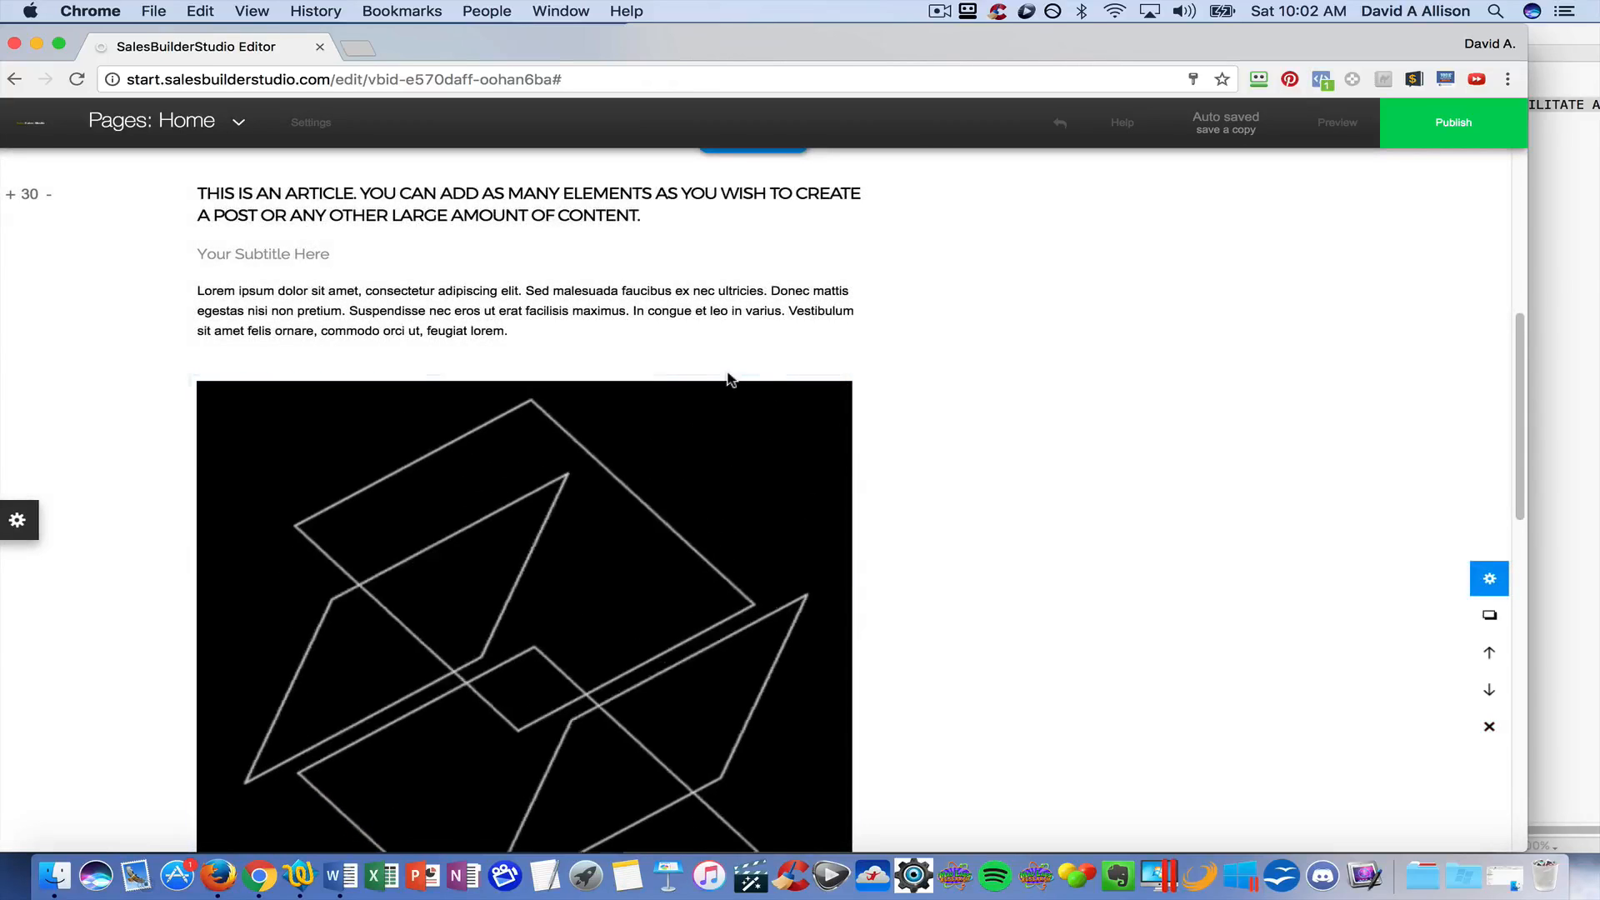
# Replace the article's placeholder title with the headline "5 Brilliant Ways to Use #Hashtags in Social Media Marketing" copied from the second TextWrangler document.
pyautogui.click(555, 217)
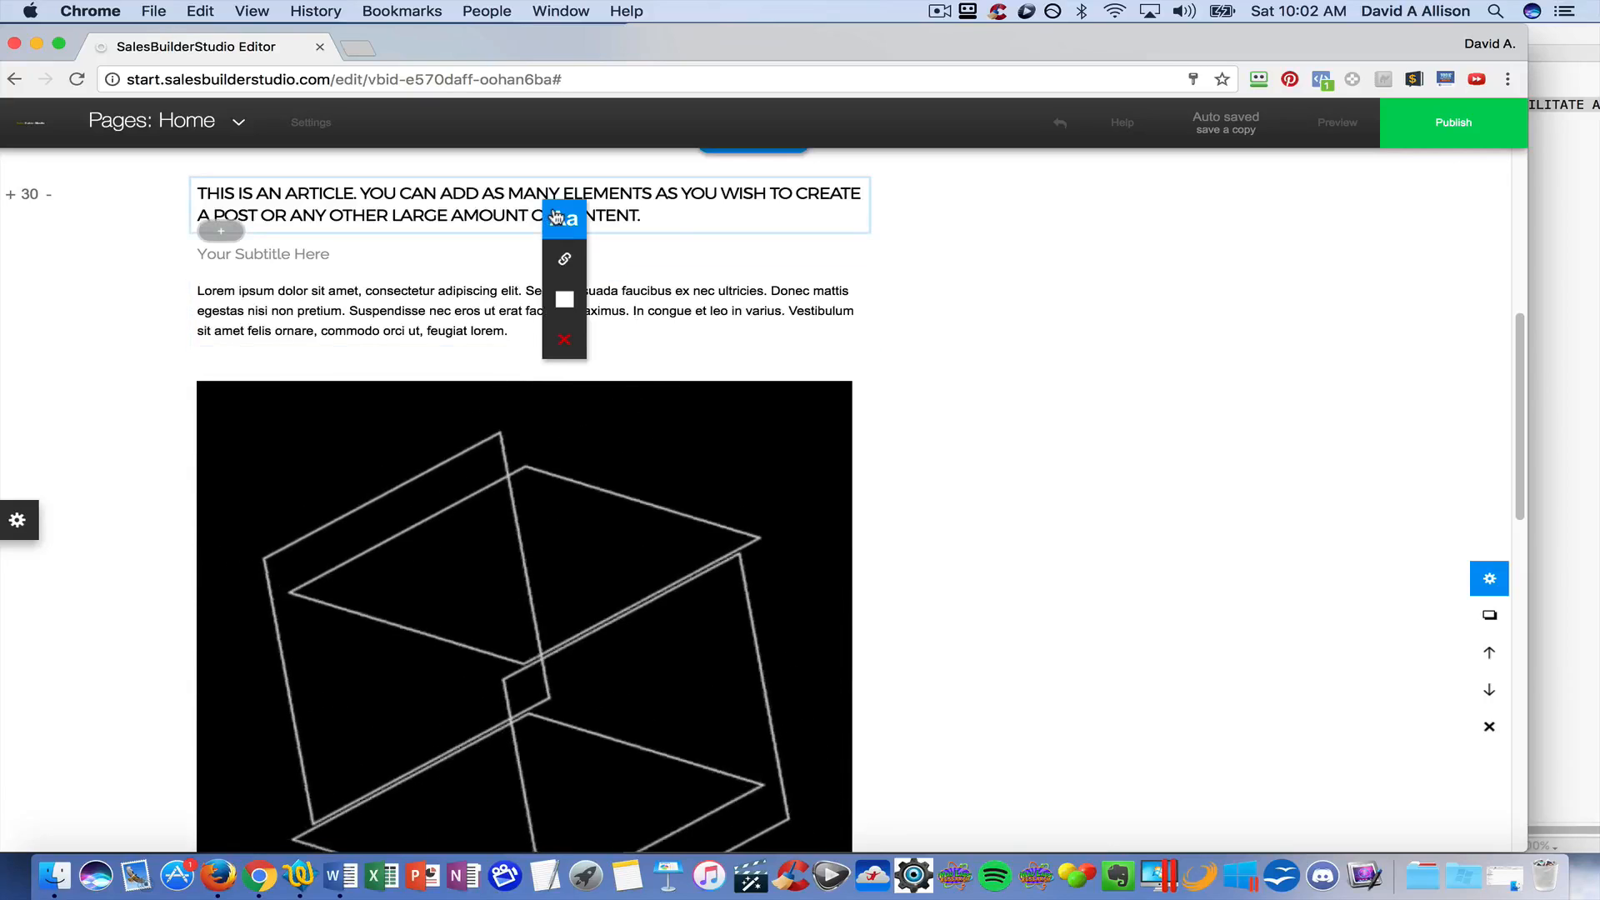
pyautogui.click(608, 221)
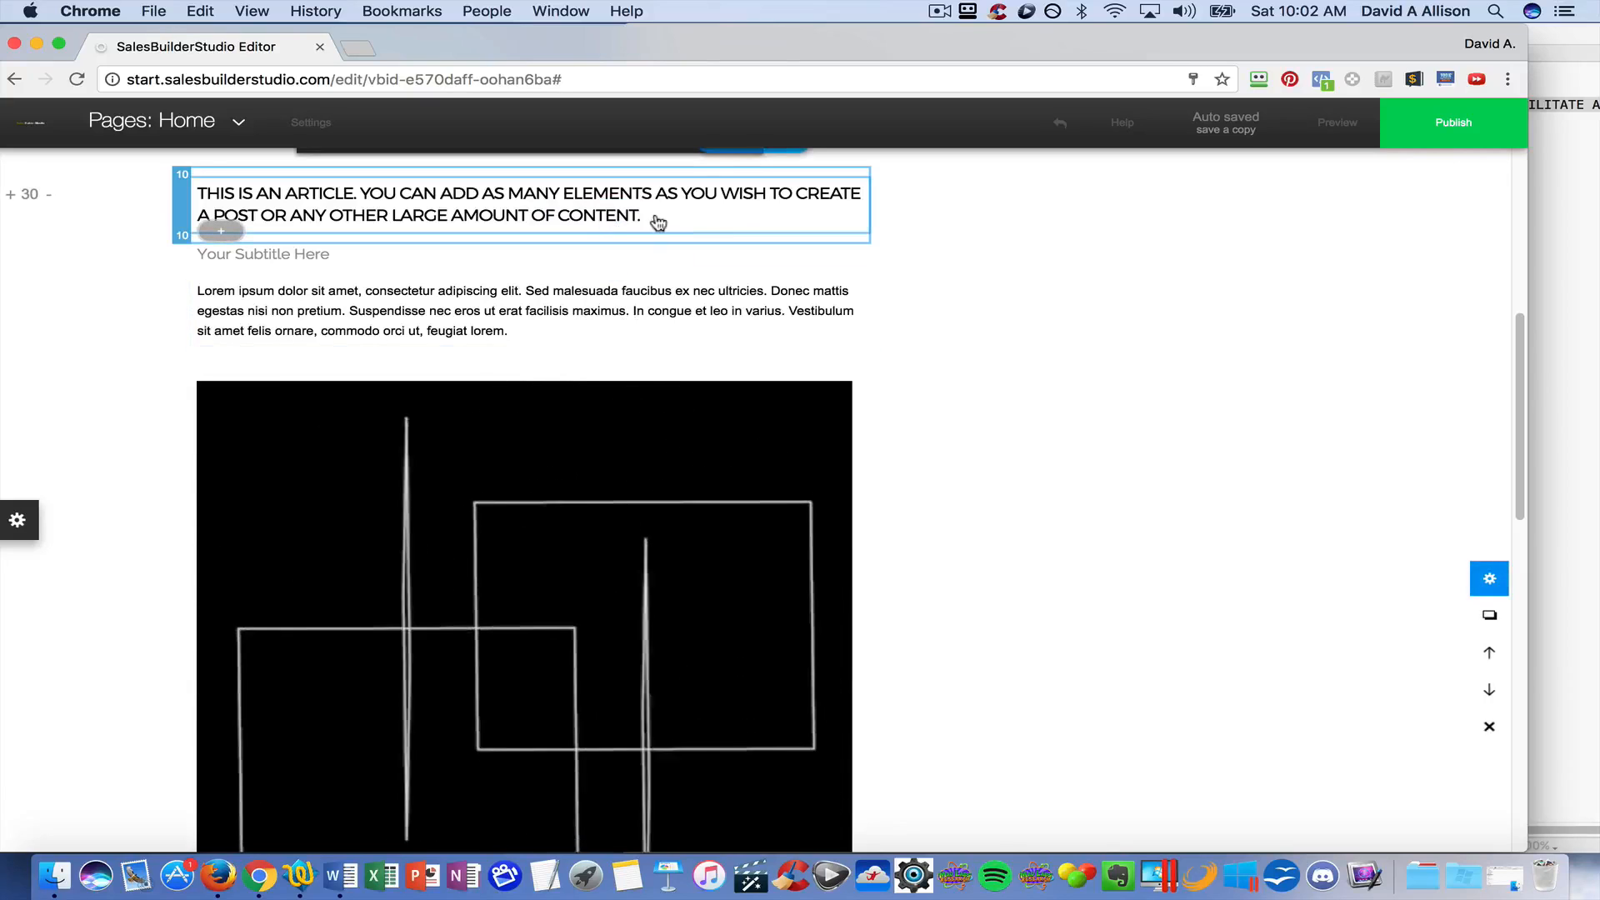
pyautogui.moveTo(641, 218); pyautogui.dragTo(198, 197)
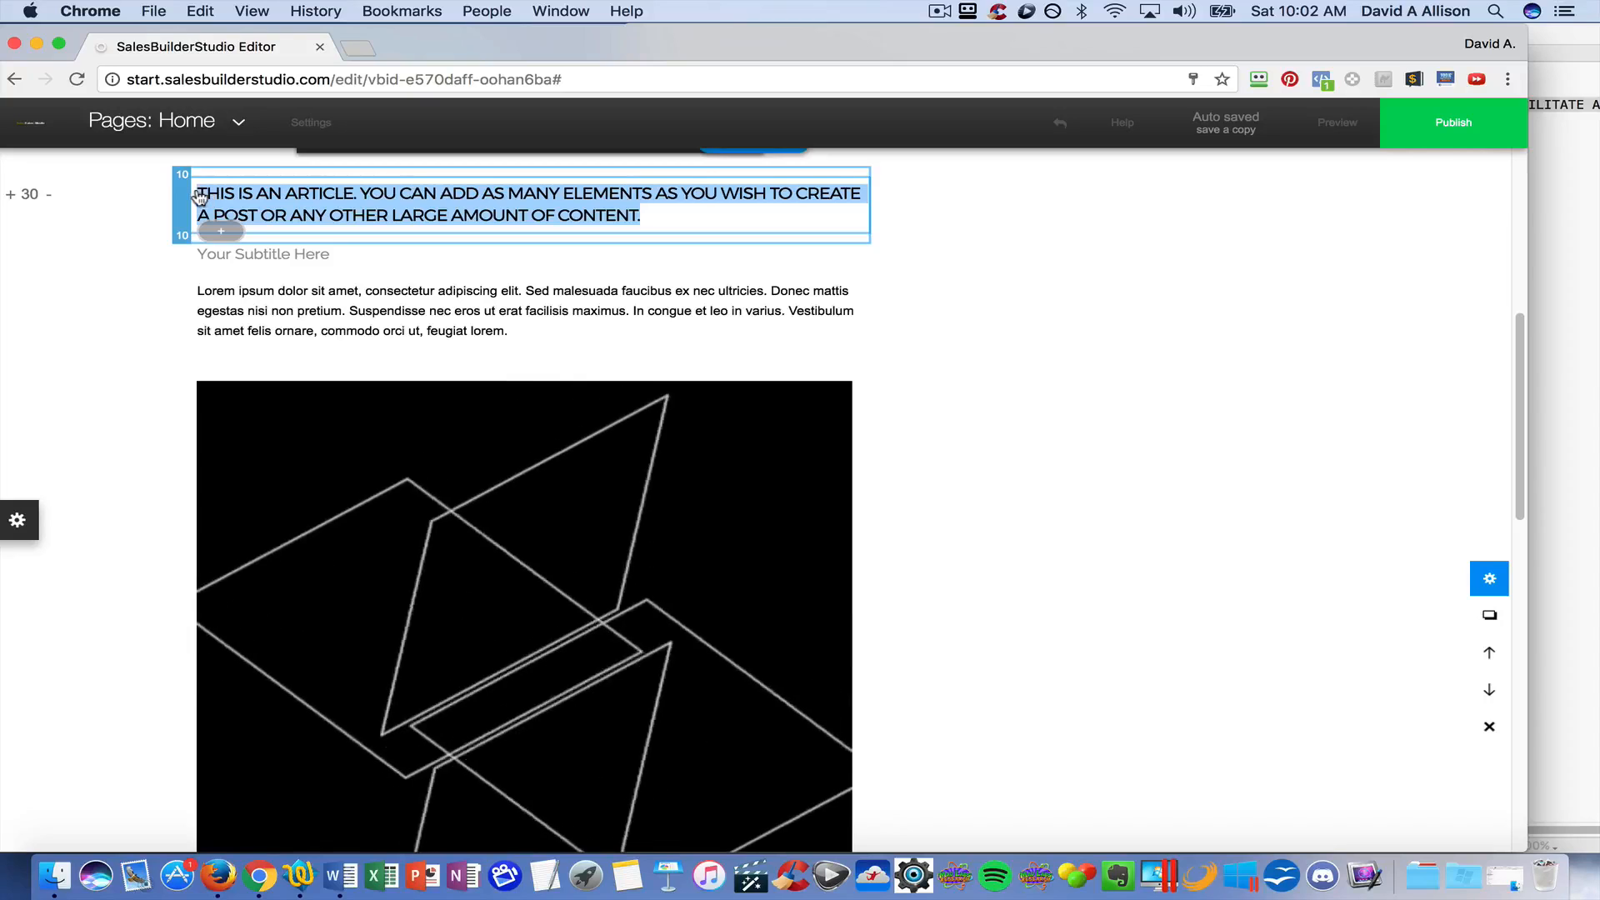
pyautogui.press('BackSpace')
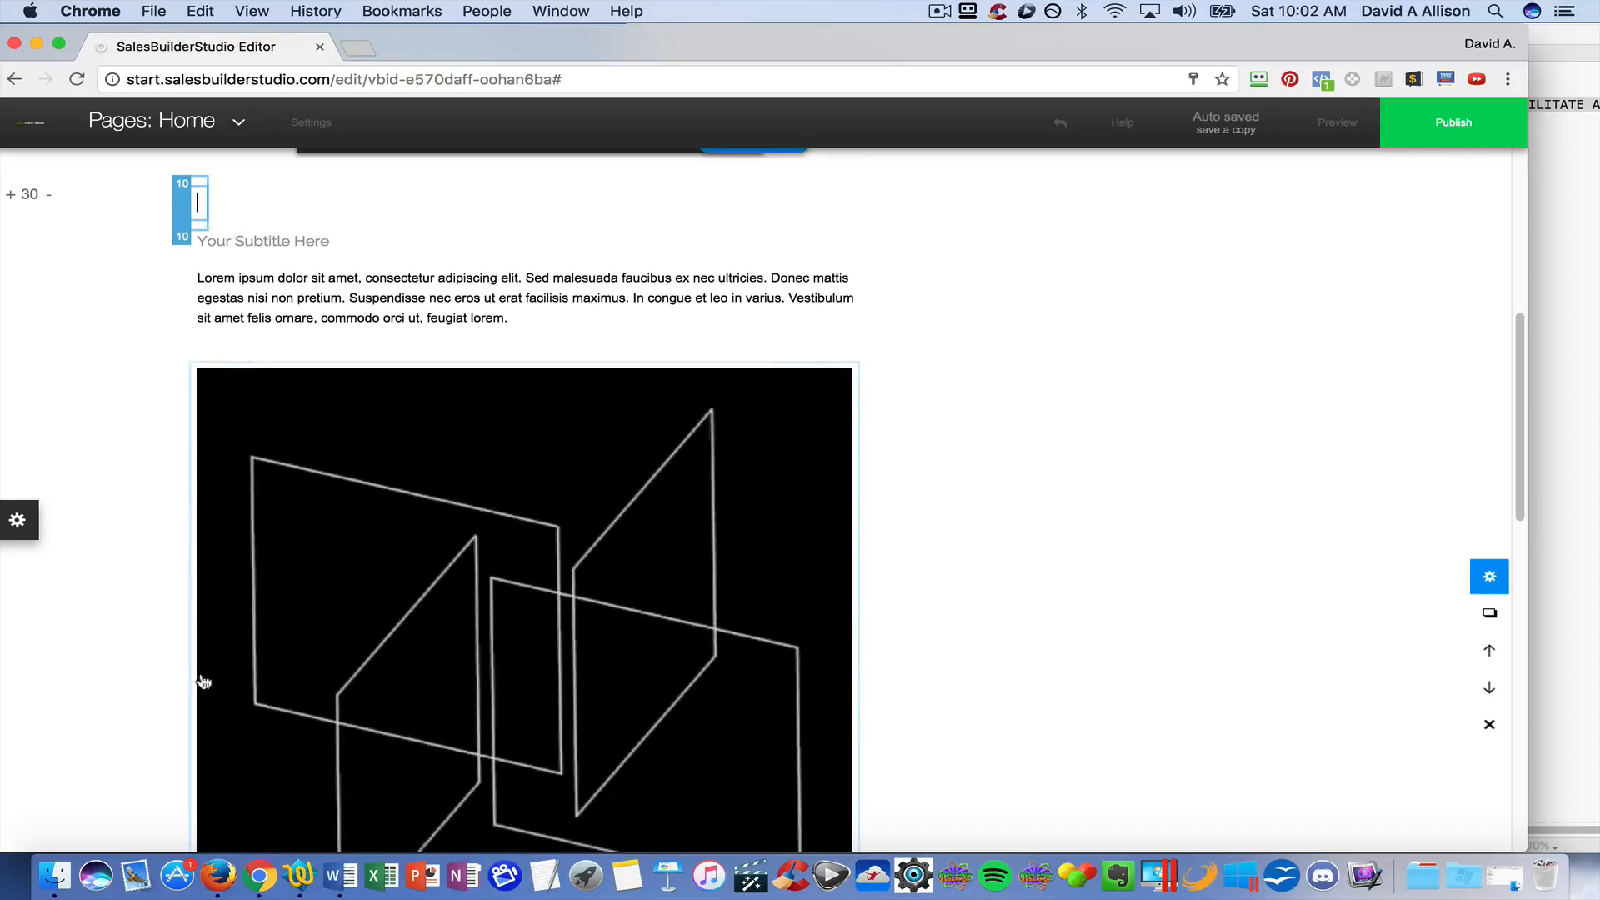
pyautogui.click(298, 875)
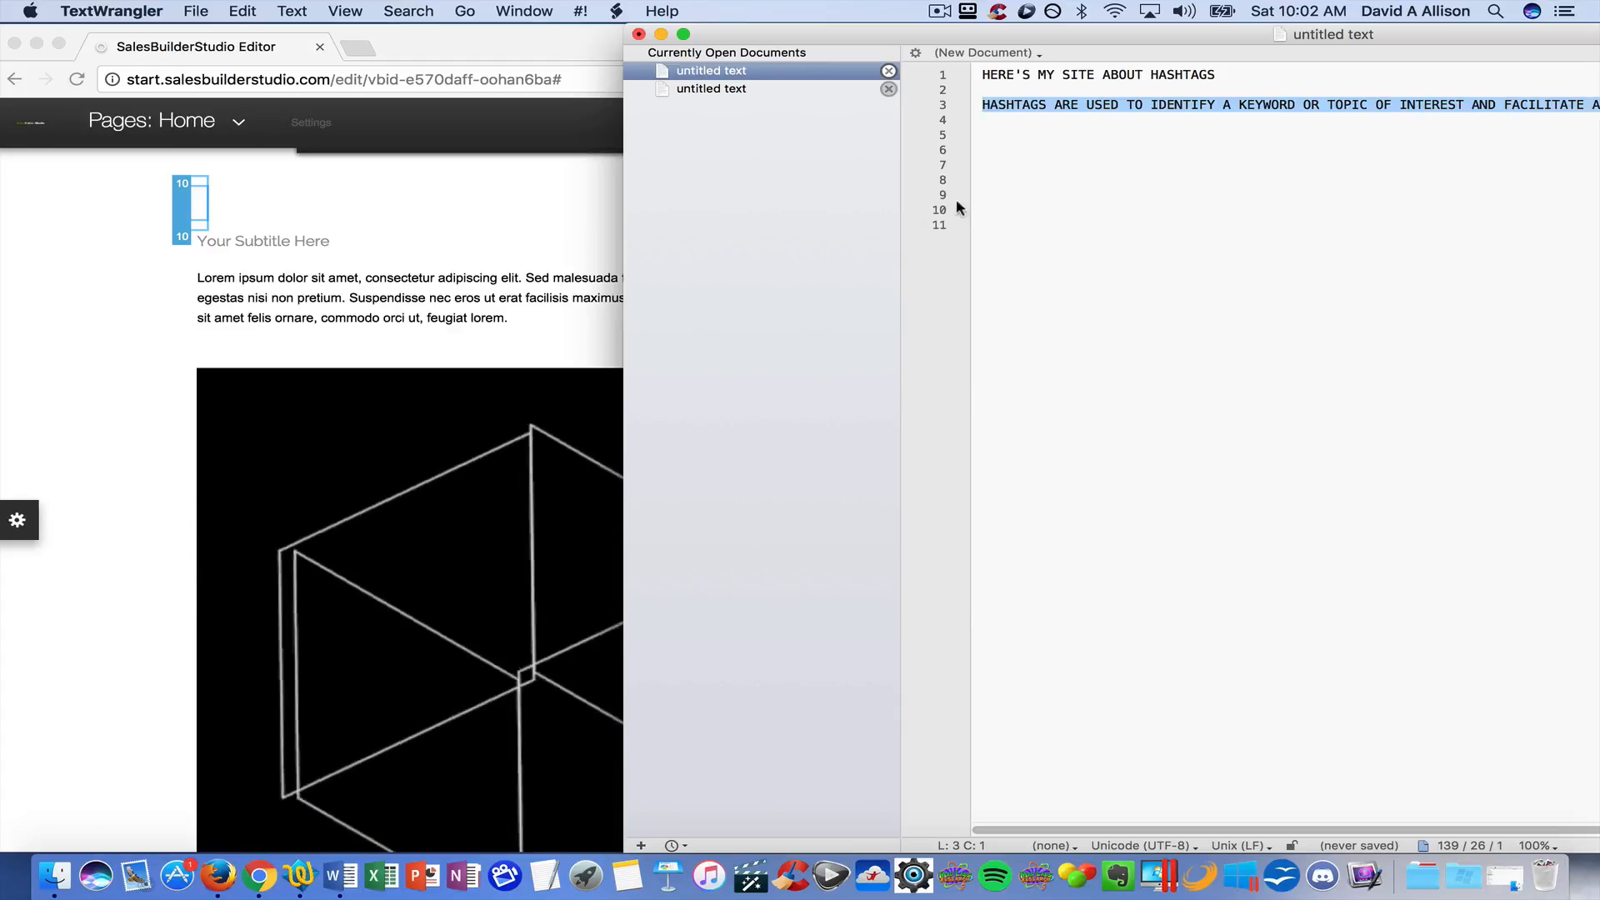
pyautogui.click(740, 89)
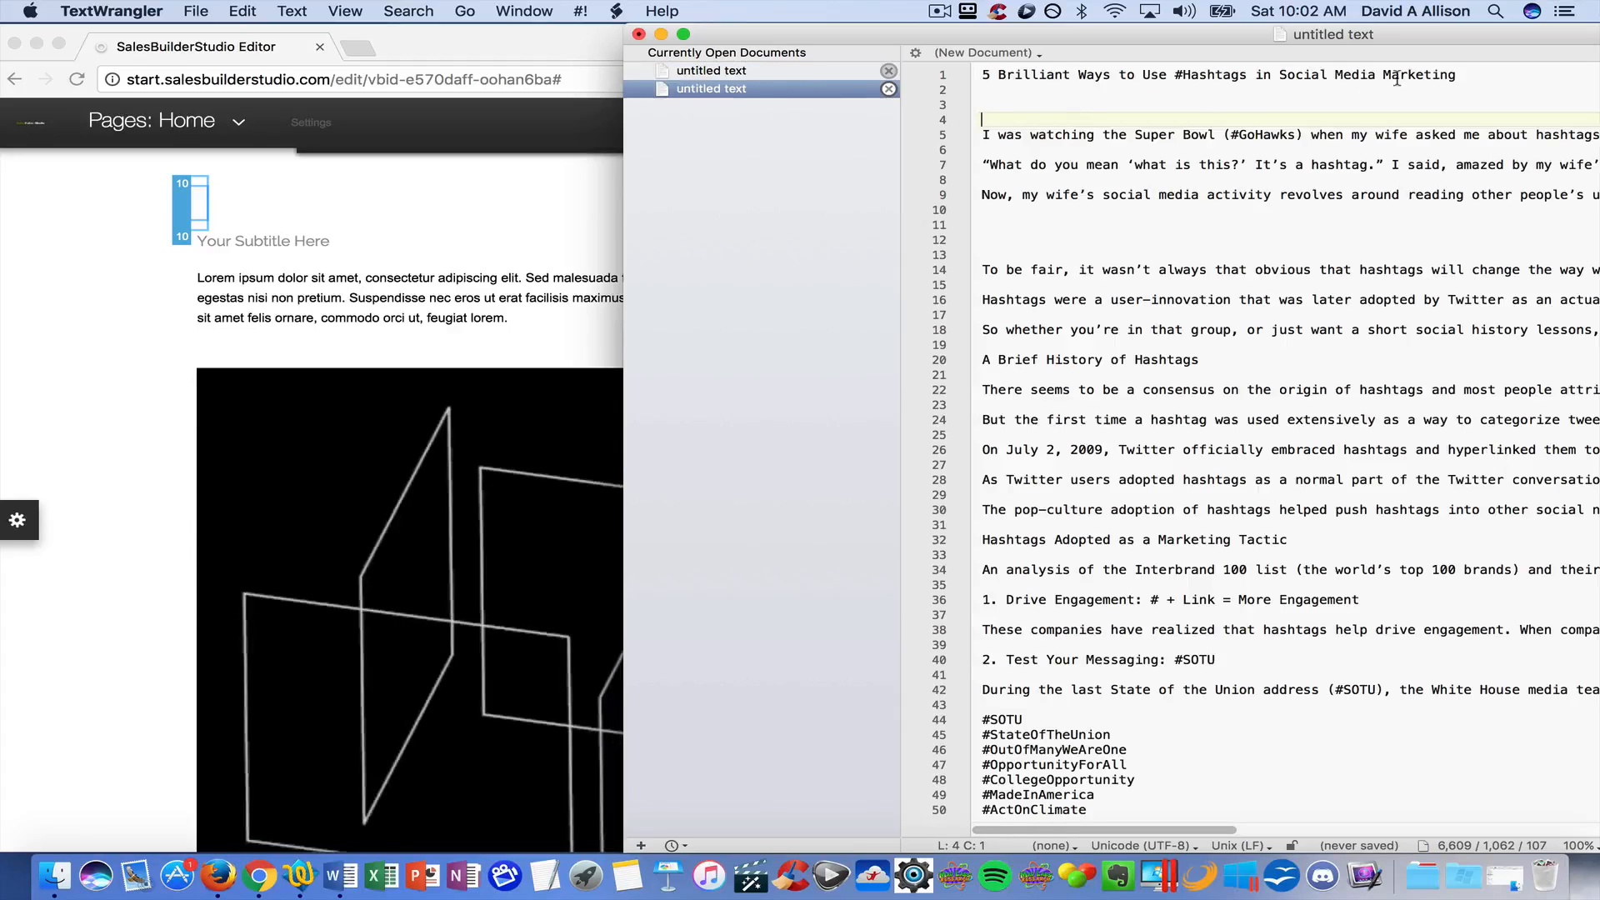
pyautogui.moveTo(1465, 74); pyautogui.dragTo(1010, 79)
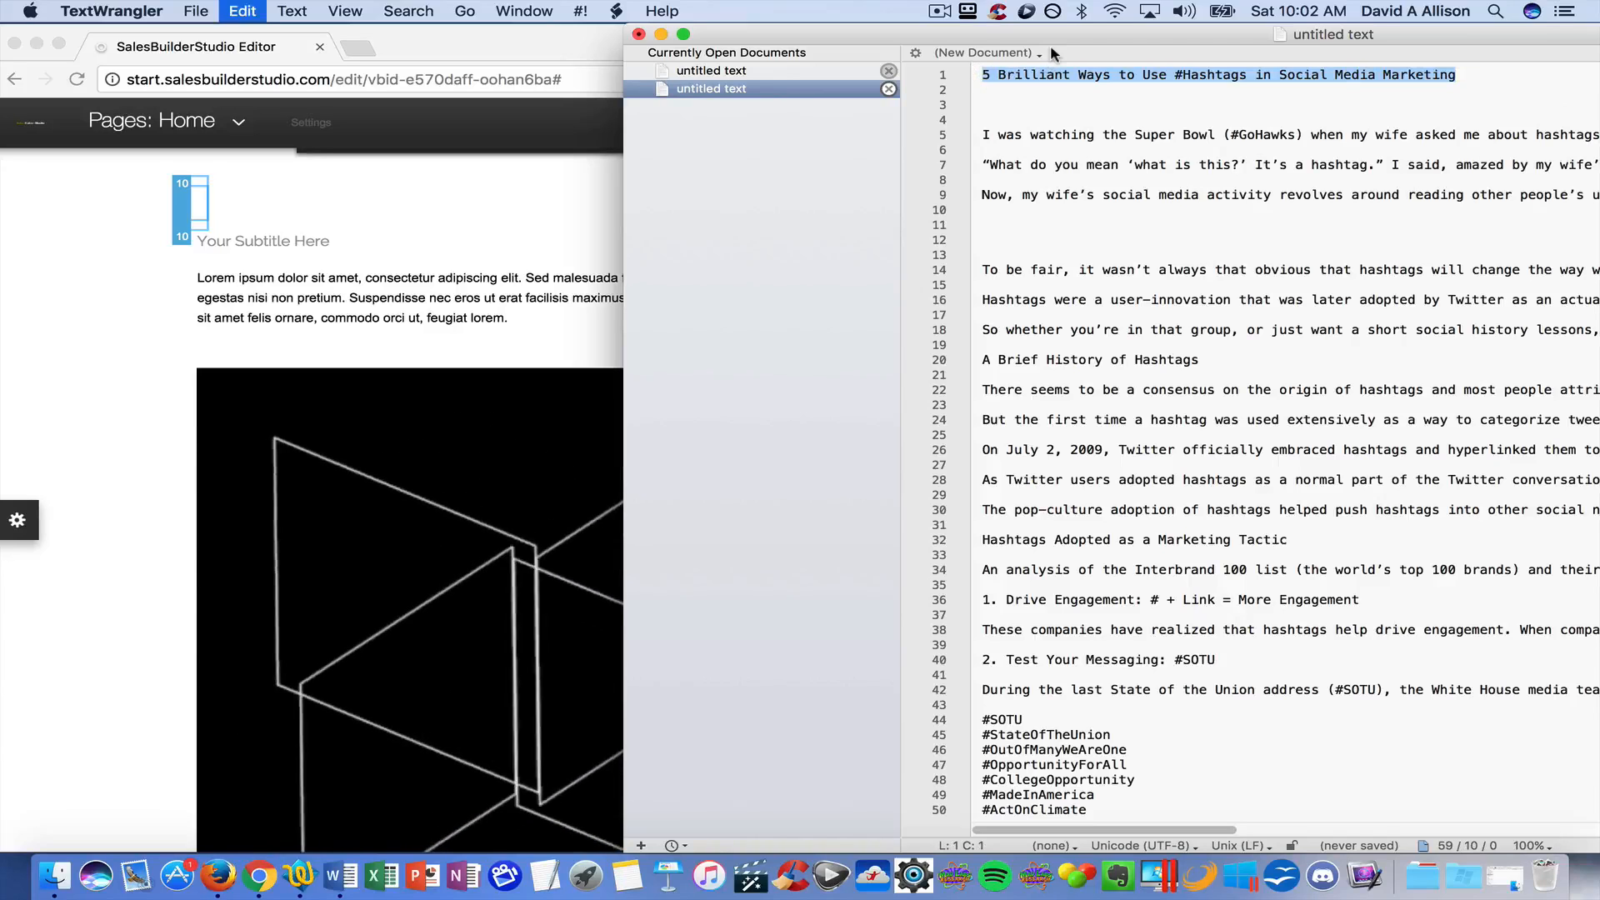
pyautogui.click(316, 216)
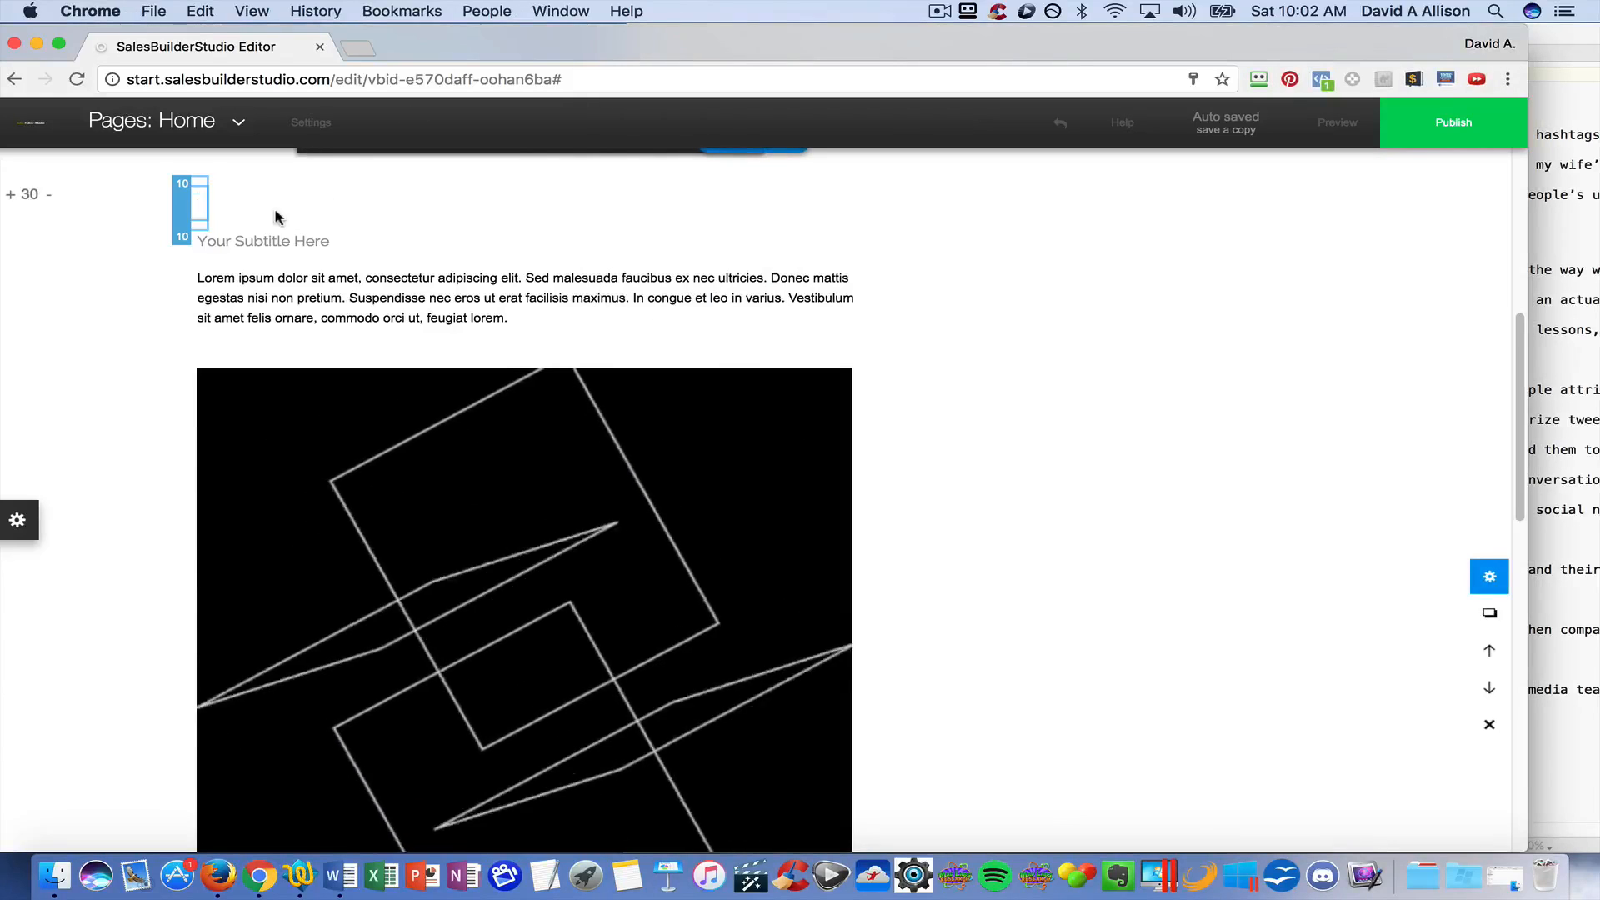
pyautogui.click(275, 215)
pyautogui.write('5 BRILLIANT WAYS TO USE #HASHTAGS IN SOCIAL MEDIA MARKETING')
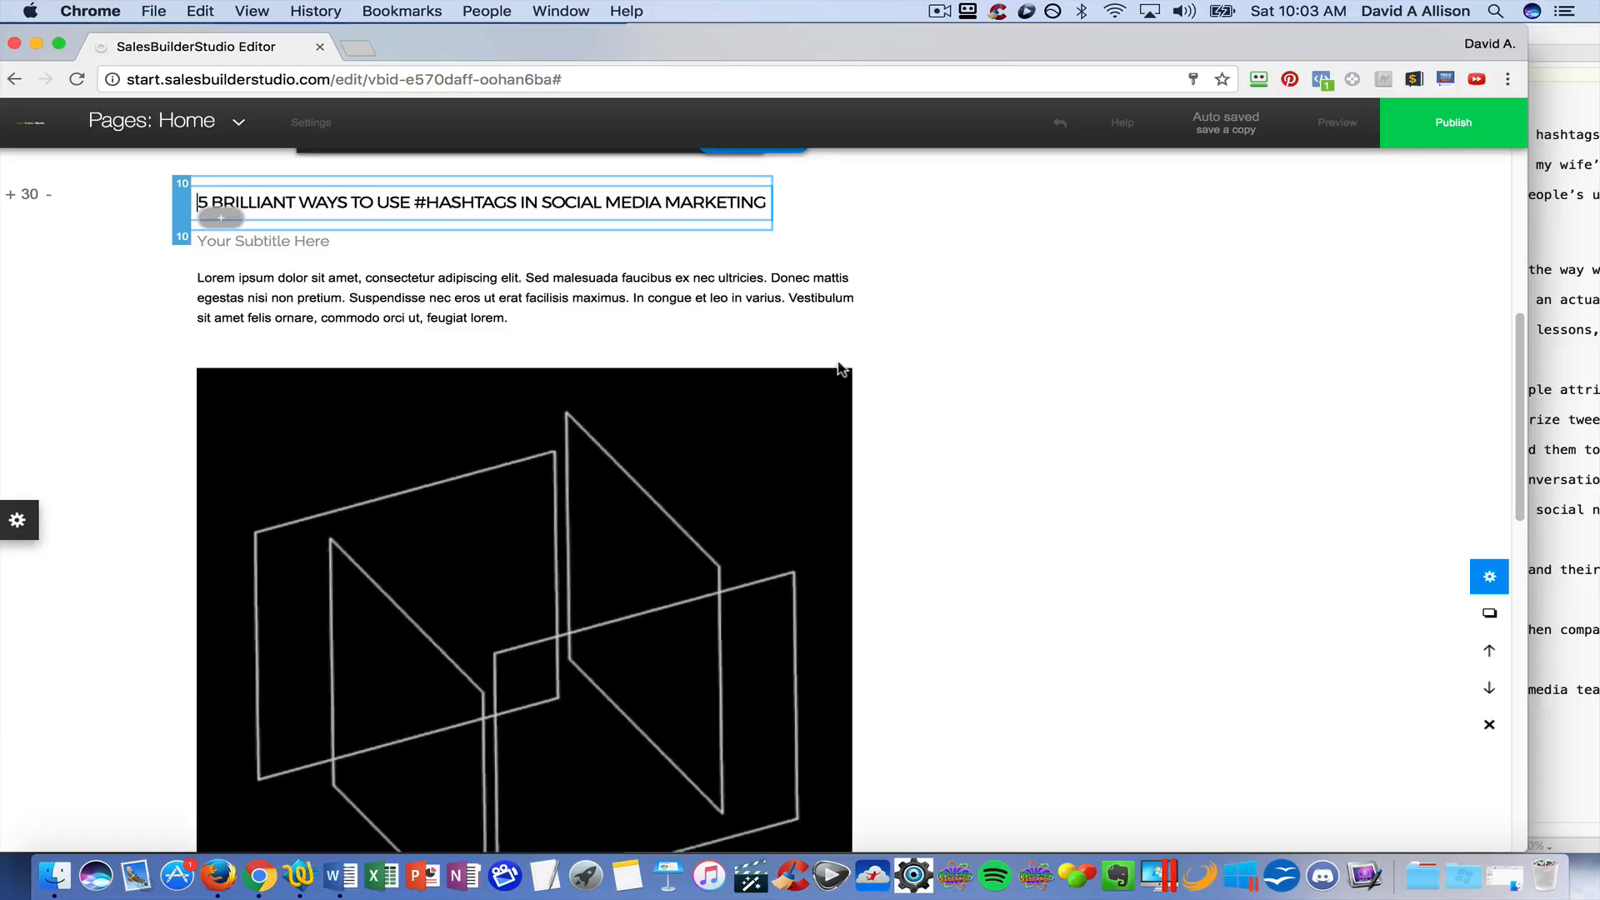
# Replace the placeholder subtitle below the article title with "hashtag".
pyautogui.click(303, 246)
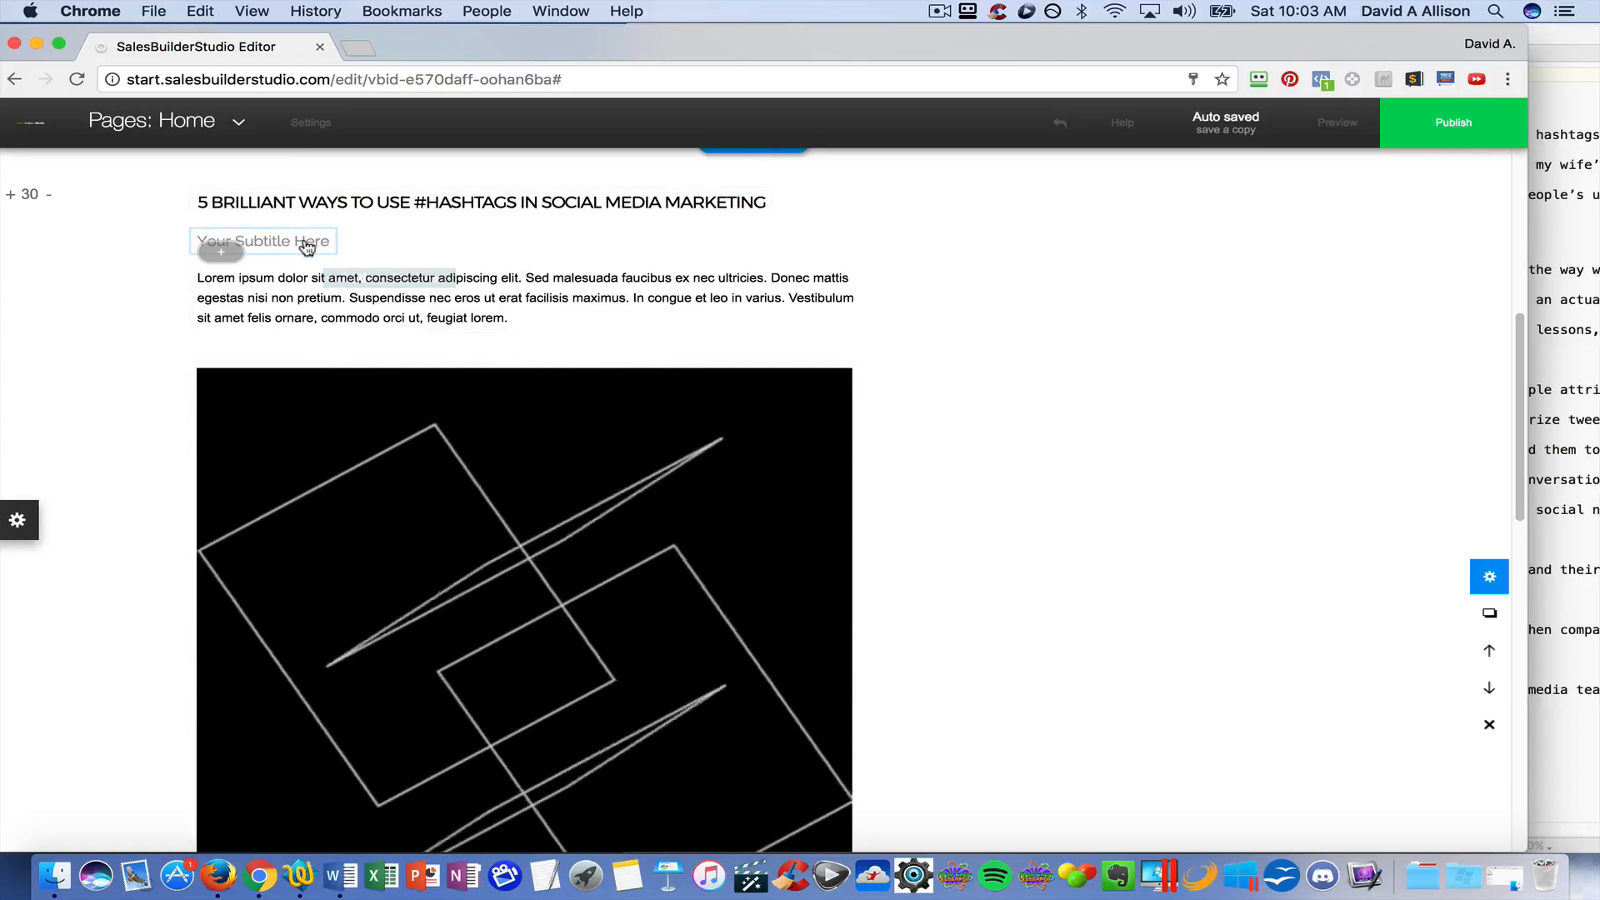
pyautogui.click(305, 246)
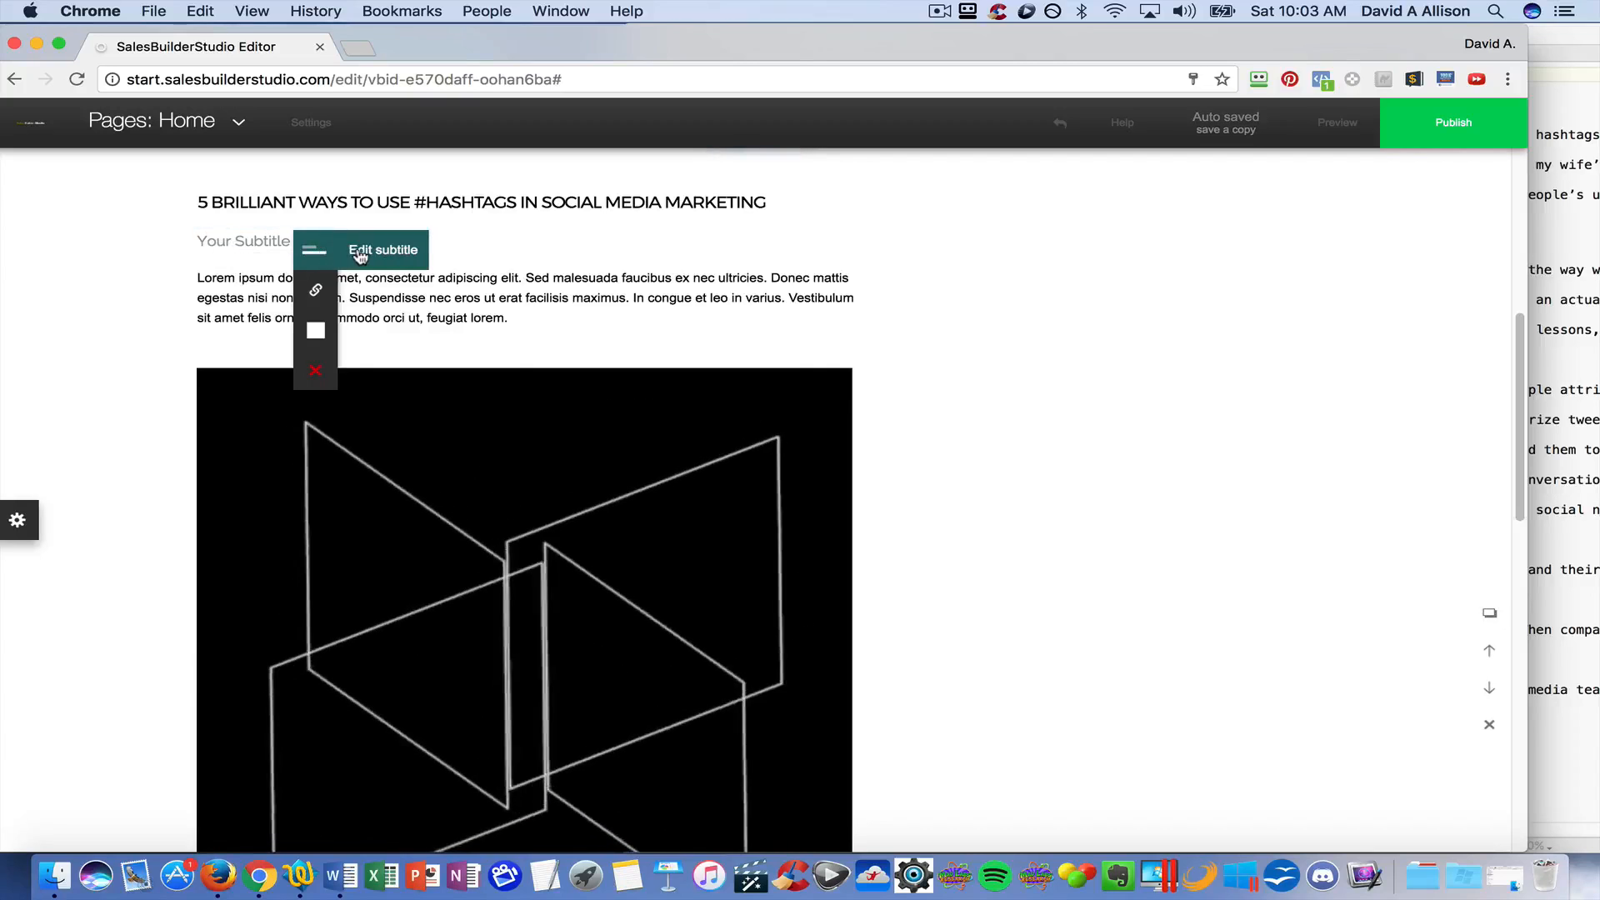
pyautogui.click(312, 249)
pyautogui.press('BackSpace')
pyautogui.press('BackSpace')
pyautogui.press('BackSpace')
pyautogui.press('BackSpace')
pyautogui.press('BackSpace')
pyautogui.press('BackSpace')
pyautogui.press('BackSpace')
pyautogui.press('BackSpace')
pyautogui.press('BackSpace')
pyautogui.press('BackSpace')
pyautogui.press('BackSpace')
pyautogui.press('BackSpace')
pyautogui.press('BackSpace')
pyautogui.press('BackSpace')
pyautogui.press('BackSpace')
pyautogui.press('BackSpace')
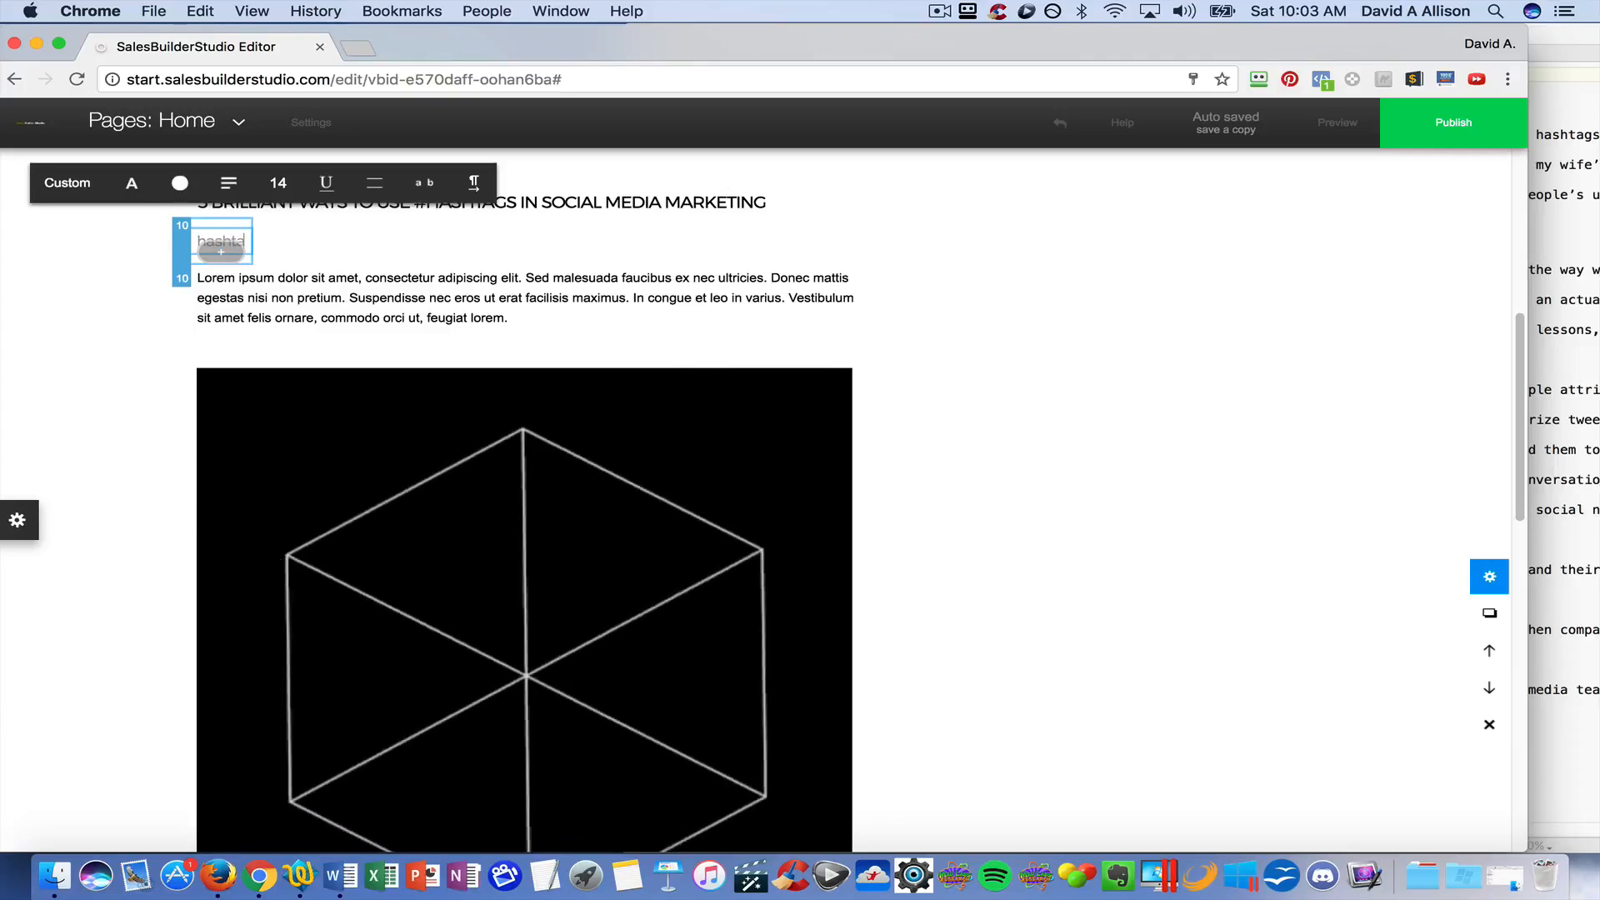
pyautogui.click(839, 313)
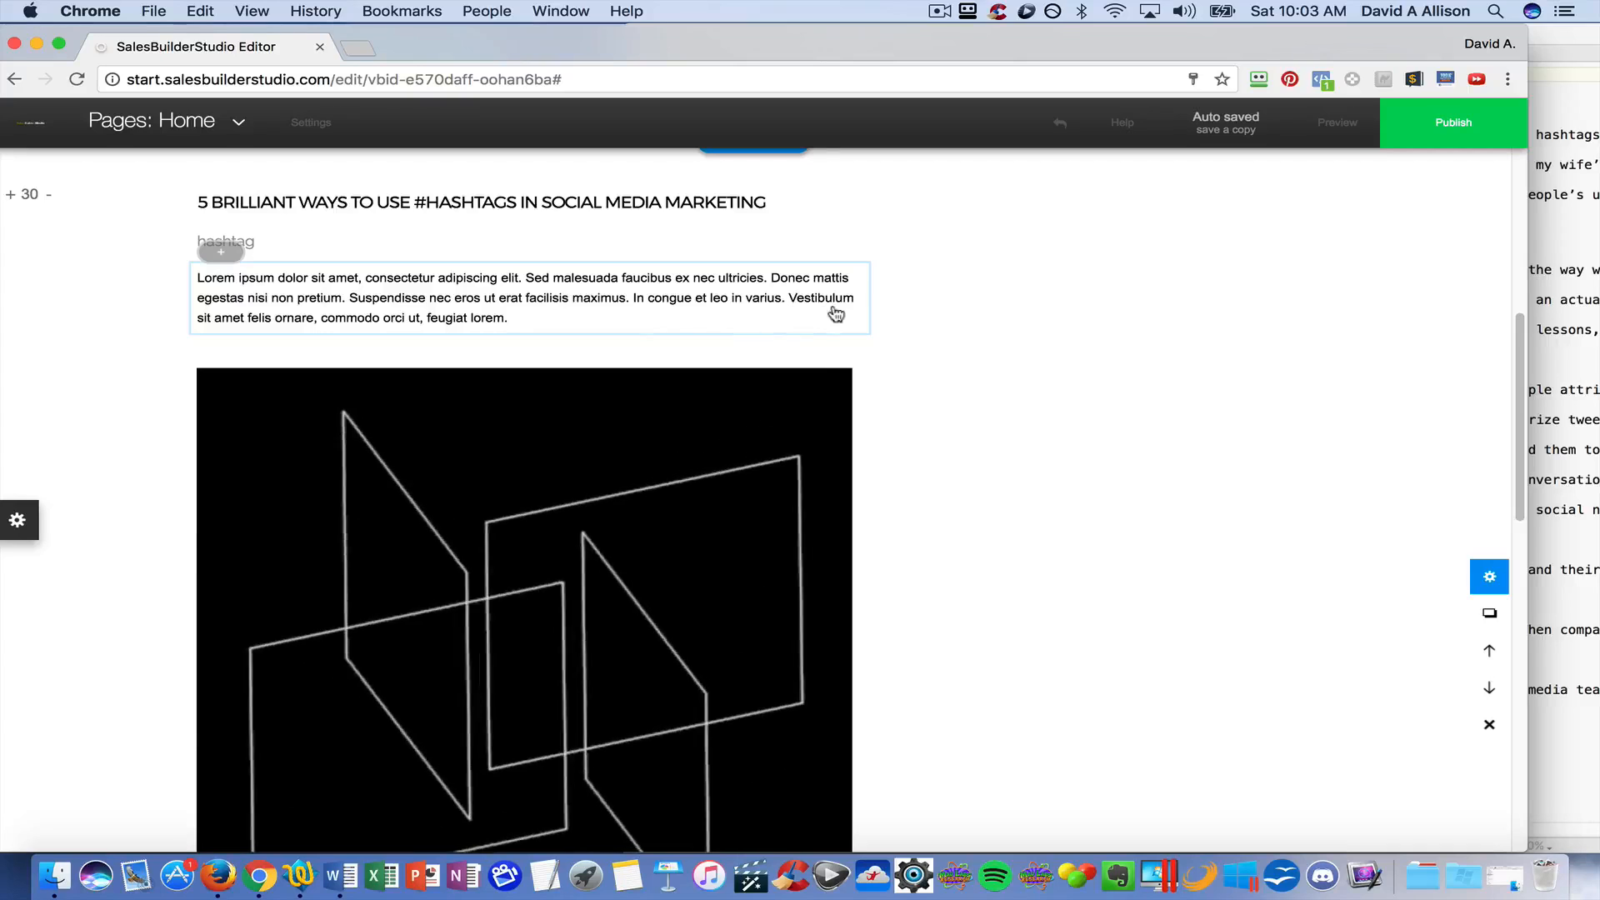
# Replace the placeholder paragraph above the image with TextWrangler's three opening paragraphs, from "I was watching the Super Bowl (#GoHawks)" through "Now, my wife's social media activity".
pyautogui.scroll(-5, 743, 298)
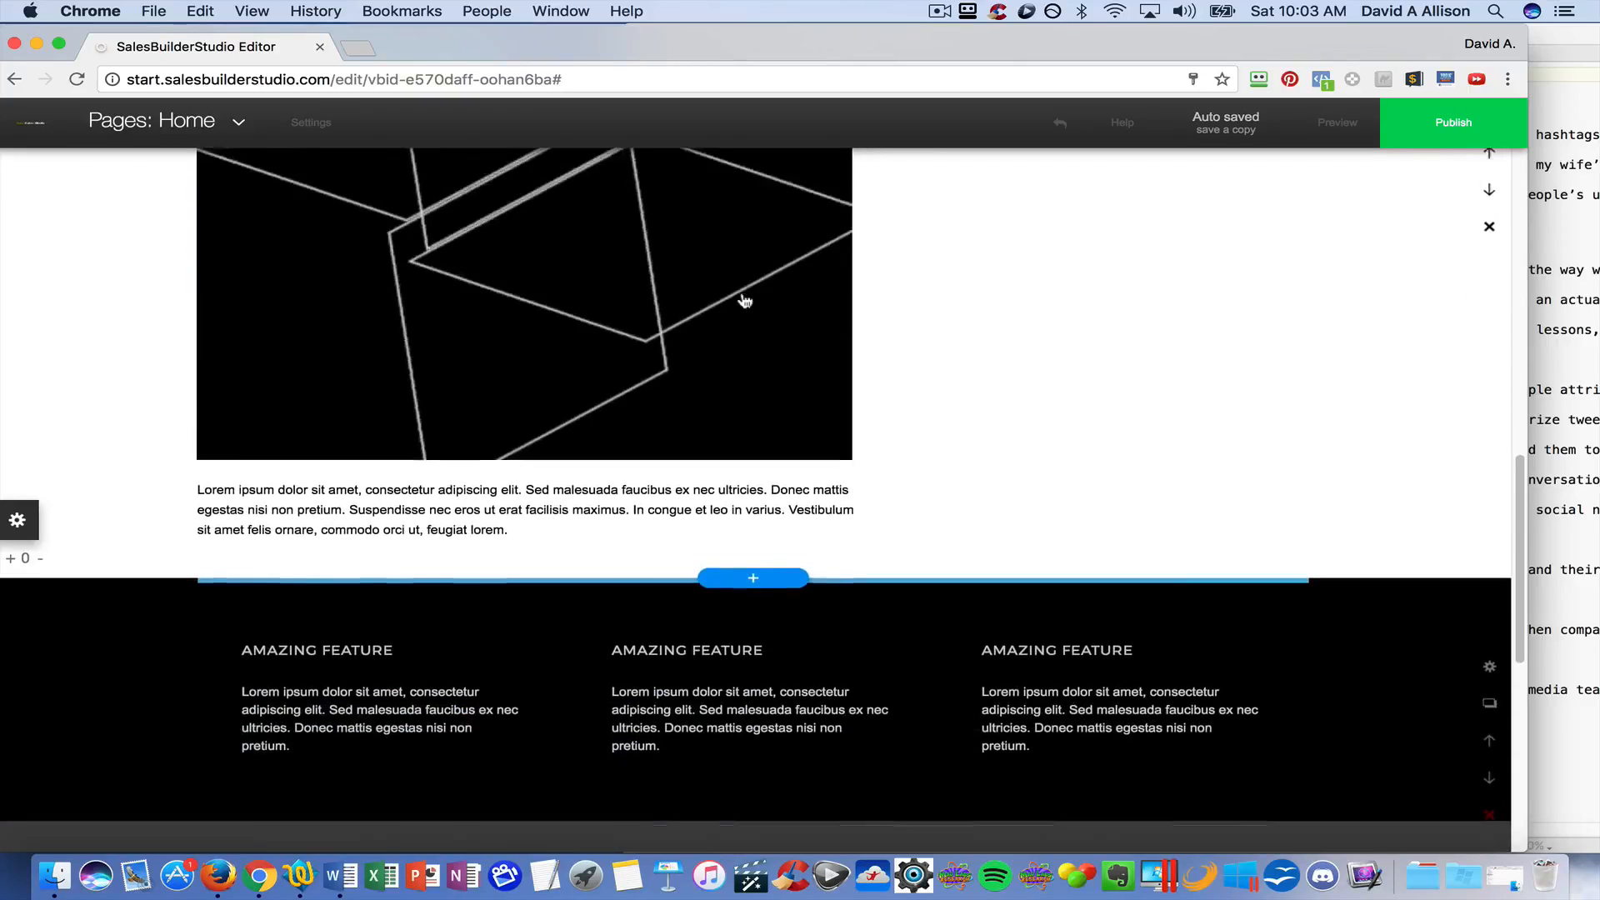
pyautogui.scroll(5, 743, 297)
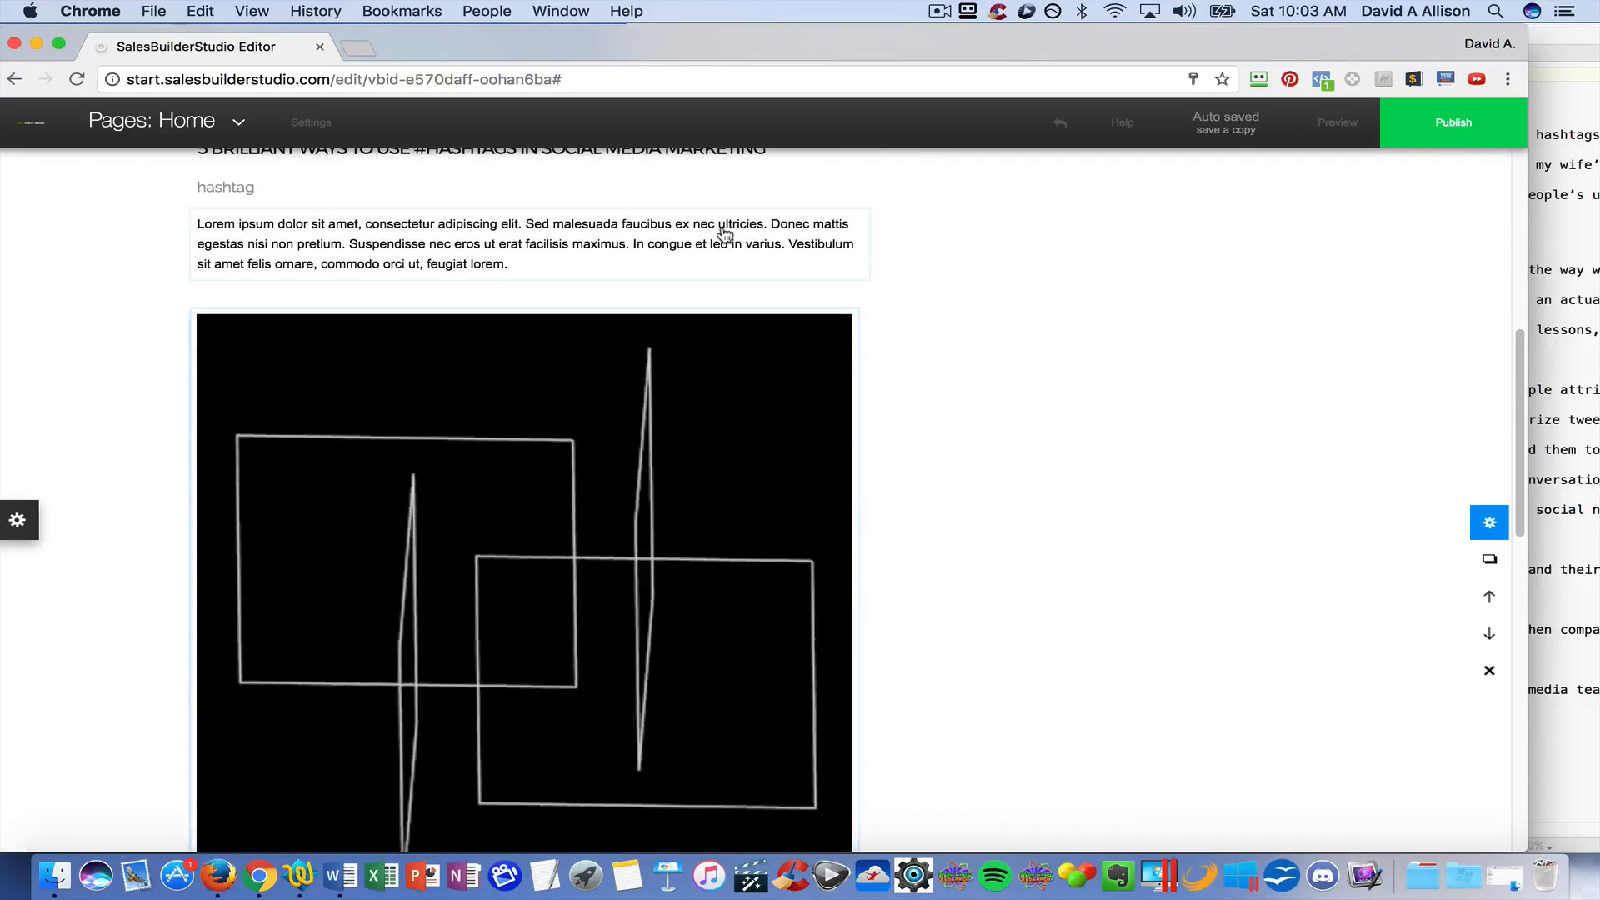
pyautogui.scroll(-5, 712, 550)
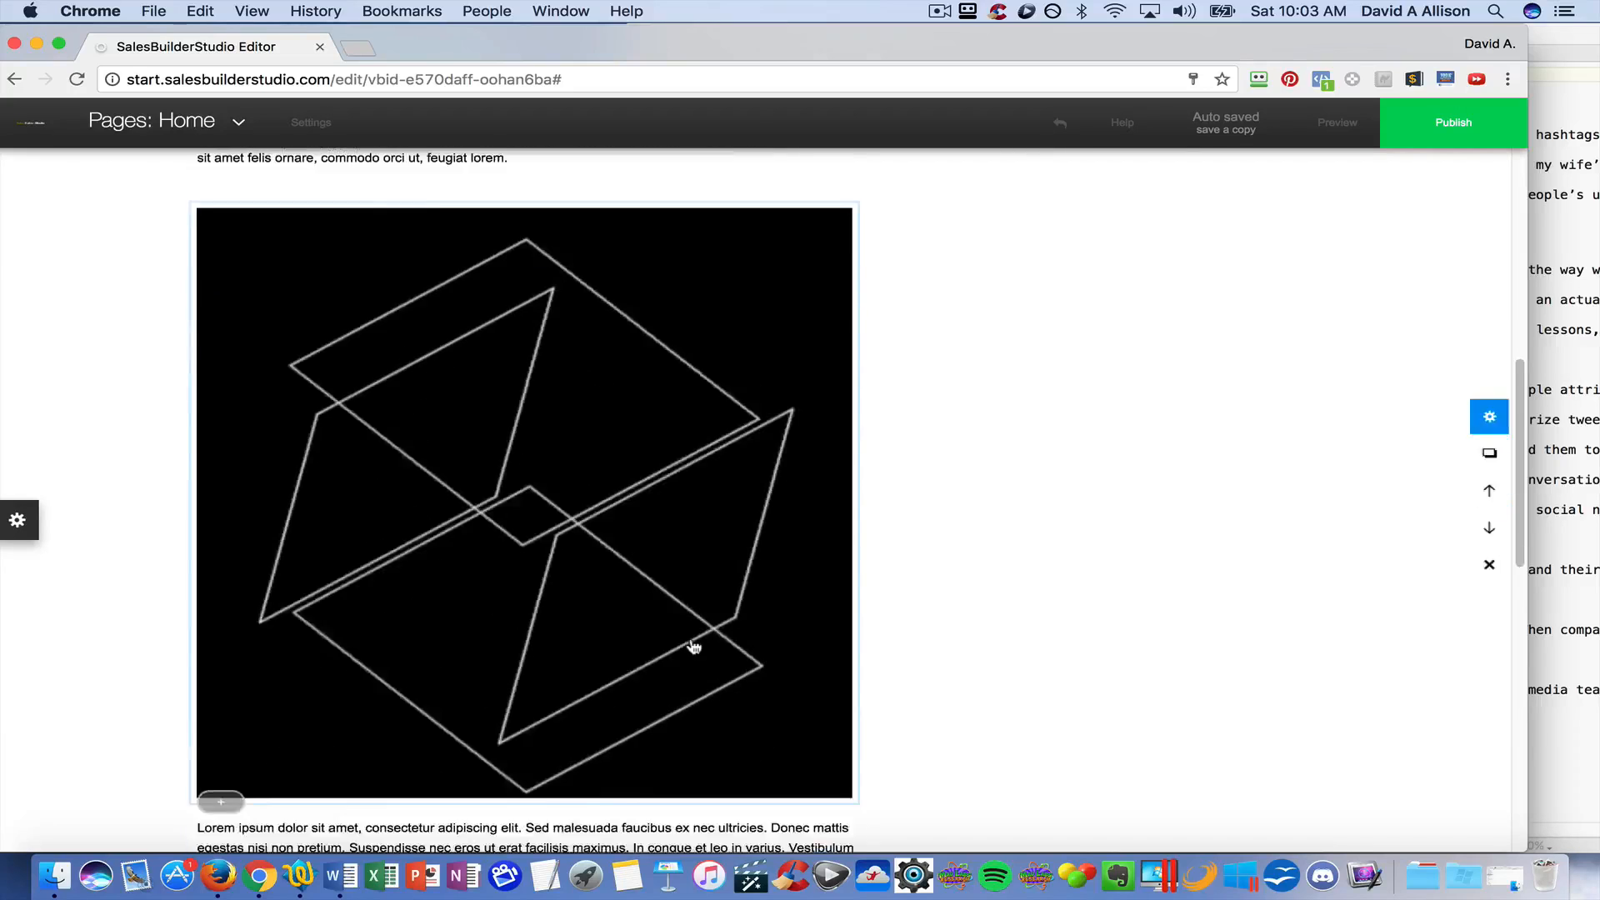
pyautogui.scroll(5, 694, 647)
pyautogui.click(680, 503)
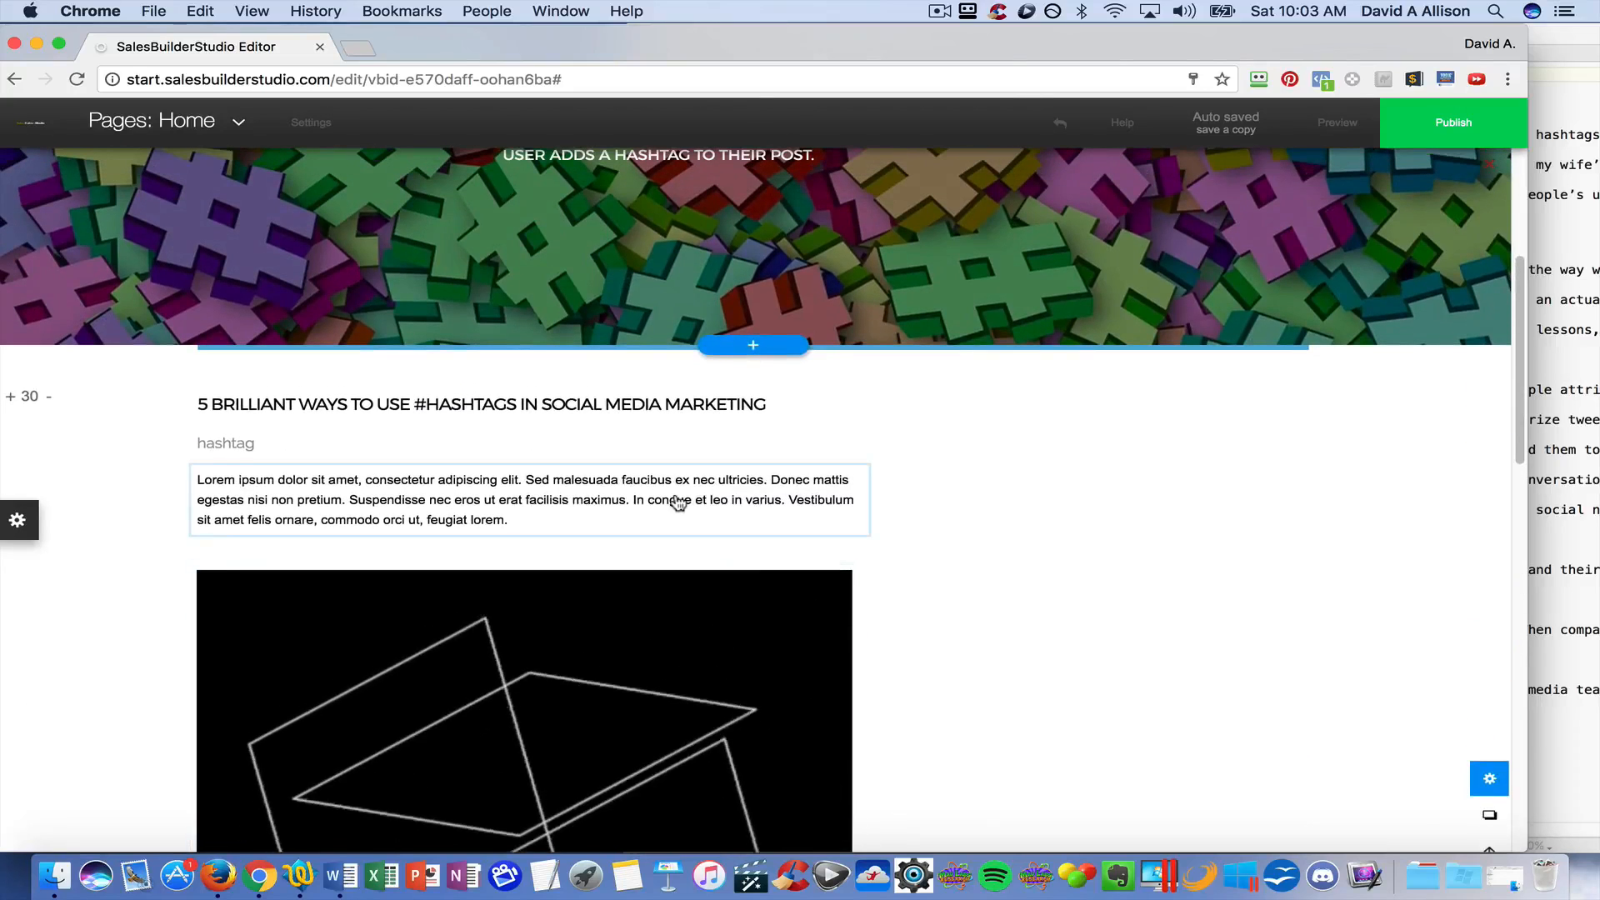
pyautogui.click(683, 502)
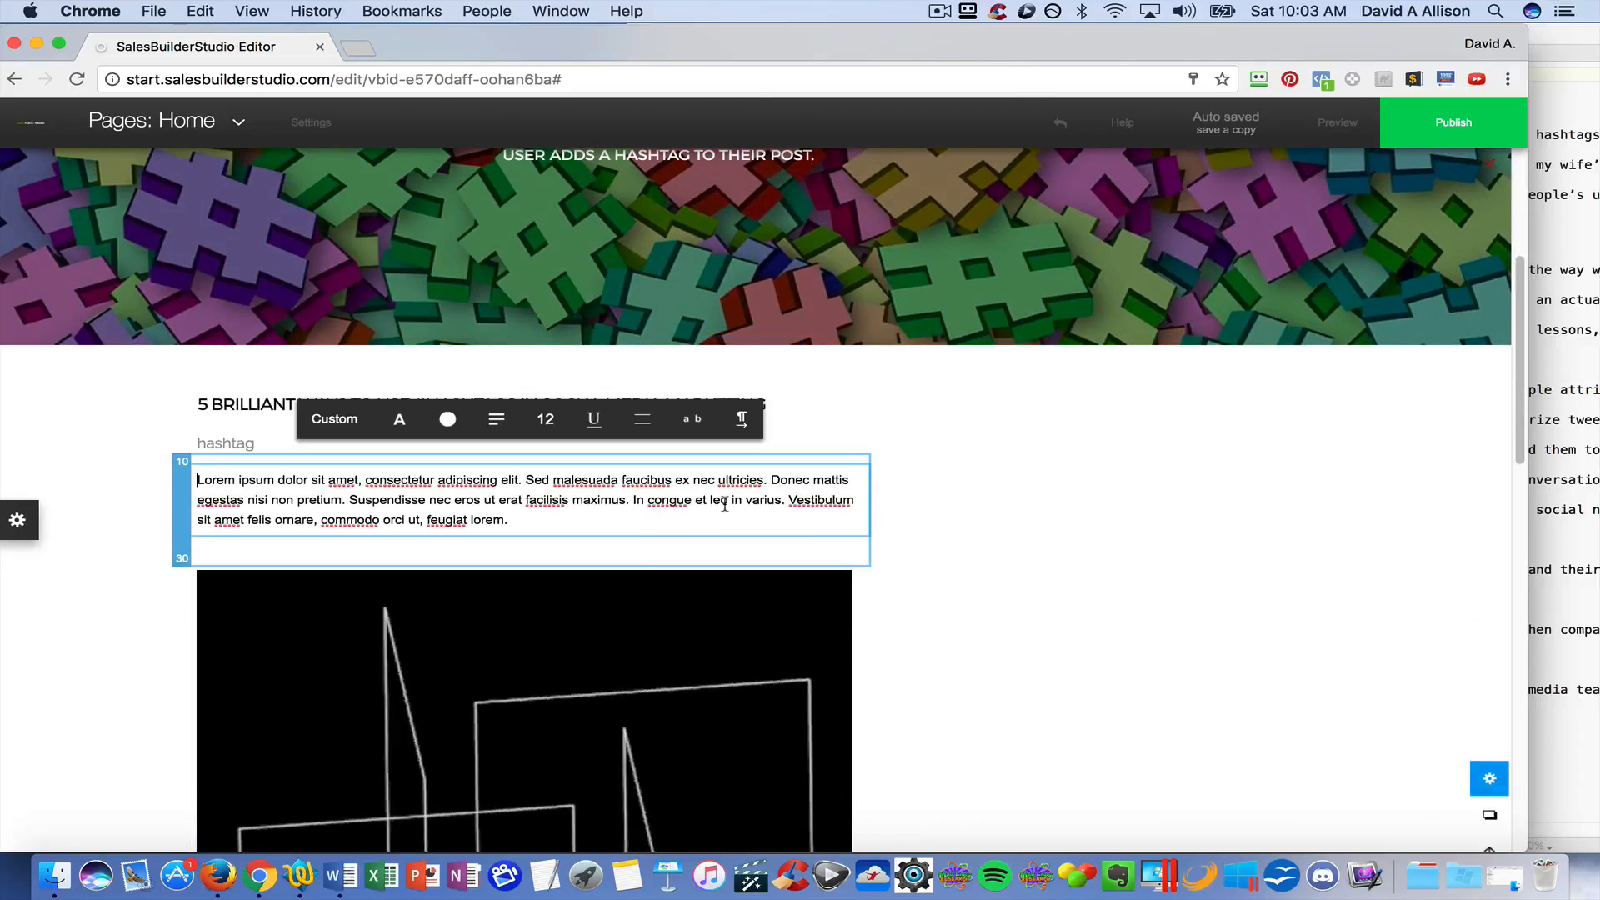
pyautogui.click(1570, 471)
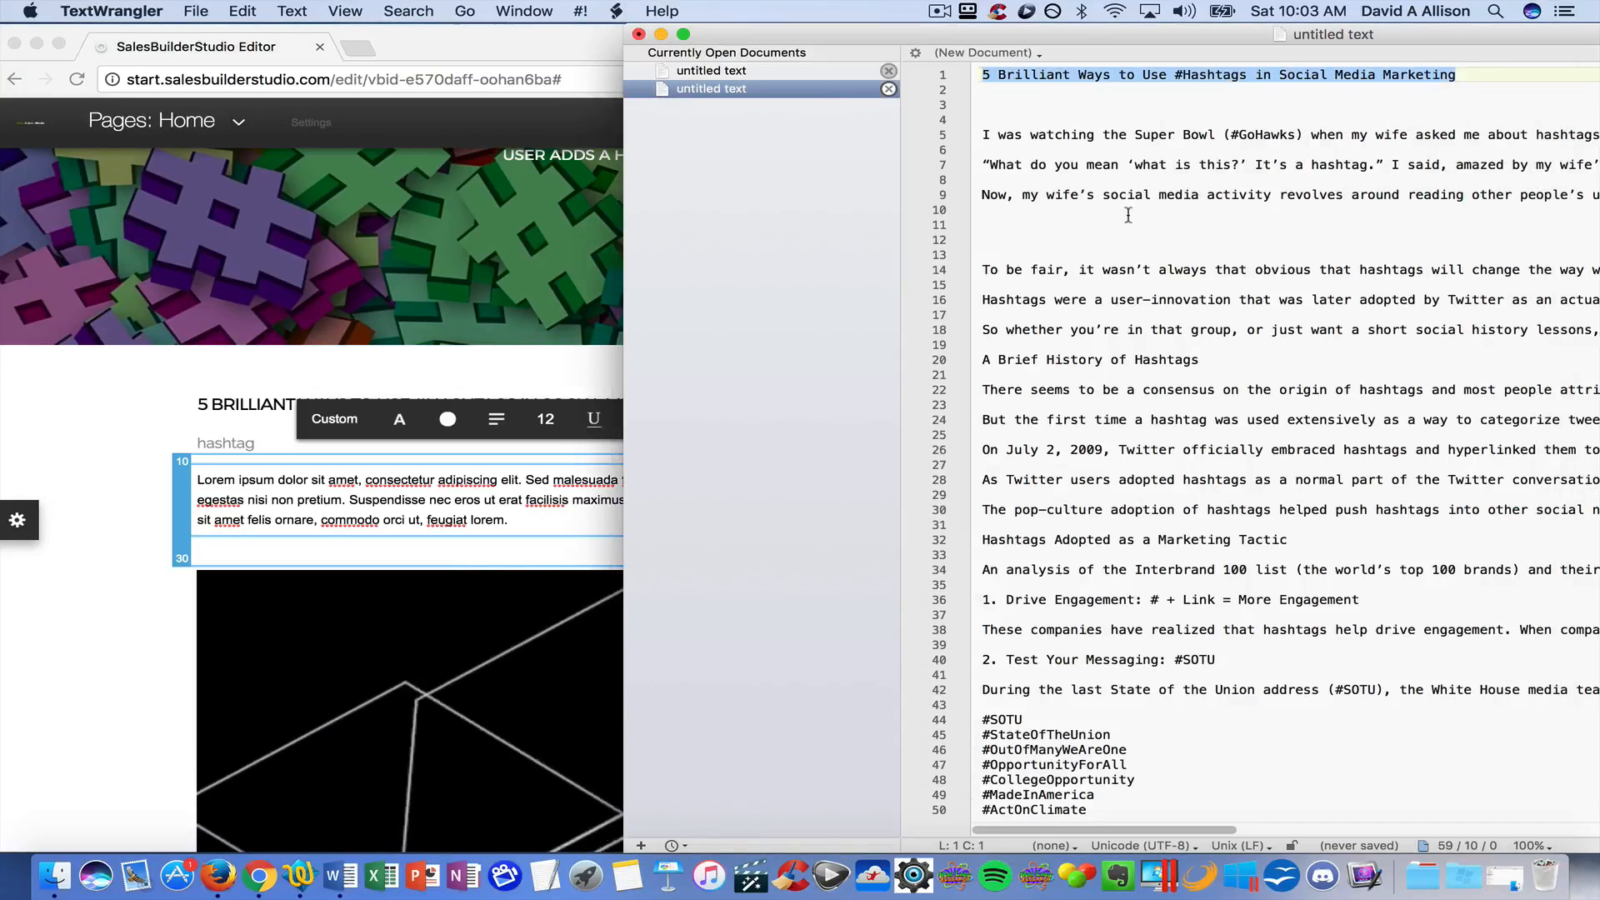
pyautogui.moveTo(1000, 207); pyautogui.dragTo(969, 136)
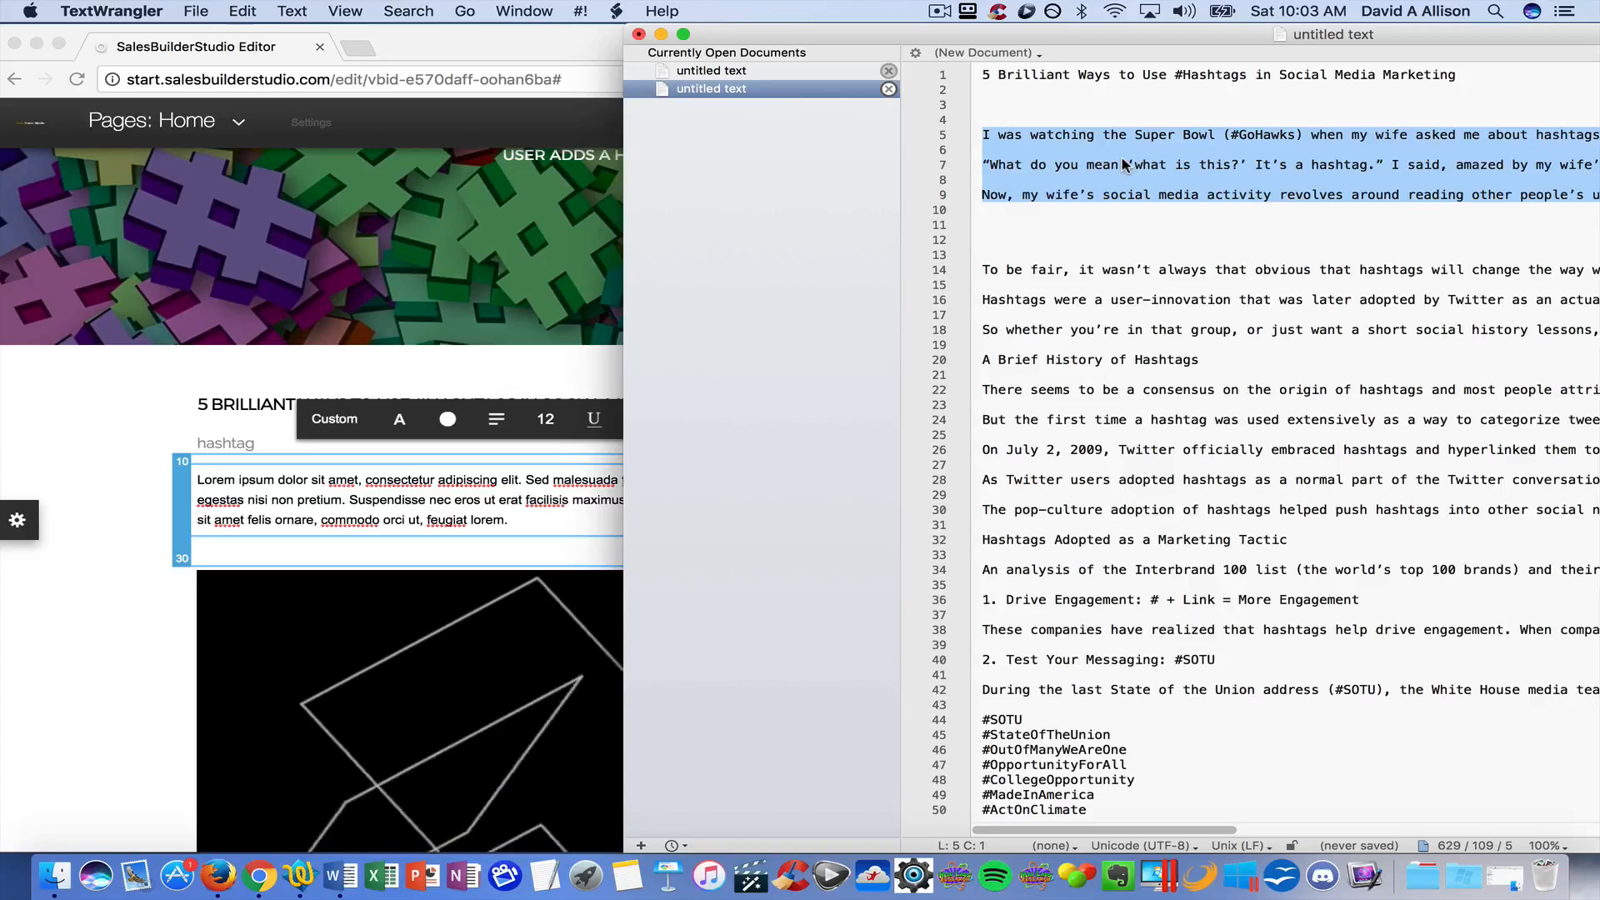
pyautogui.click(319, 477)
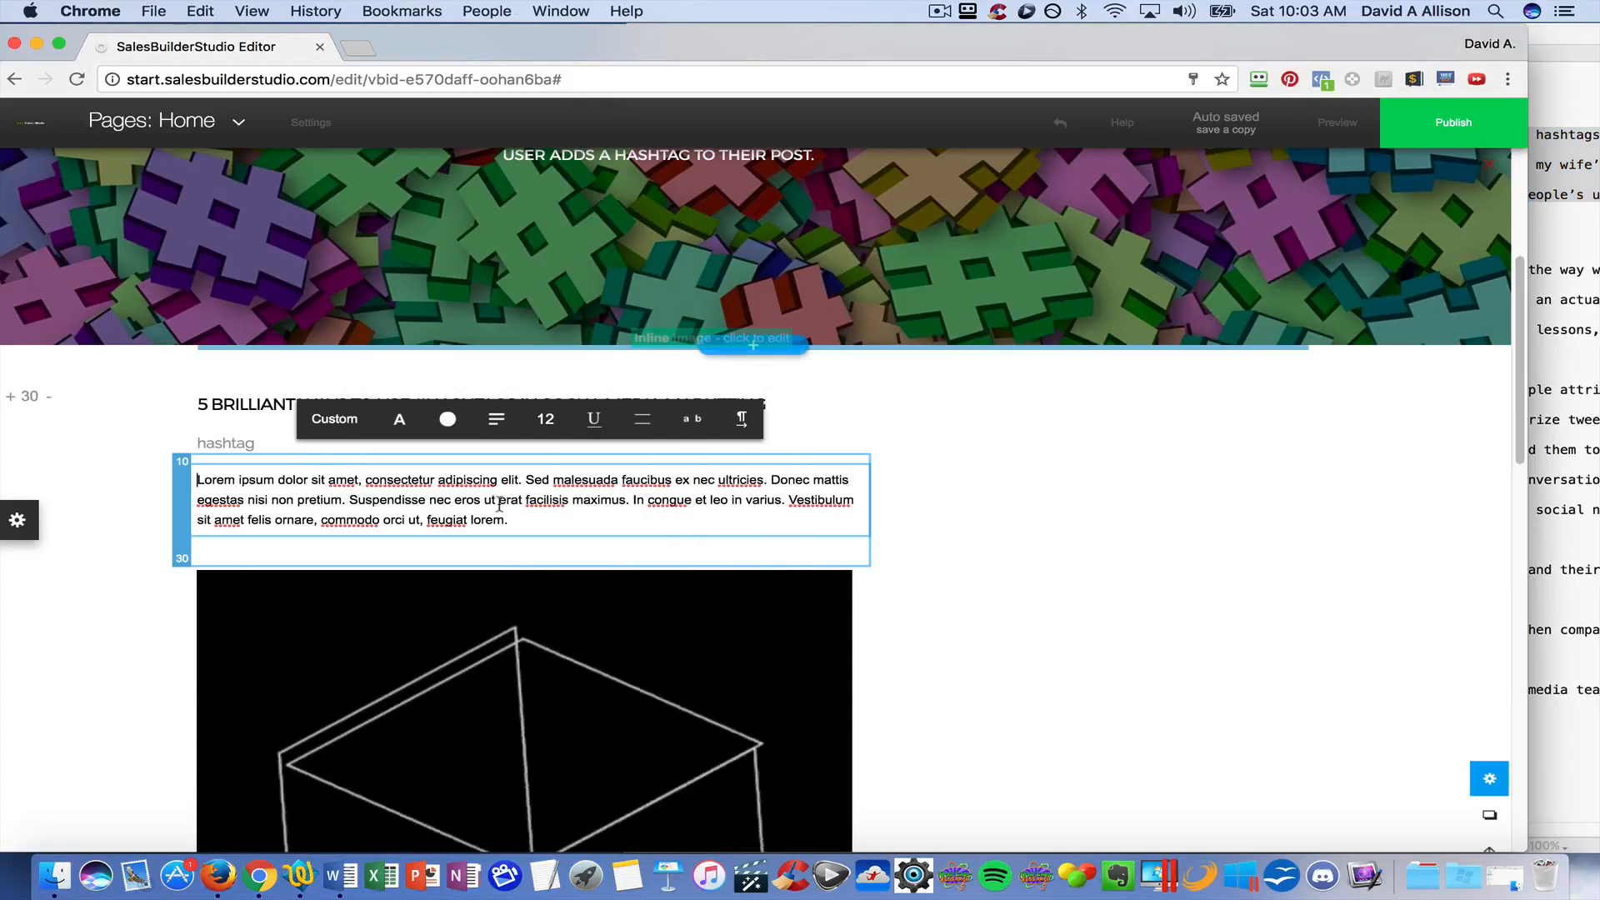
pyautogui.moveTo(510, 520); pyautogui.dragTo(199, 478)
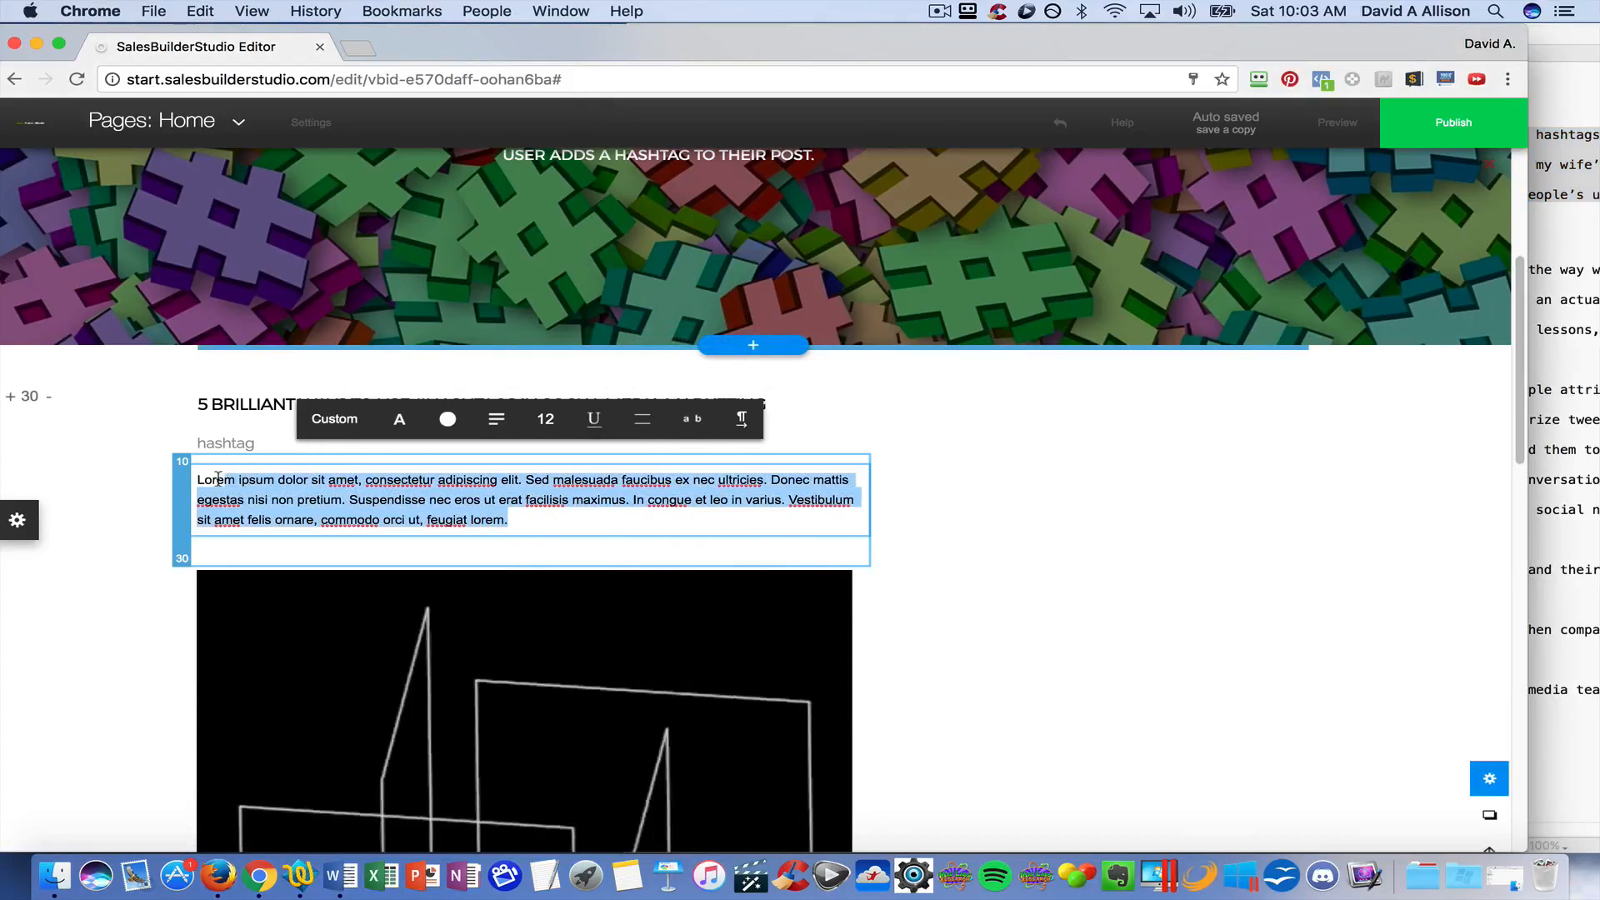
pyautogui.press('BackSpace')
pyautogui.write('I was watching the Super Bowl (#GoHawks) when my wife asked me about hashtags. Granted, I was writing down every hashtag that came up on the screen for an analysis I did later that night, but her question surprised me. "What do you mean ‘what is this?’ It’s a hashtag." I said, amazed by my wife’s unfamiliarity with the topic (#DoYouLiveUderARock). "You use it to tag your tweets or other social media posts." Now, my wife’s social media activity revolves around reading other people’s updates on Facebook and Instagram, so I wasn’t mad or anything, just disappointed when she asked me "Why would you want to tag your posts?"')
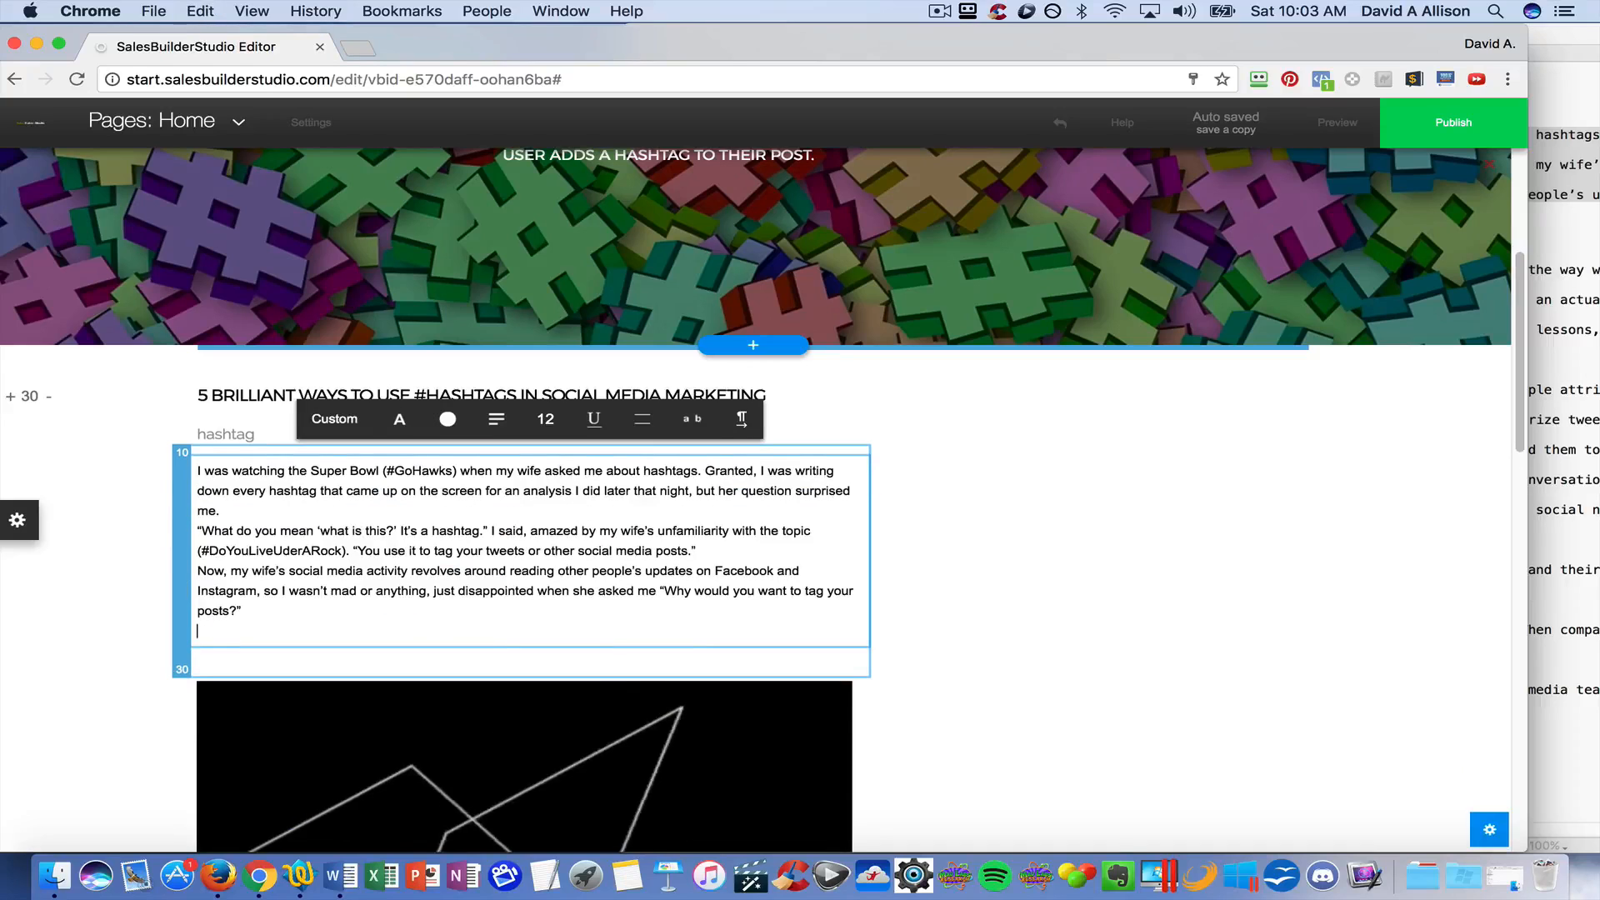
# Replace the article's placeholder image by uploading social-media-2036344_1280.png from the Downloads folder.
pyautogui.scroll(-4, 1033, 591)
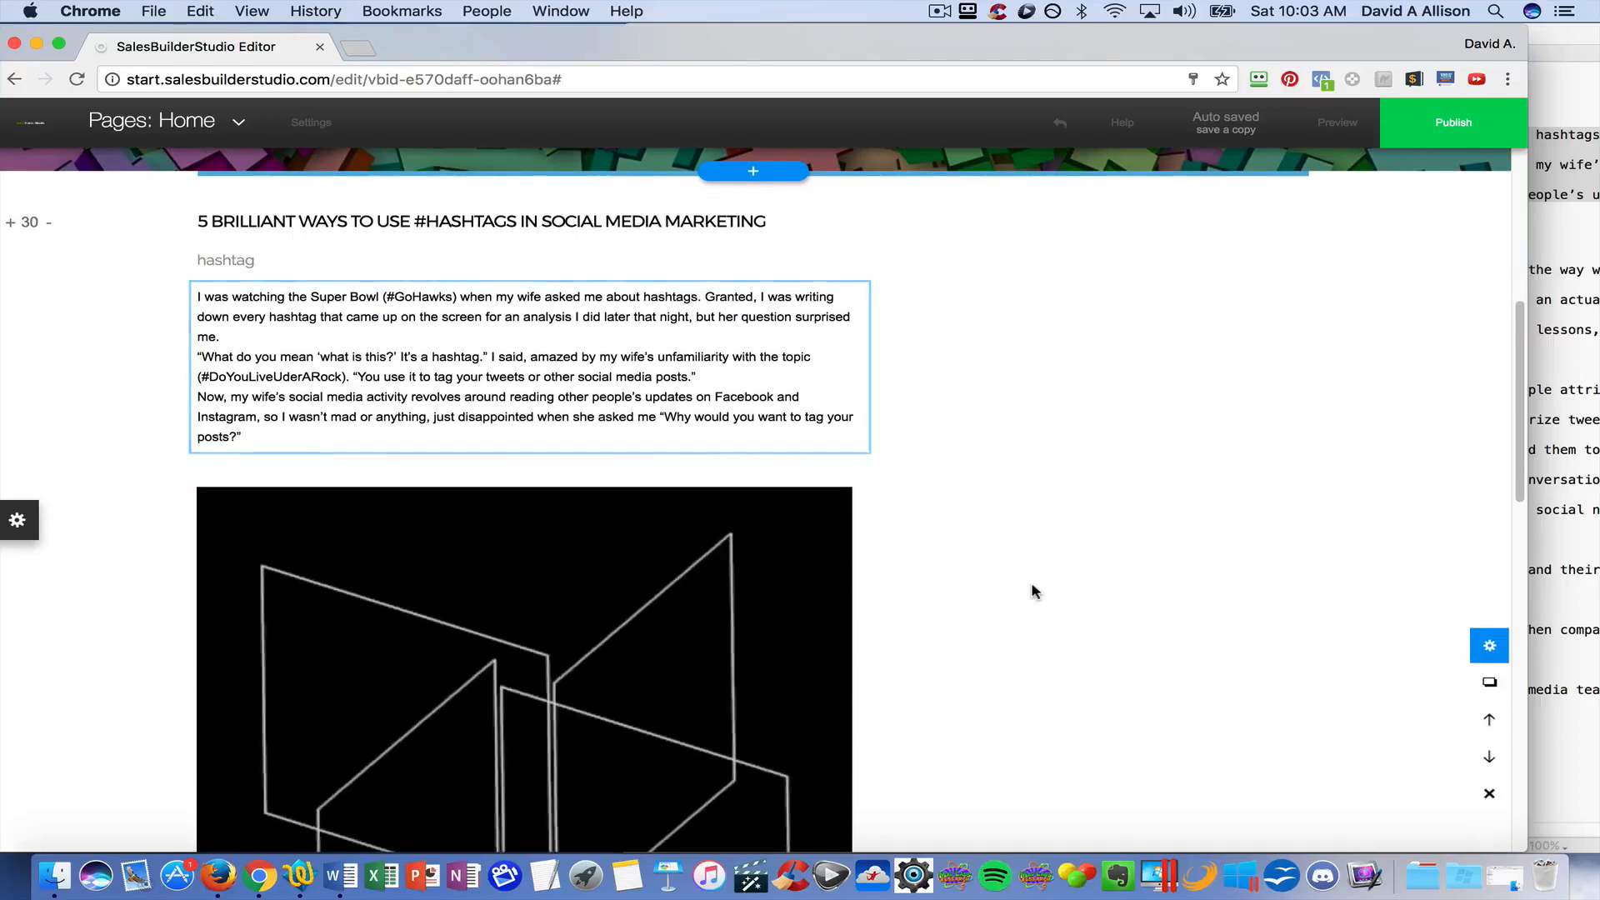
pyautogui.scroll(-6, 1033, 591)
pyautogui.click(603, 529)
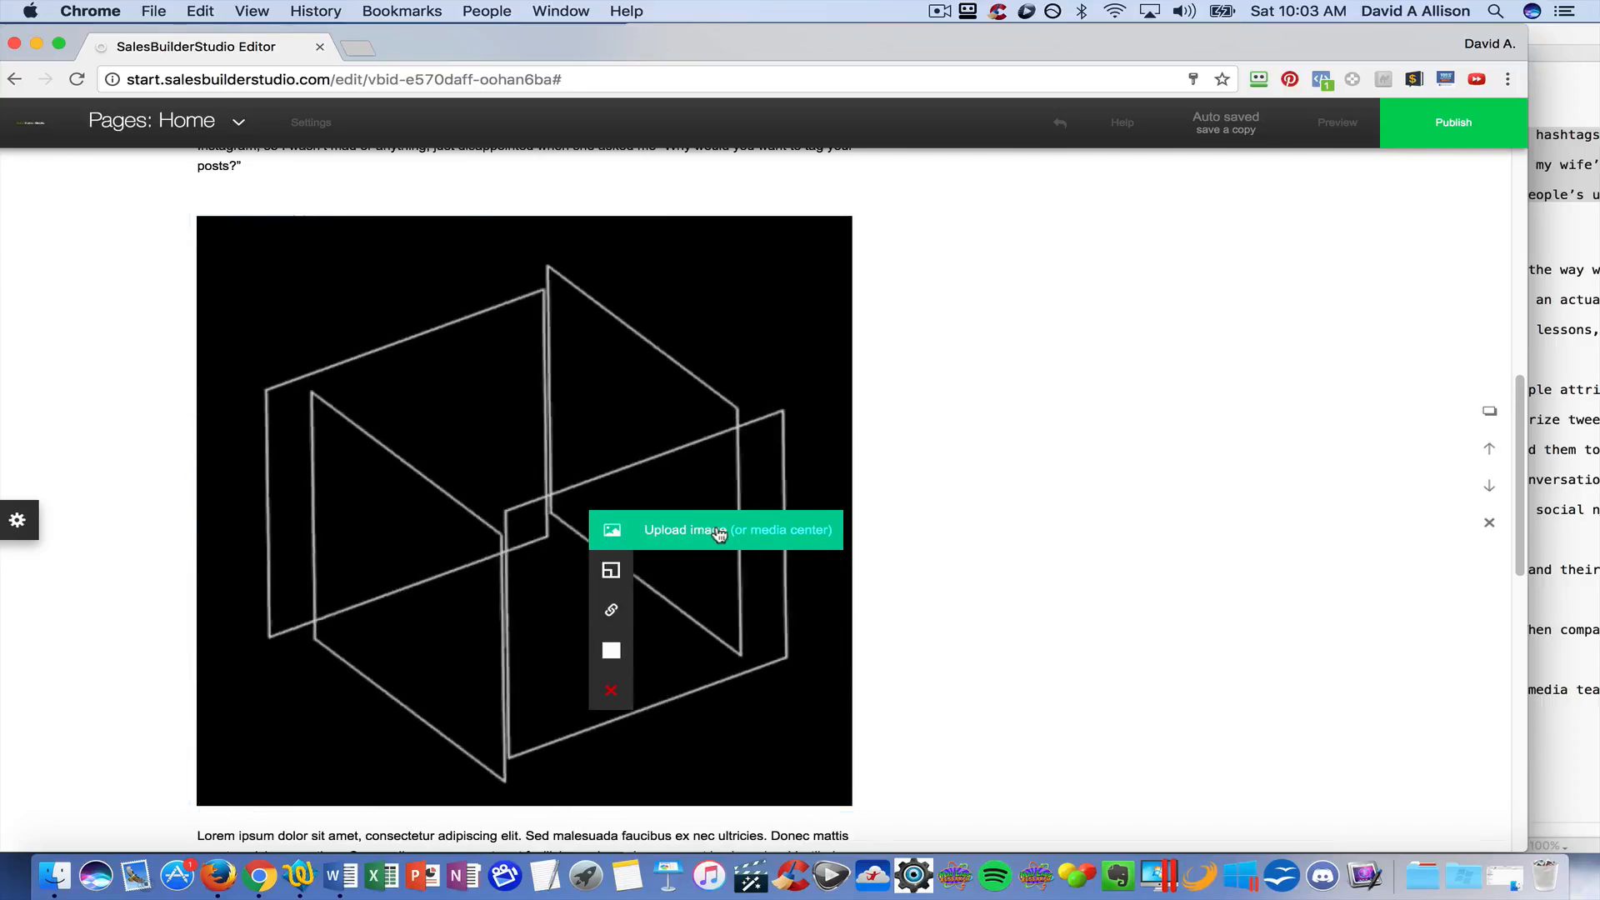
pyautogui.click(714, 534)
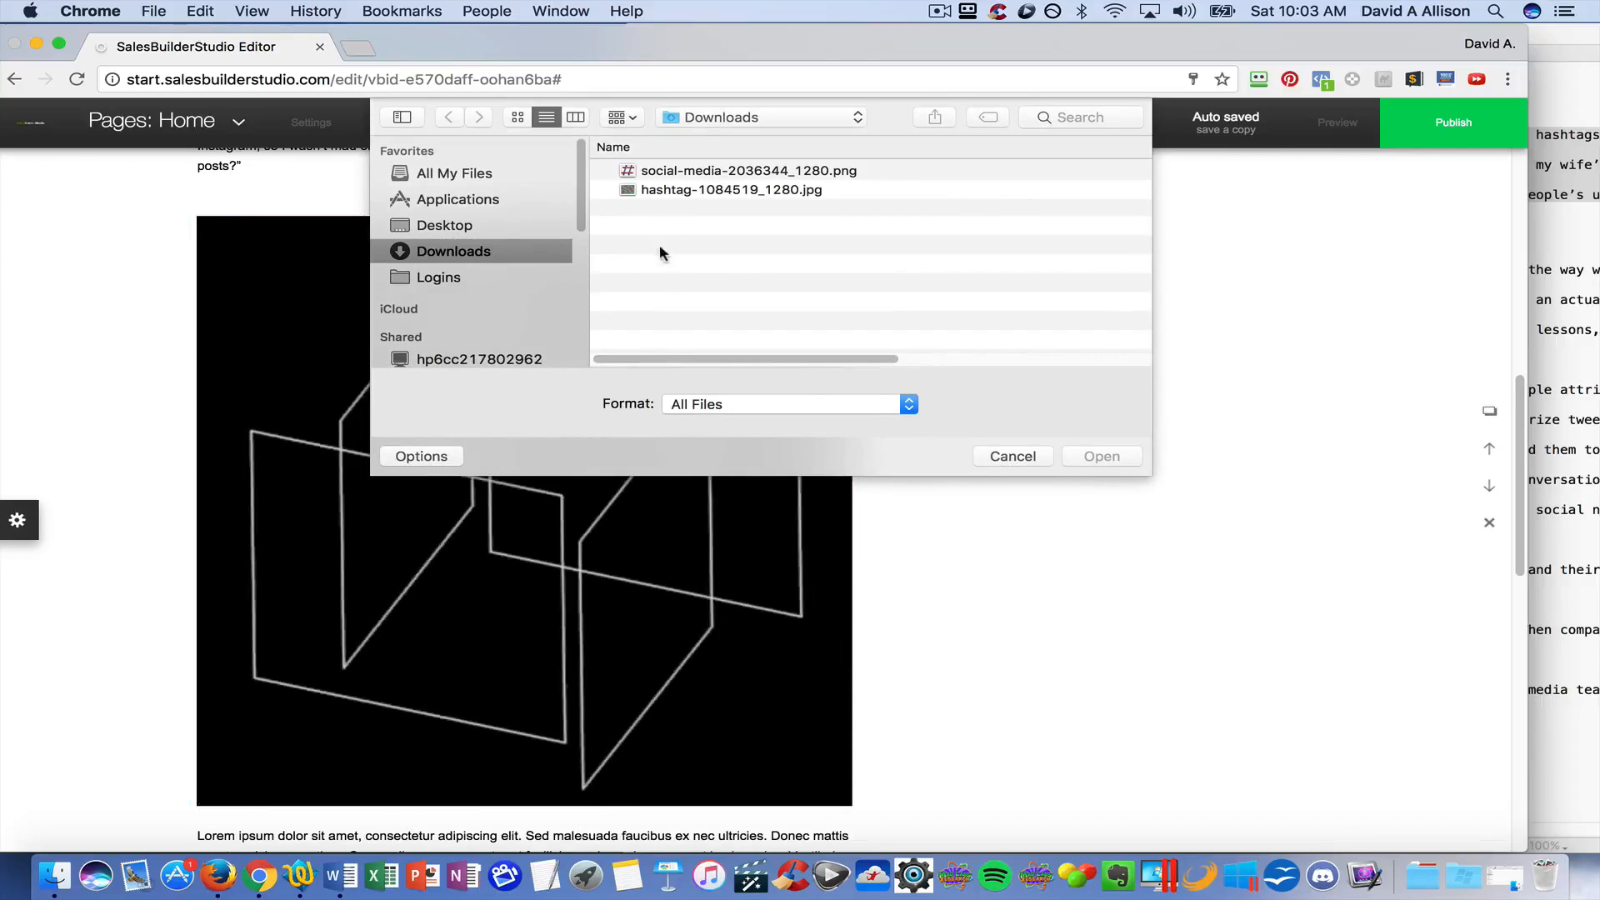
pyautogui.click(628, 172)
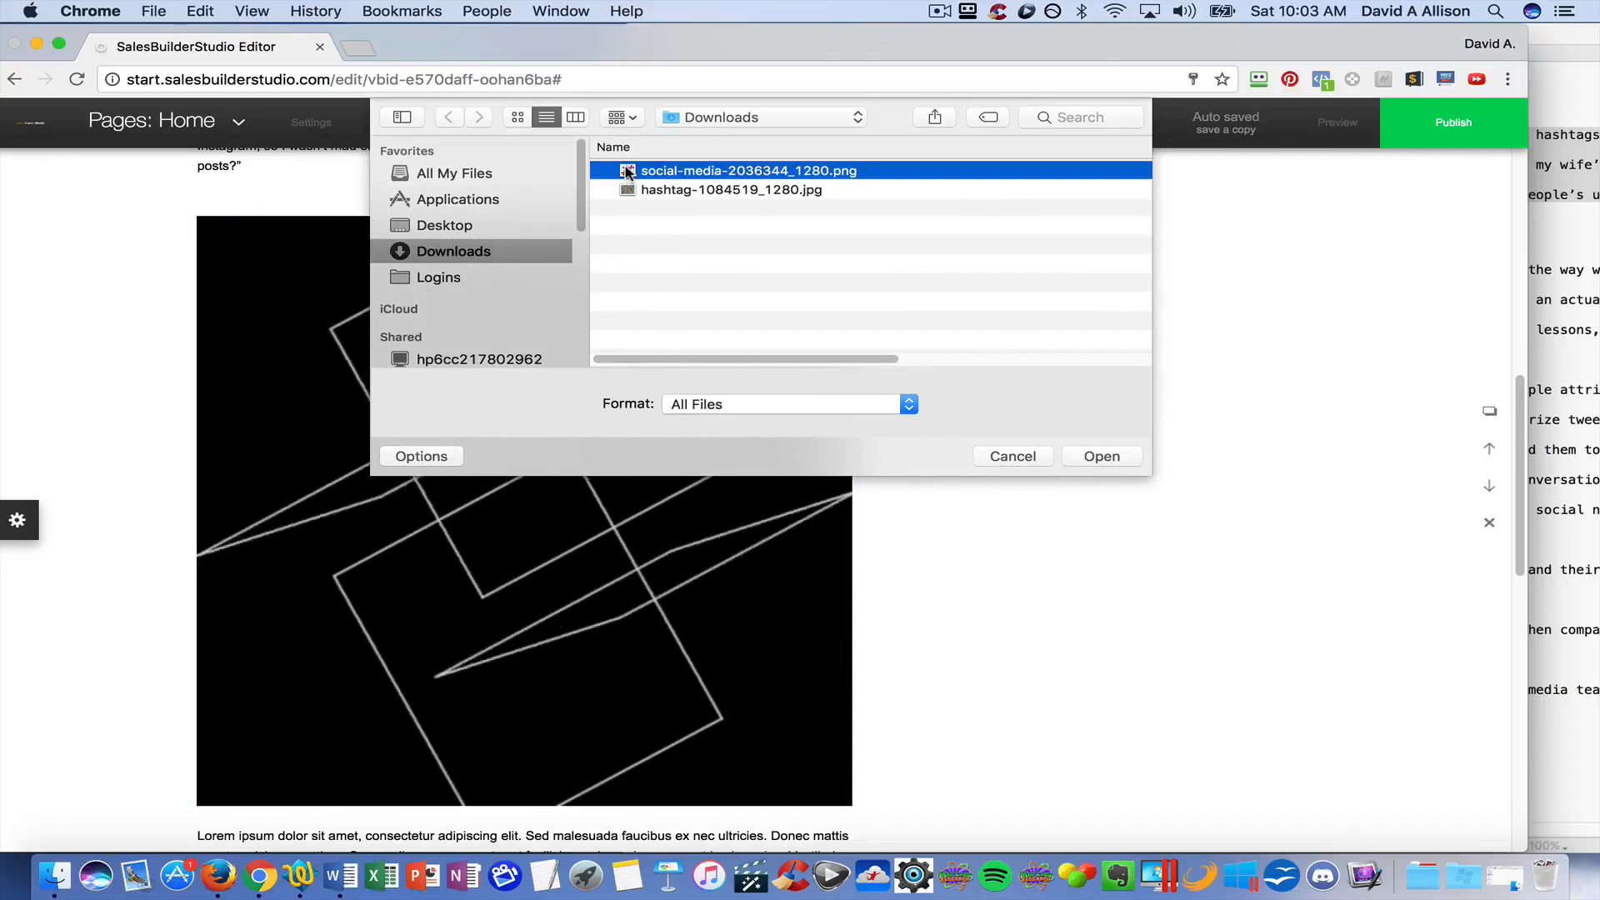
pyautogui.click(1093, 457)
# Copy the rest of the article in TextWrangler, from "To be fair, it wasn't always that obvious" through the closing question "Are you using hashtags?".
pyautogui.scroll(-5, 943, 435)
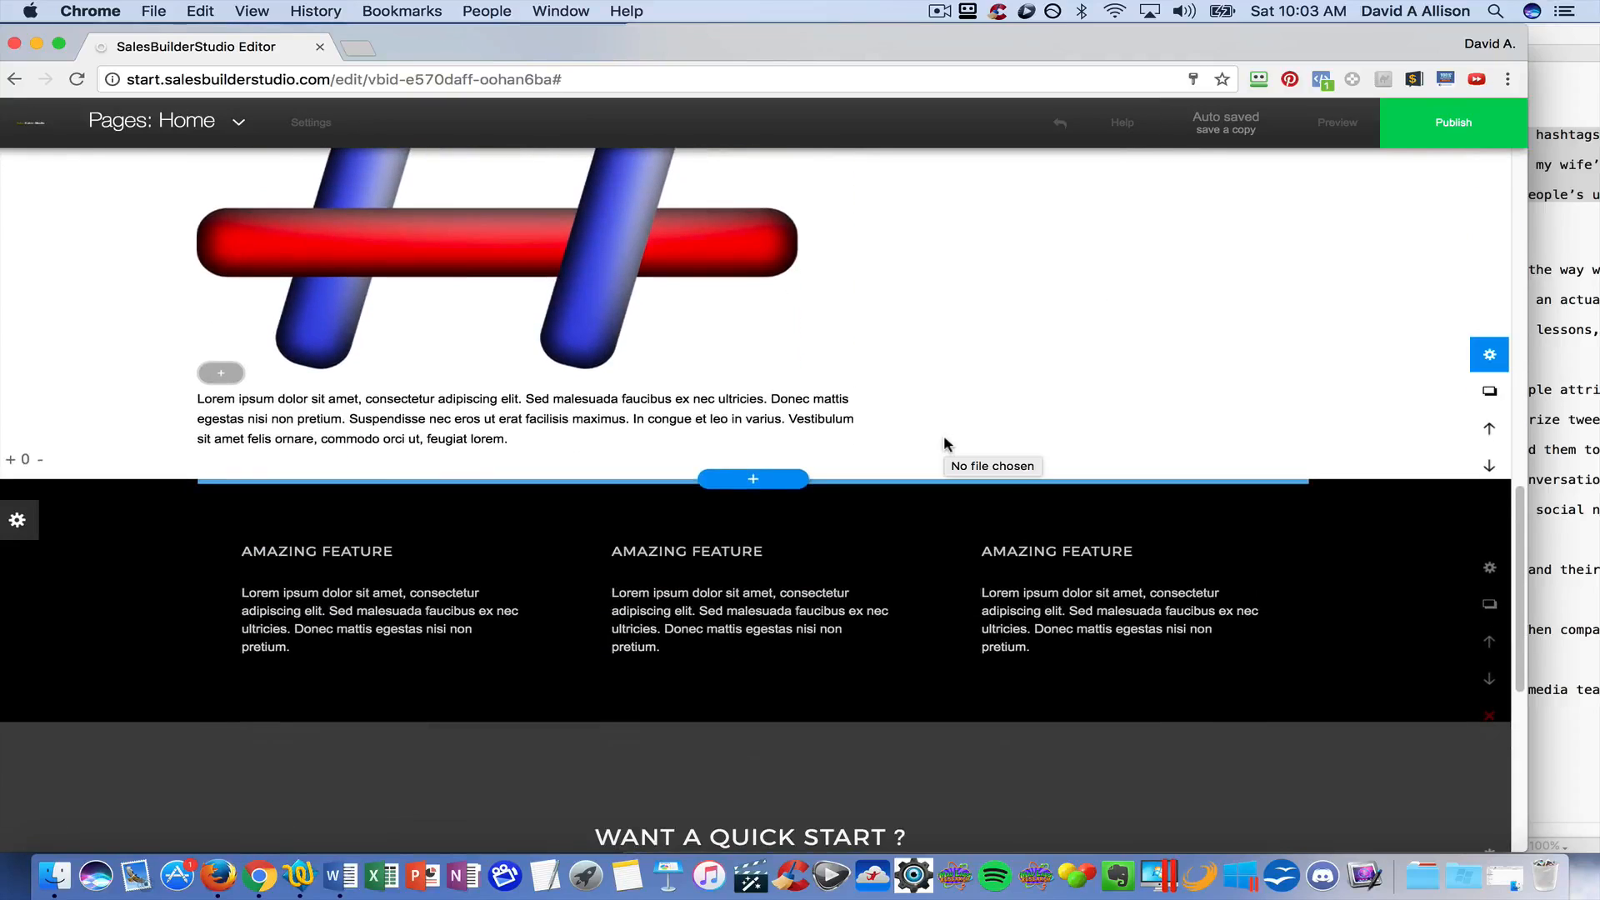
pyautogui.click(590, 467)
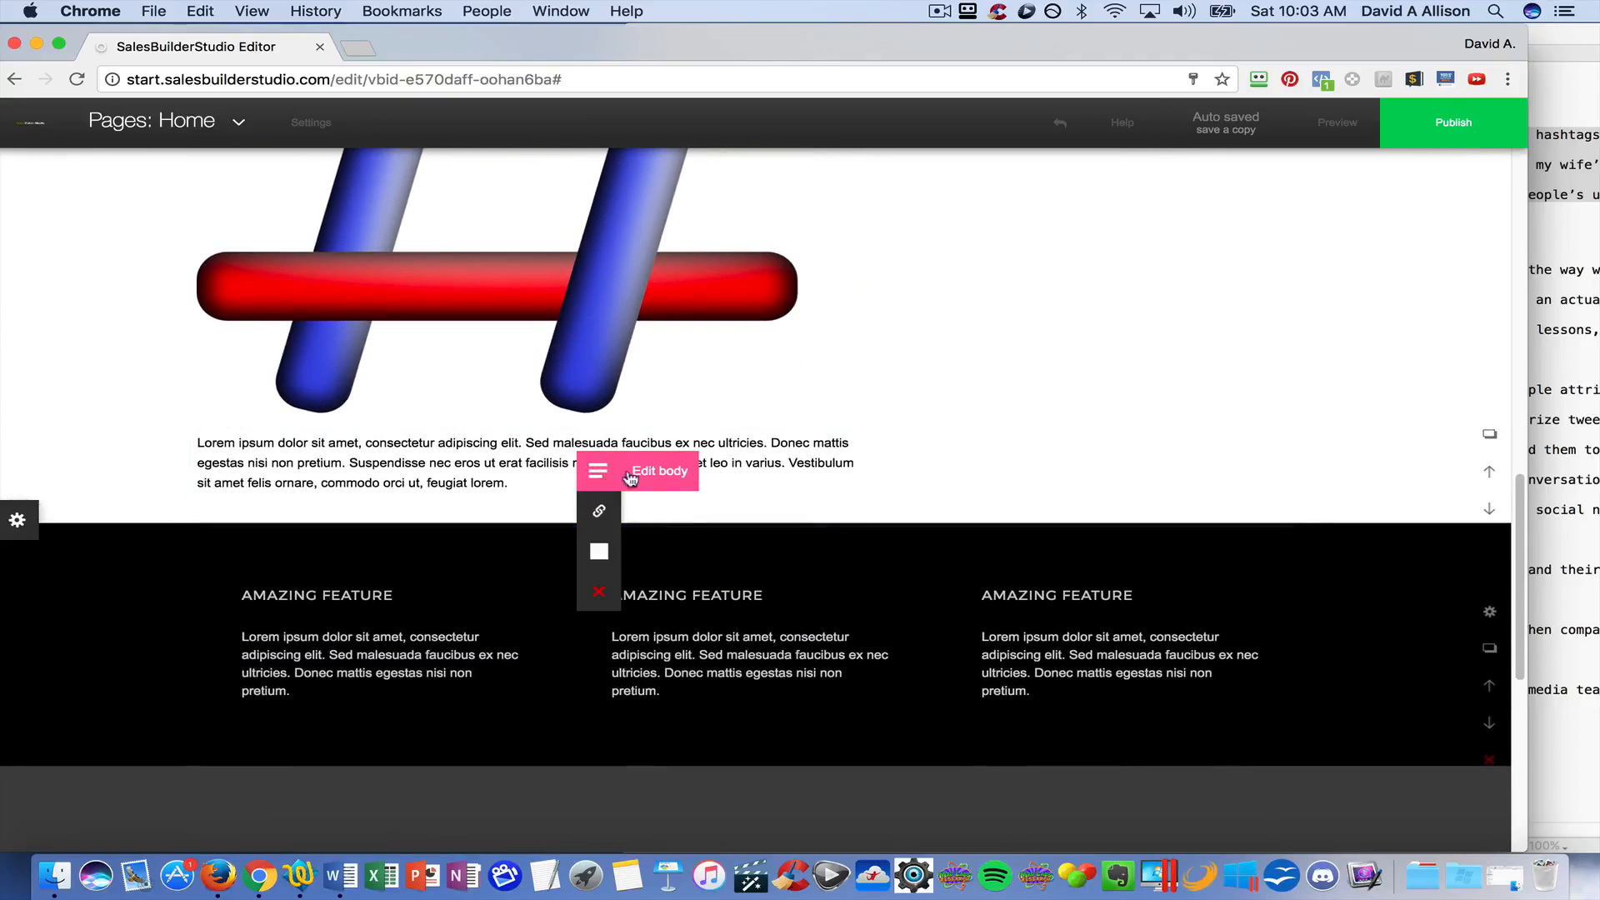
pyautogui.click(669, 471)
pyautogui.click(1534, 309)
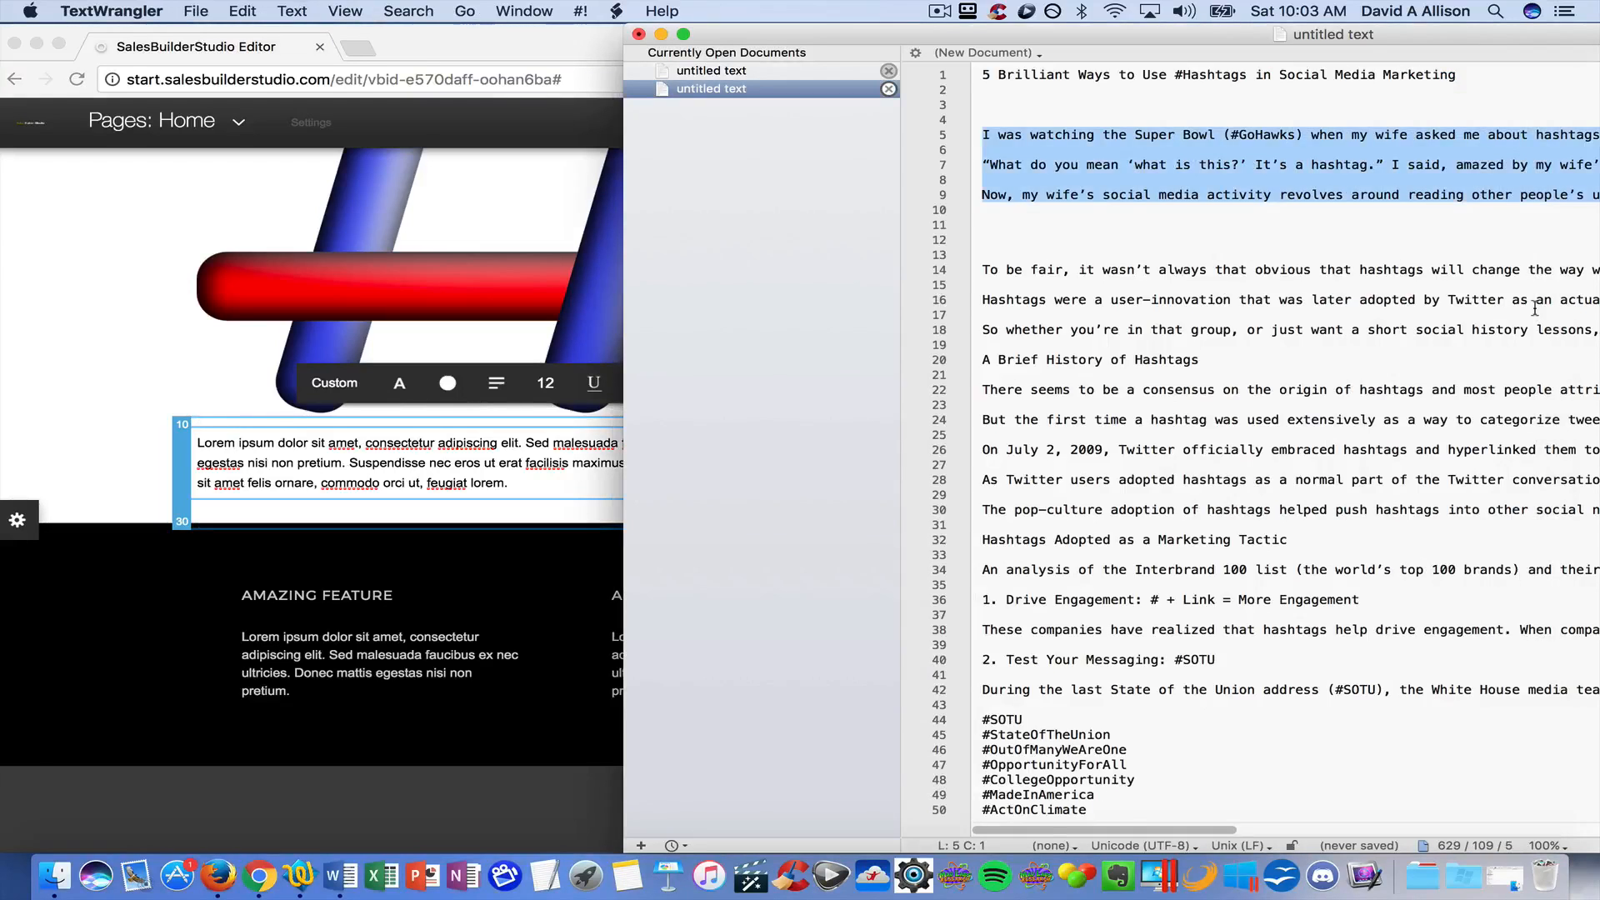
pyautogui.scroll(-10, 1534, 308)
pyautogui.scroll(-6, 1534, 309)
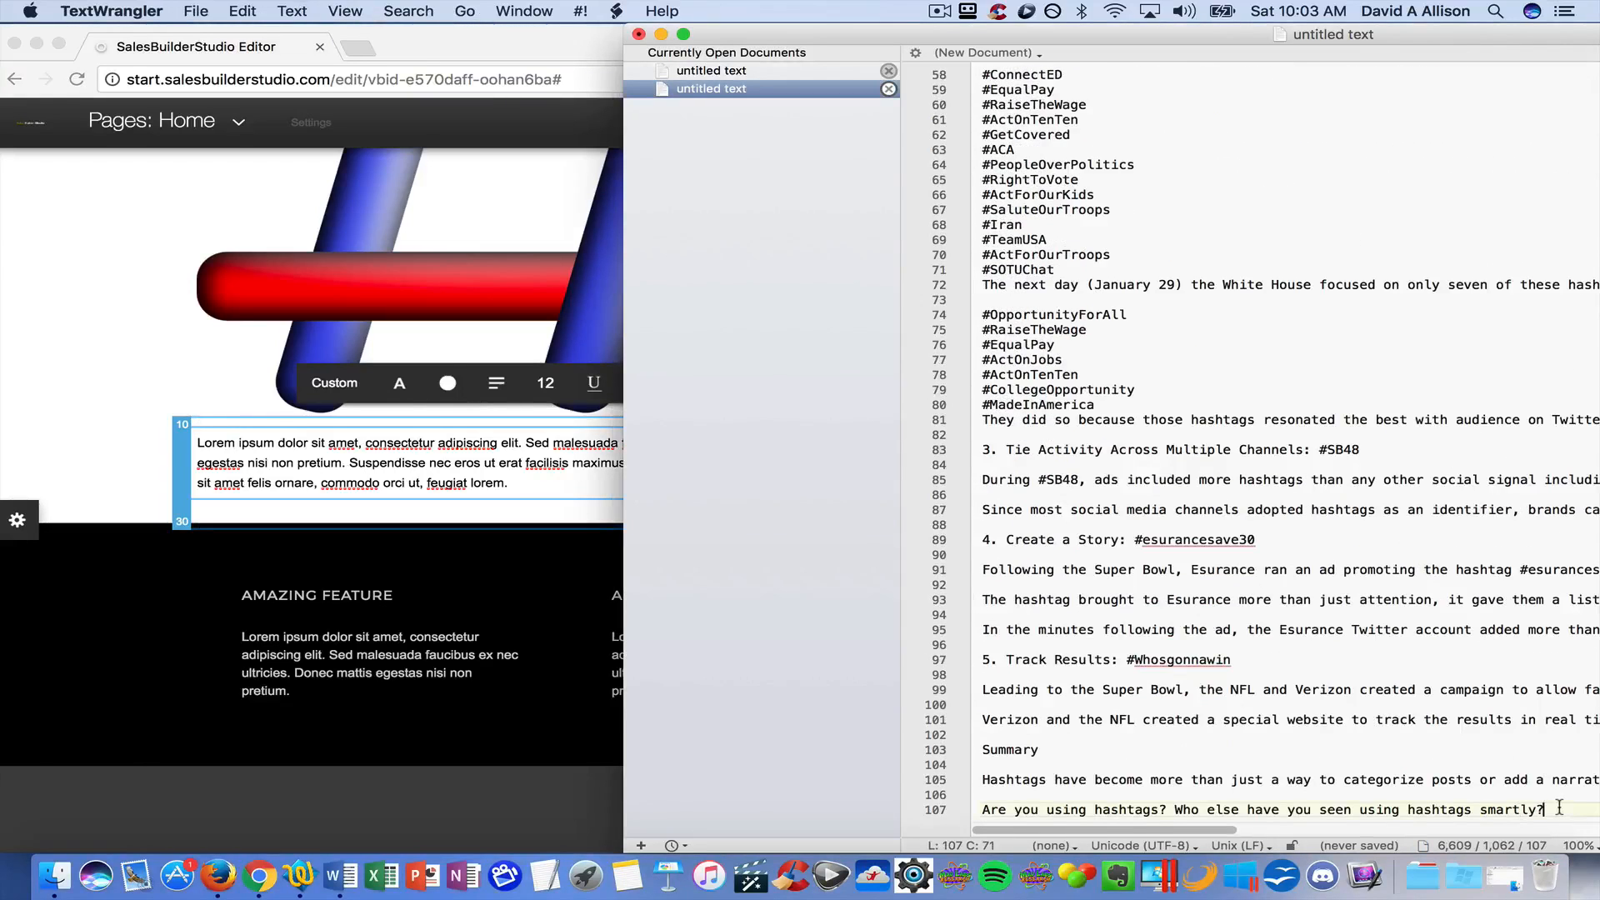
pyautogui.moveTo(1564, 802); pyautogui.dragTo(1125, 289)
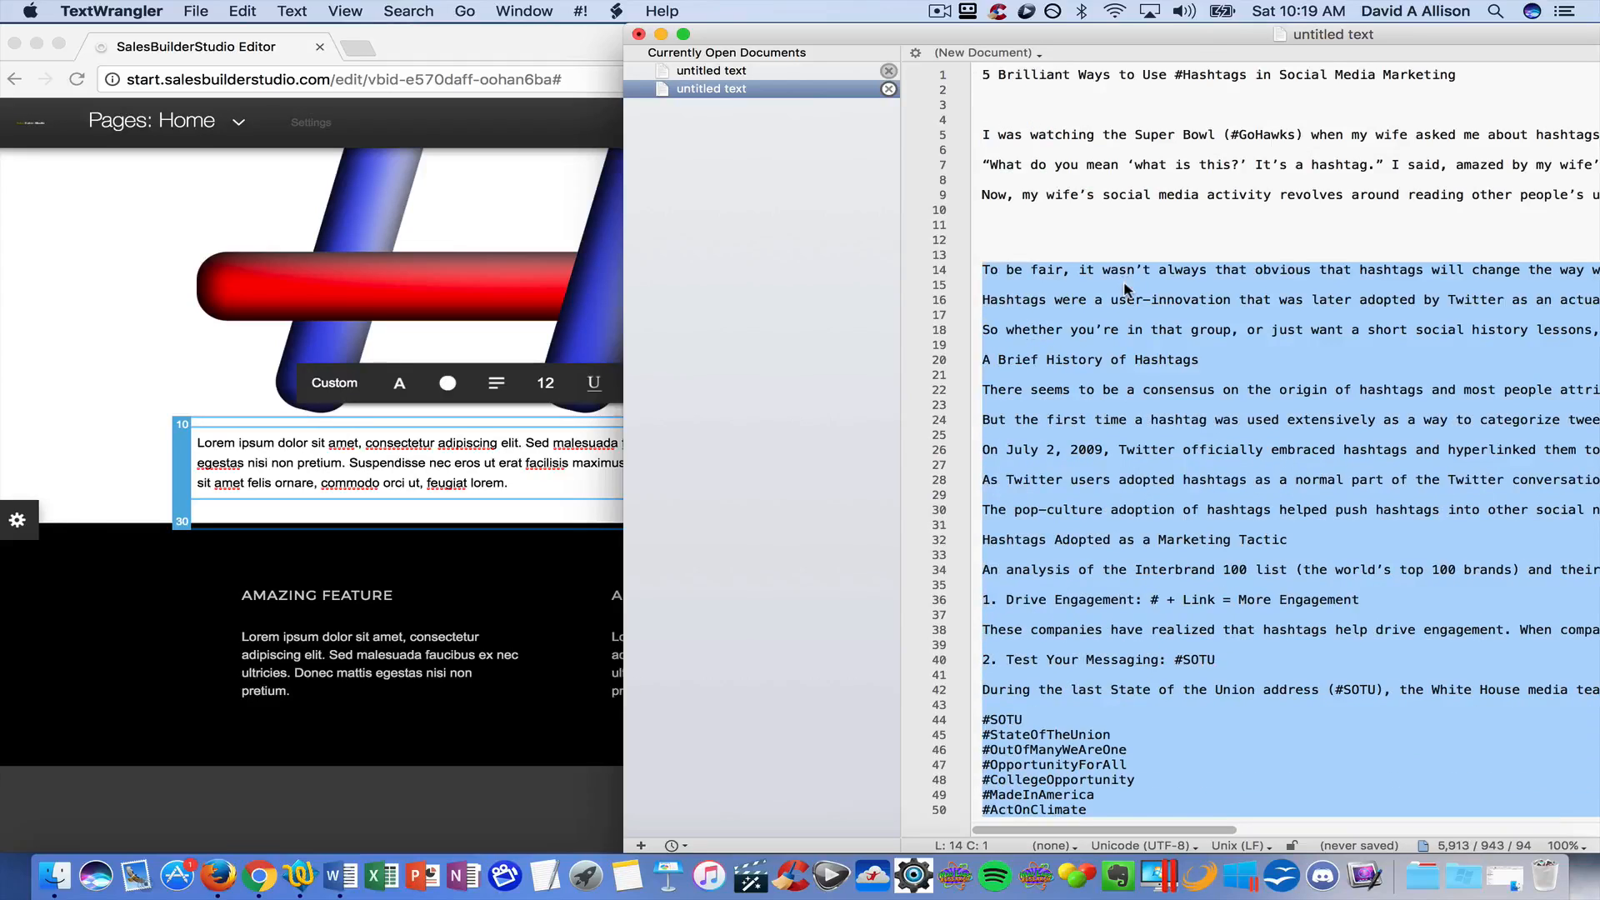
pyautogui.rightClick(1193, 345)
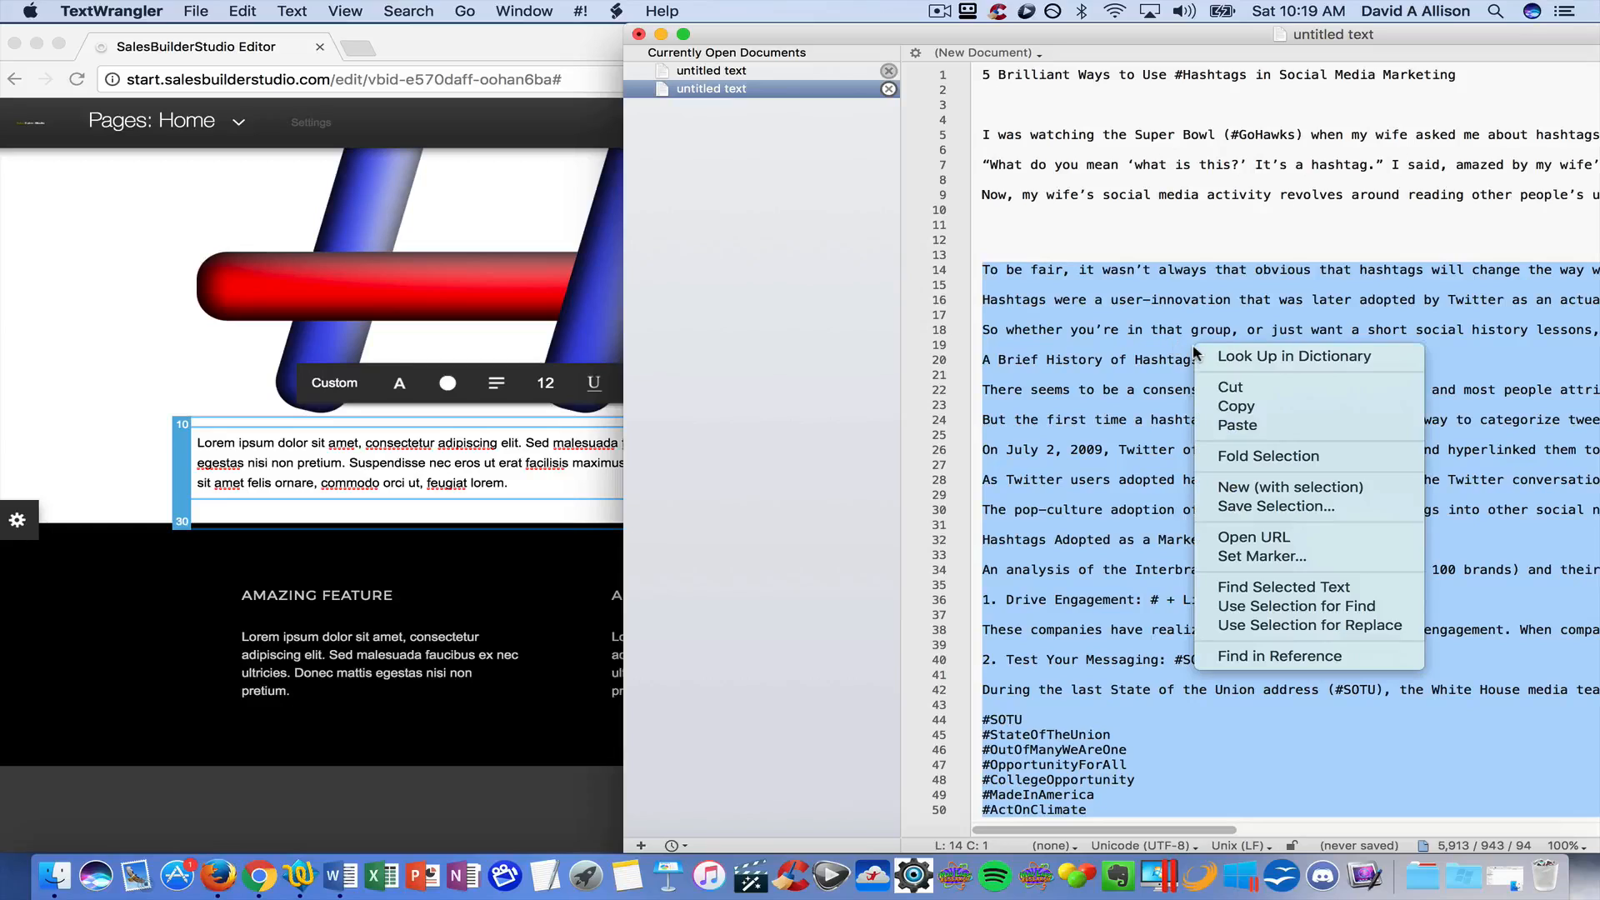
pyautogui.click(1237, 407)
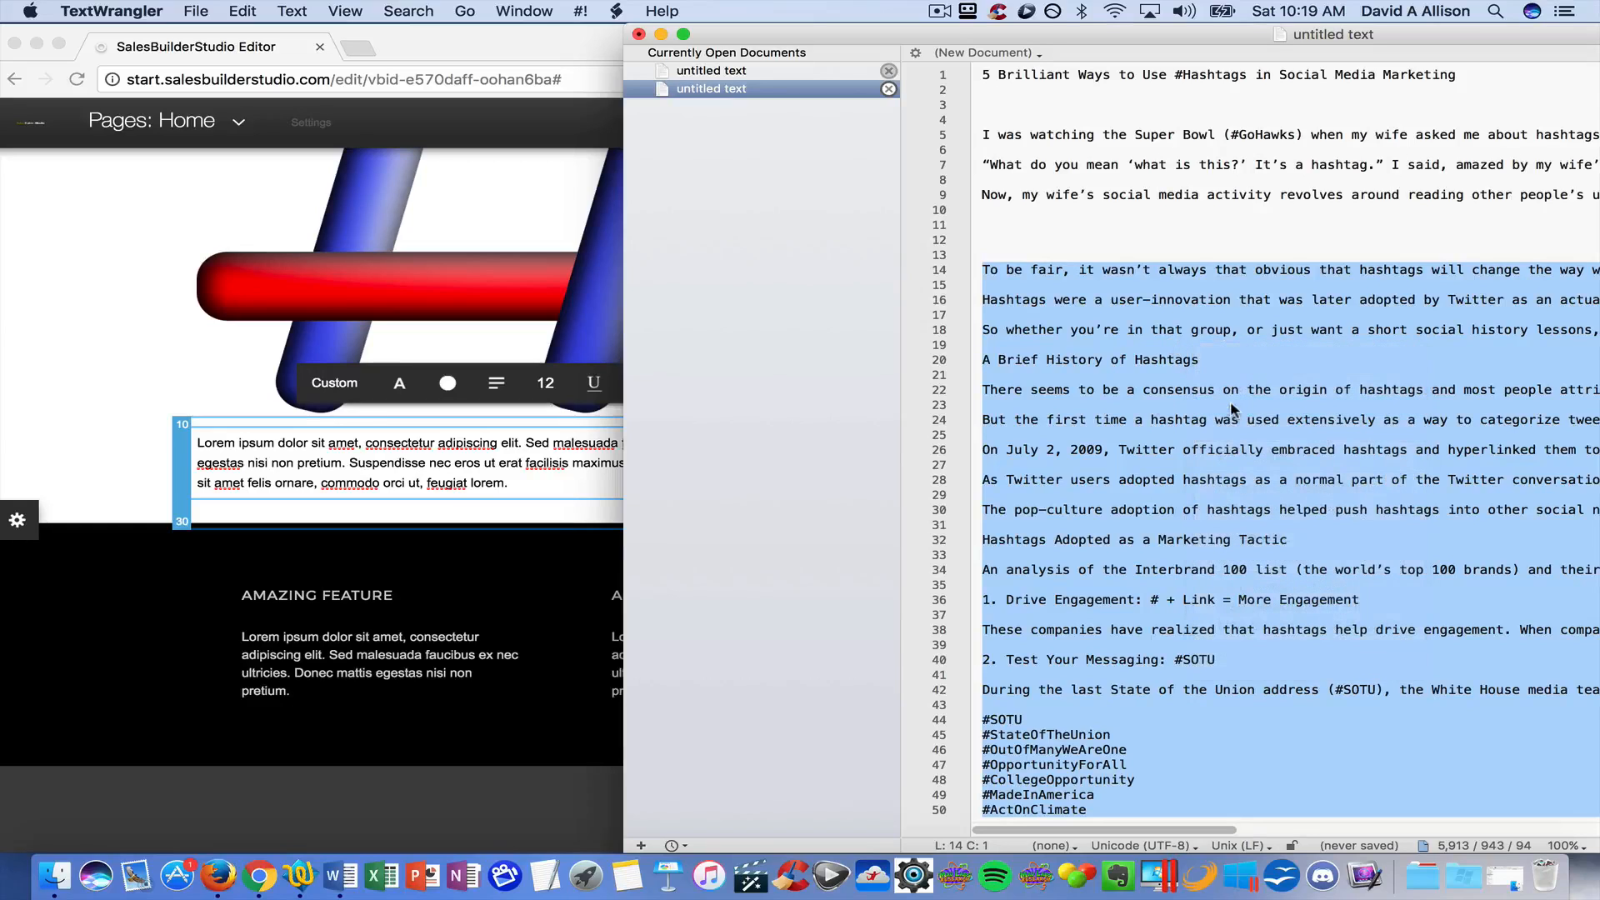
# Replace the placeholder paragraph below the article image with the copied TextWrangler text.
pyautogui.click(356, 489)
pyautogui.moveTo(511, 481); pyautogui.dragTo(198, 437)
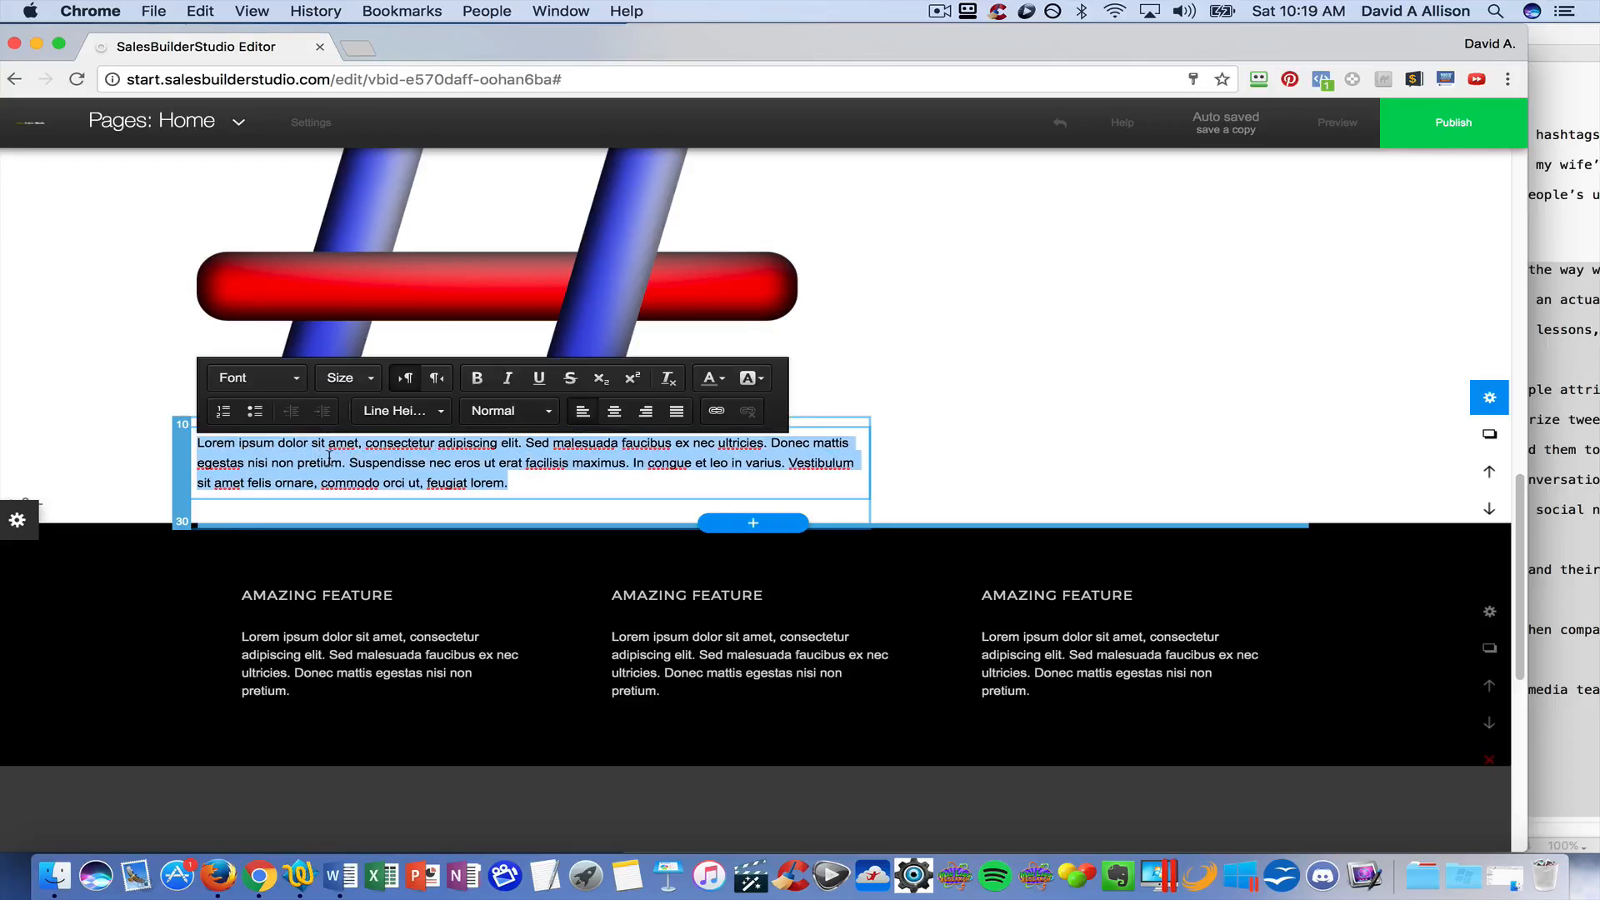
pyautogui.press('BackSpace')
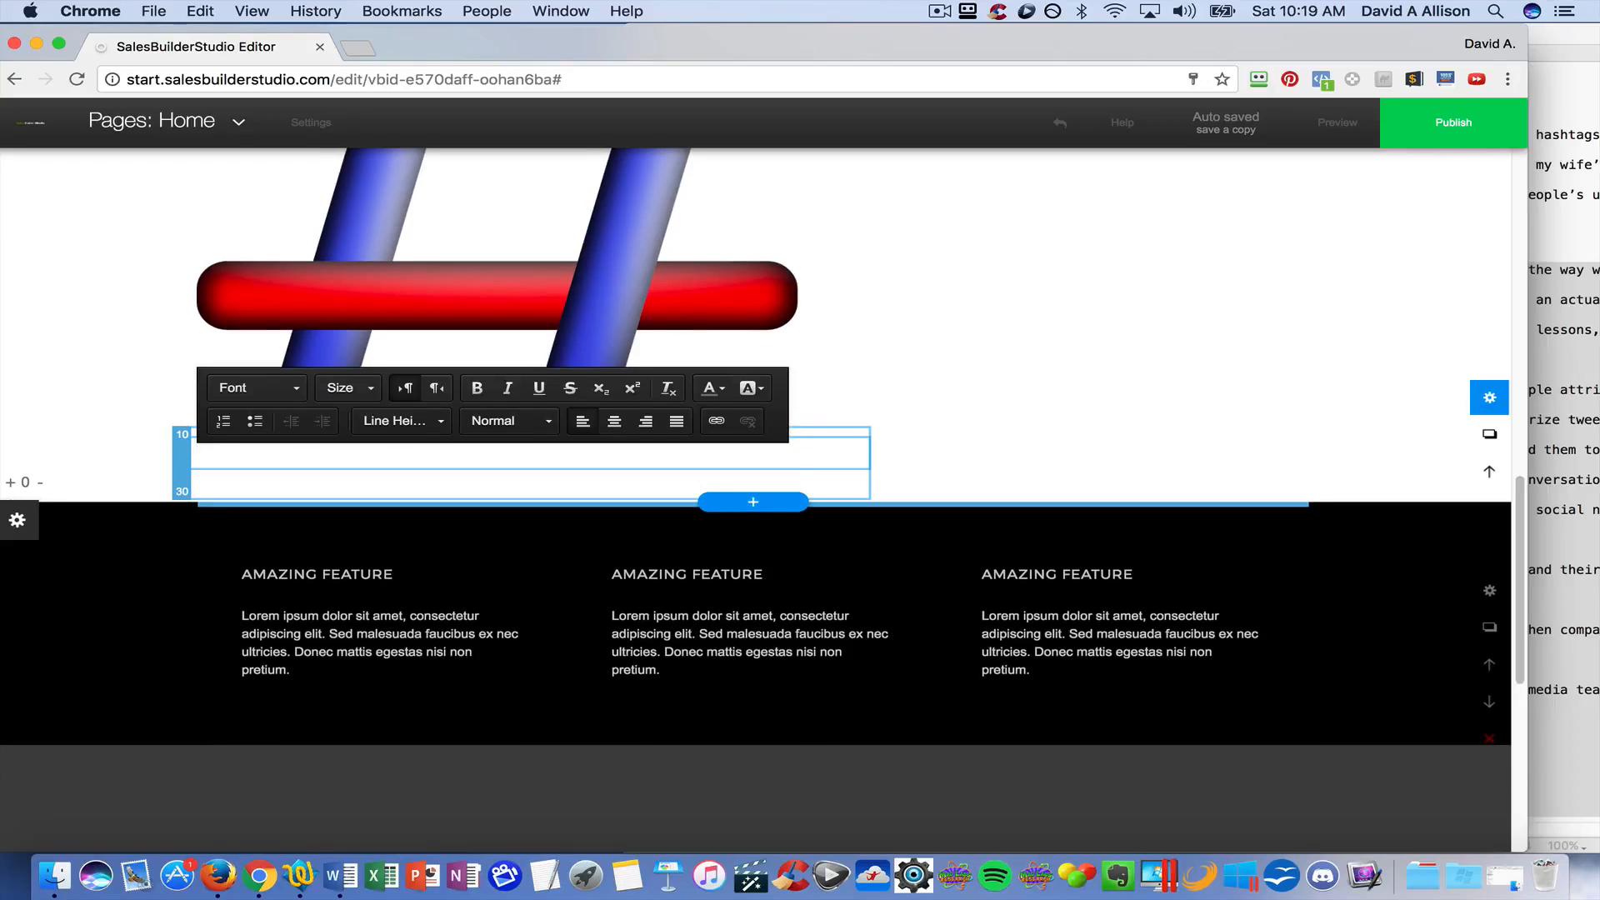
pyautogui.press('super+v')
pyautogui.scroll(2, 337, 461)
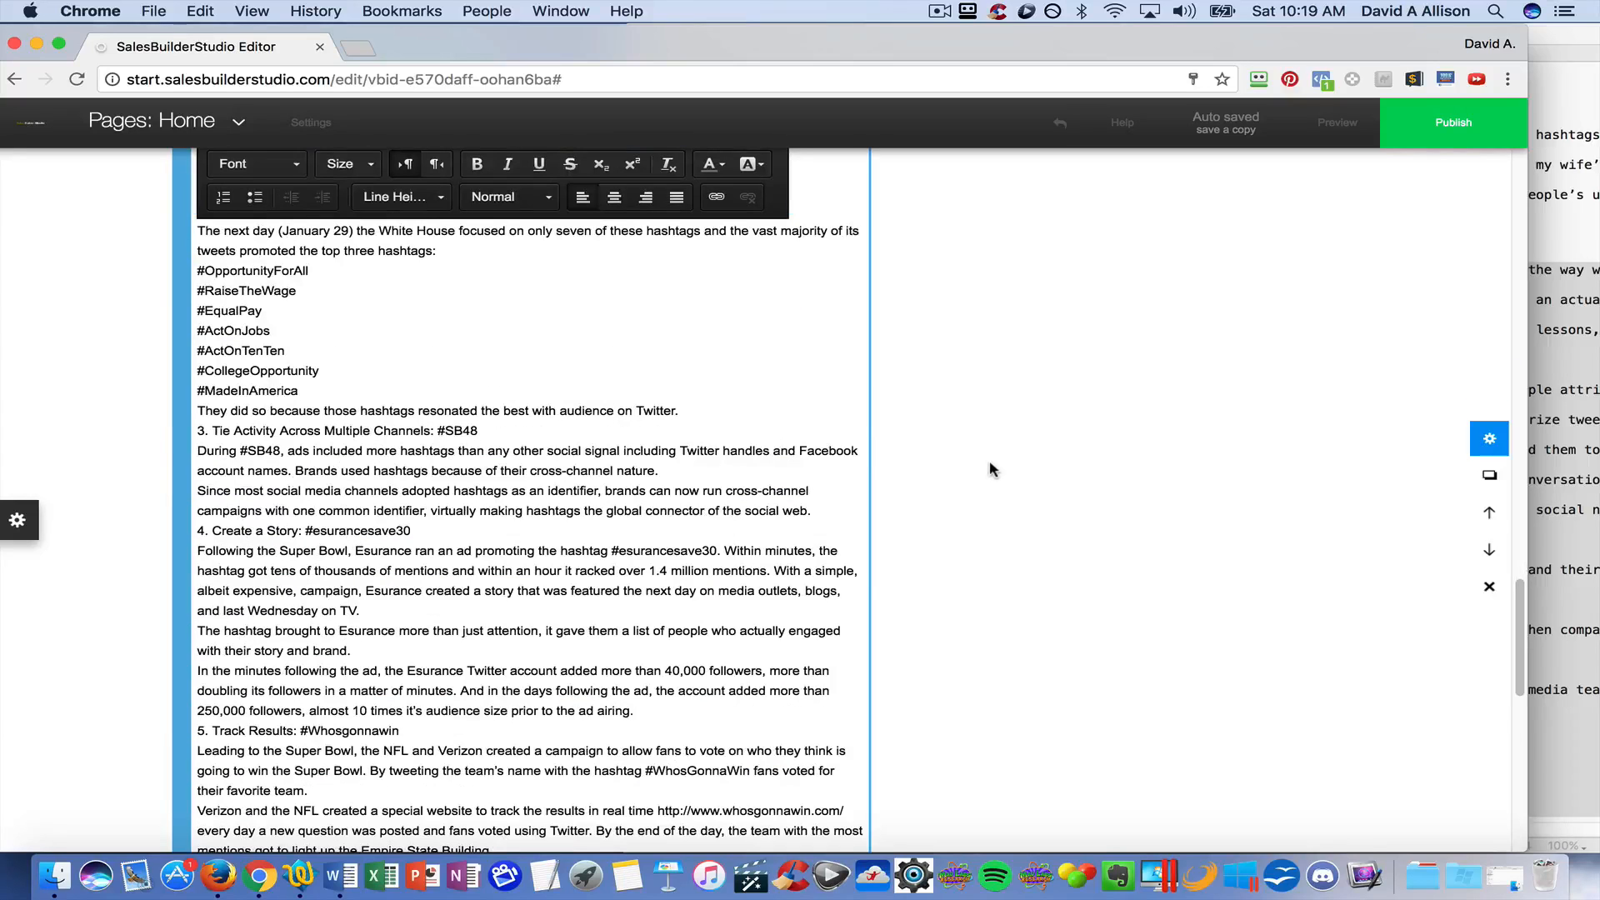
pyautogui.click(1042, 447)
# Publish the page to the live site and open it through its free site URL.
pyautogui.click(1454, 123)
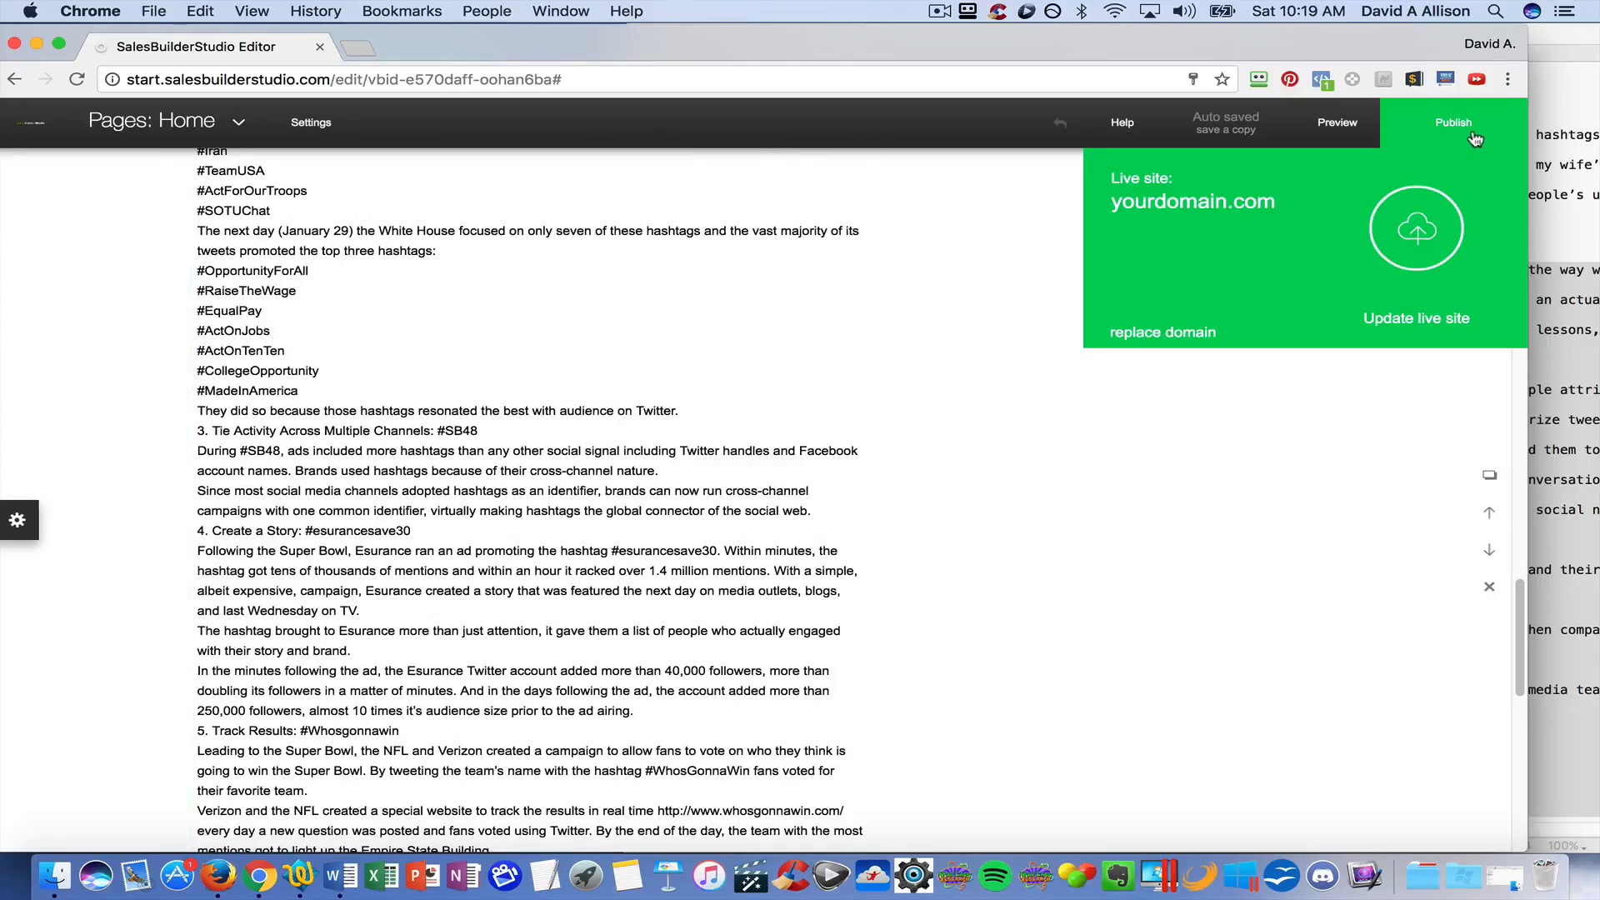
pyautogui.click(1425, 221)
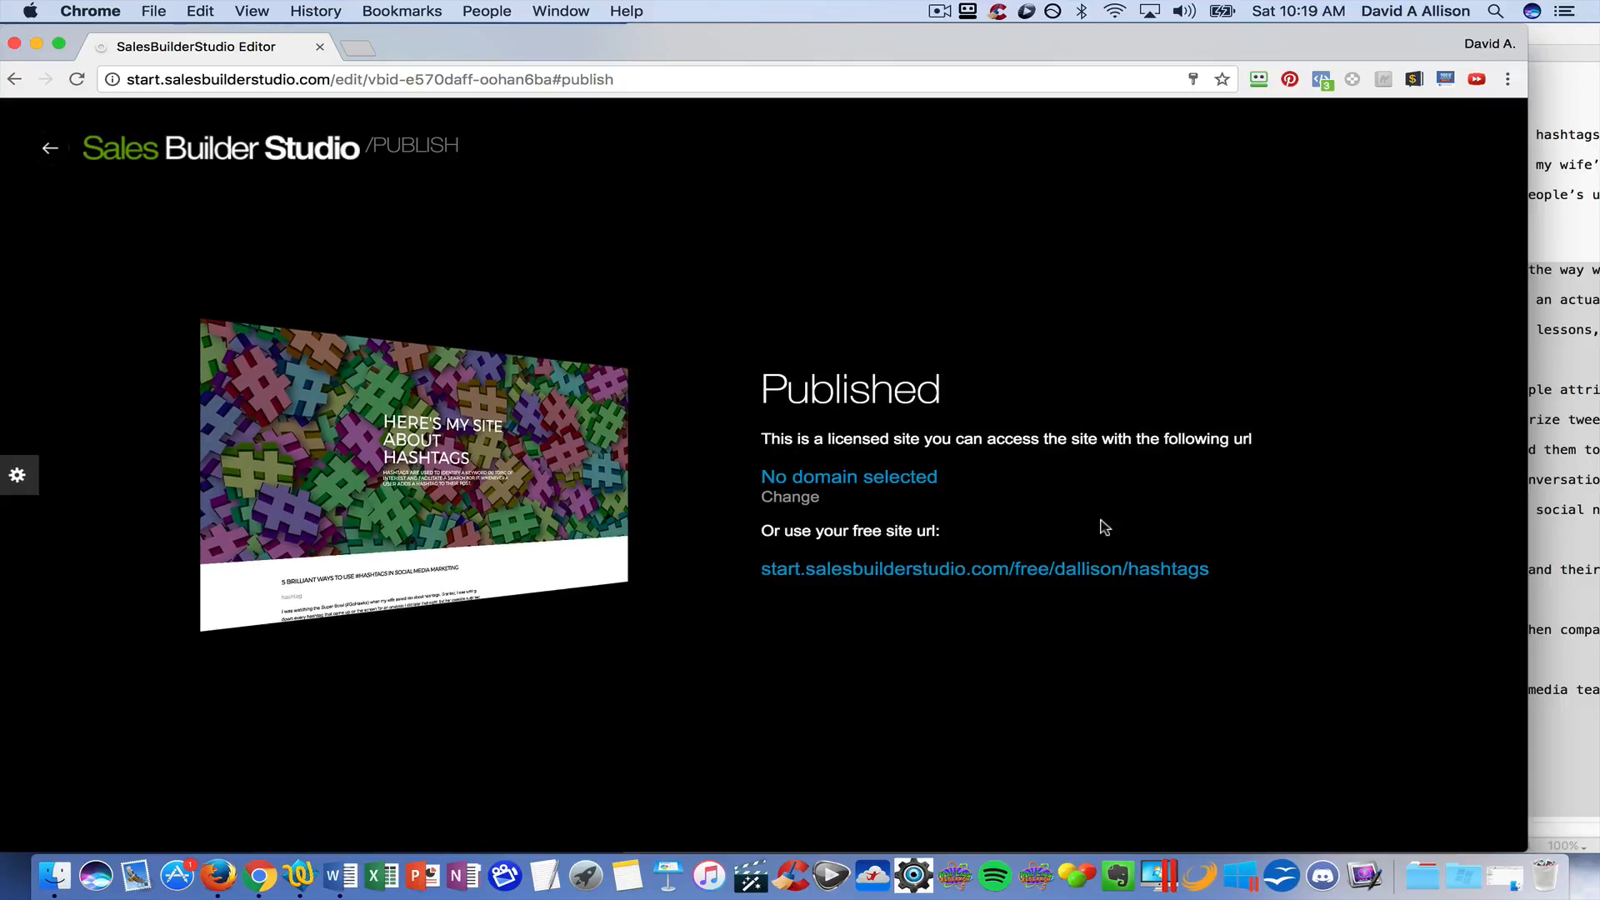
pyautogui.click(1041, 575)
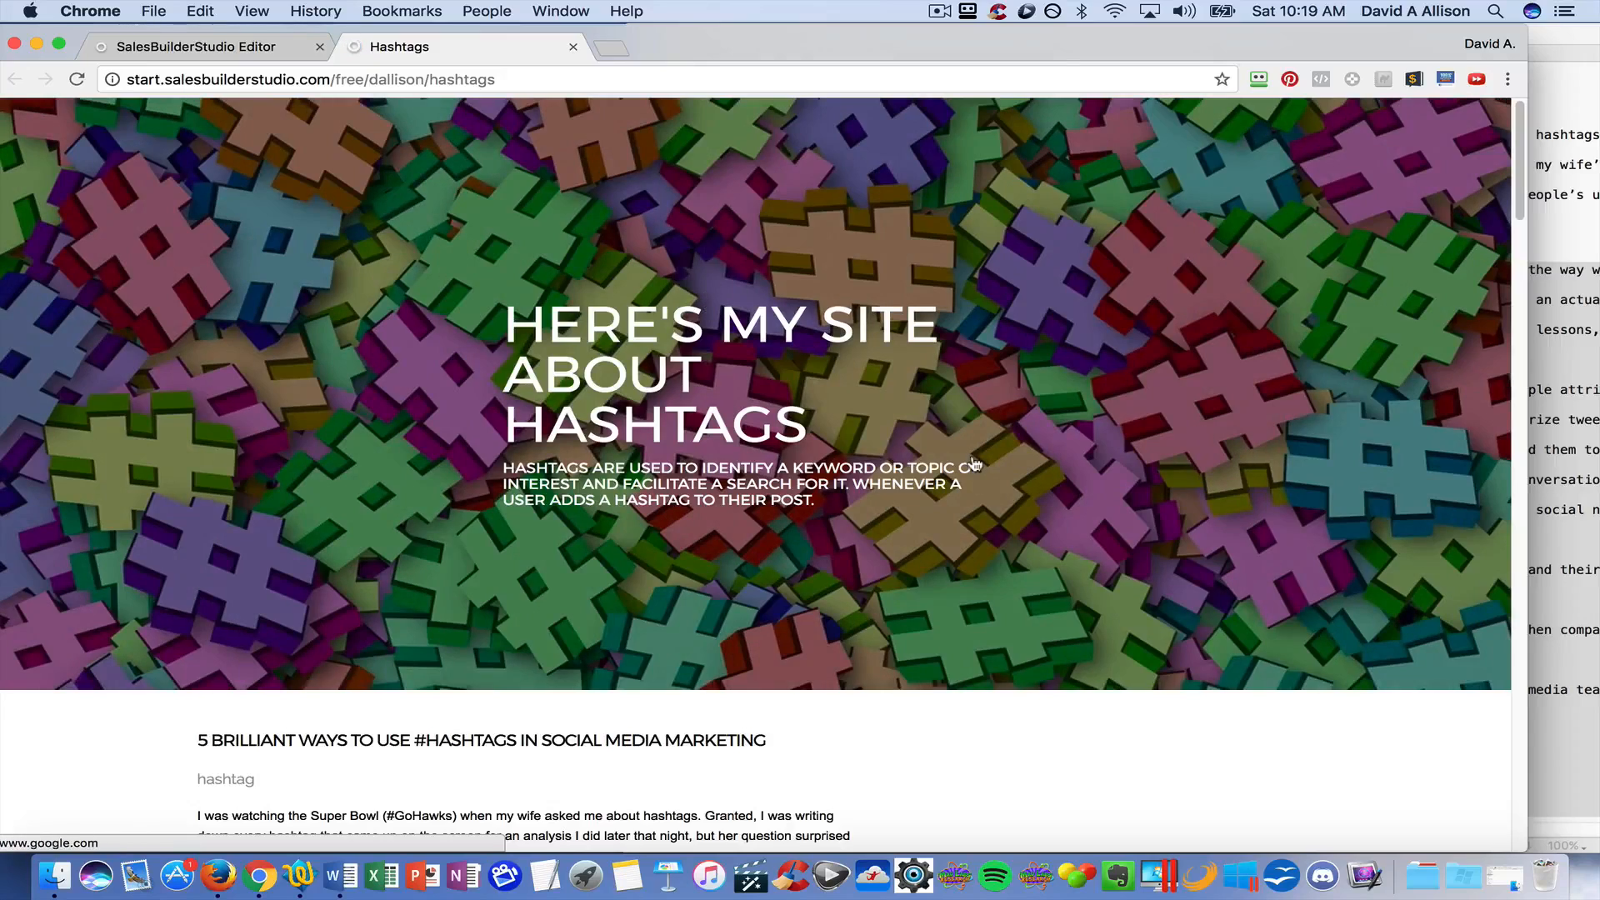
# Review the published Hashtags page from the hero through the article to the feature section, and close it.
pyautogui.scroll(-3, 975, 463)
pyautogui.scroll(-10, 975, 463)
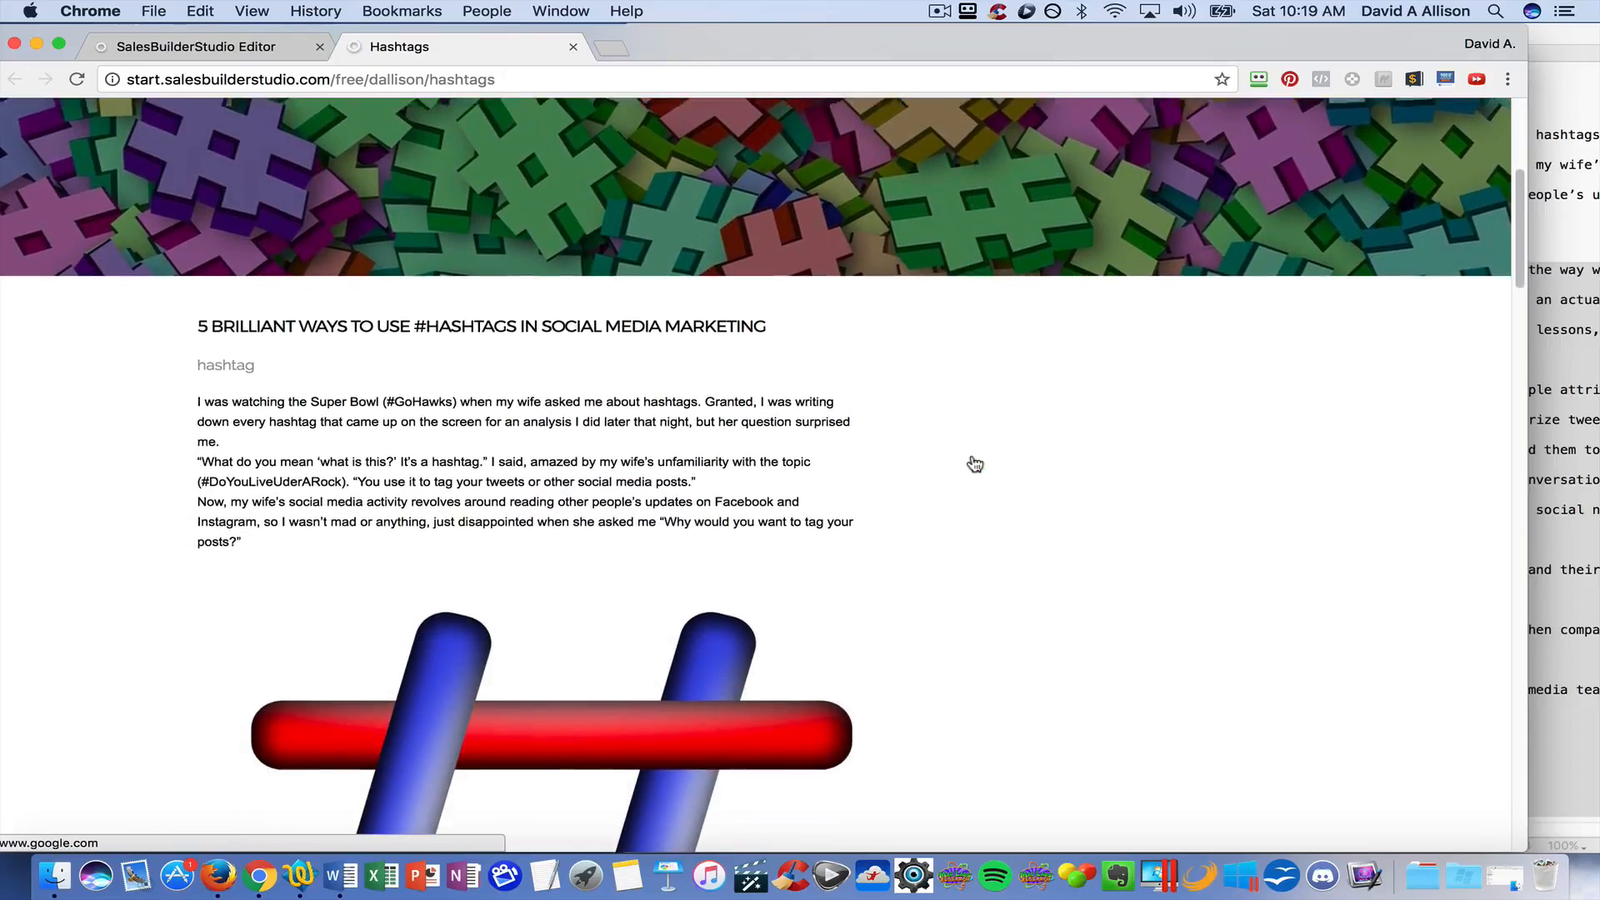
pyautogui.scroll(-15, 975, 464)
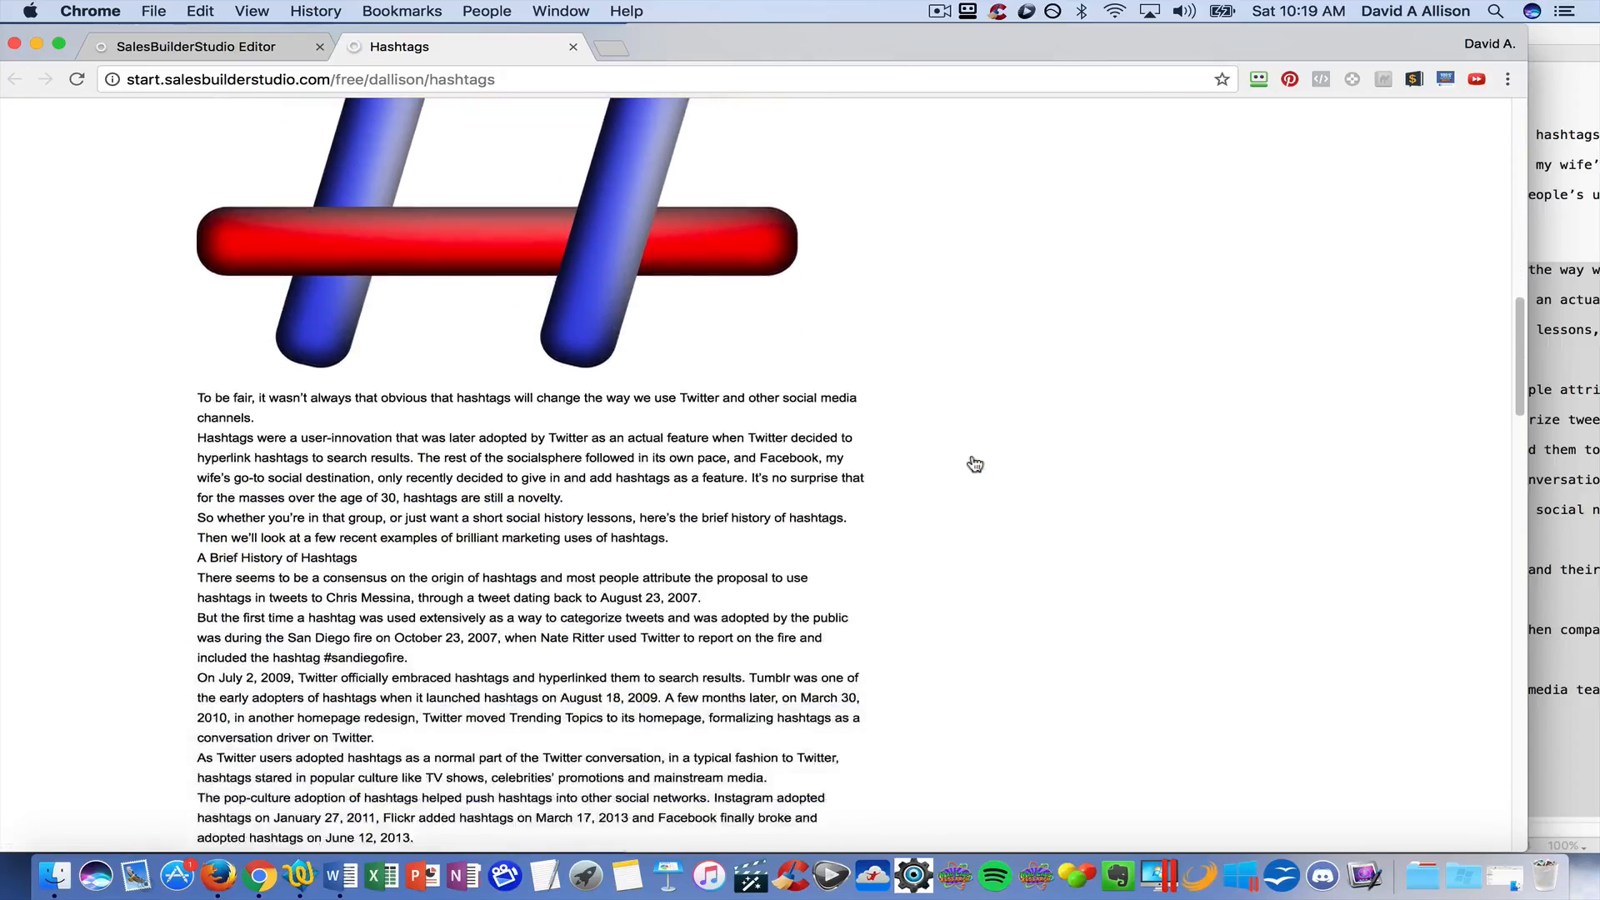
pyautogui.scroll(-20, 975, 463)
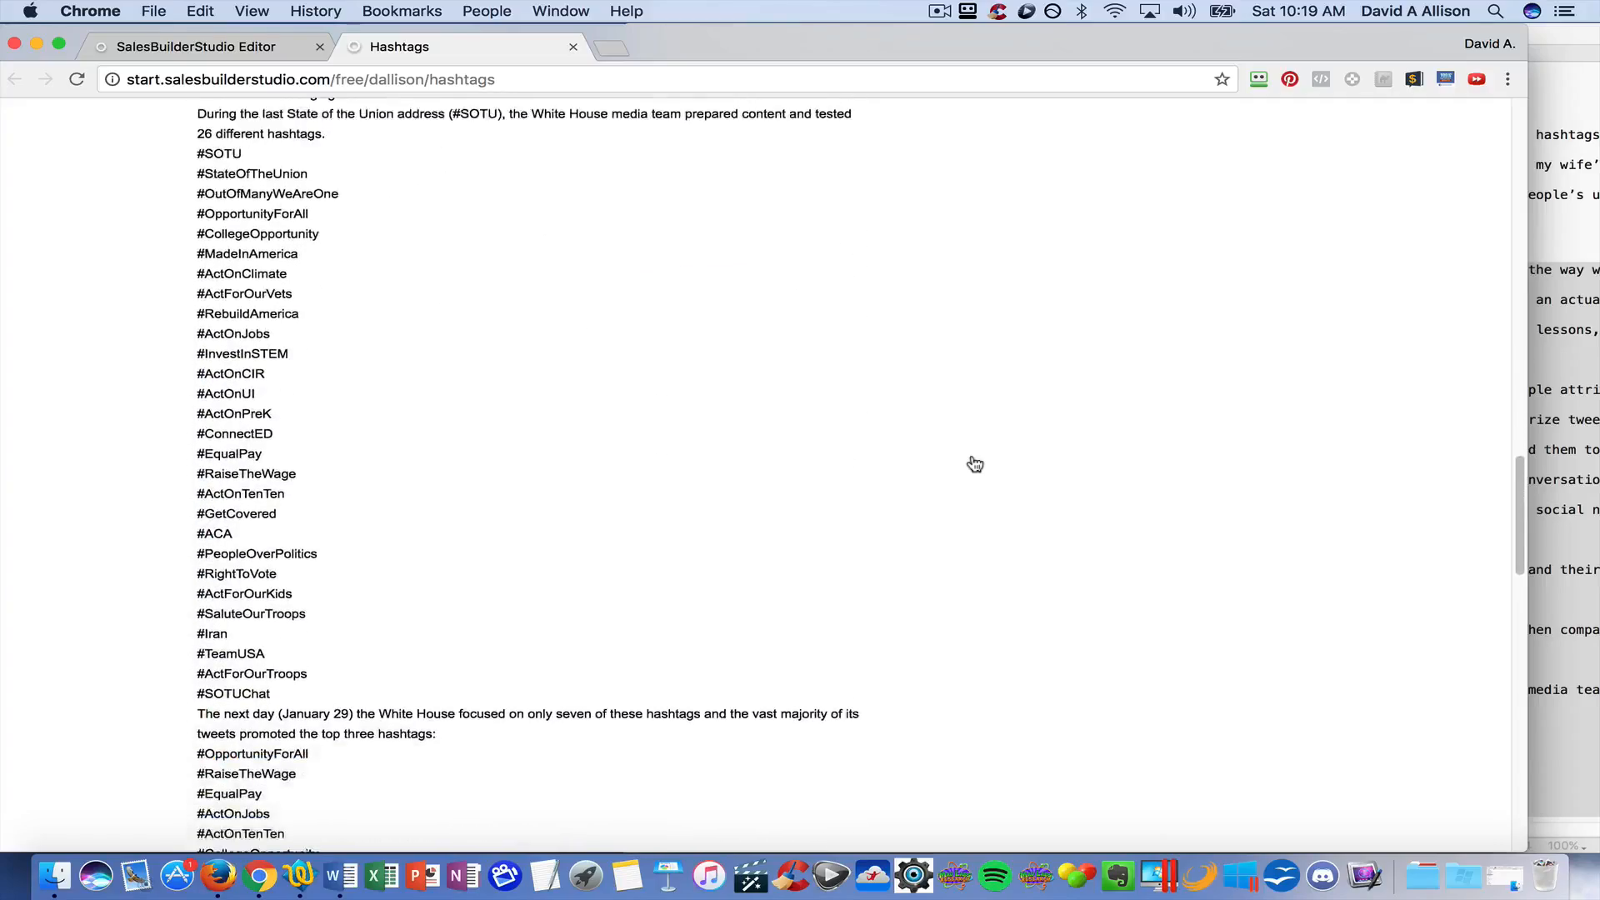
pyautogui.scroll(-5, 975, 463)
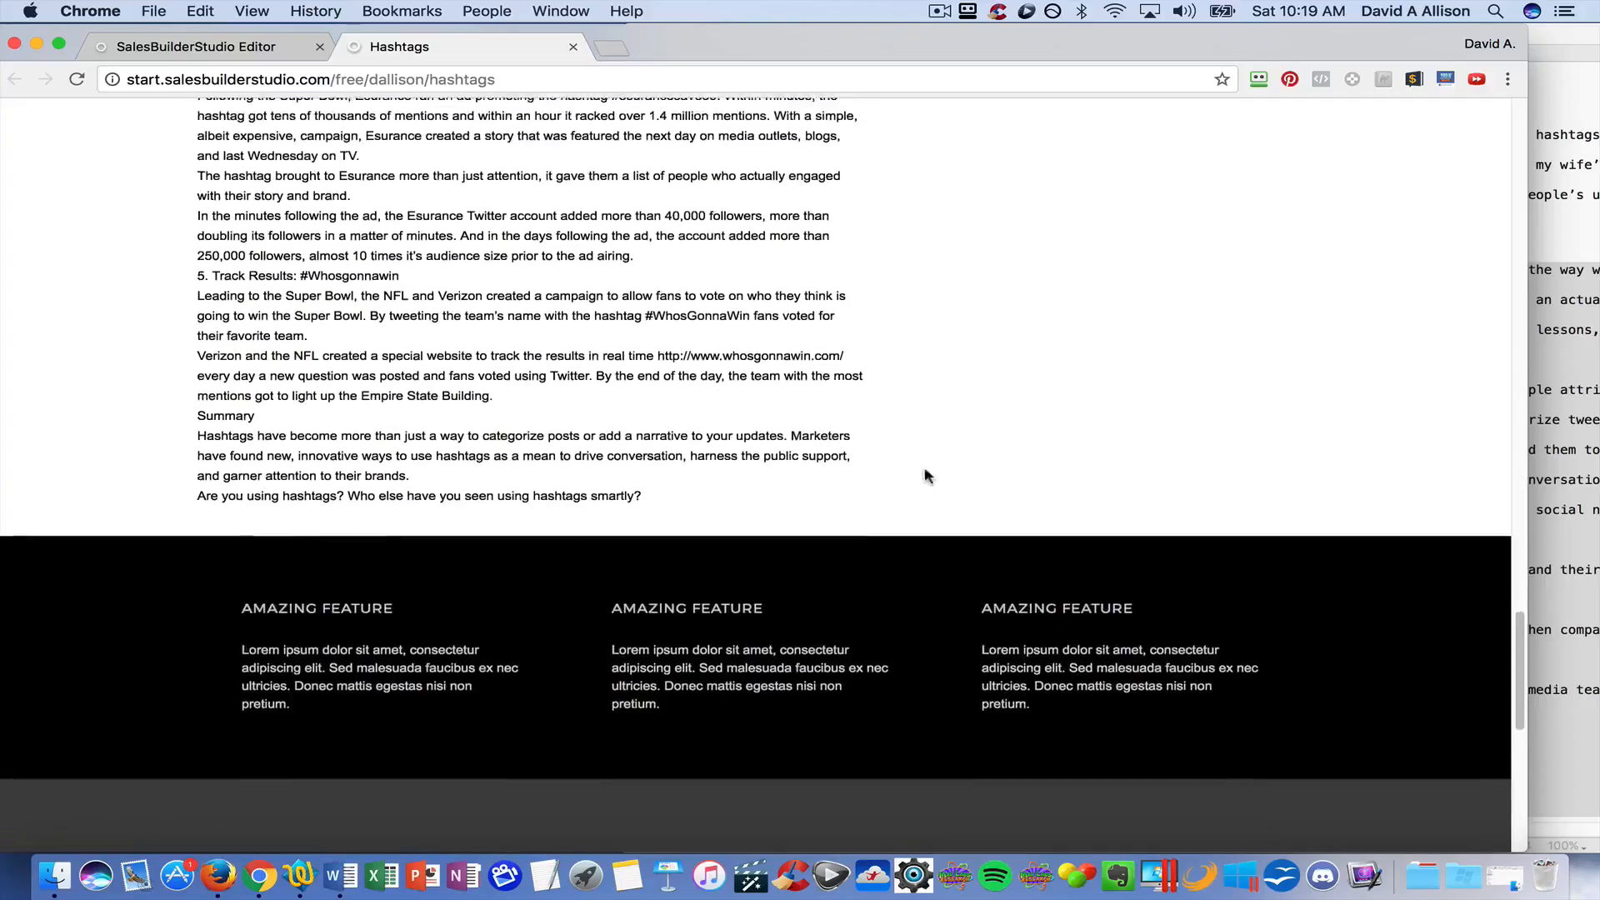
pyautogui.scroll(20, 700, 446)
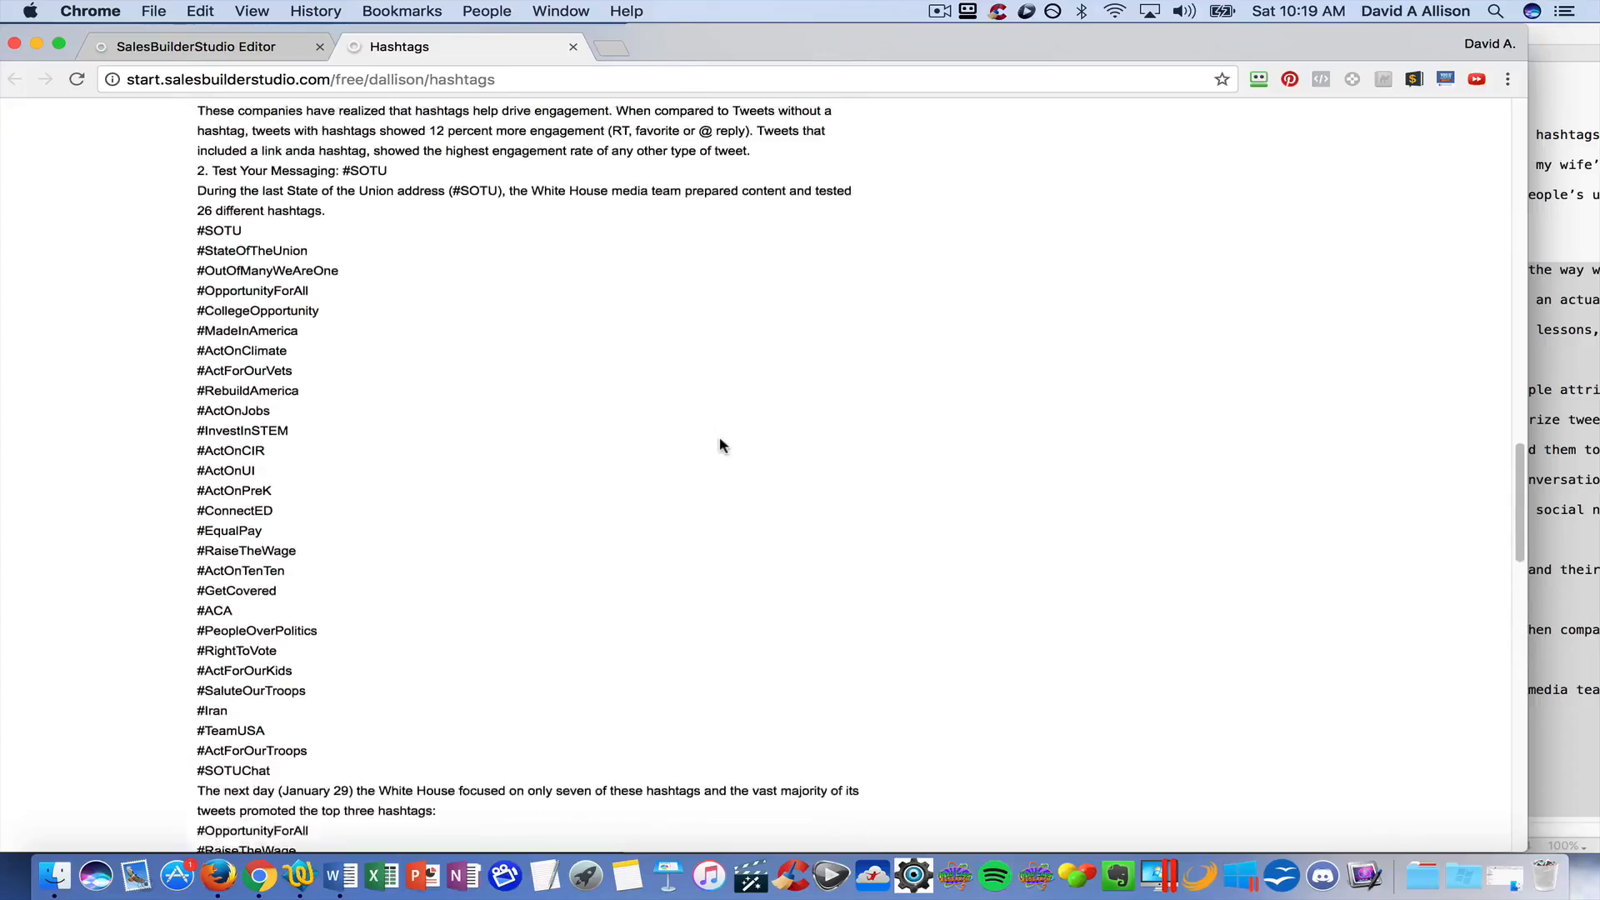
pyautogui.scroll(12, 720, 439)
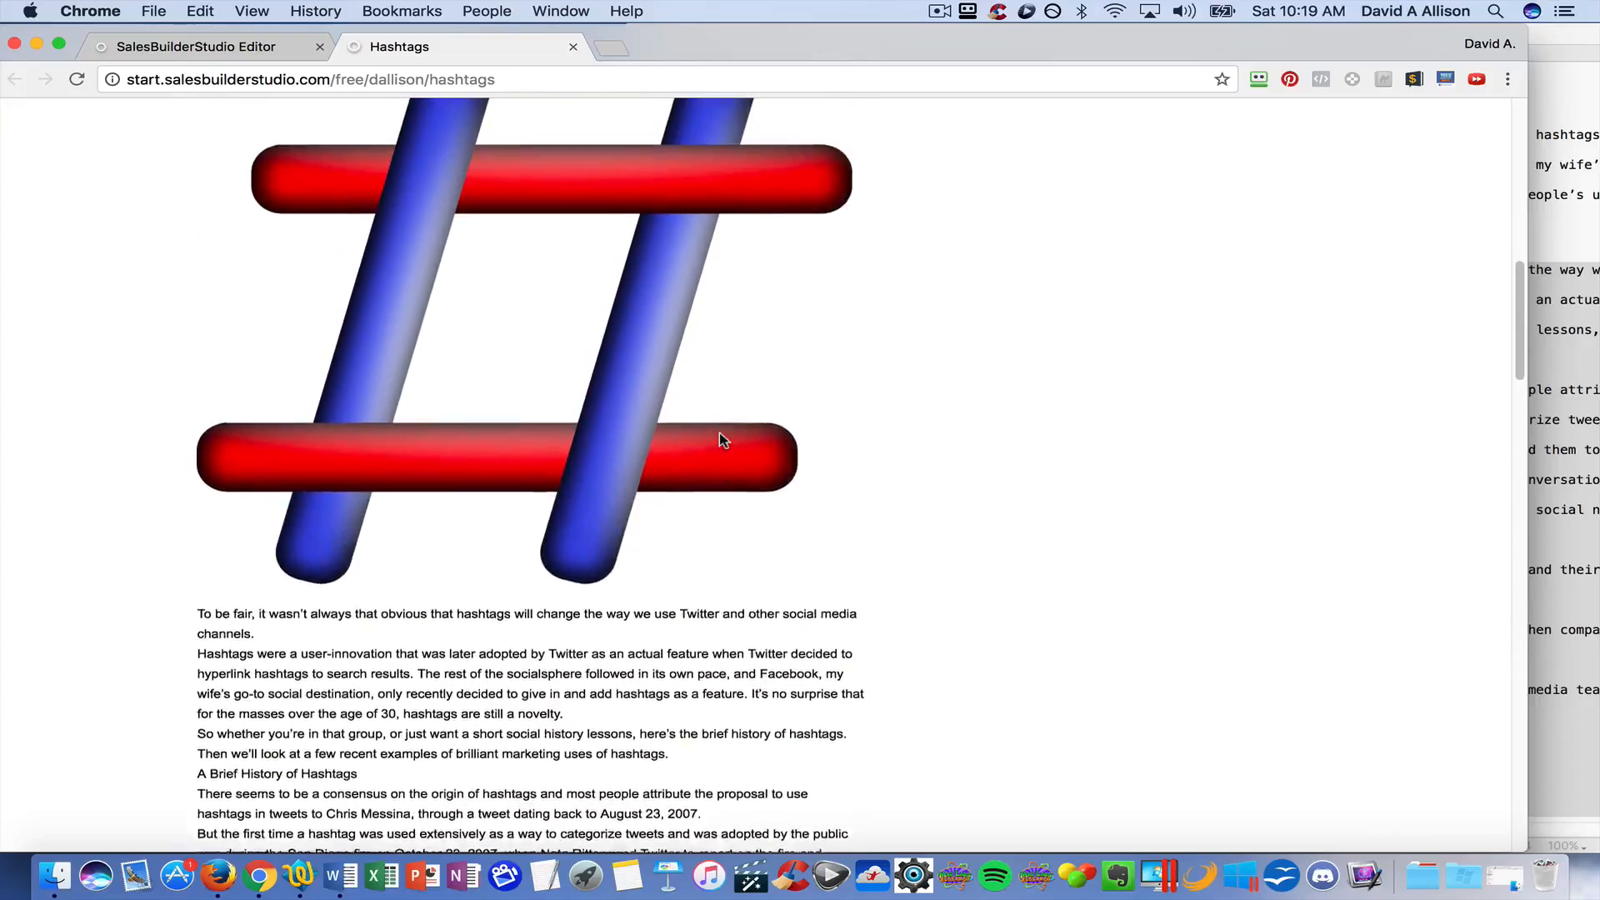
pyautogui.scroll(1, 723, 375)
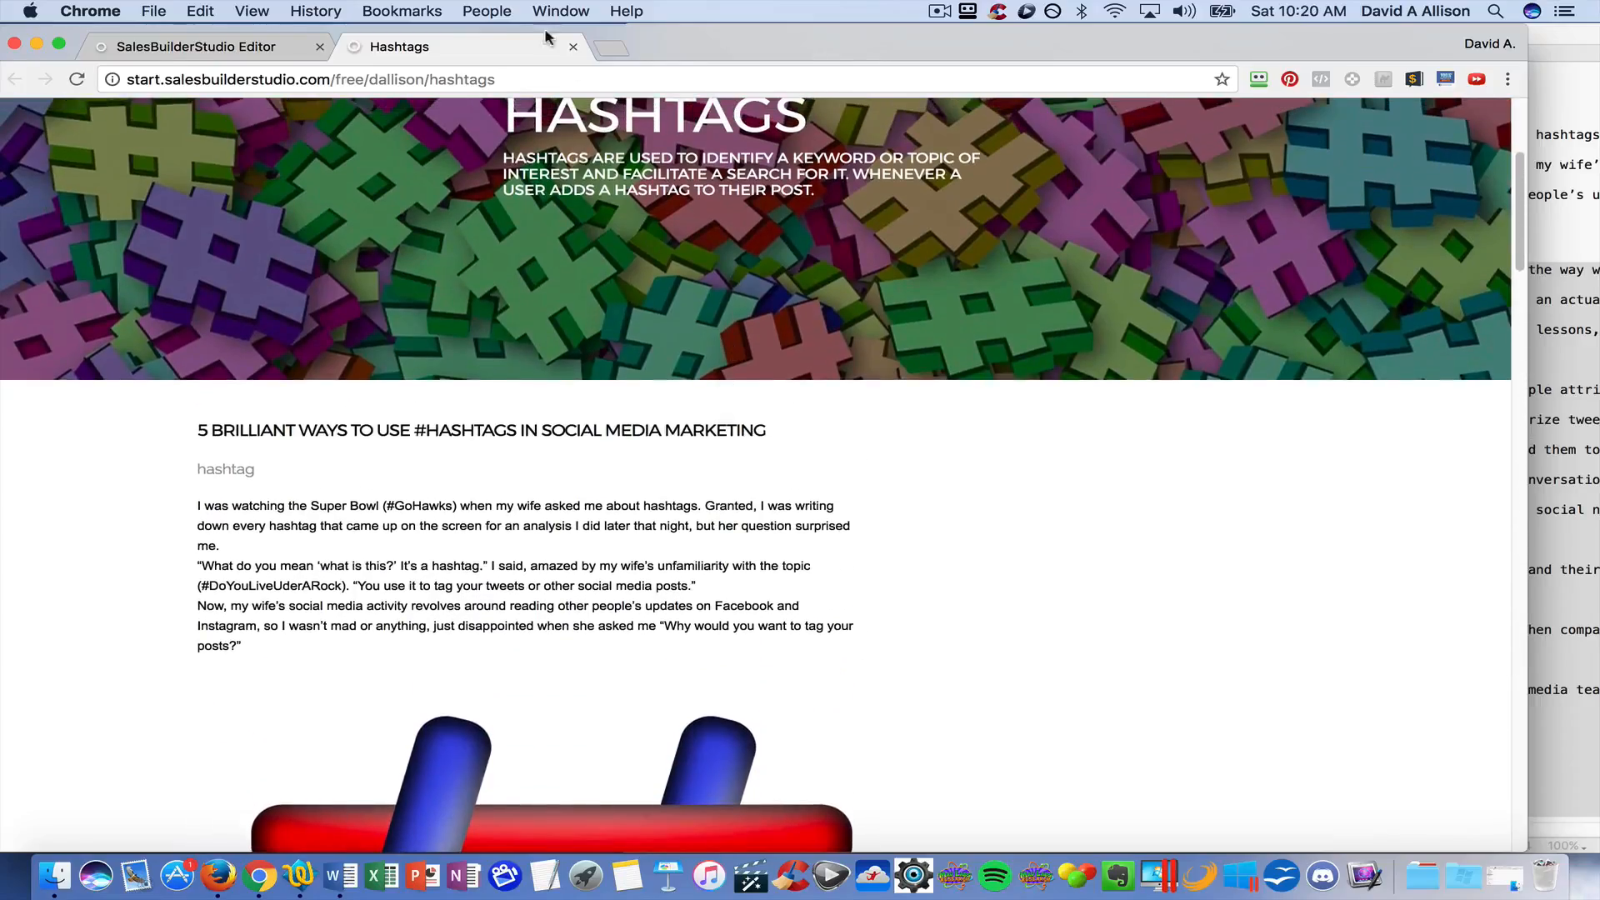
pyautogui.click(572, 48)
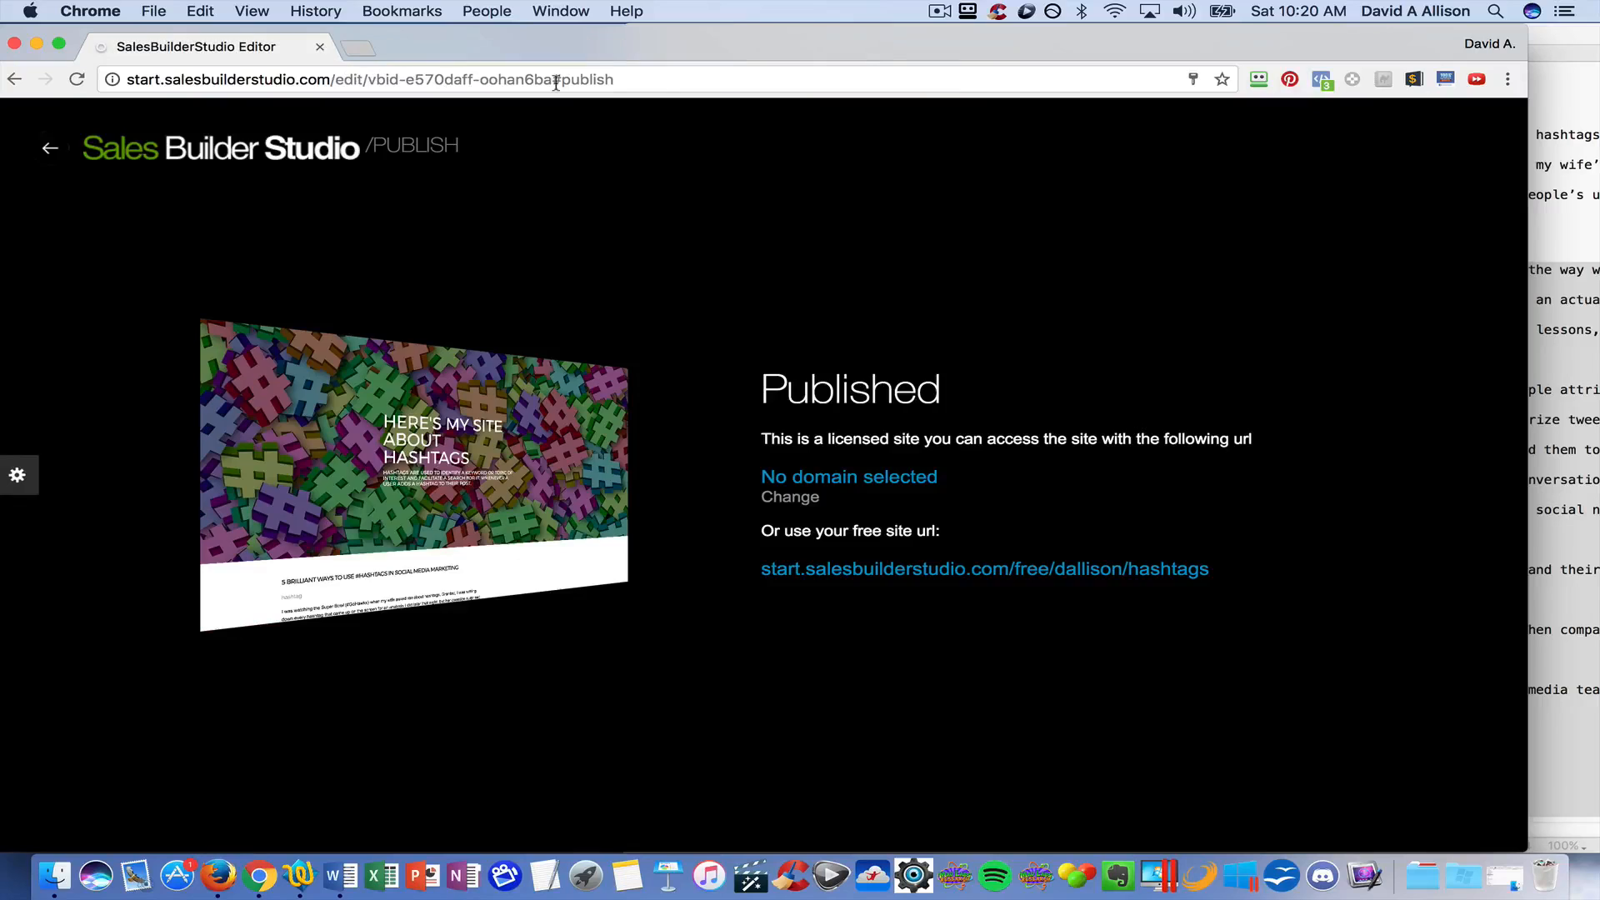
# Return to the page editor and add the "Drop a line" form section between the hero and the article.
pyautogui.click(52, 152)
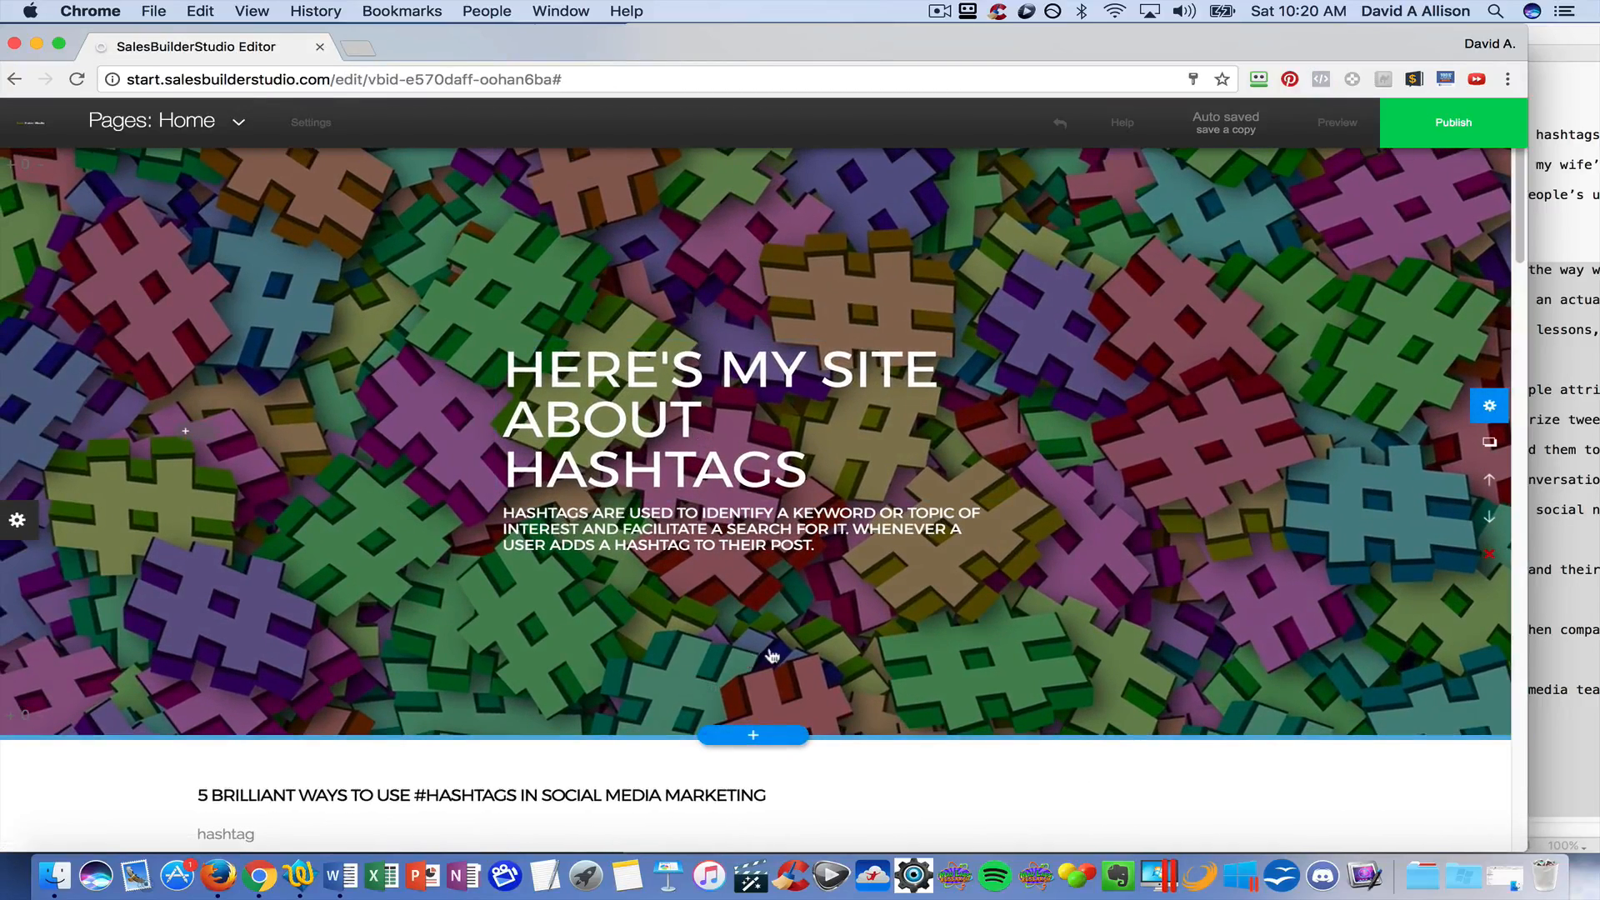
pyautogui.scroll(-7, 772, 656)
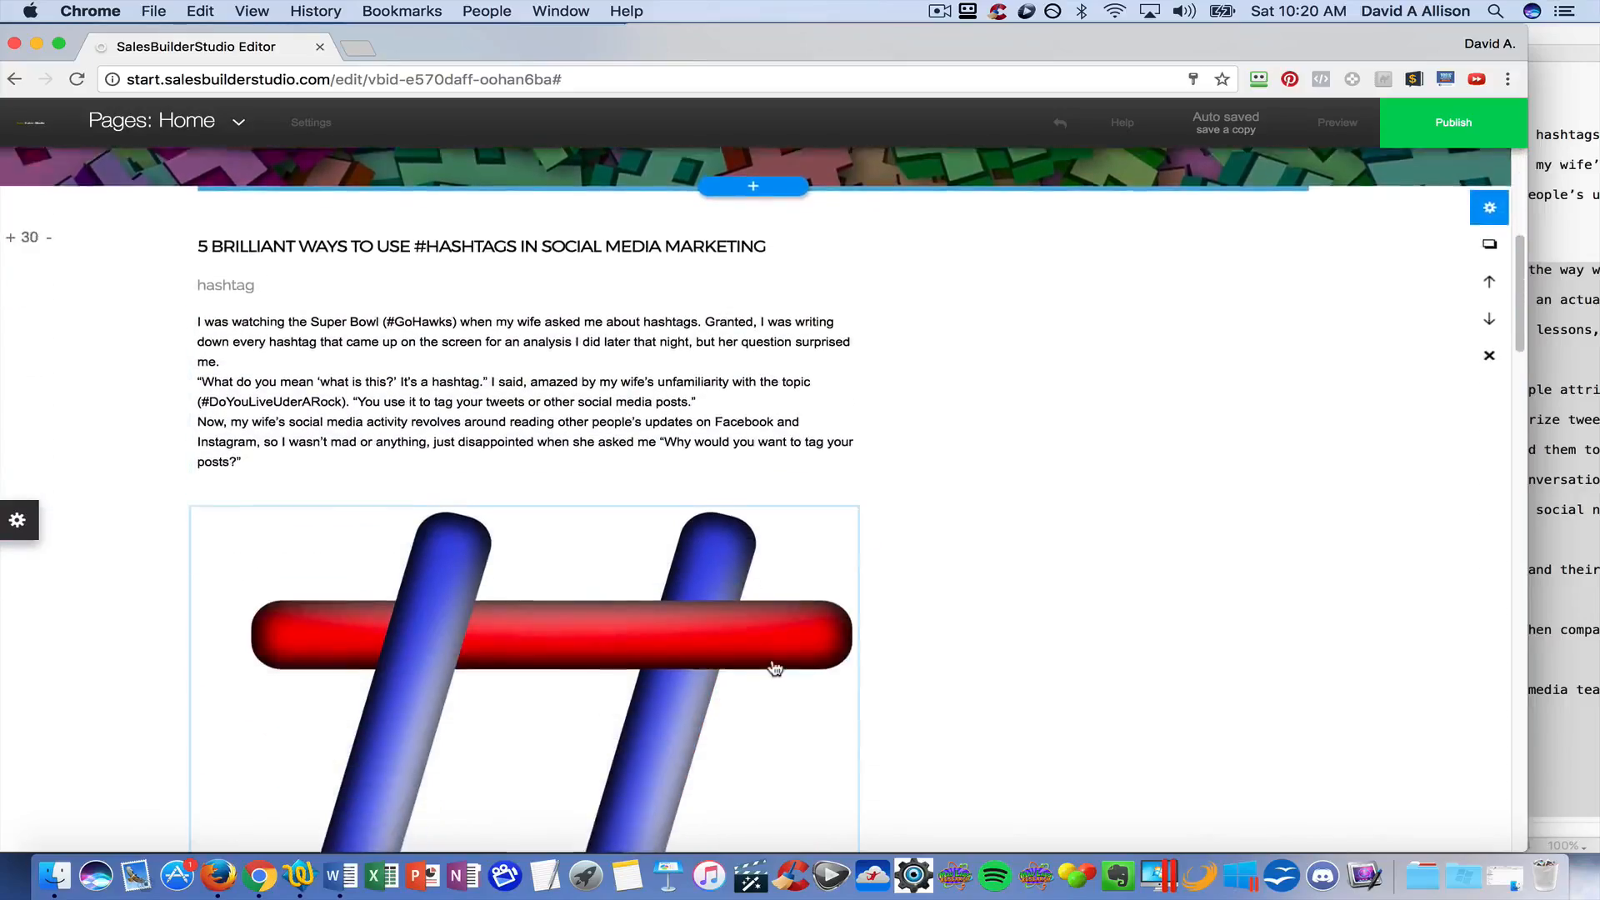
pyautogui.scroll(-20, 773, 668)
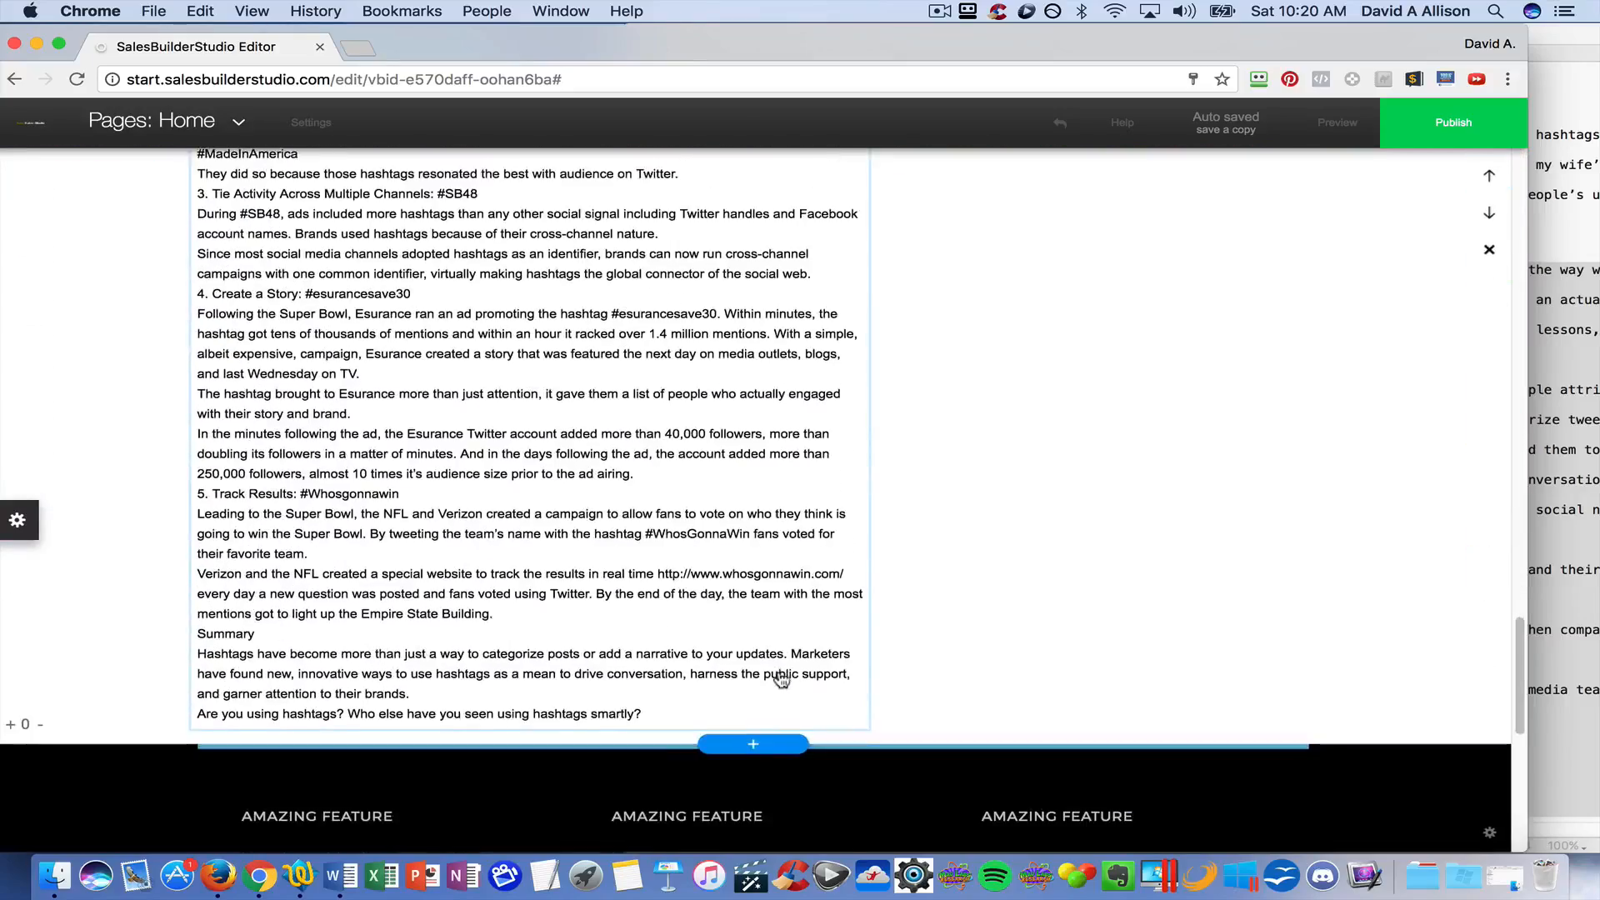
pyautogui.scroll(-2, 780, 679)
pyautogui.scroll(20, 767, 700)
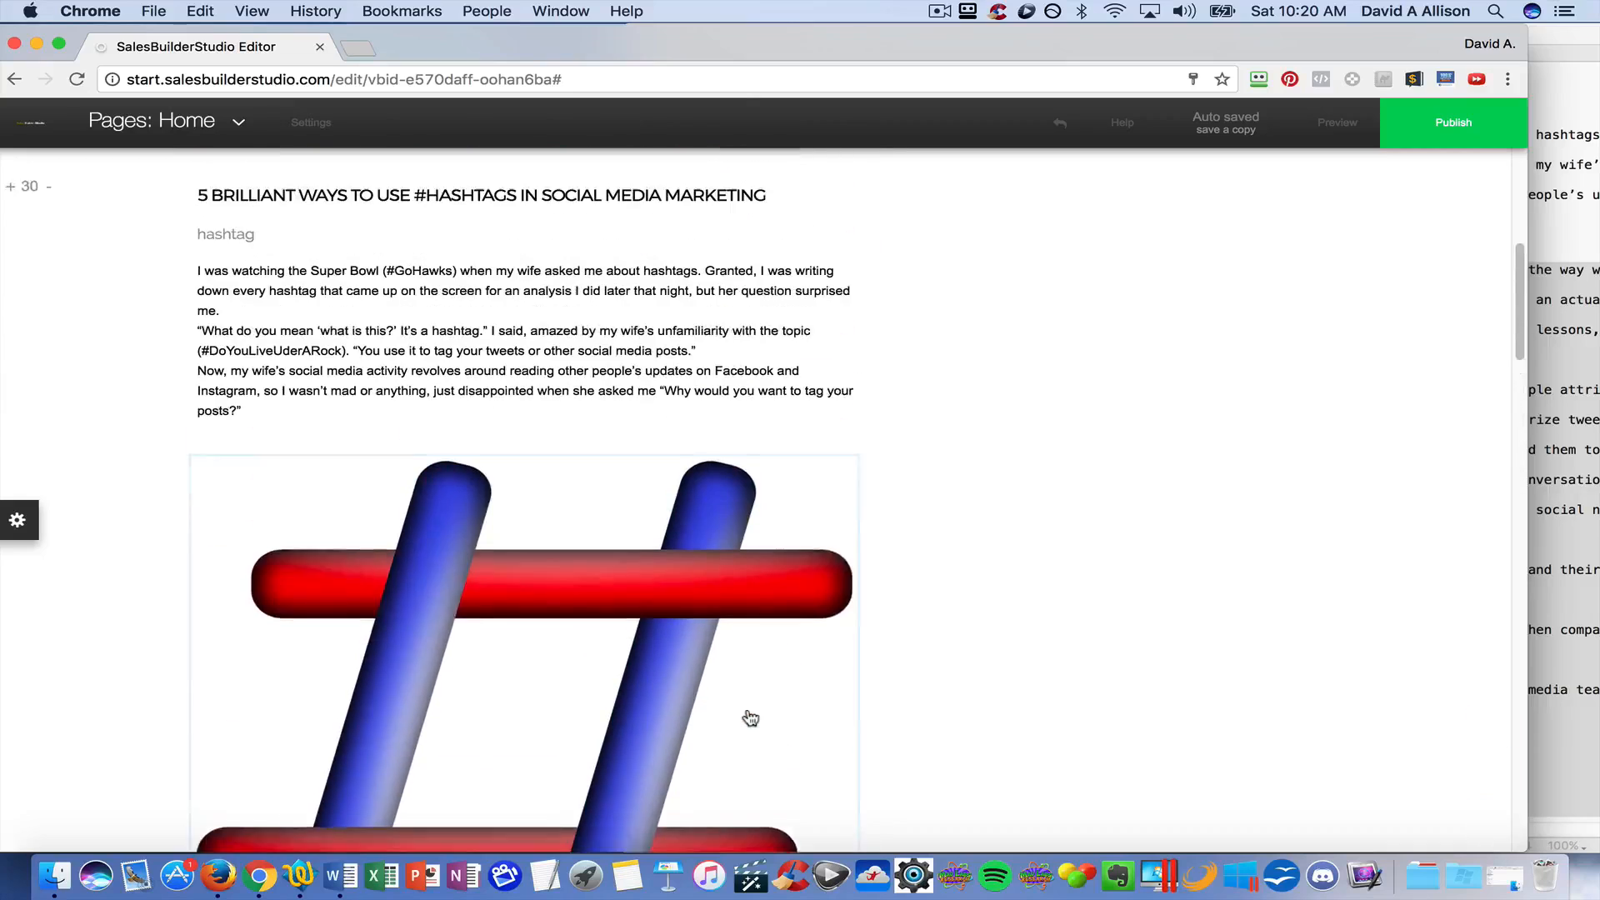
pyautogui.scroll(8, 750, 718)
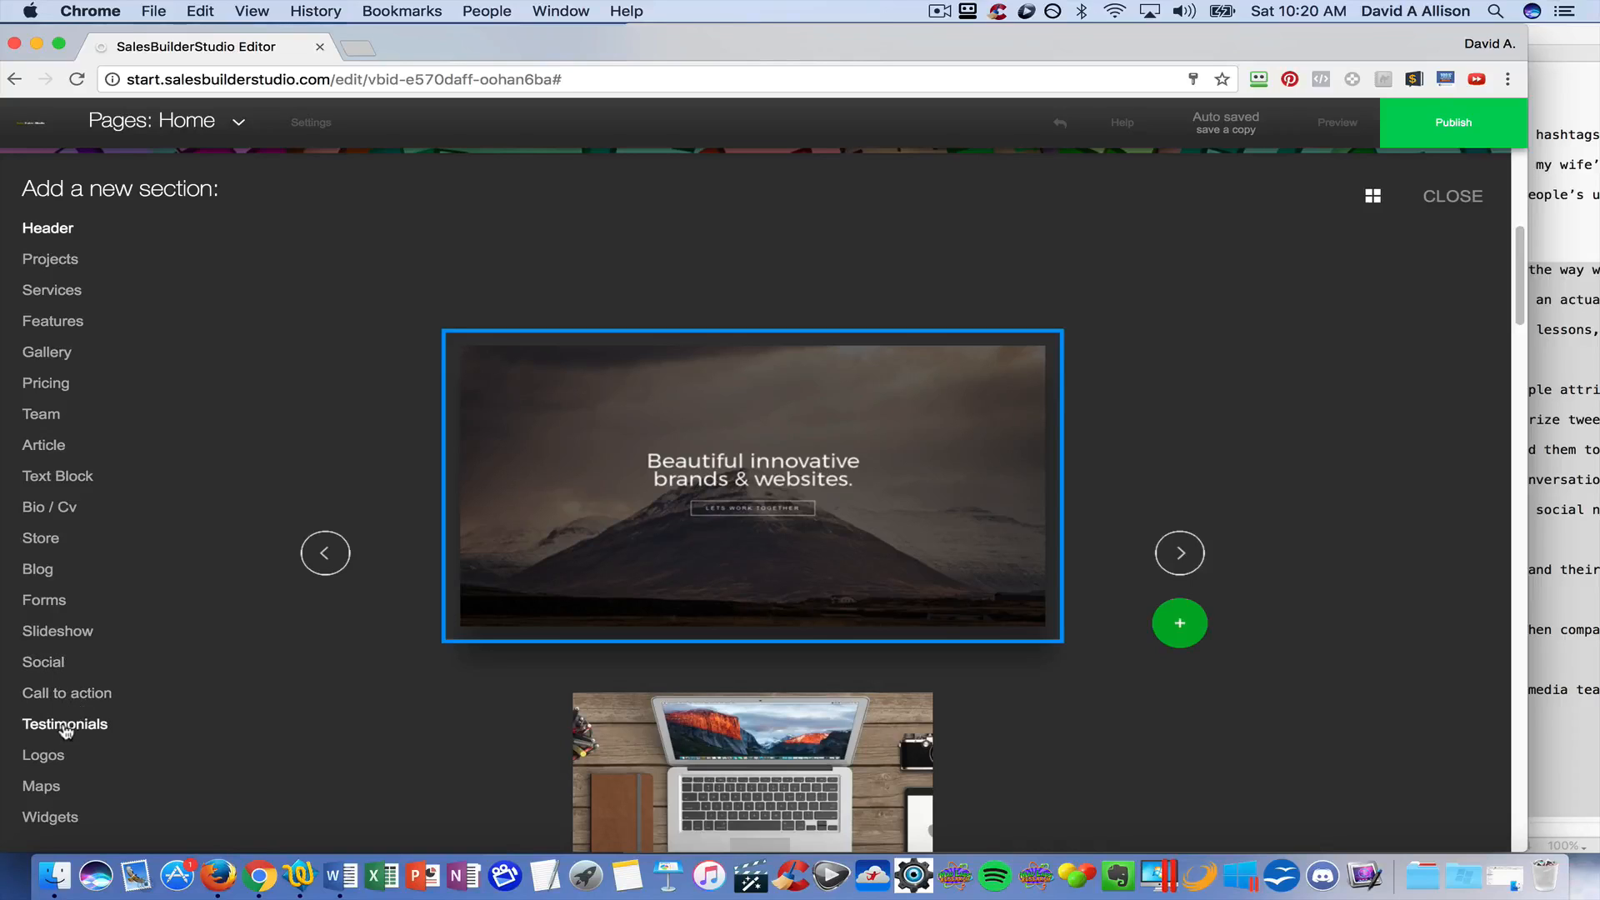
pyautogui.click(50, 602)
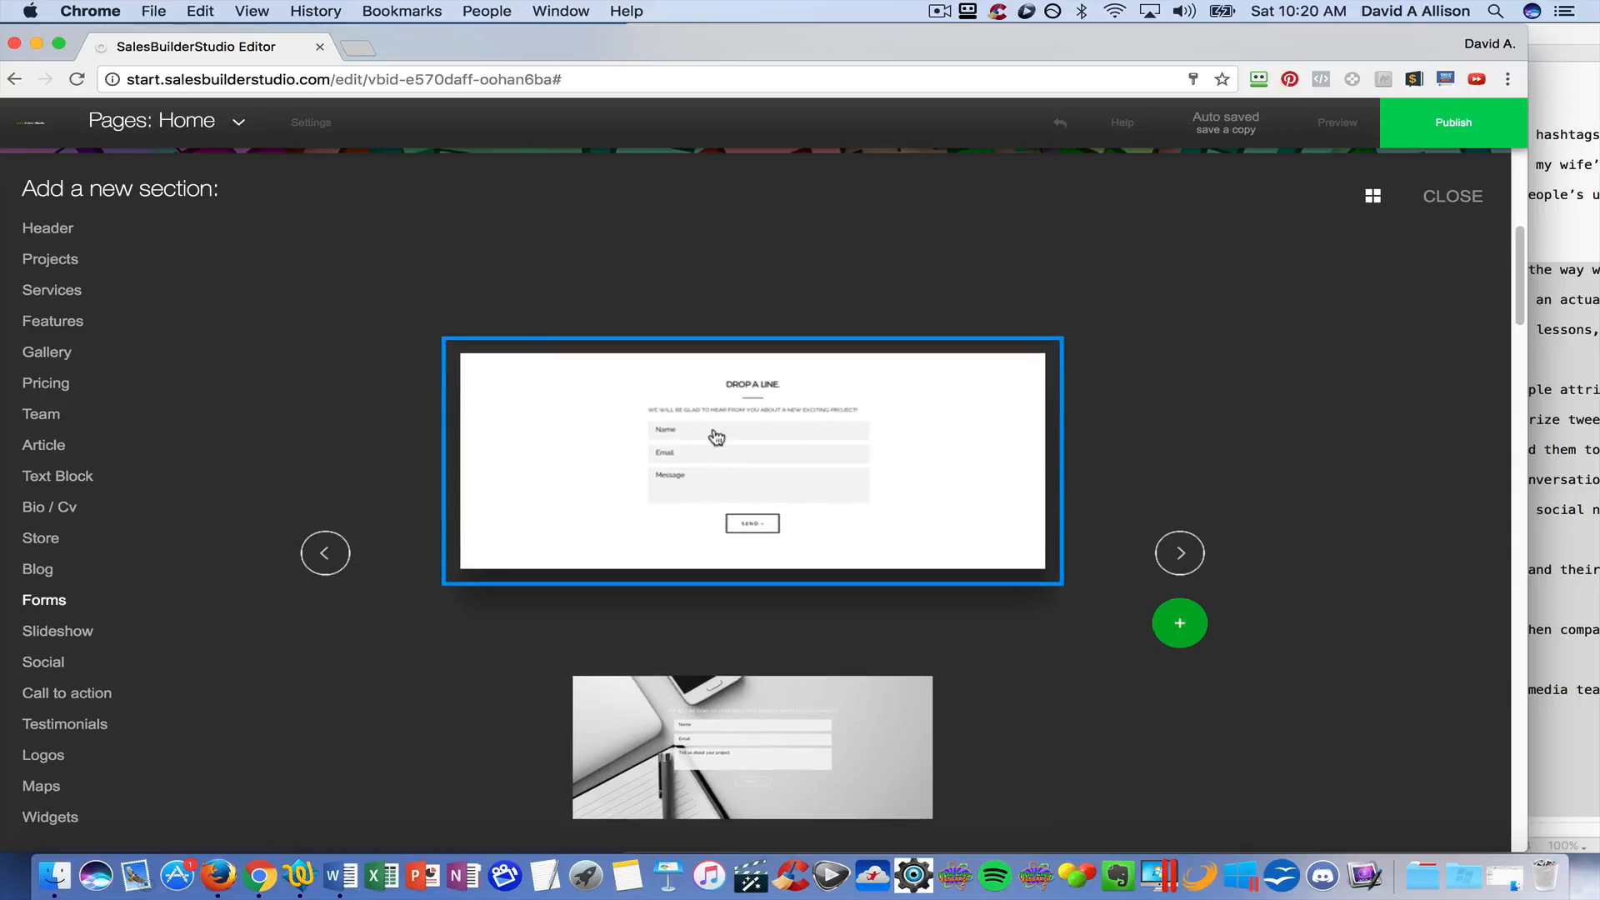
pyautogui.click(784, 440)
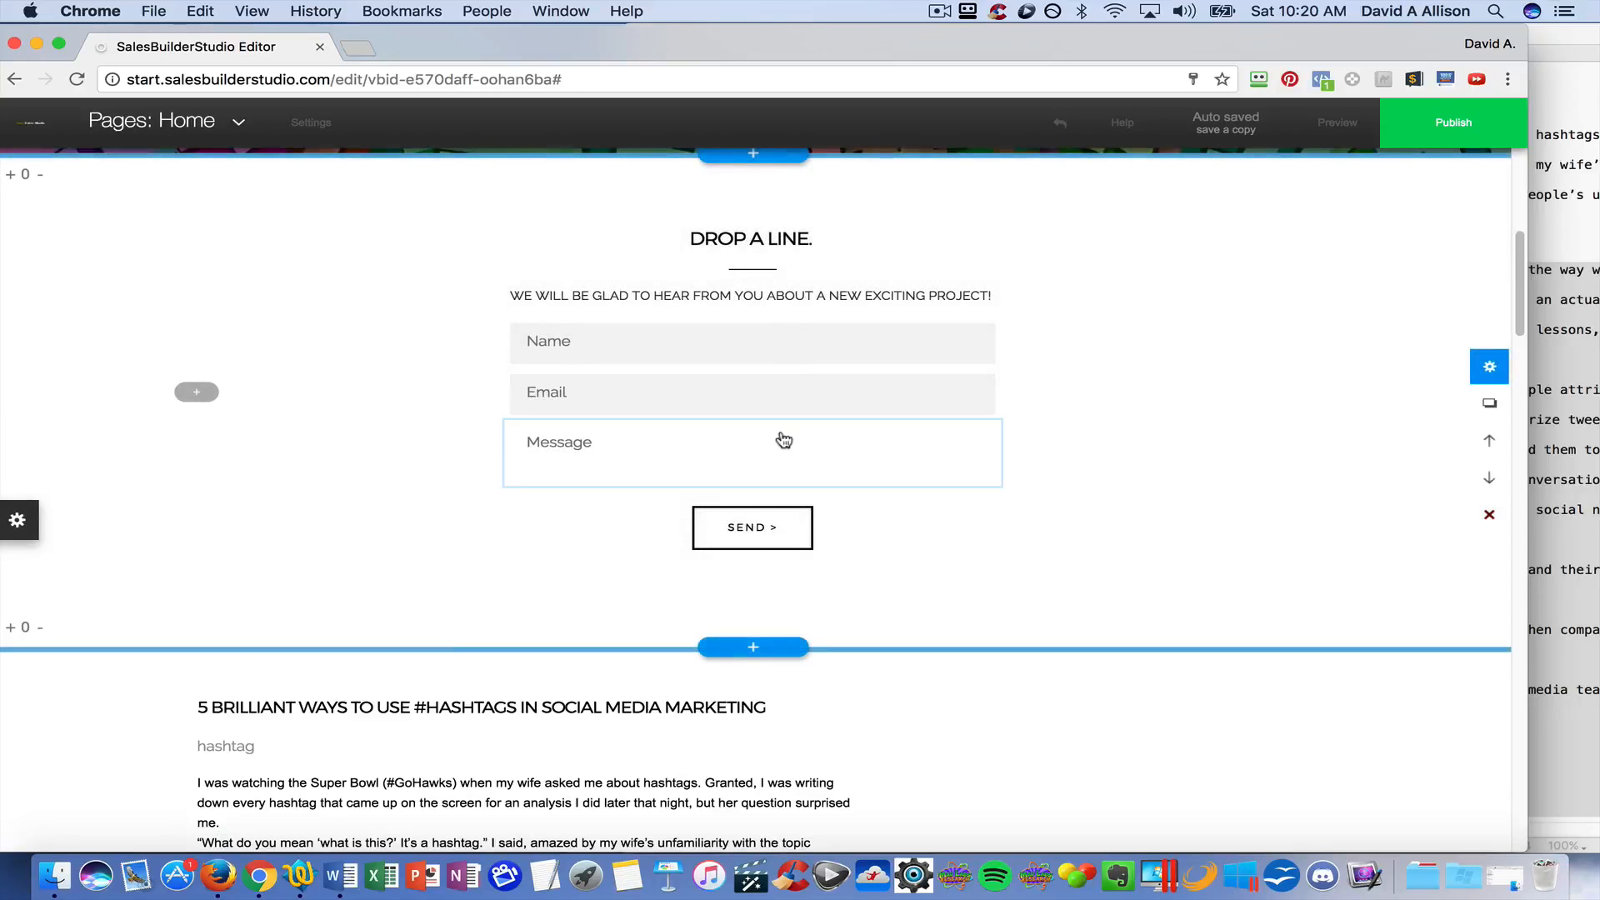
# Delete the Name field from the "Drop a line" form.
pyautogui.click(736, 347)
pyautogui.click(808, 339)
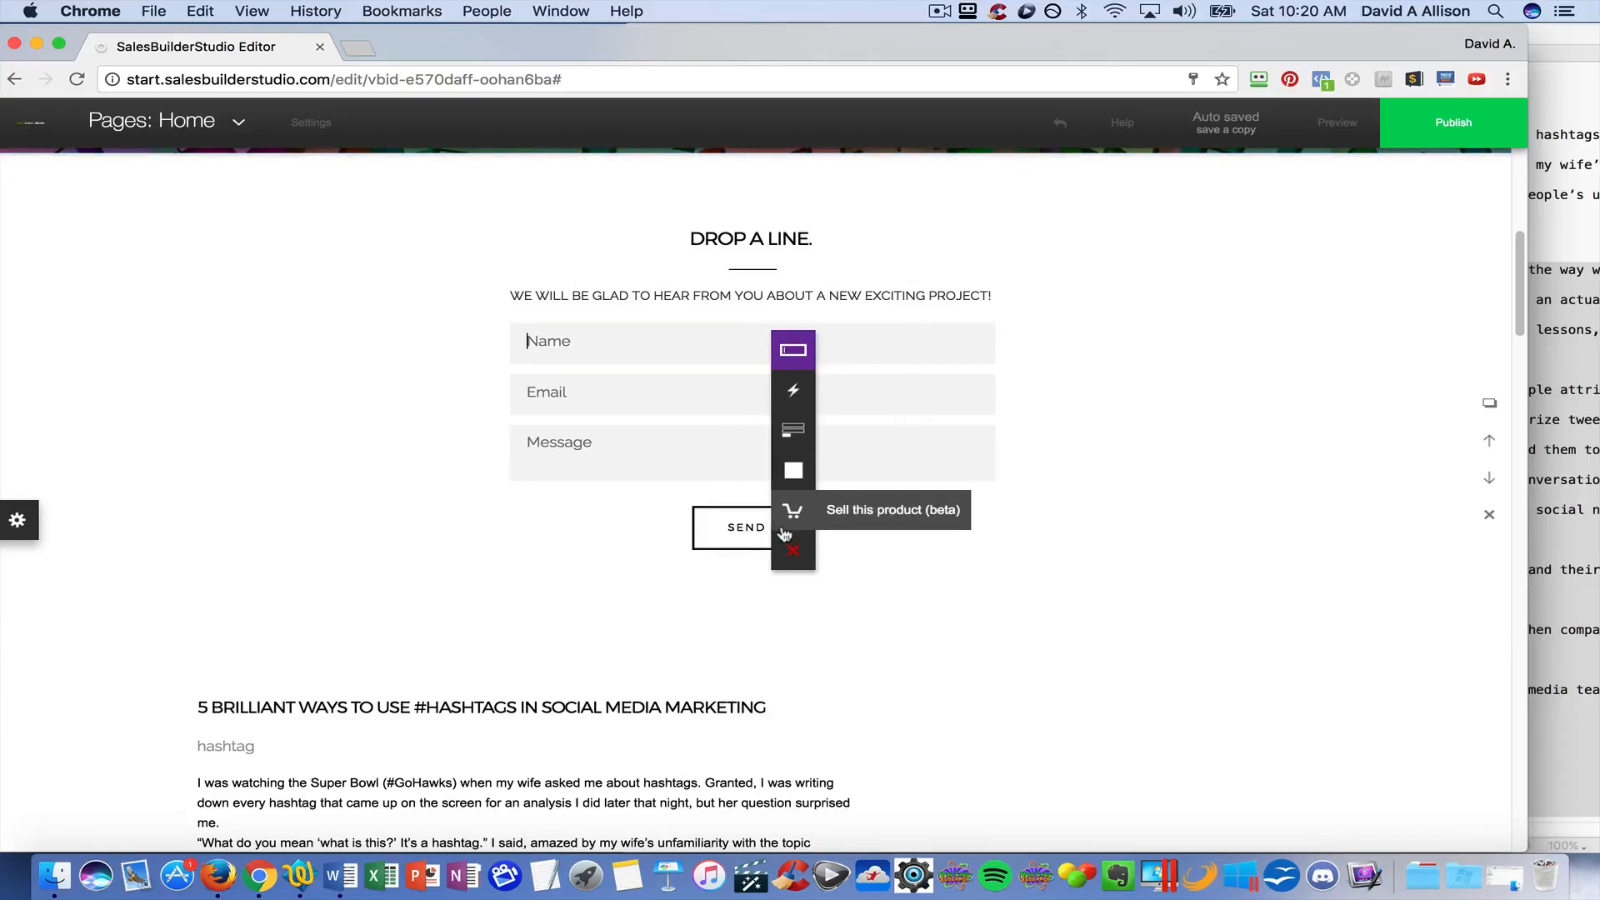
pyautogui.click(792, 552)
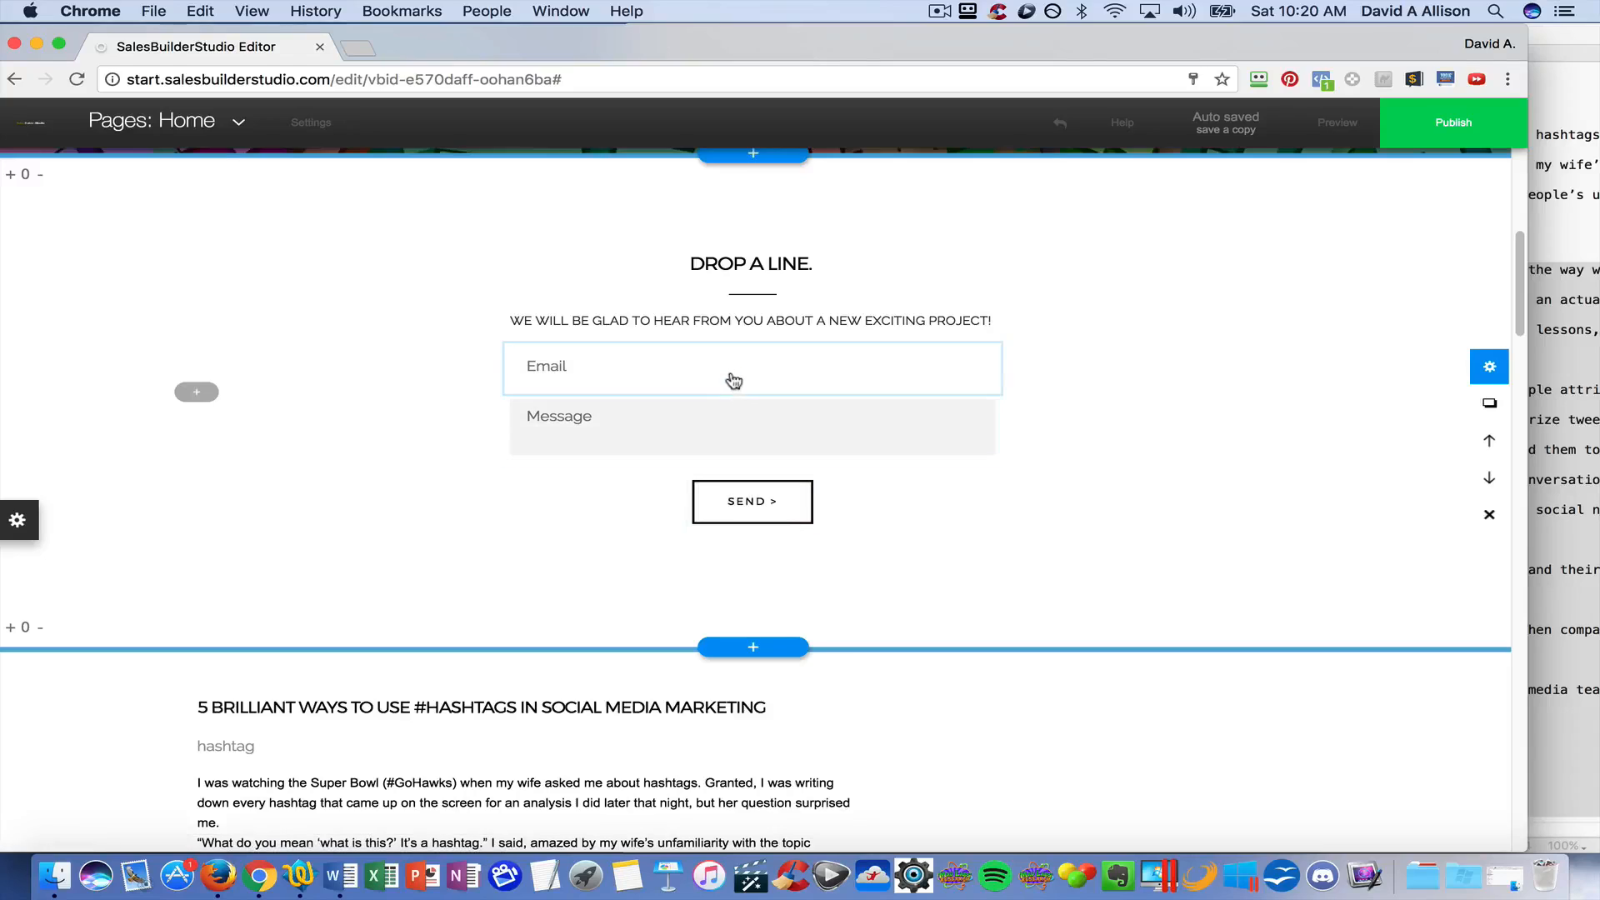
# Set the form to "add user to a mailing list" in its form settings and open the newsletter integration settings.
pyautogui.click(732, 374)
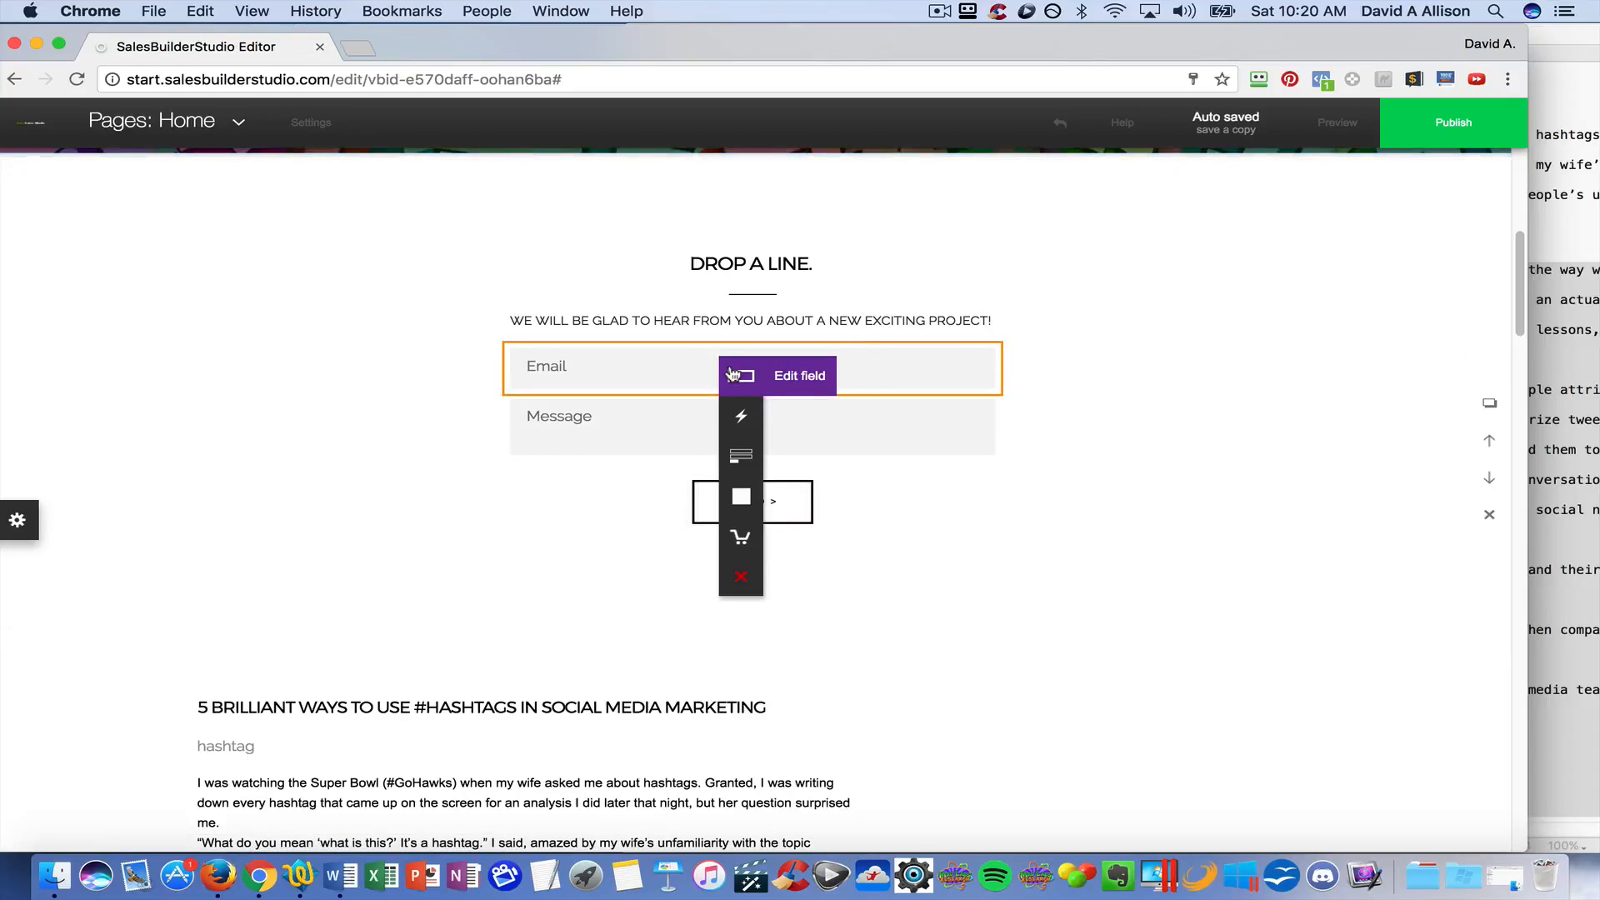
pyautogui.click(739, 458)
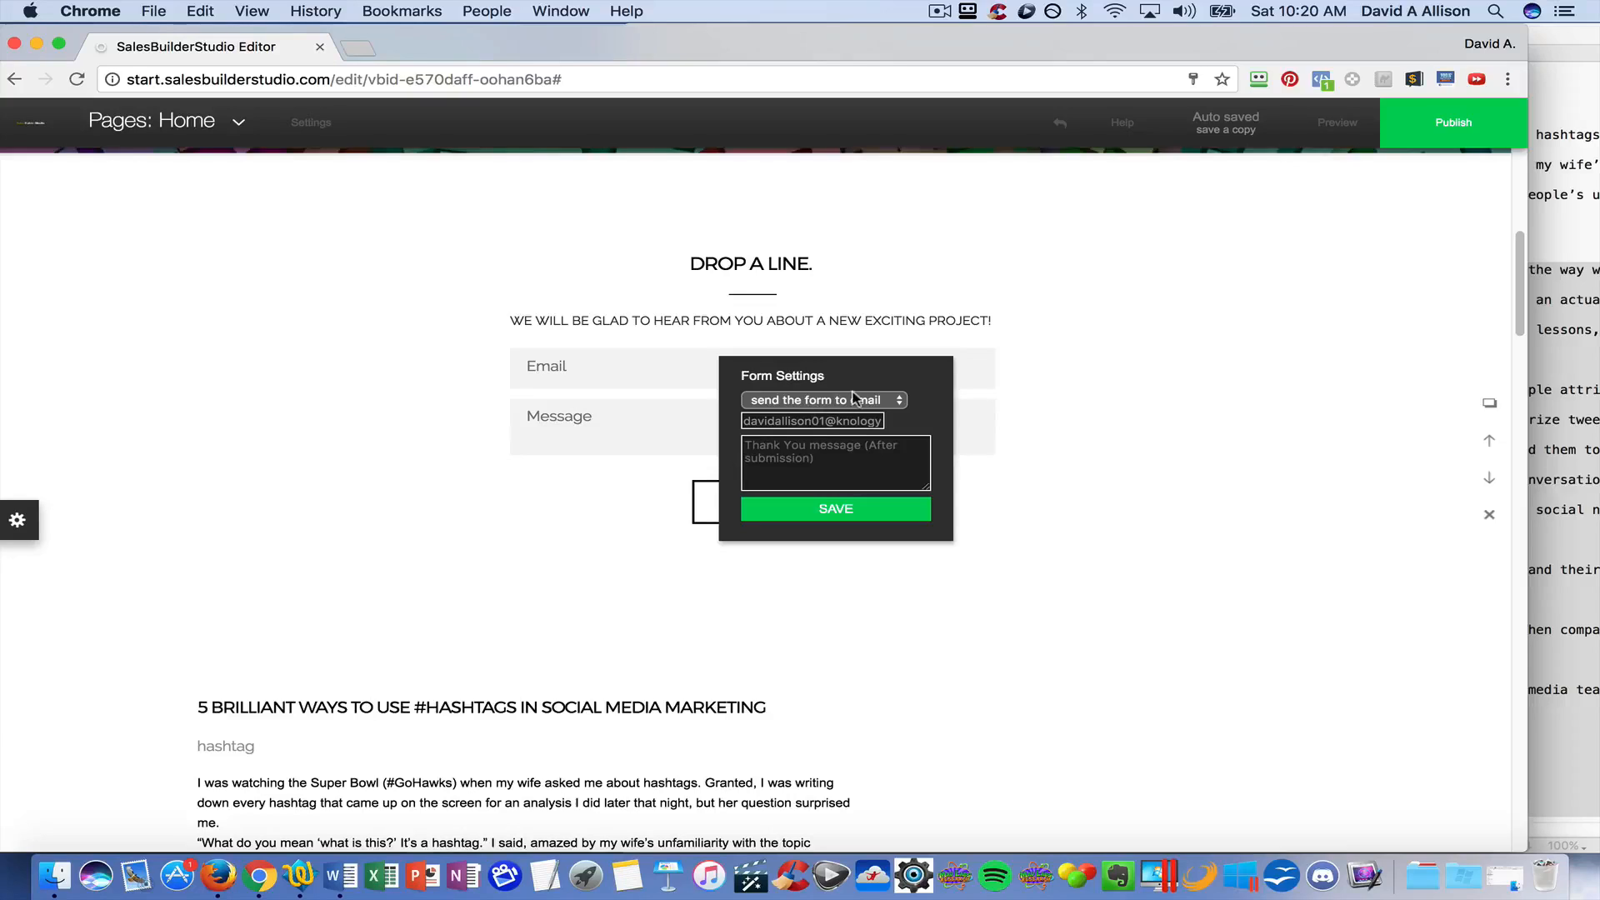
pyautogui.click(896, 404)
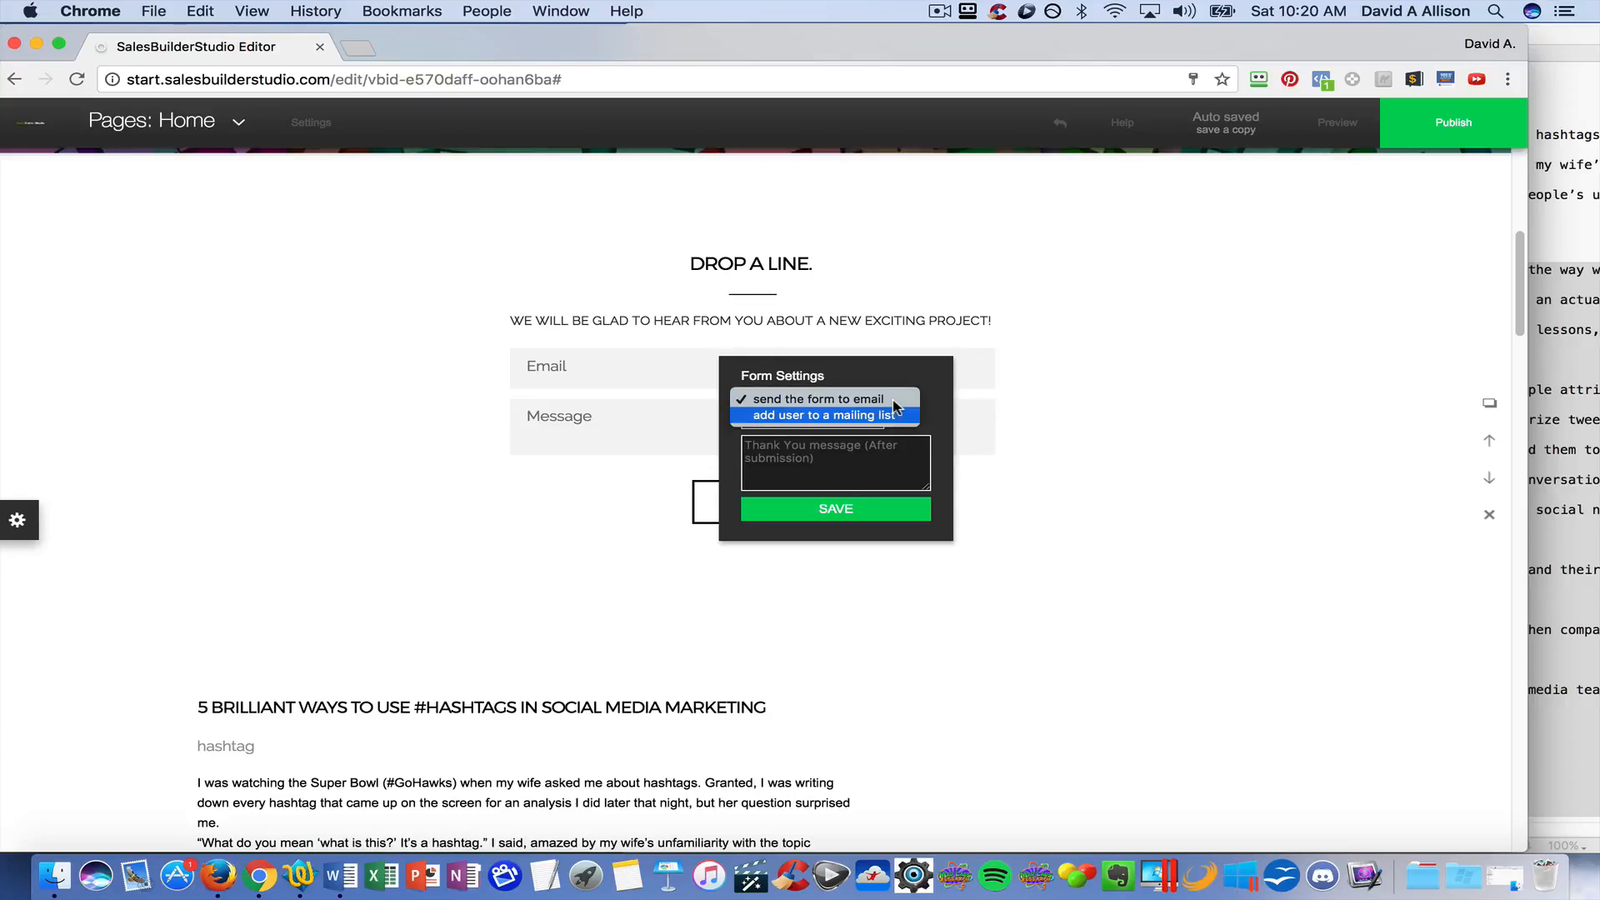
pyautogui.click(888, 413)
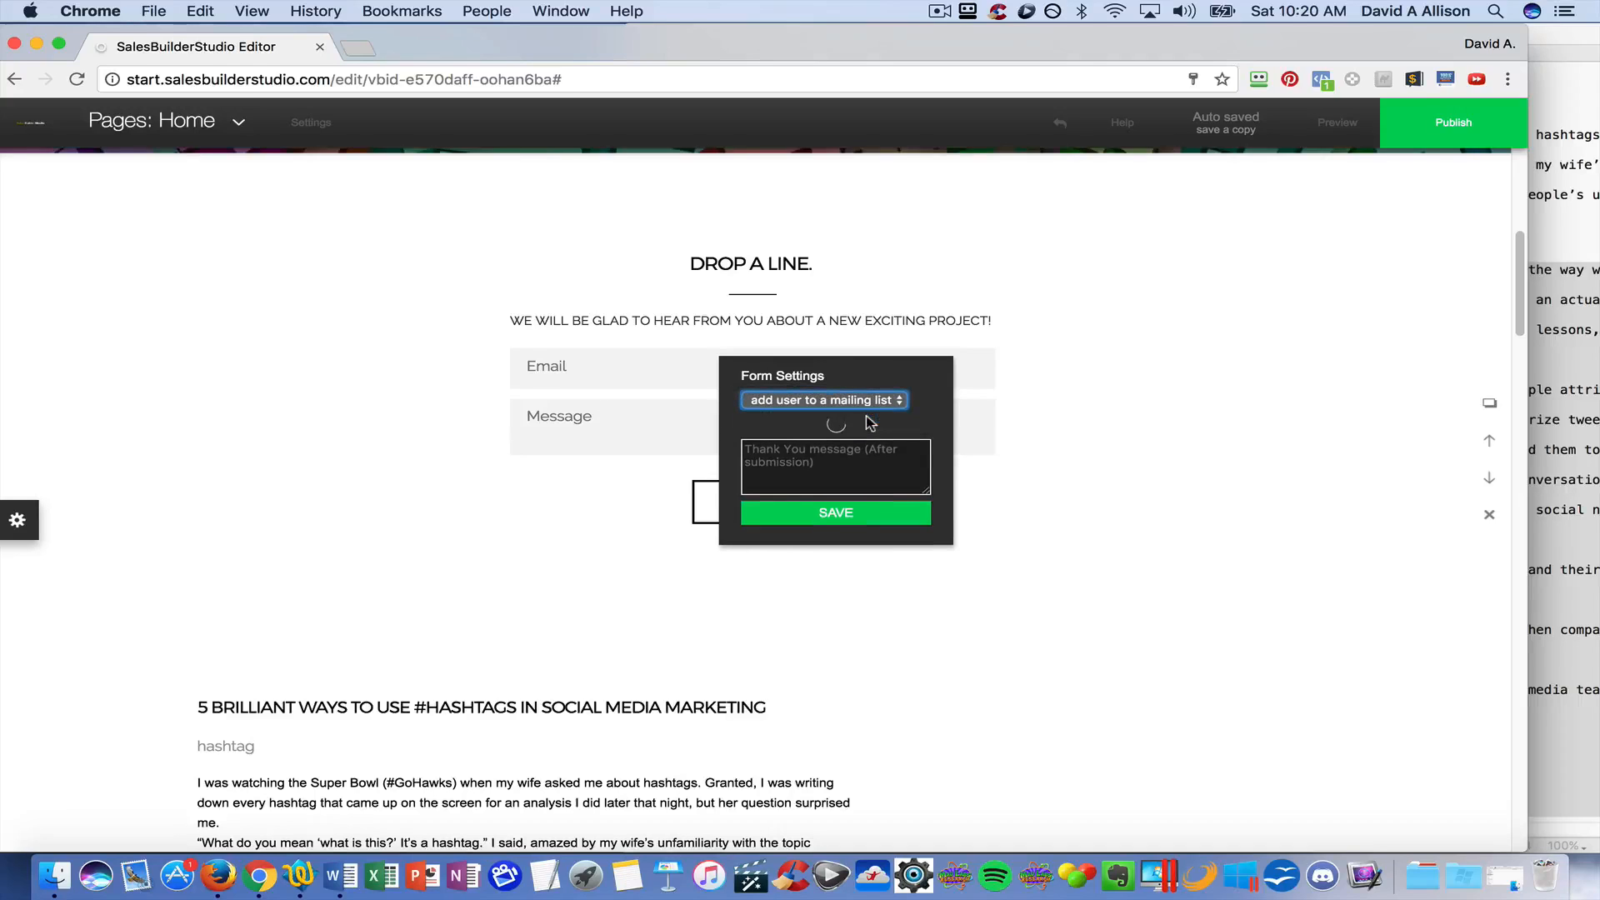
pyautogui.click(835, 440)
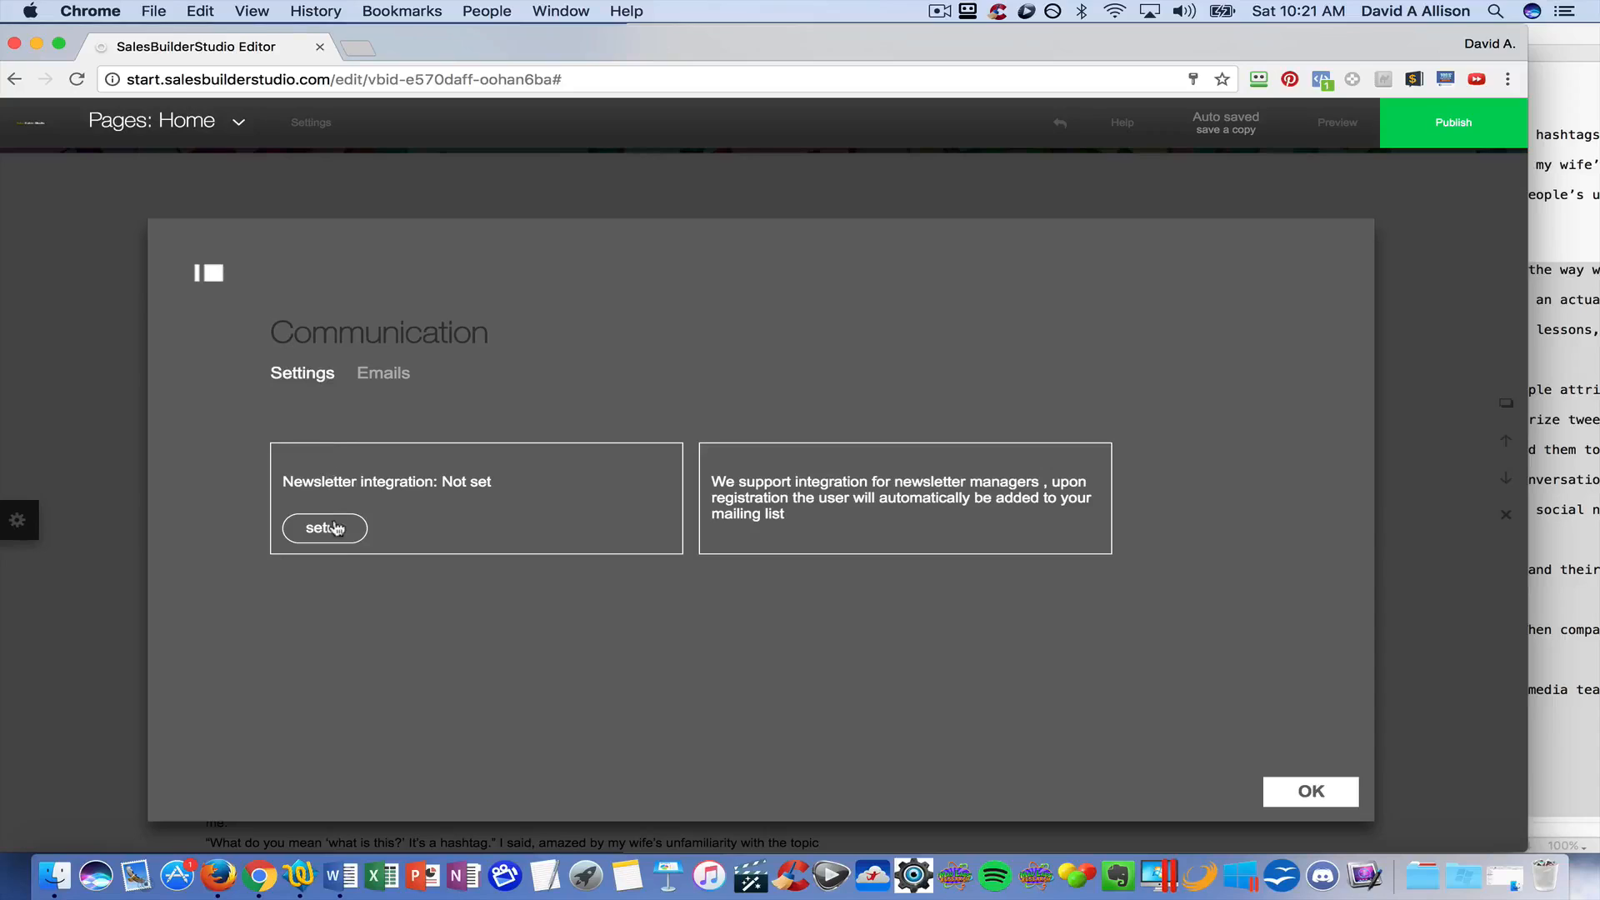
# Set the newsletter integration to MailChimp, save it with the account fields left blank, and close the communication settings.
pyautogui.click(326, 530)
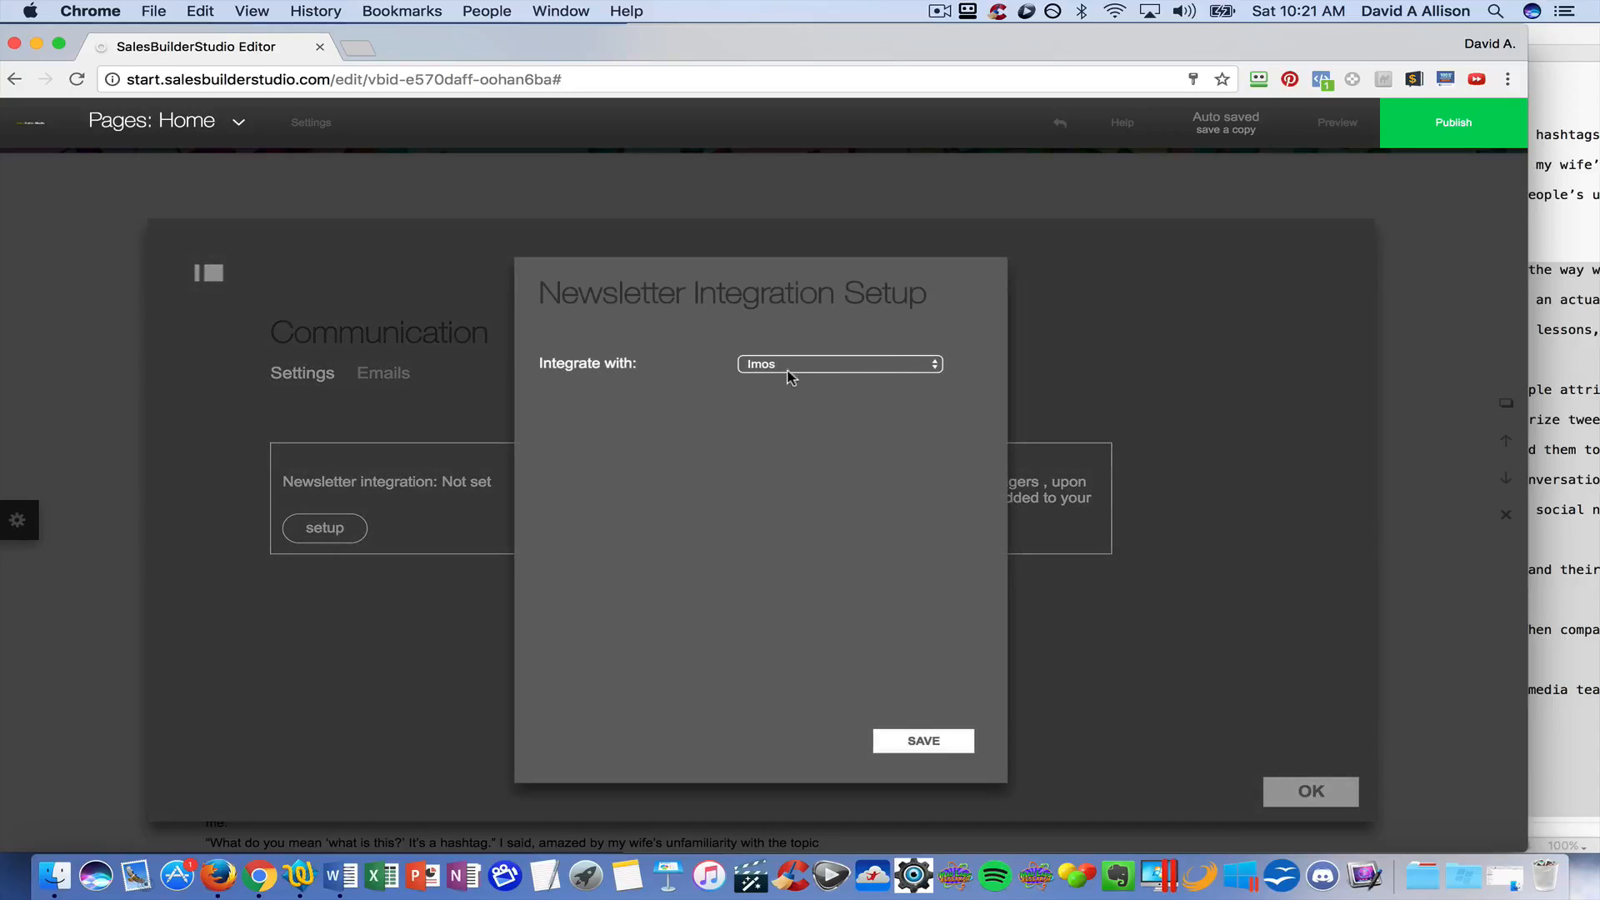
pyautogui.click(922, 366)
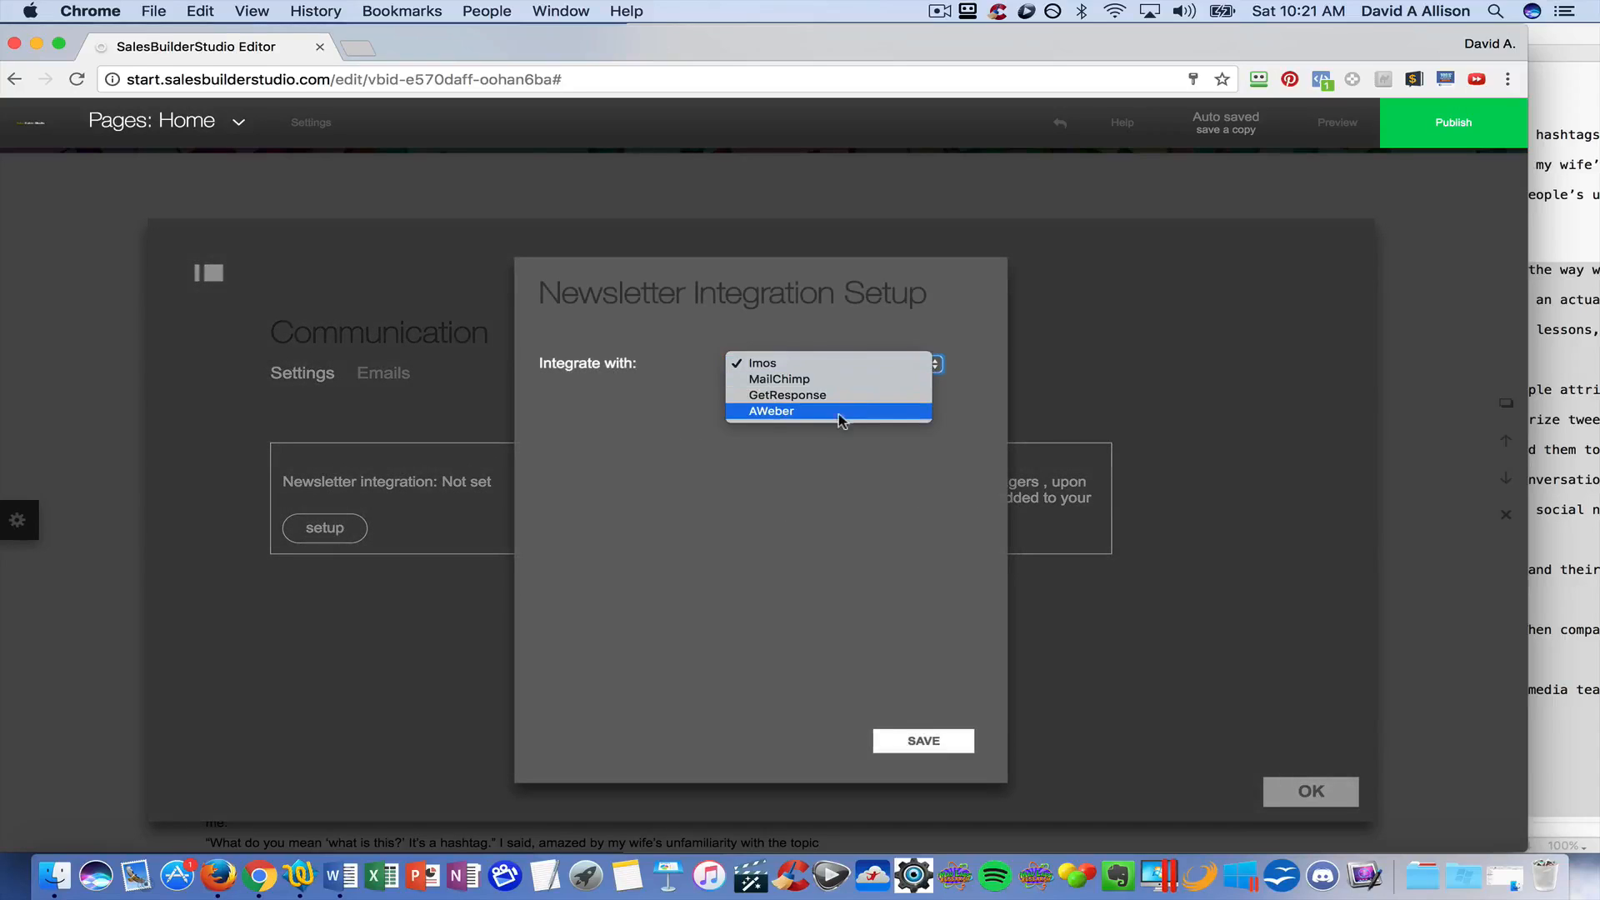
pyautogui.click(807, 387)
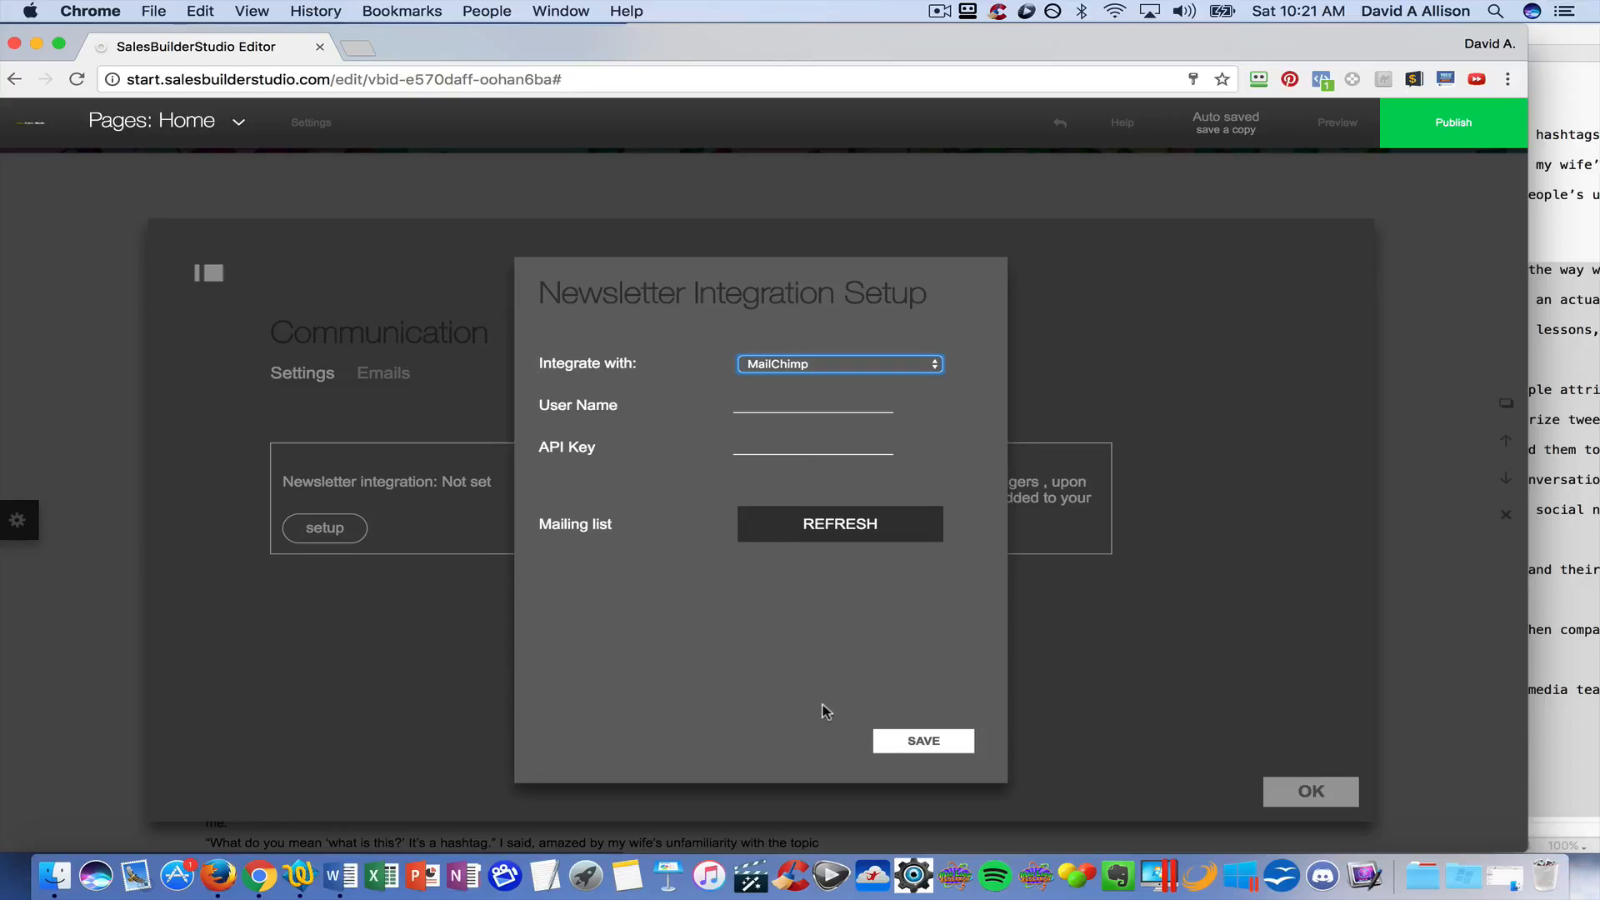
pyautogui.click(924, 743)
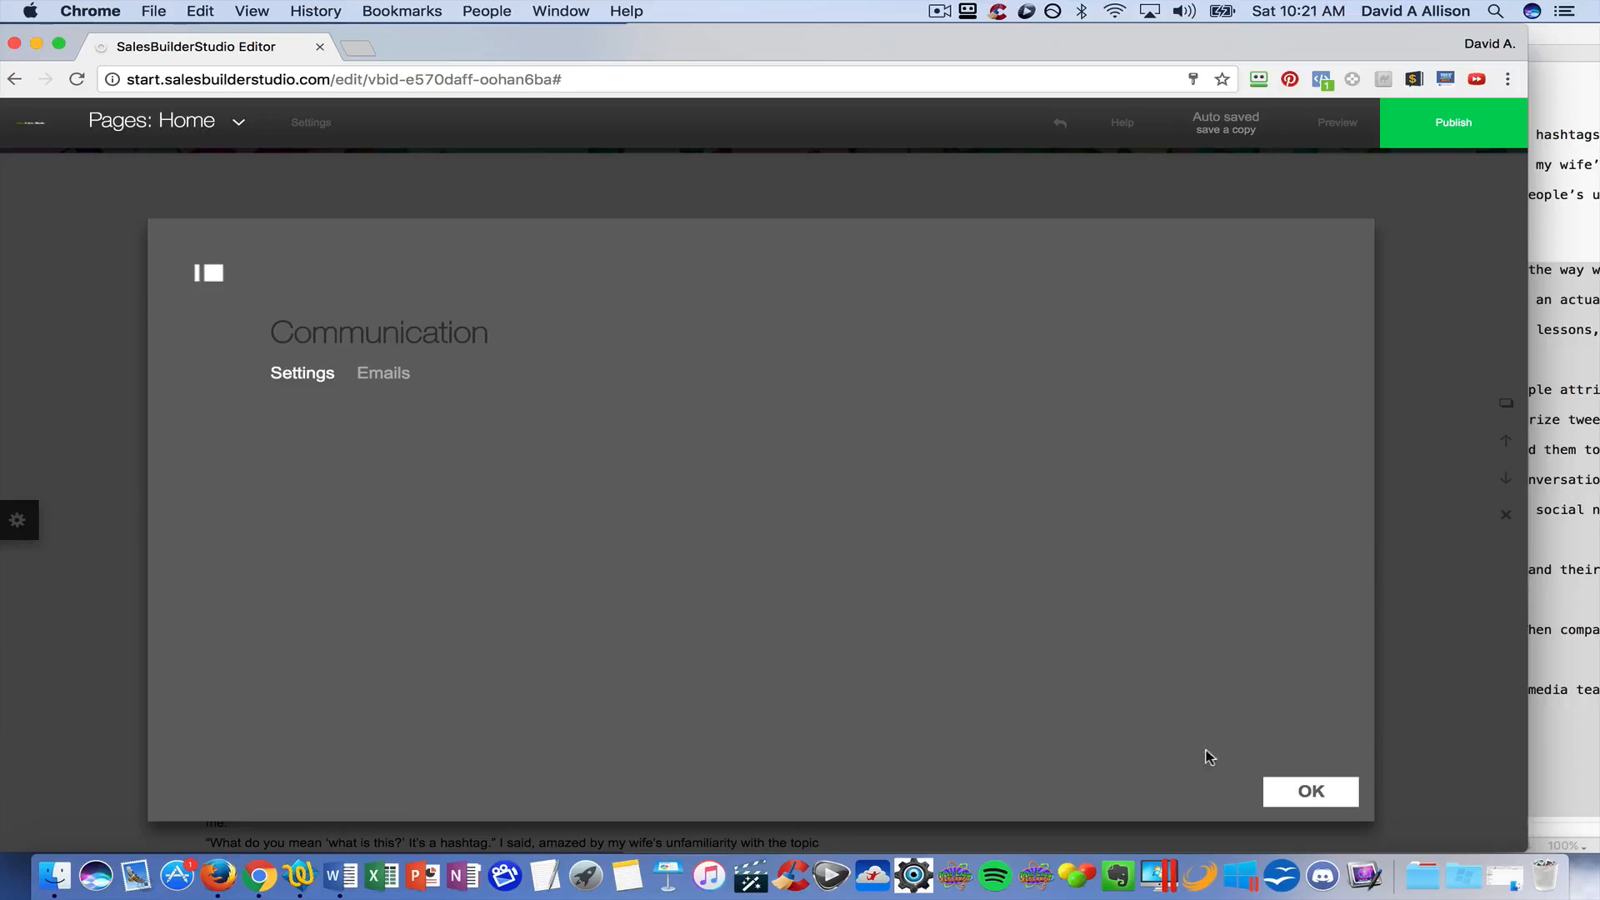
pyautogui.click(1311, 791)
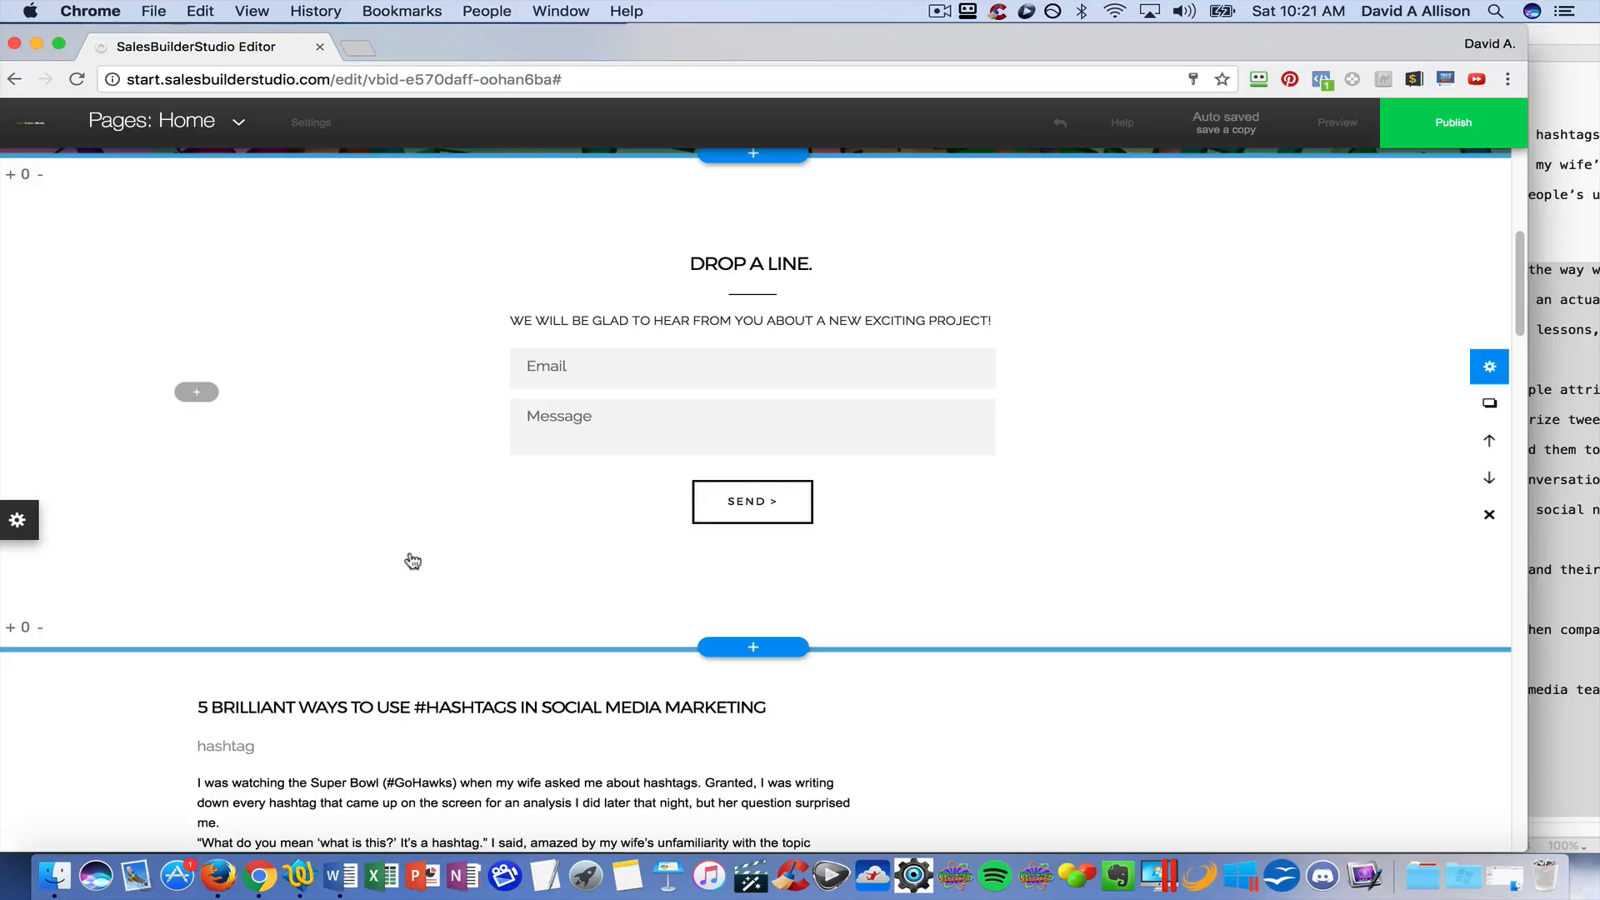
# Add a new blank page named "hashtag 2" to the website.
pyautogui.click(20, 523)
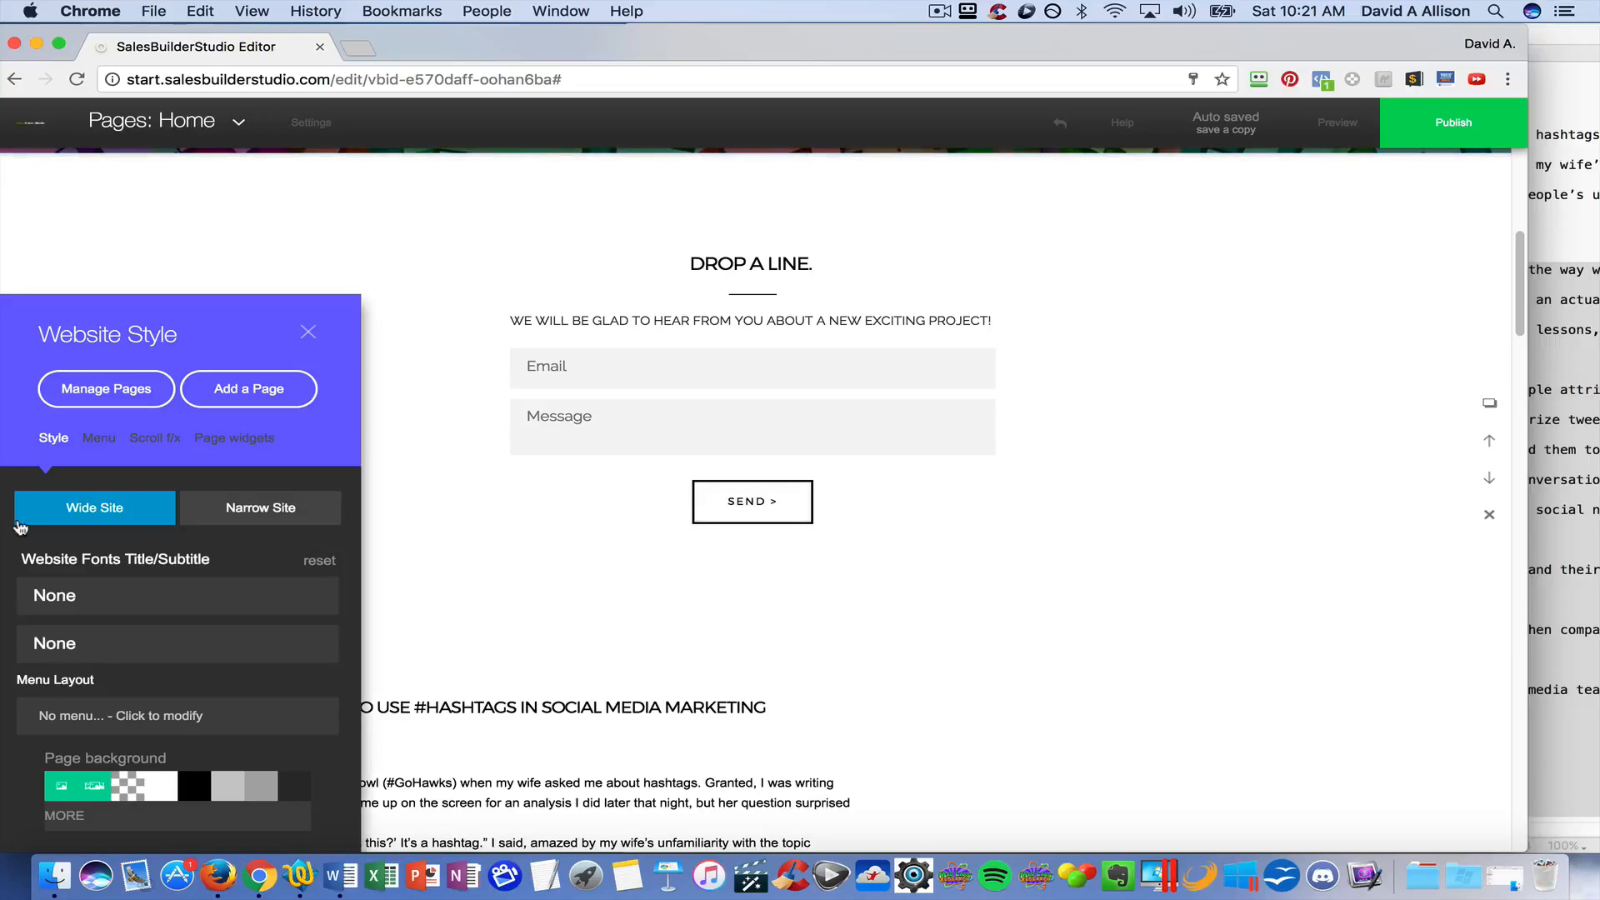
pyautogui.click(220, 395)
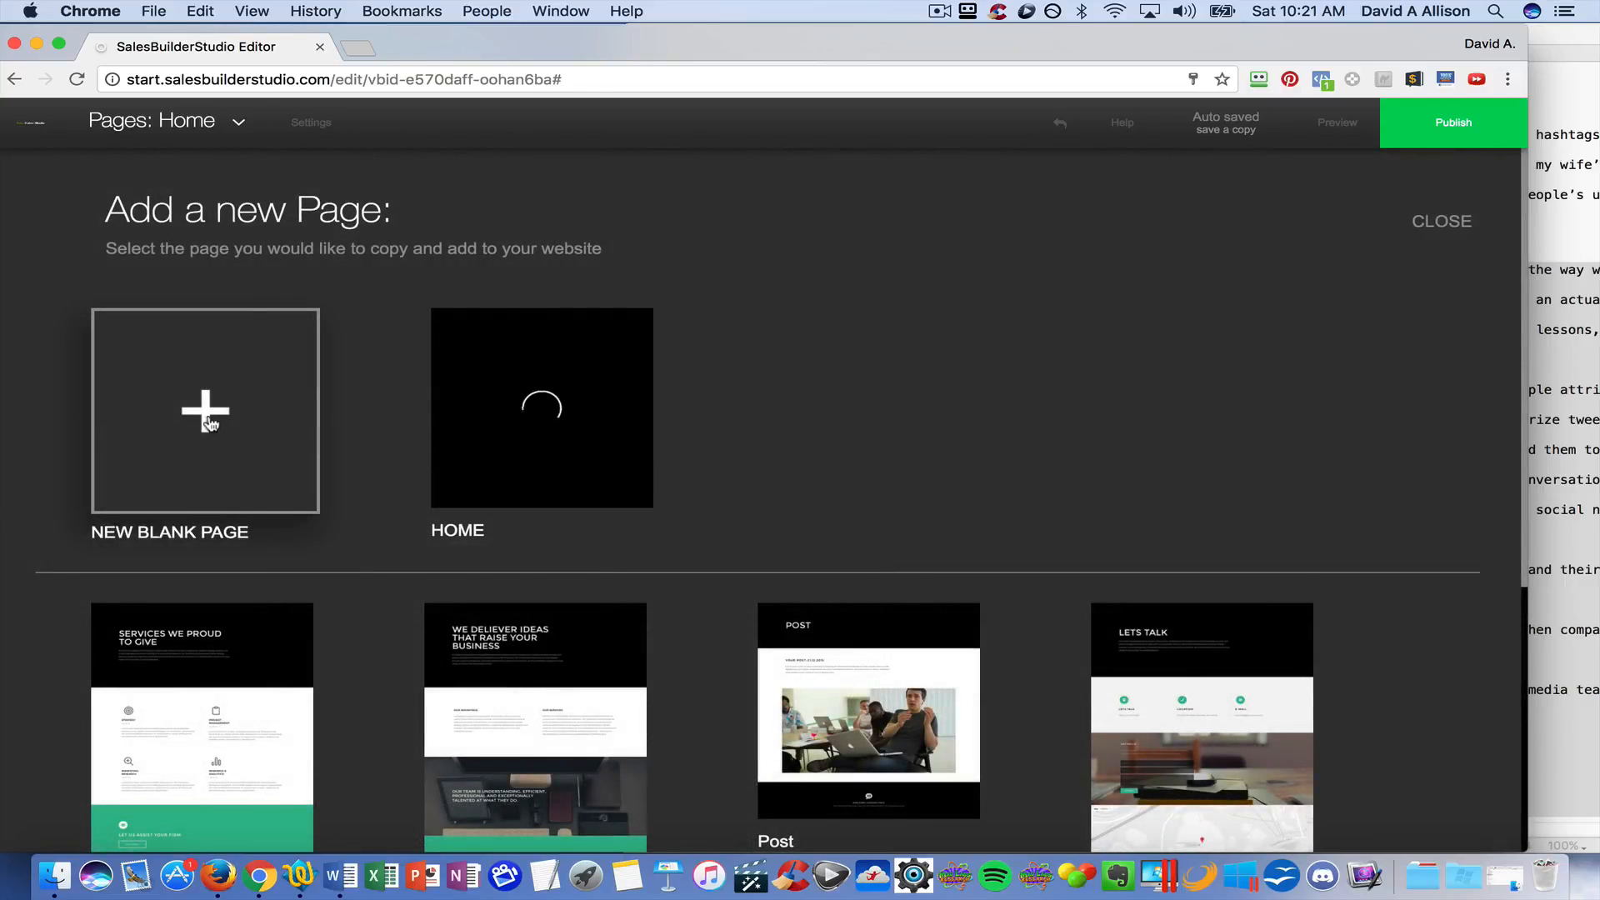
pyautogui.click(207, 419)
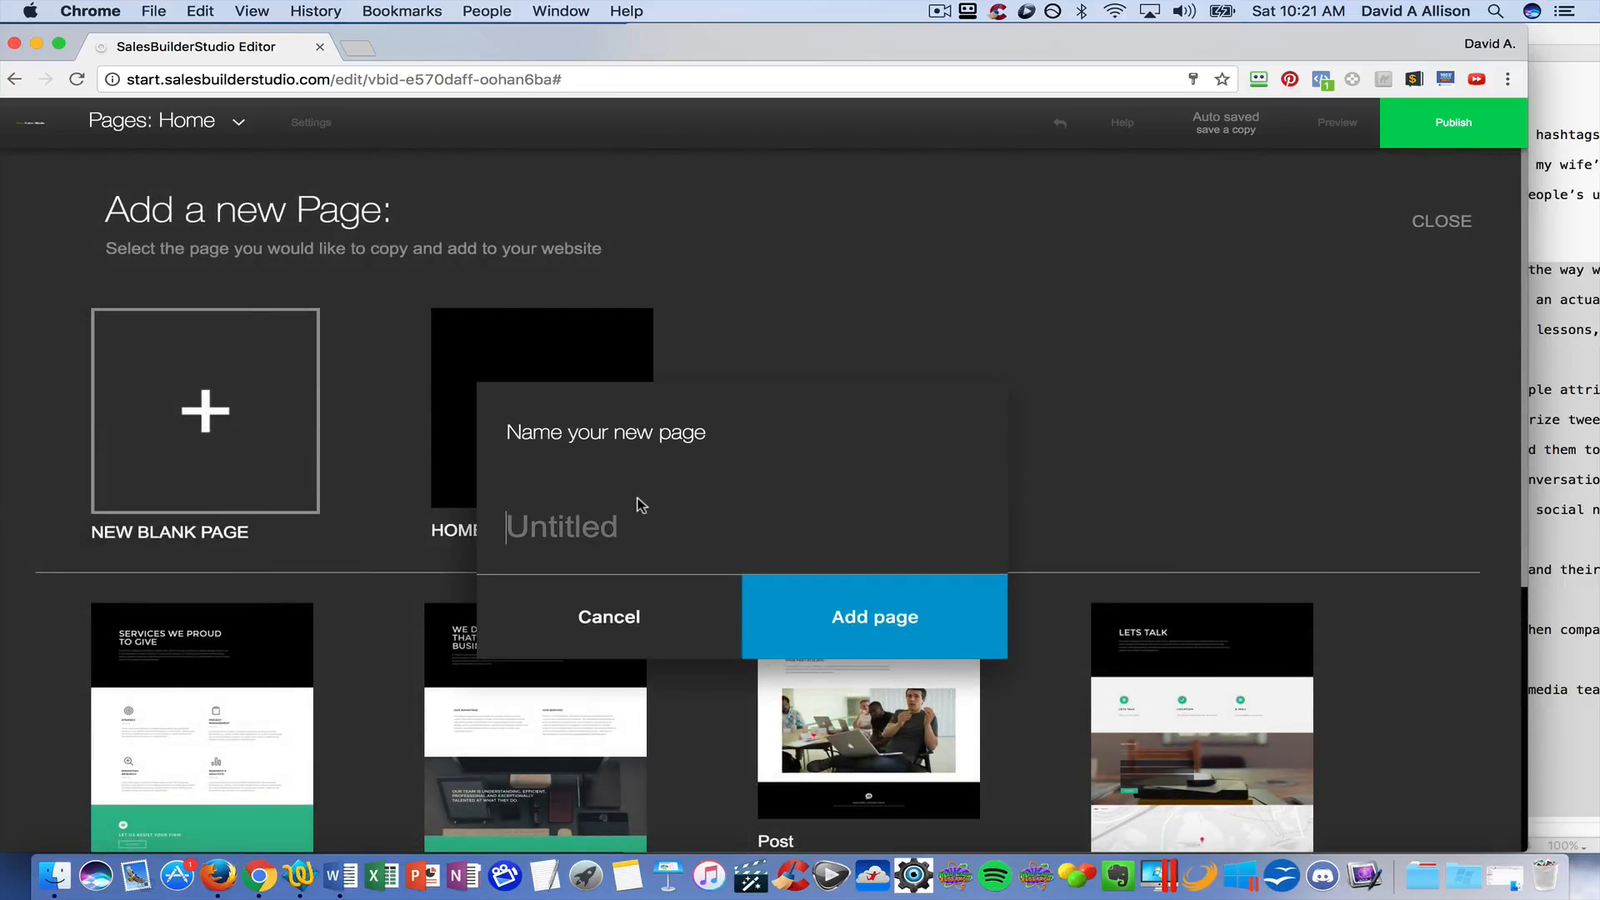
pyautogui.write('ha')
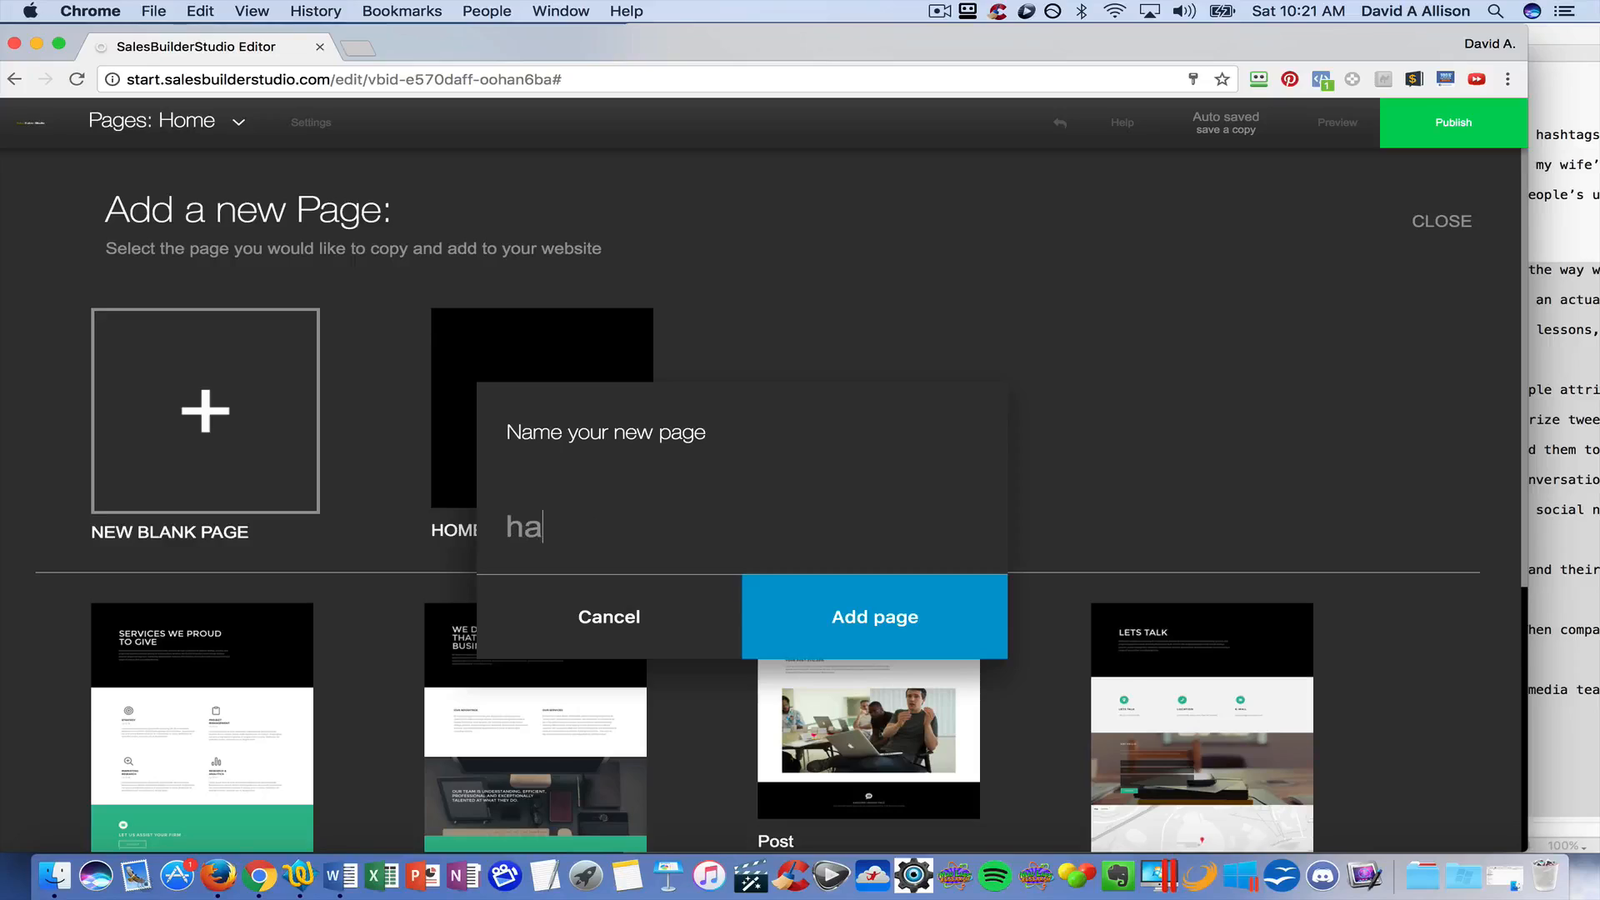
pyautogui.write('shtag 2')
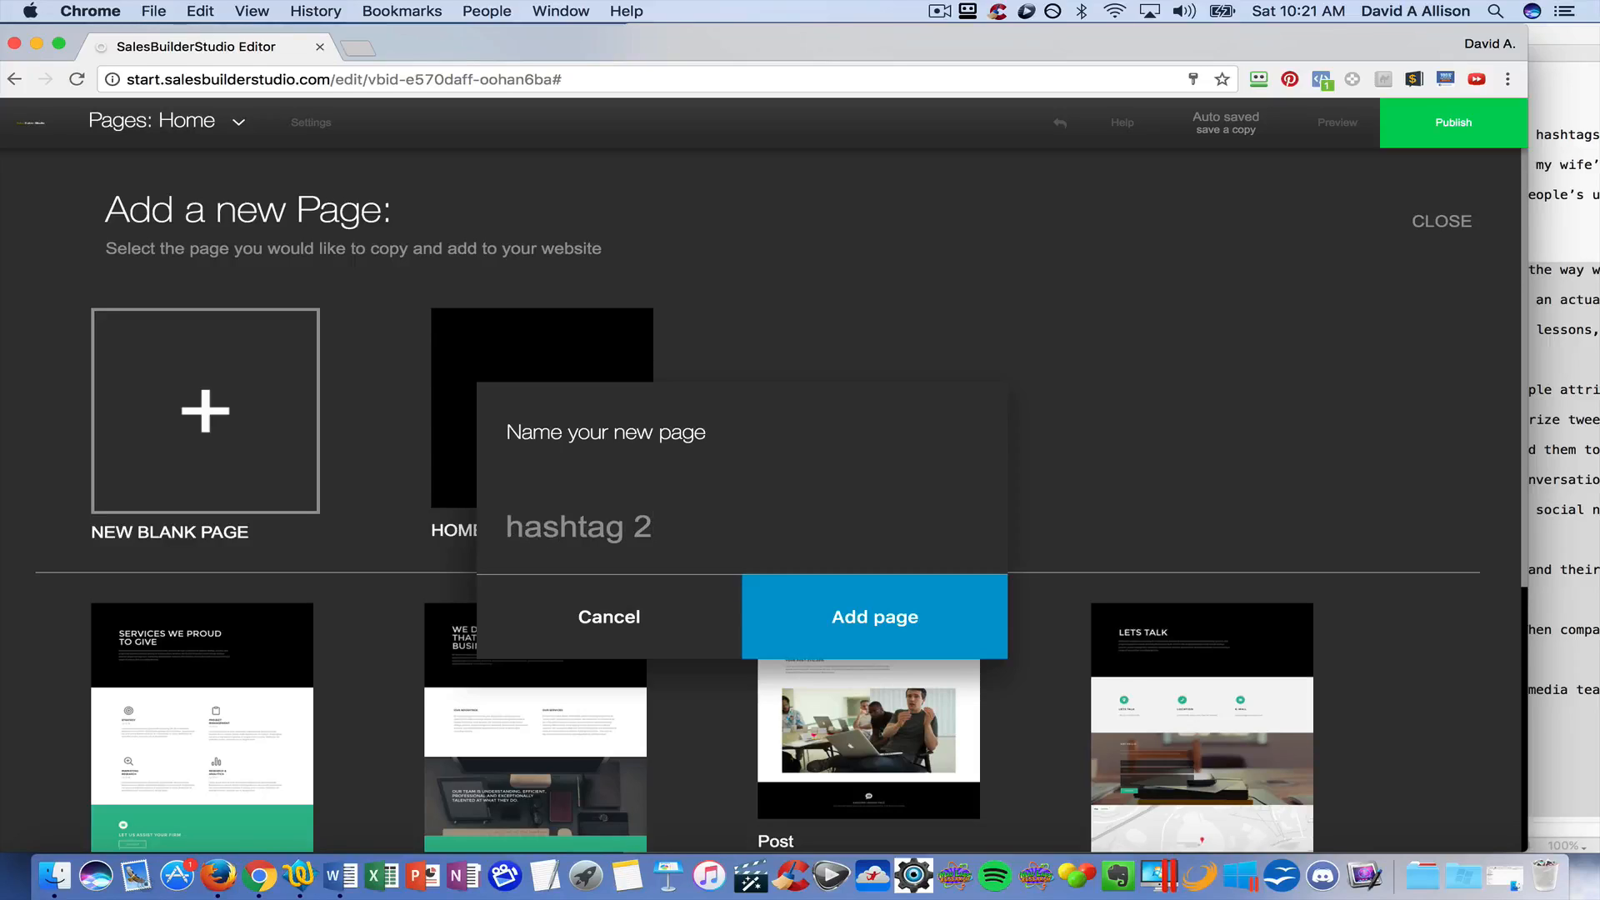
pyautogui.click(885, 618)
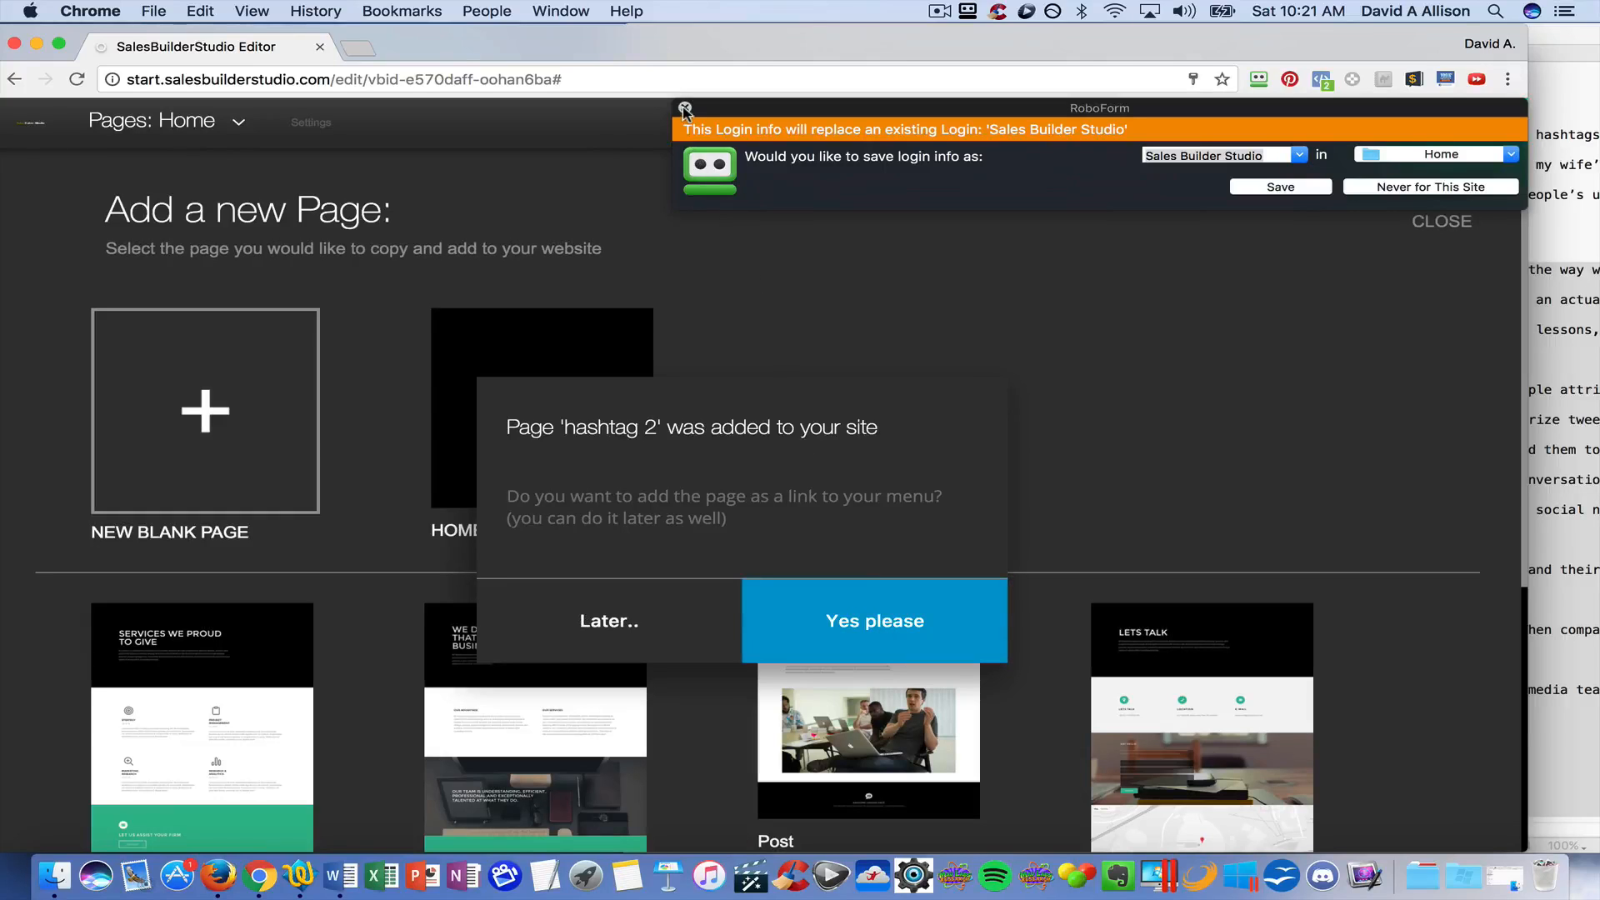
# Add the hashtag 2 page as a menu link and accept having a menu created for the website.
pyautogui.click(685, 110)
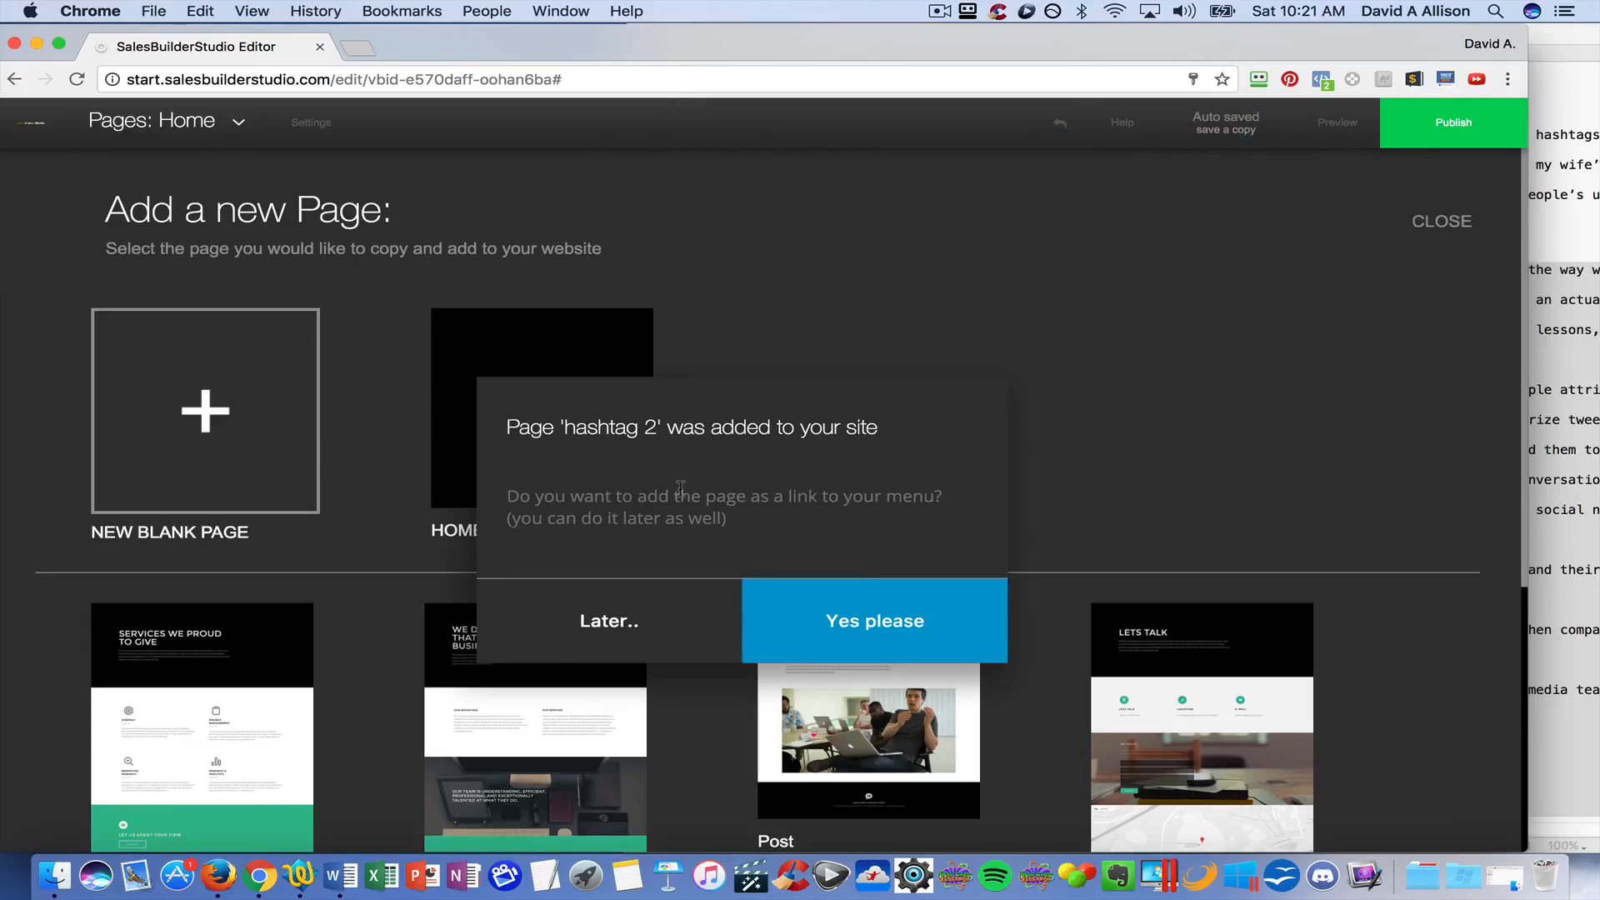
pyautogui.click(872, 624)
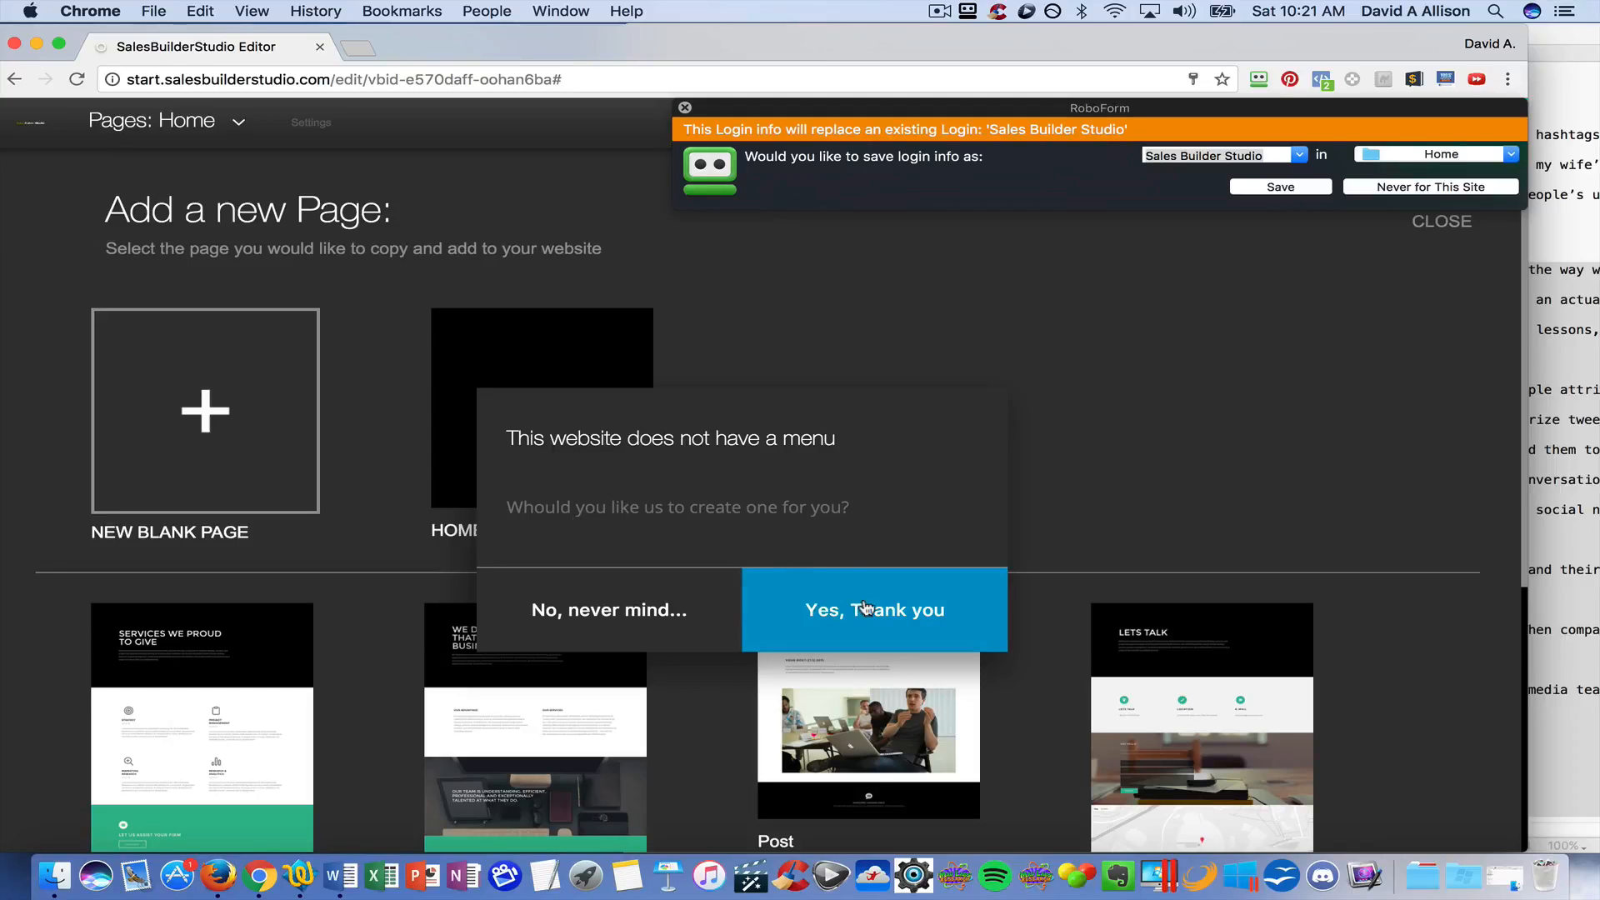
pyautogui.click(778, 611)
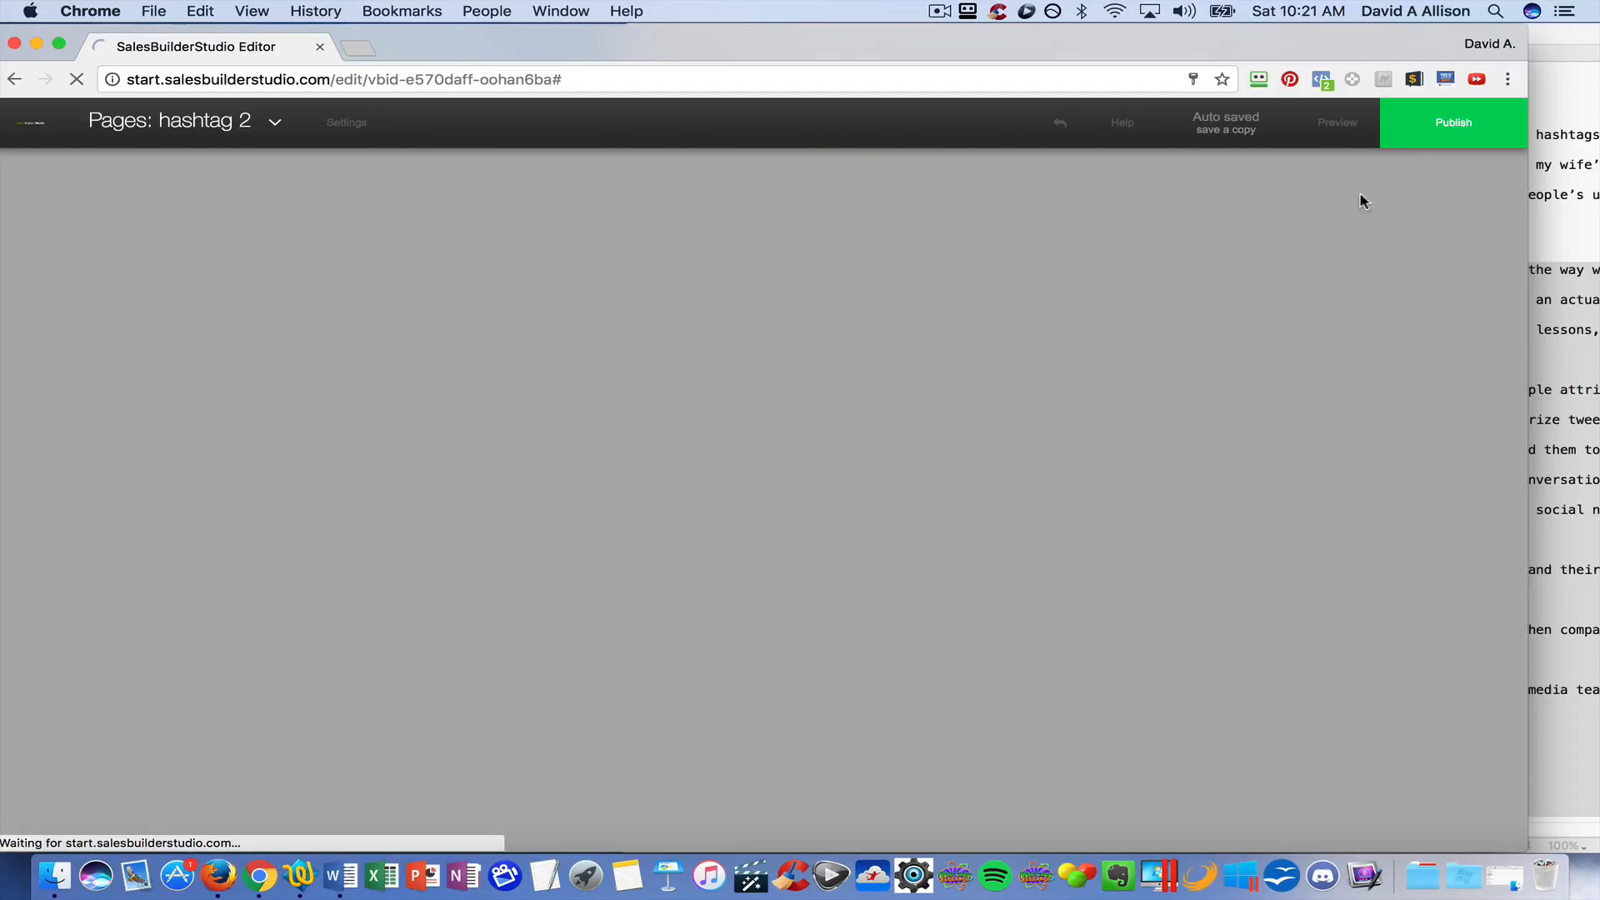
# Publish the site, view the live hashtag 2 page through the free site URL, and close it.
pyautogui.click(1450, 120)
pyautogui.click(1413, 229)
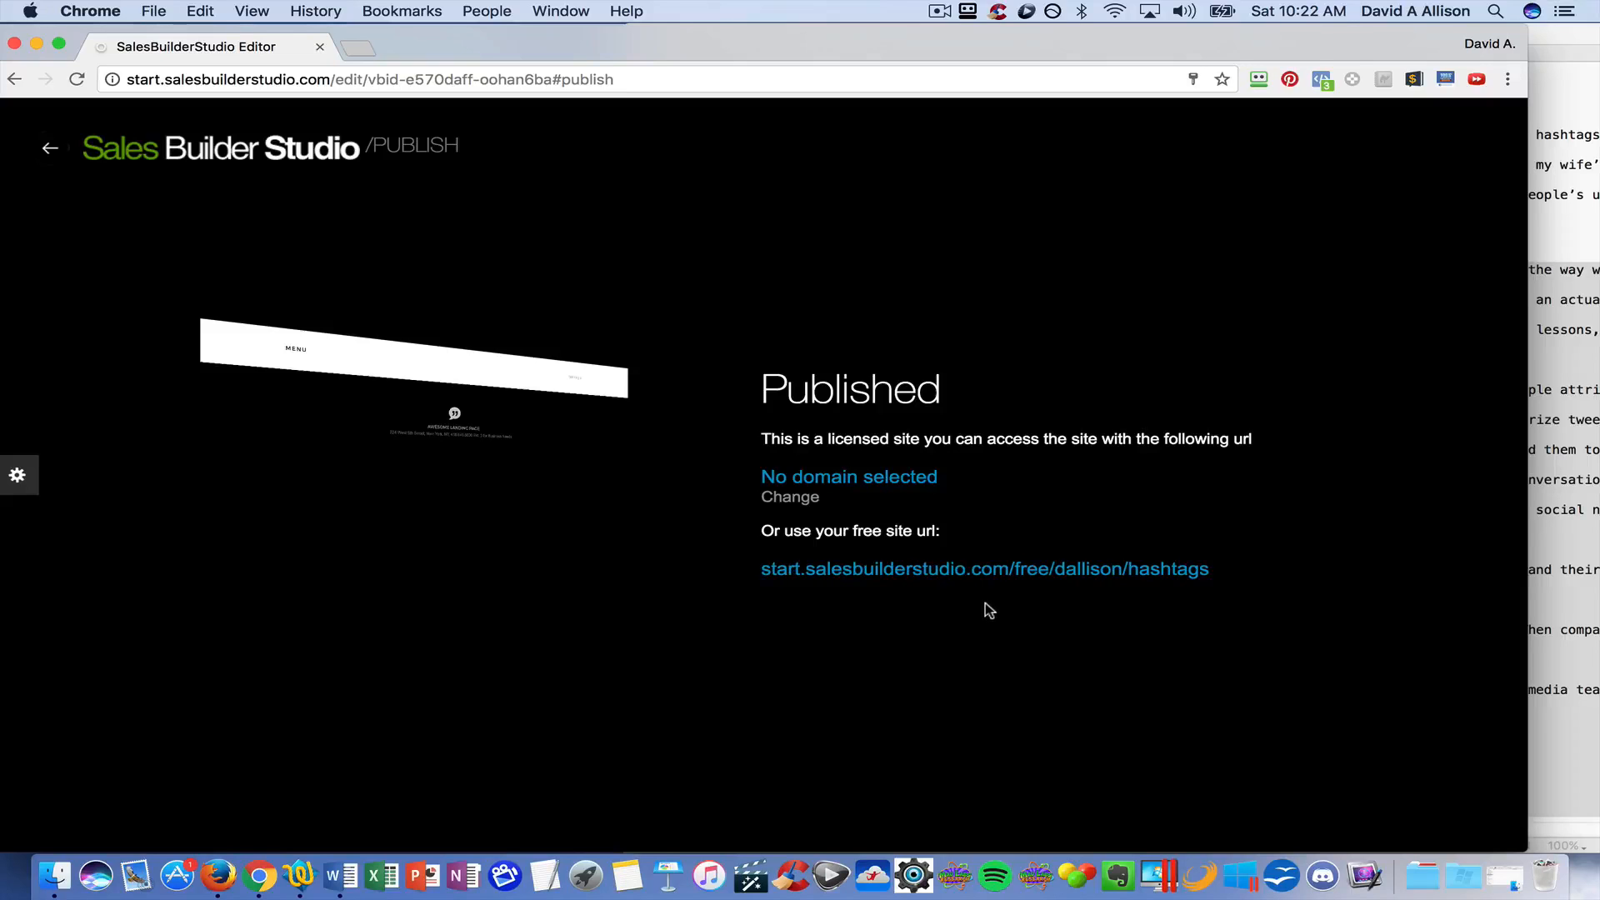
pyautogui.click(991, 568)
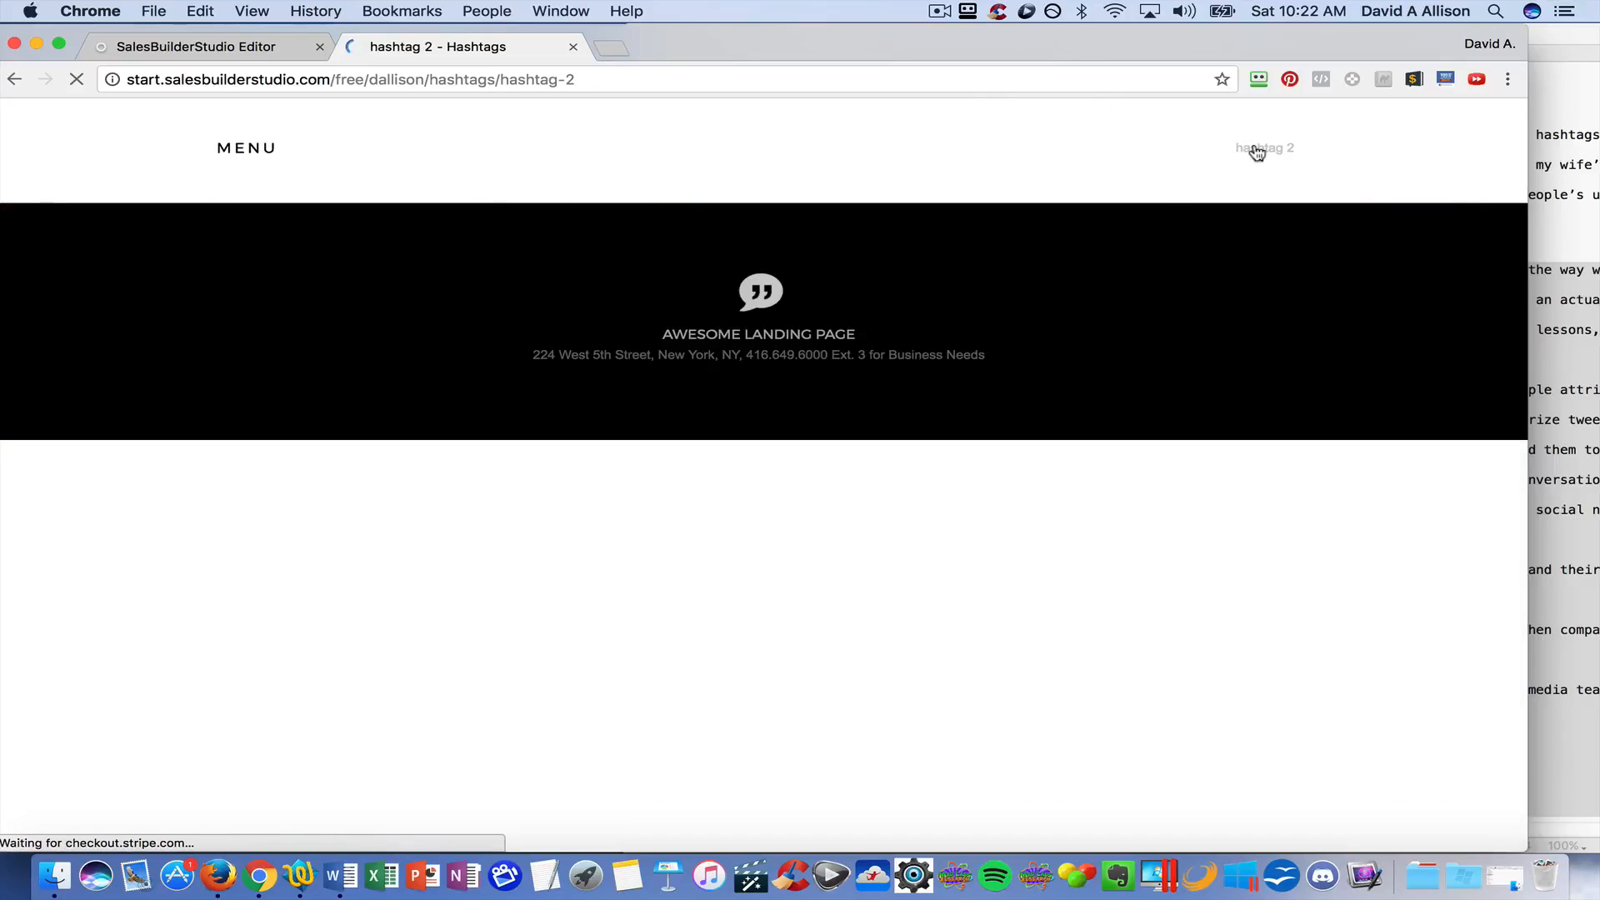
pyautogui.scroll(-1, 915, 345)
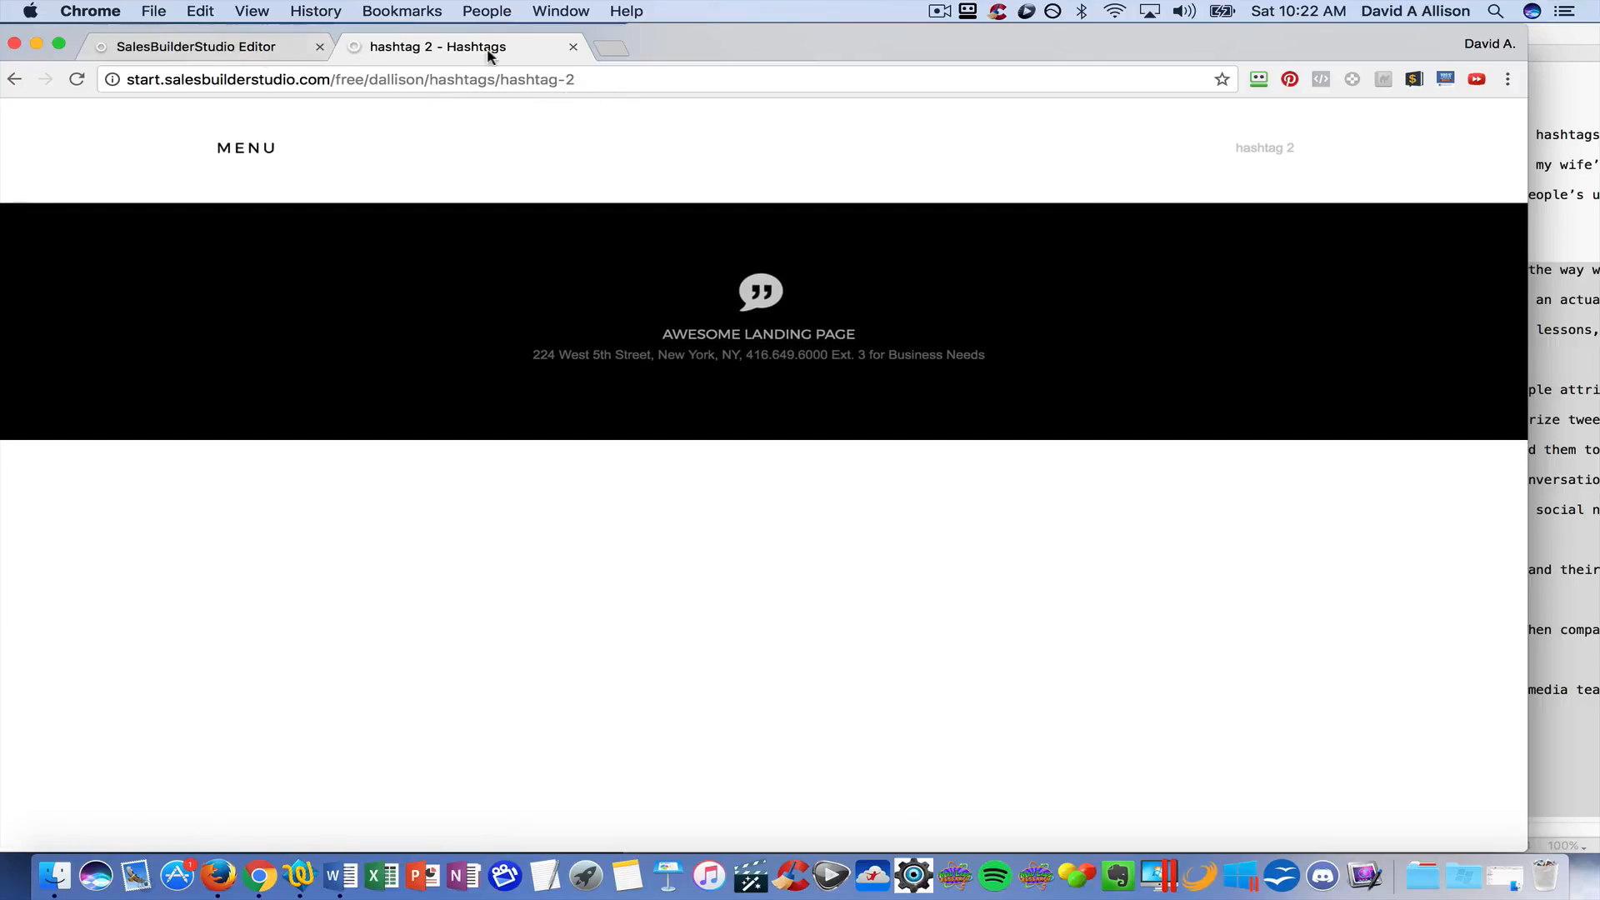
pyautogui.click(573, 46)
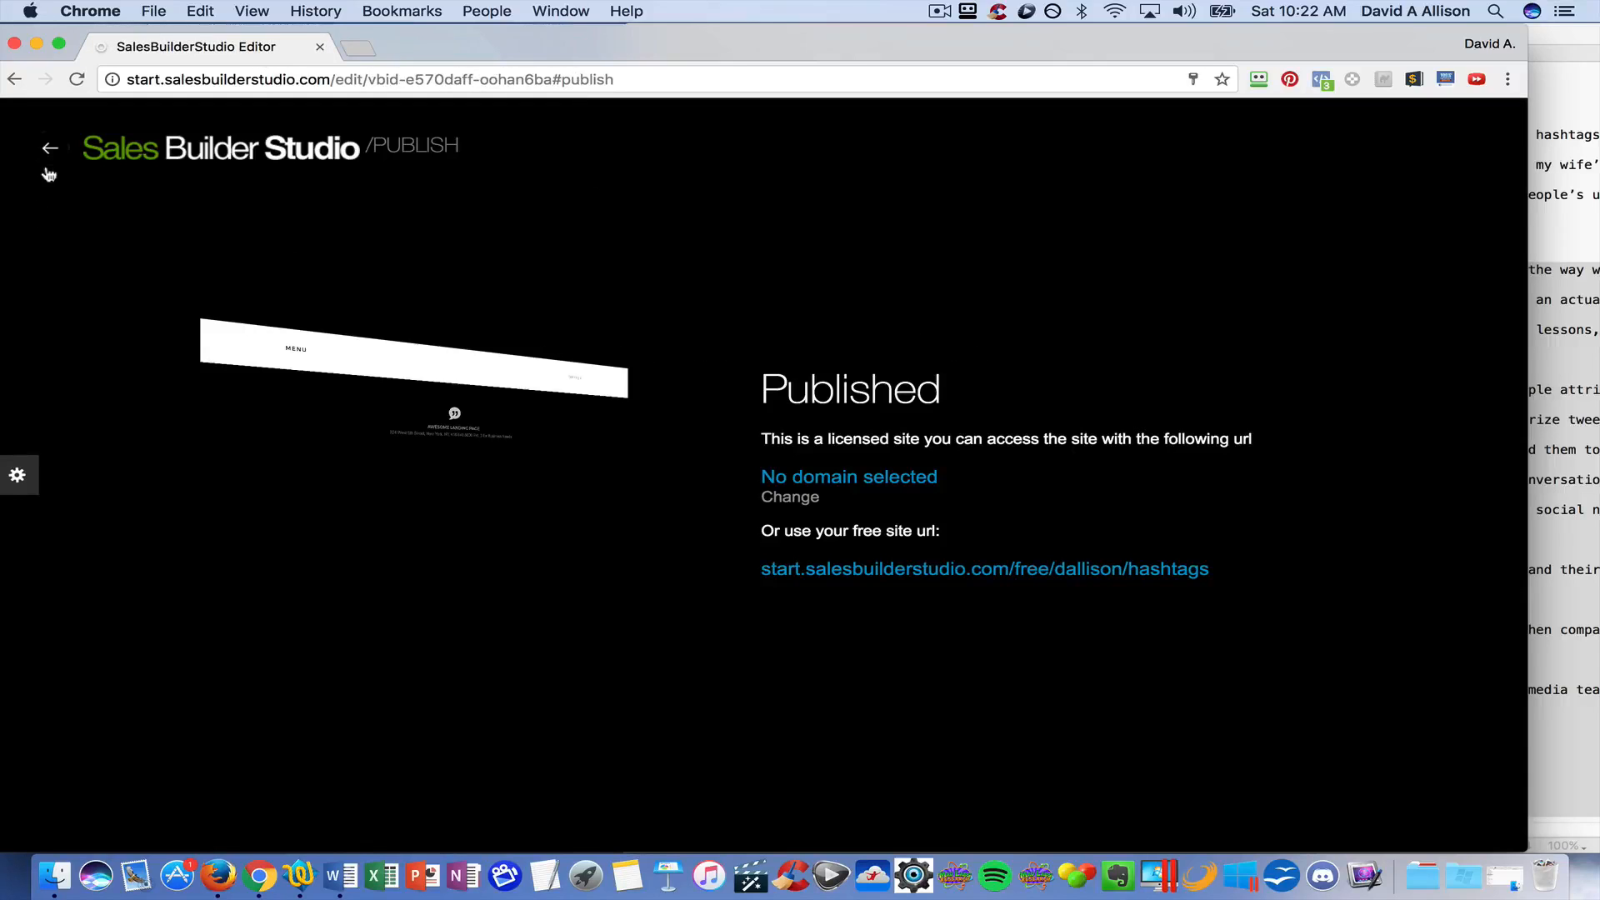
# Return to the hashtag 2 page editor and select the MENU title in the page header for editing.
pyautogui.click(48, 171)
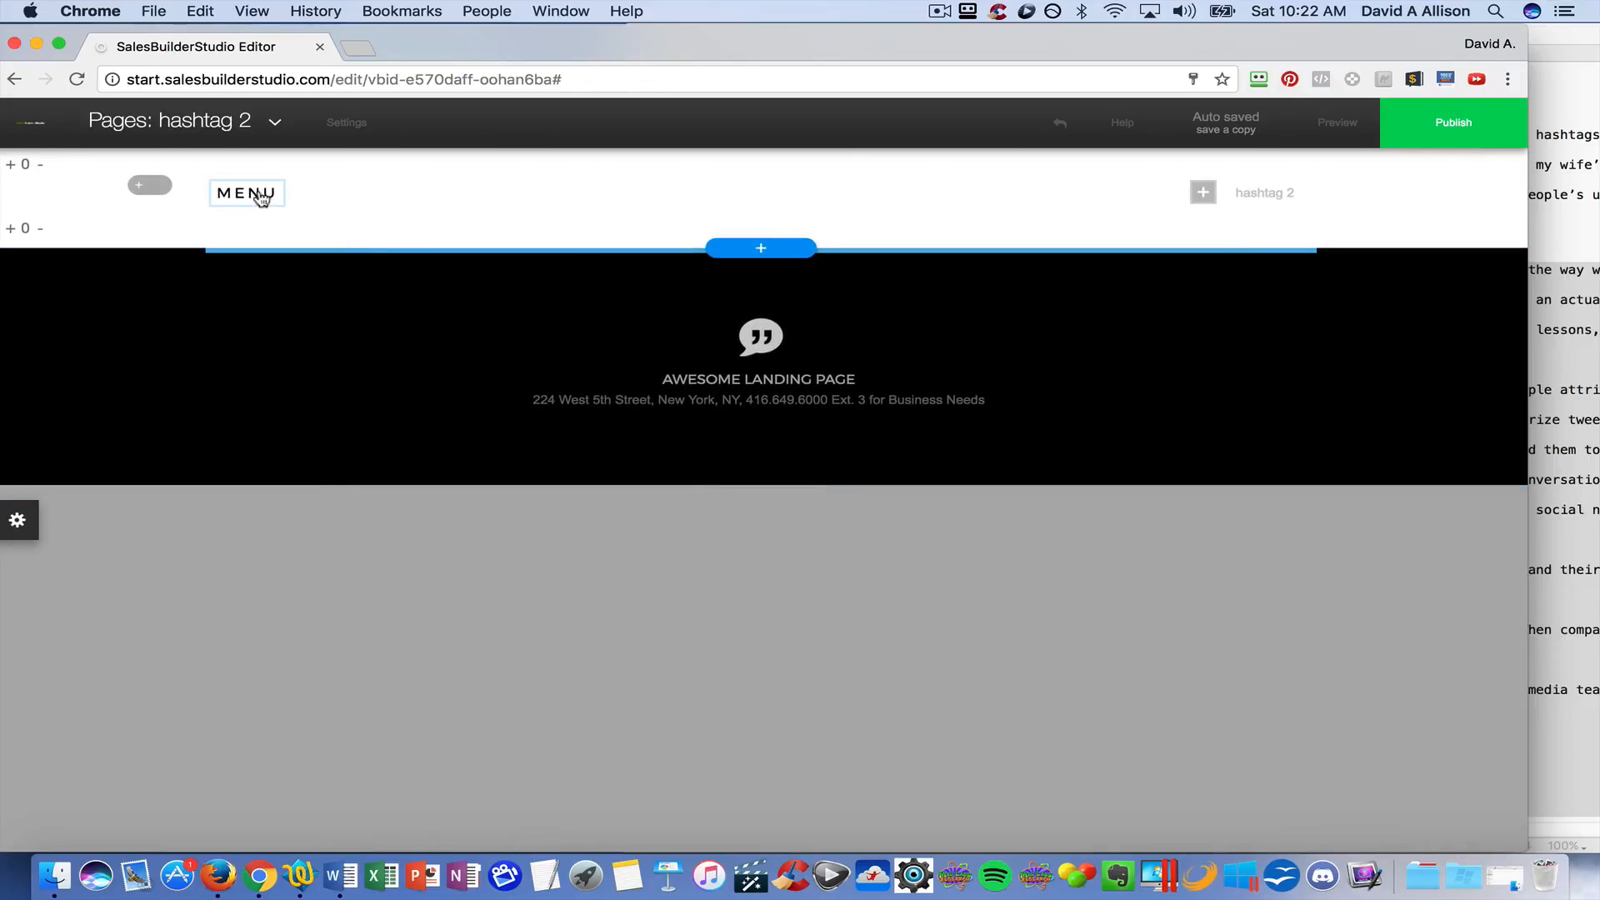
pyautogui.click(262, 197)
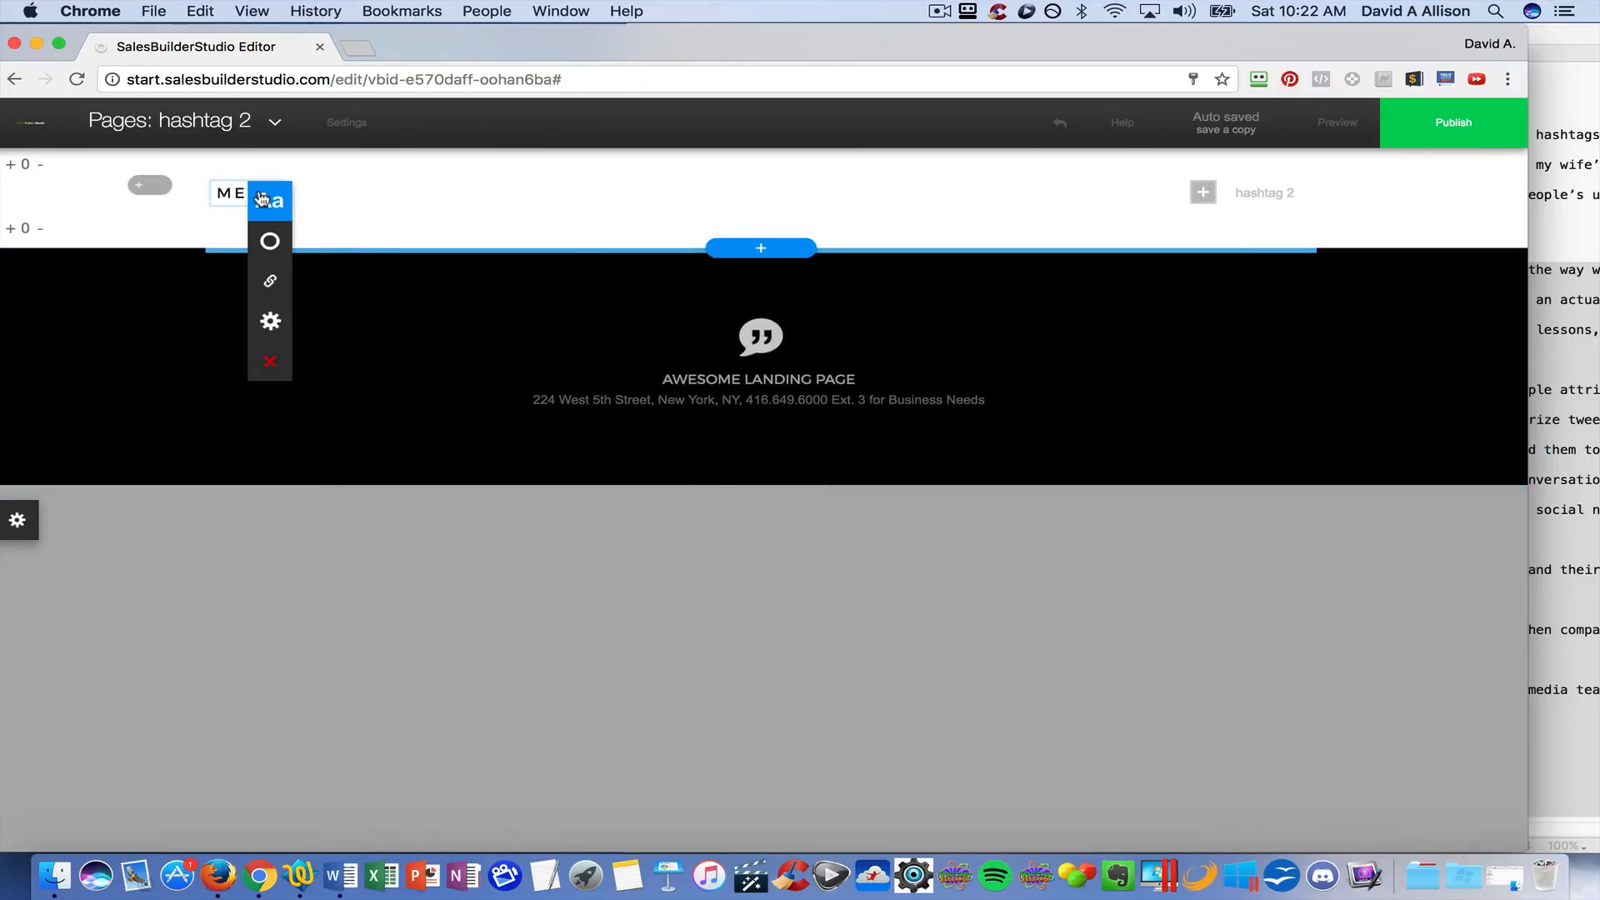